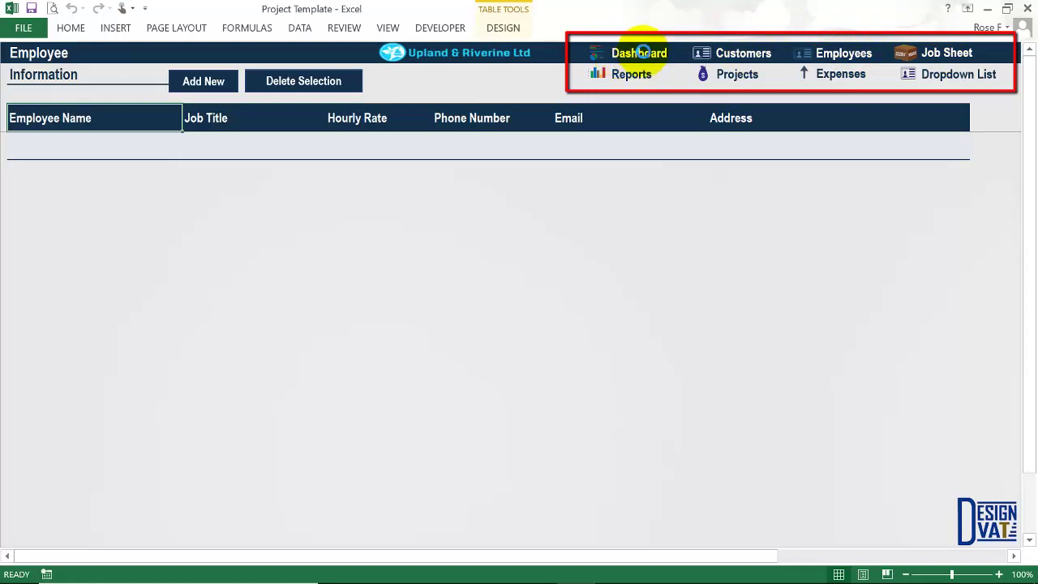
Look through the template's sheets, ending back on Employee Information.
left_click(640, 53)
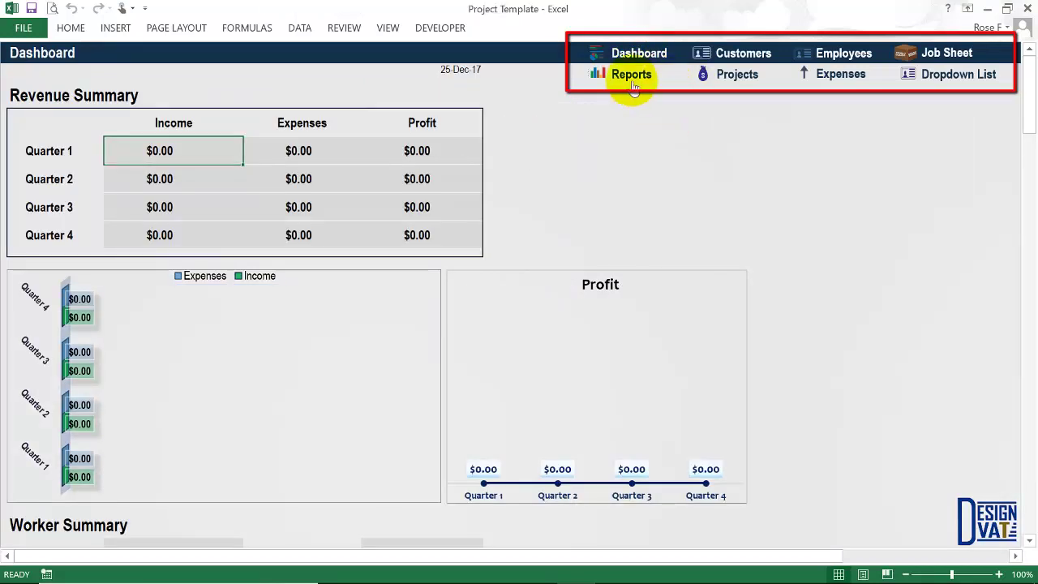
left_click(631, 75)
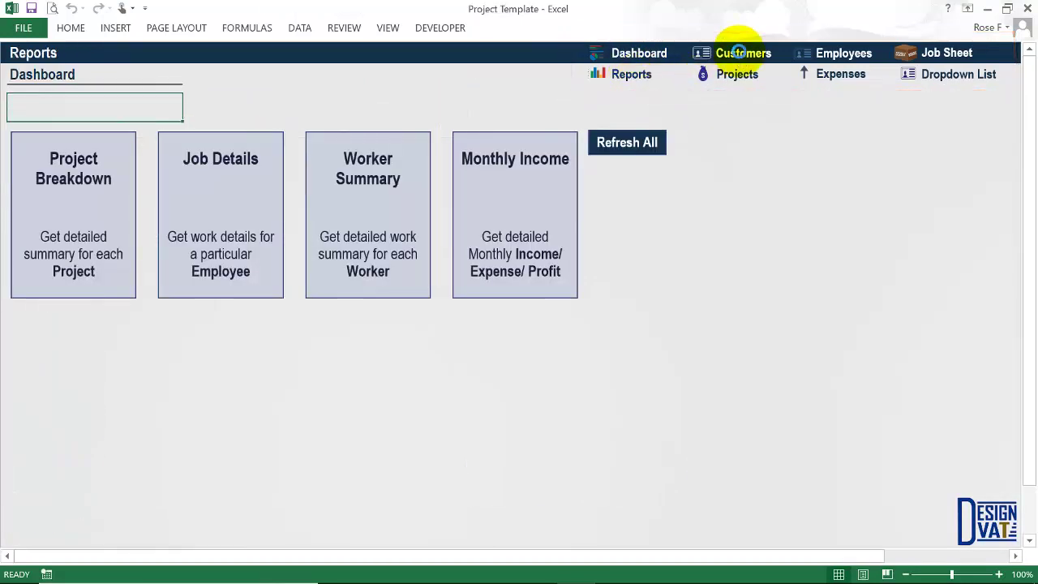
left_click(738, 55)
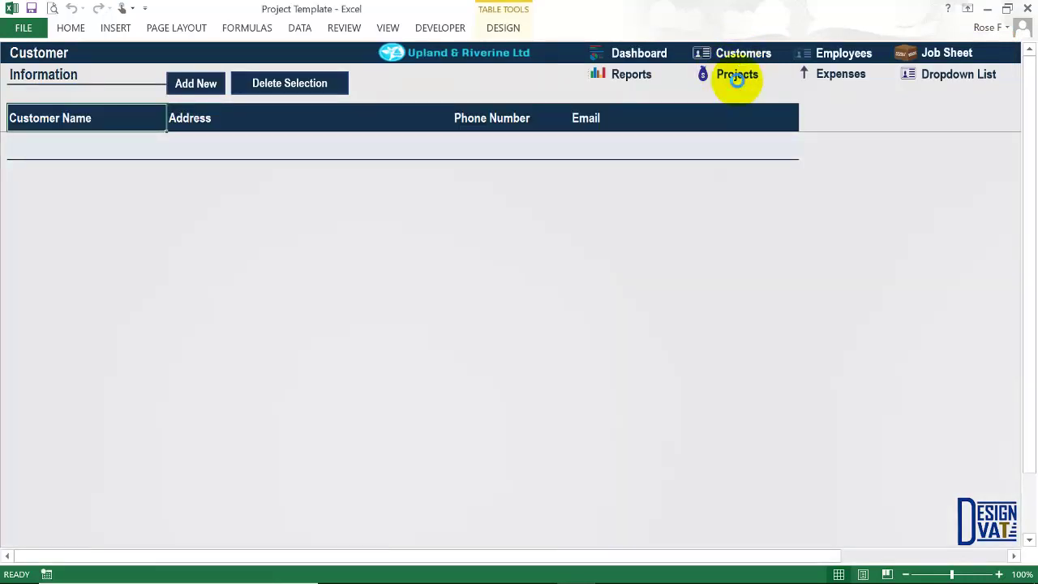
left_click(737, 77)
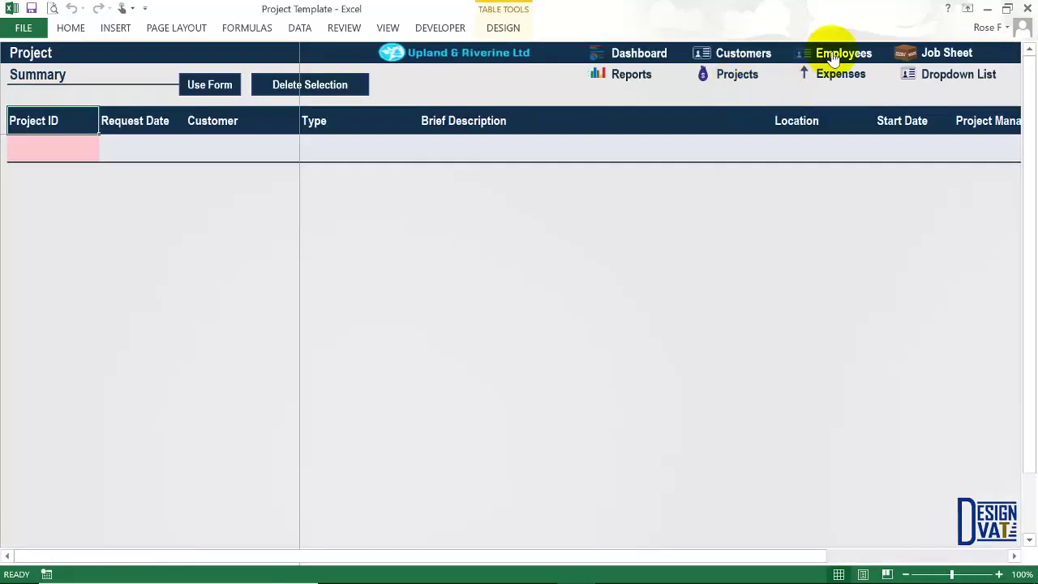
left_click(847, 59)
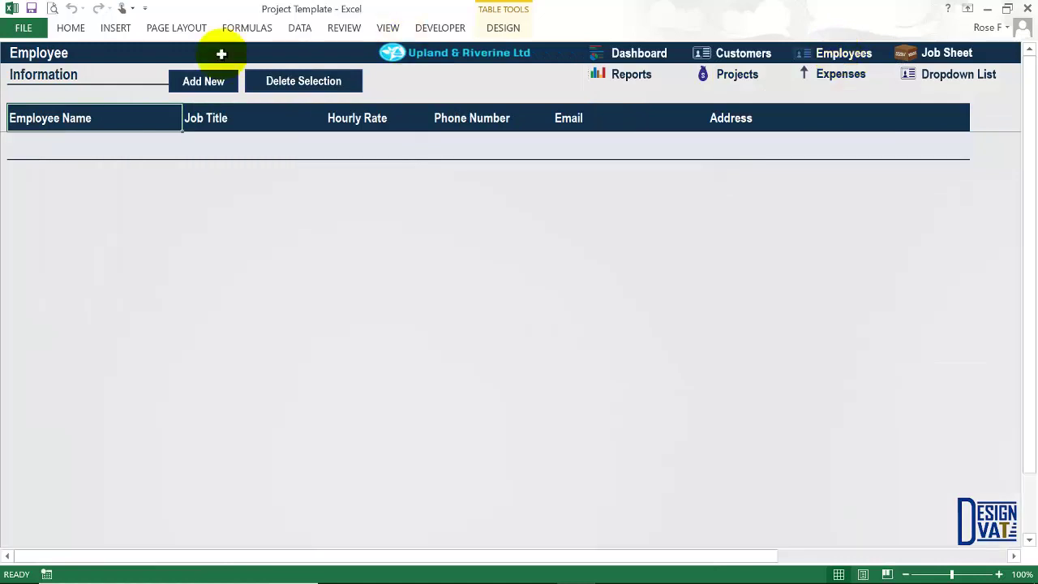
left_click(839, 78)
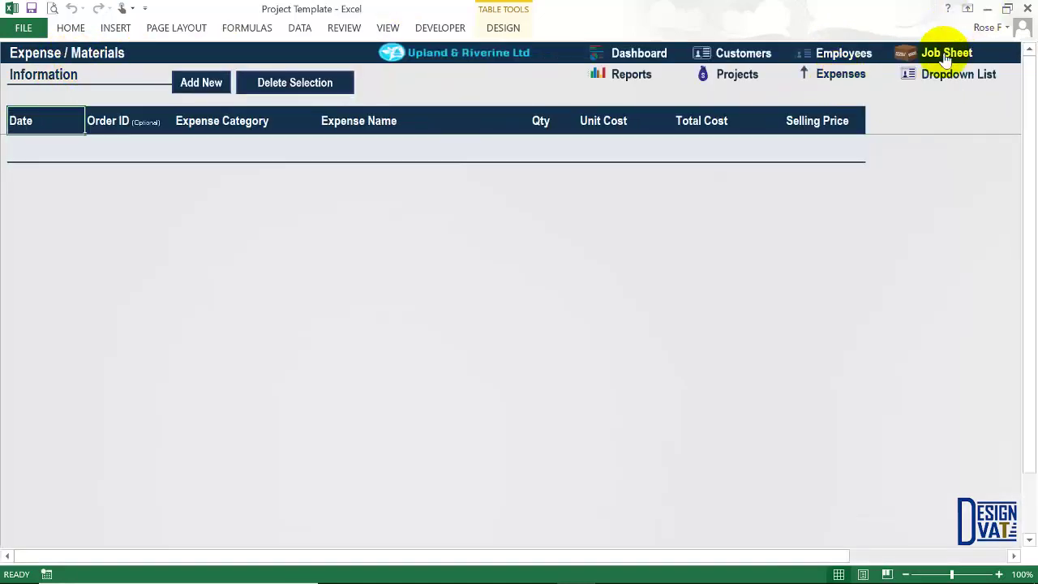
left_click(944, 54)
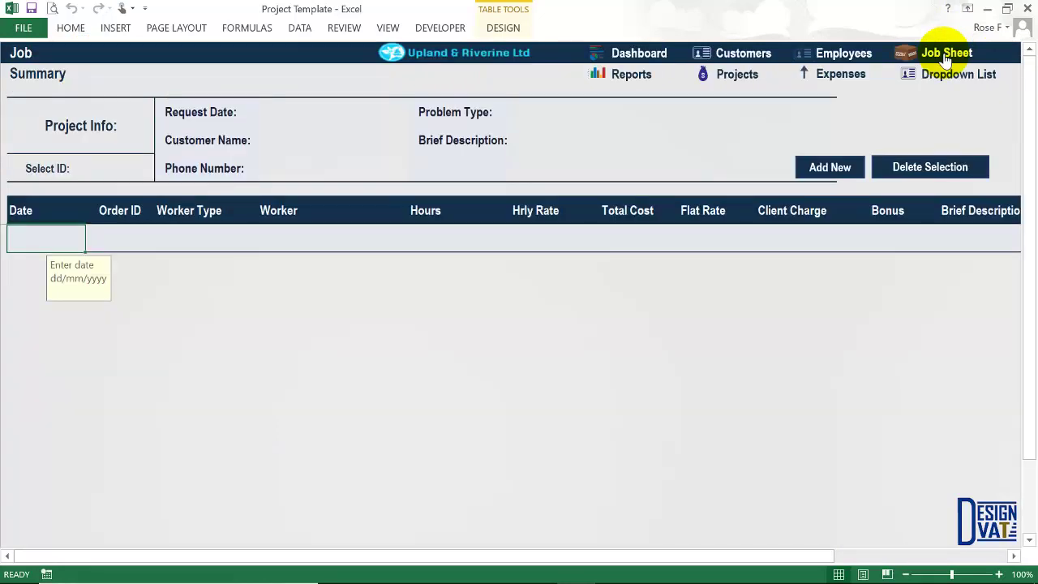
left_click(951, 76)
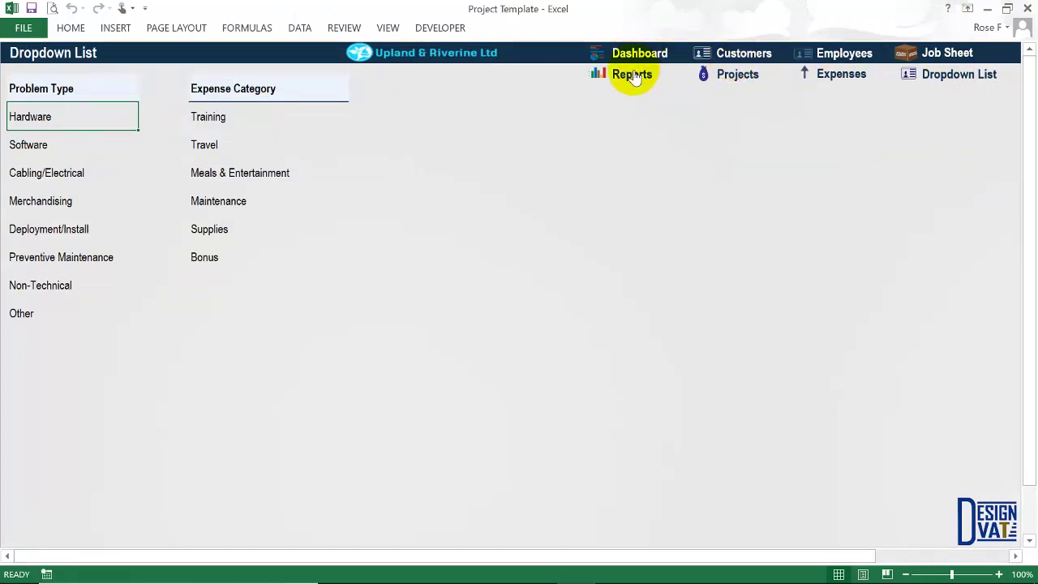
left_click(843, 53)
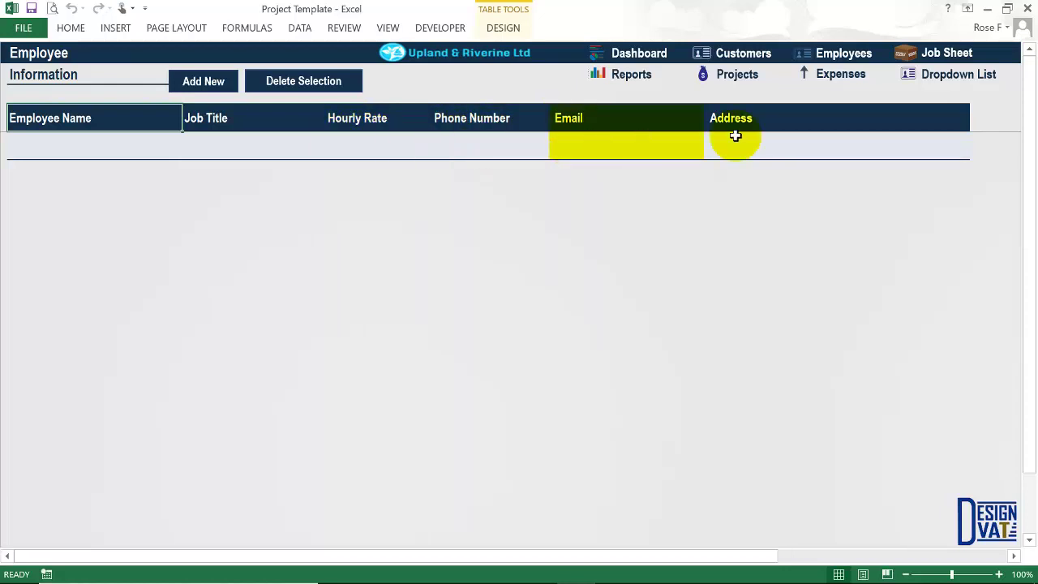
Enter the first employee's name with the job title Carpenter.
left_click(731, 132)
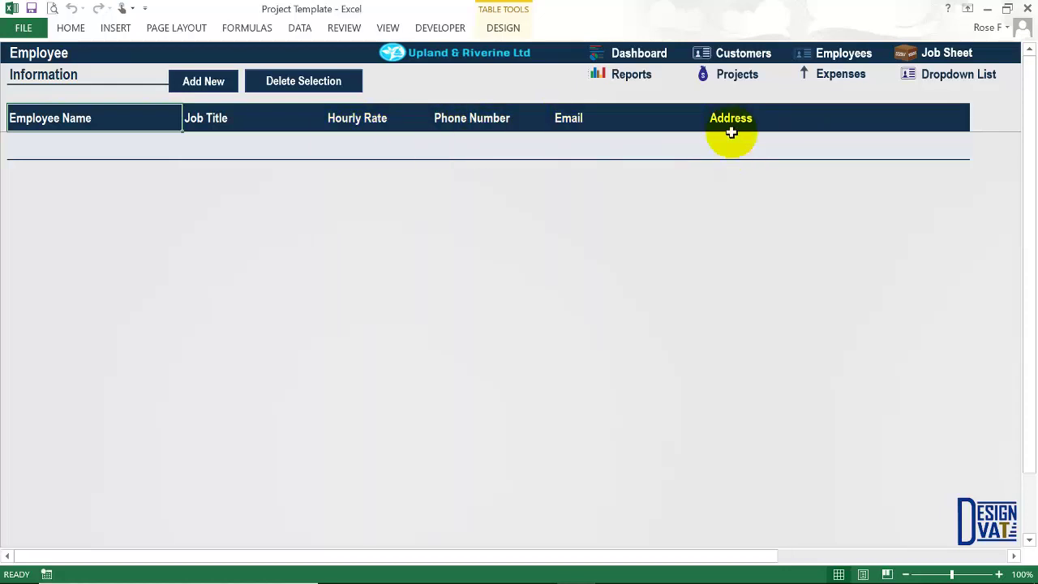
left_click(75, 144)
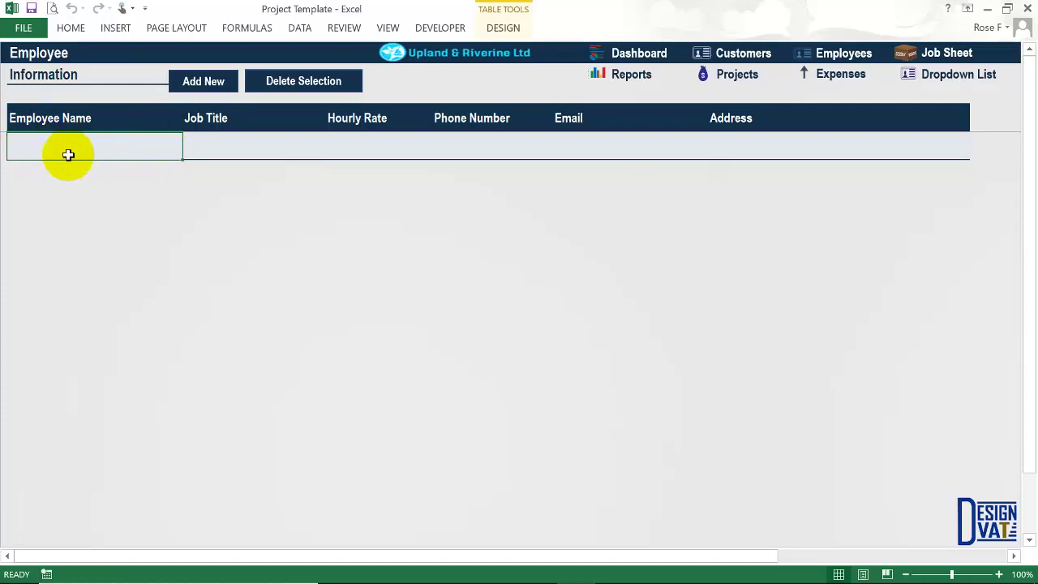
type("Rose ")
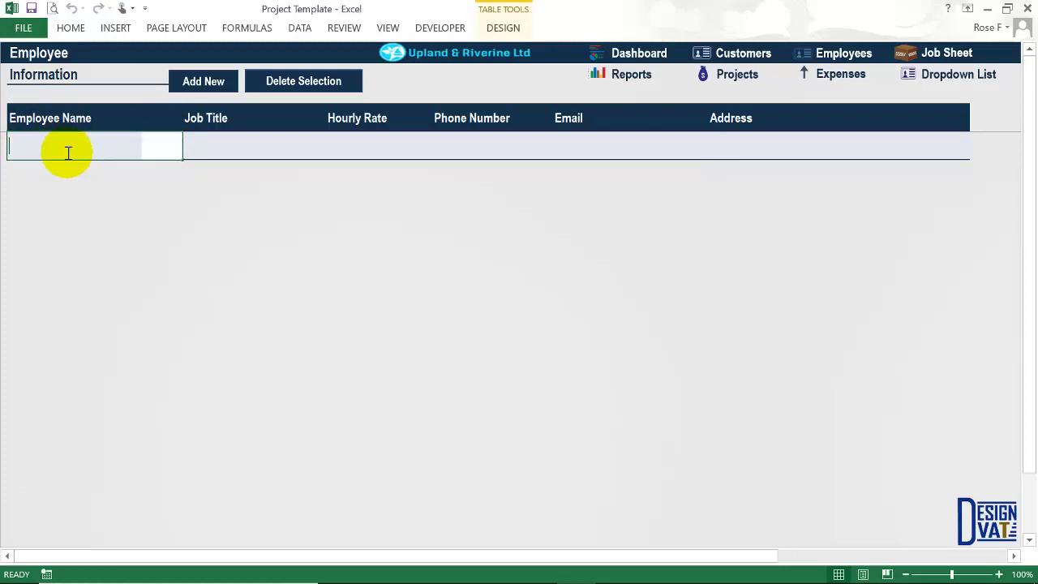
type("Random")
key("Tab")
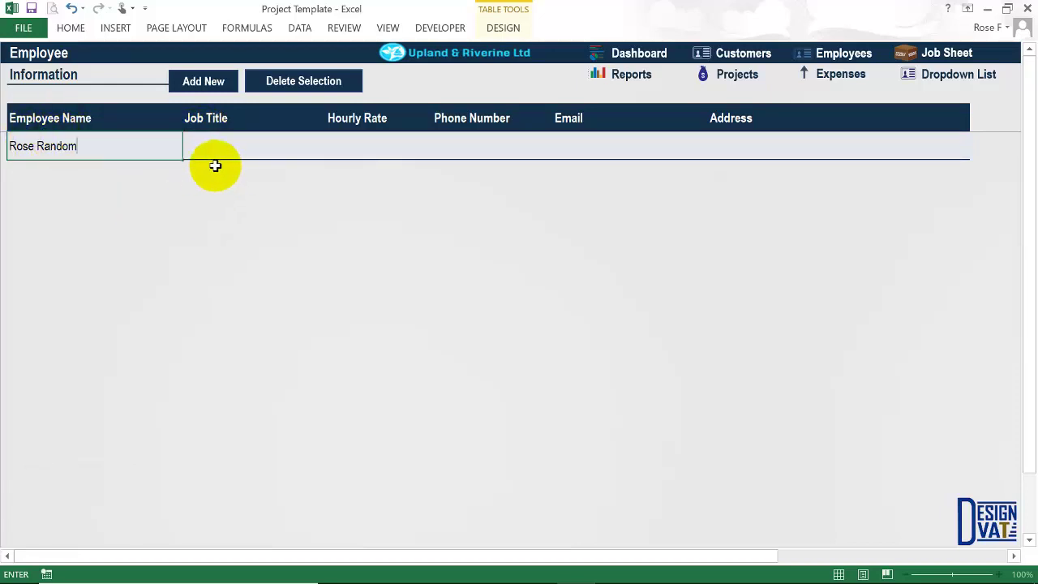
key("Tab")
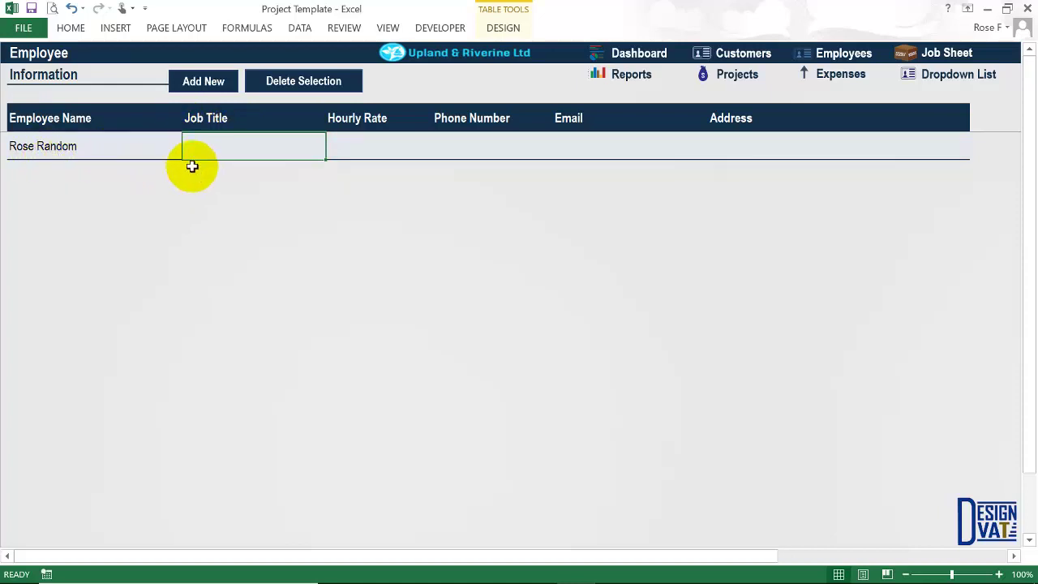
type("Carpente")
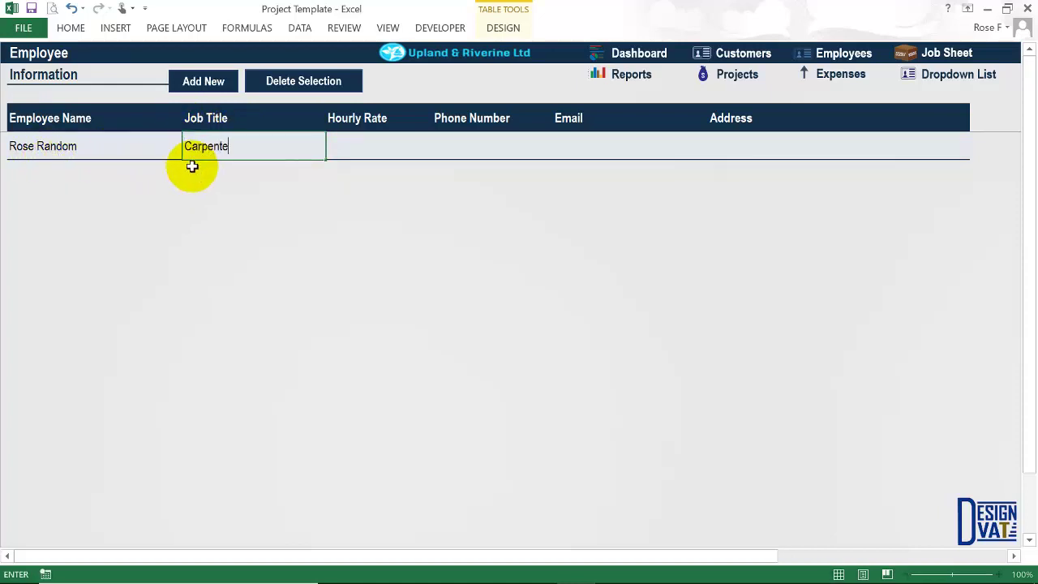
type("r")
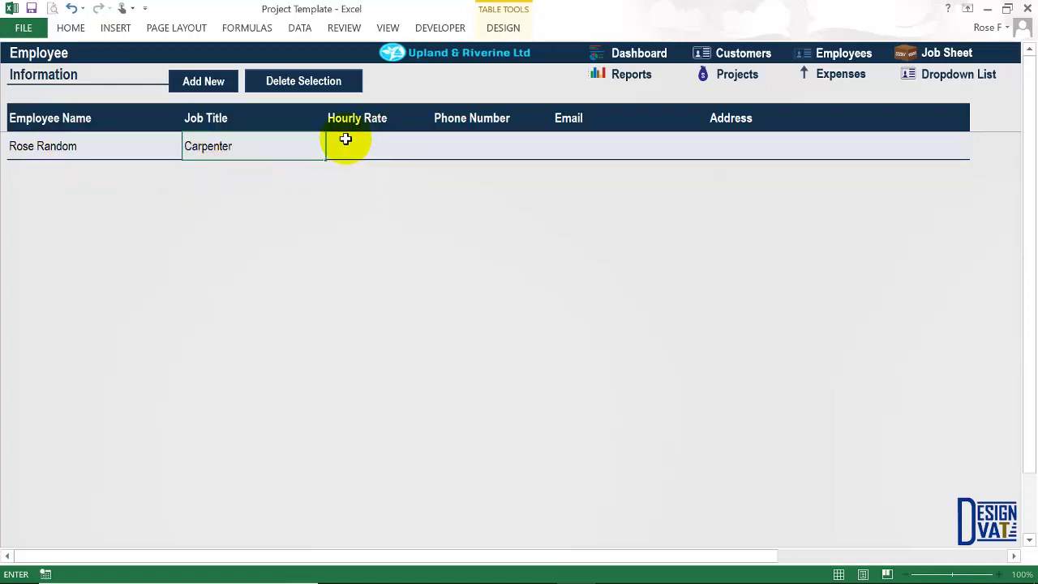
left_click(352, 160)
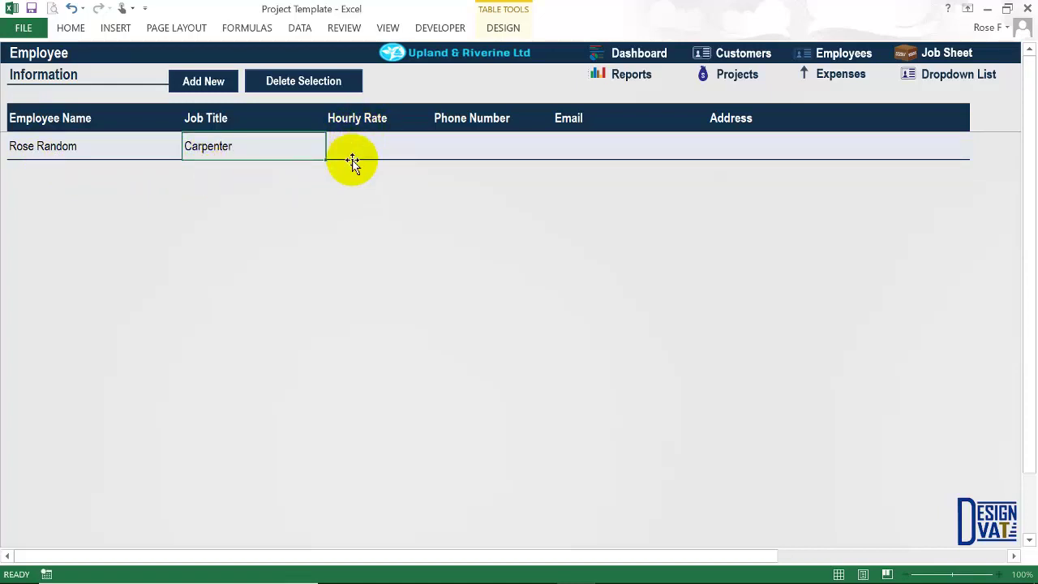
Give the carpenter a ₦1,000 hourly rate, a phone number and an address.
left_click(352, 158)
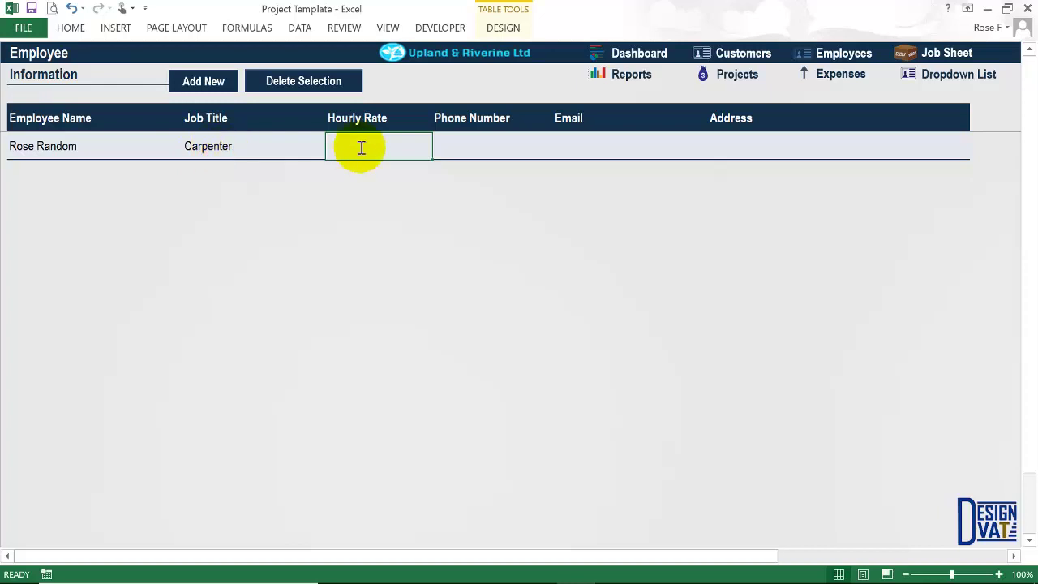
type("1000")
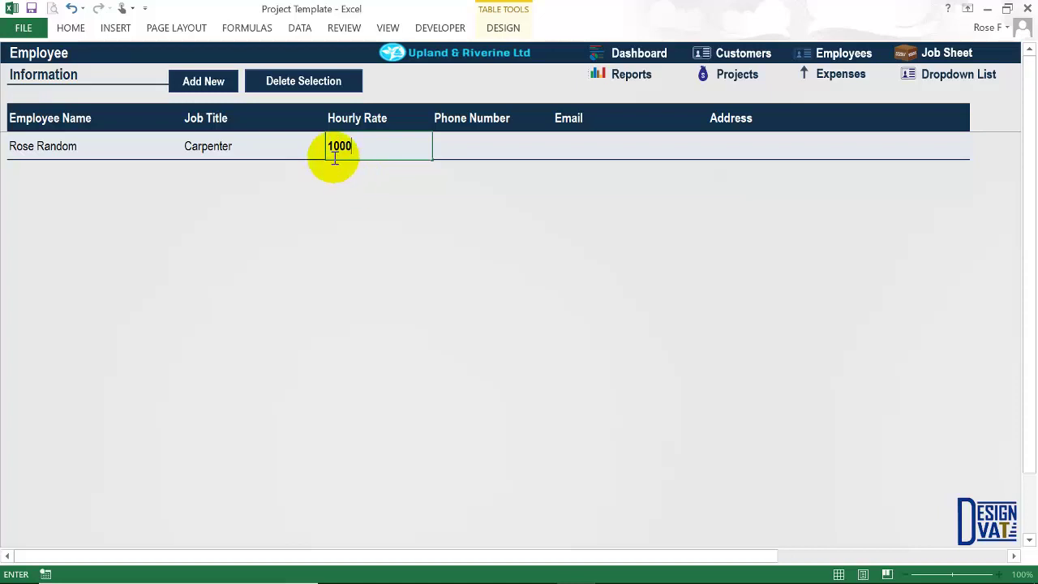
key("Tab")
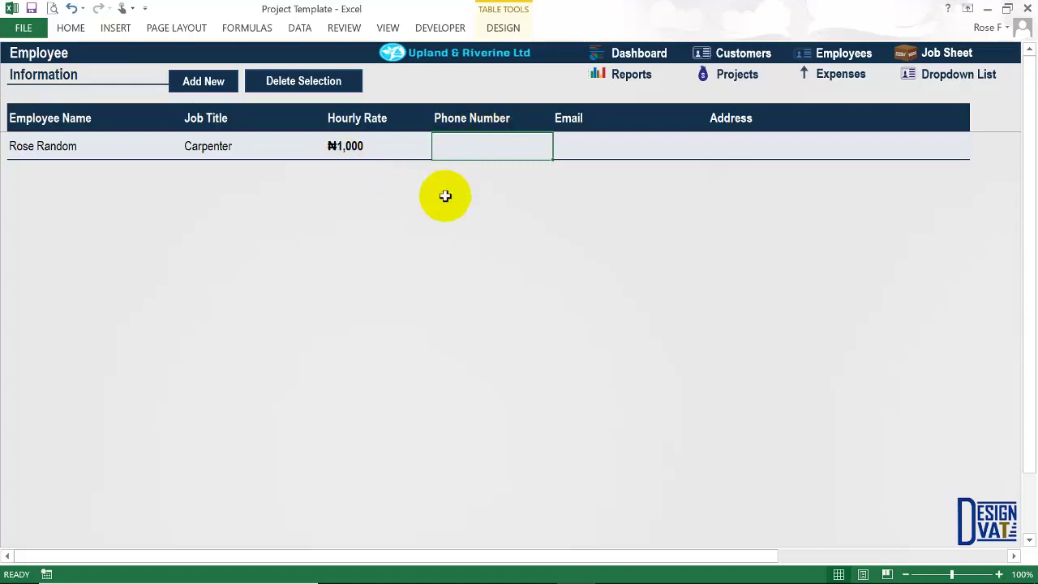
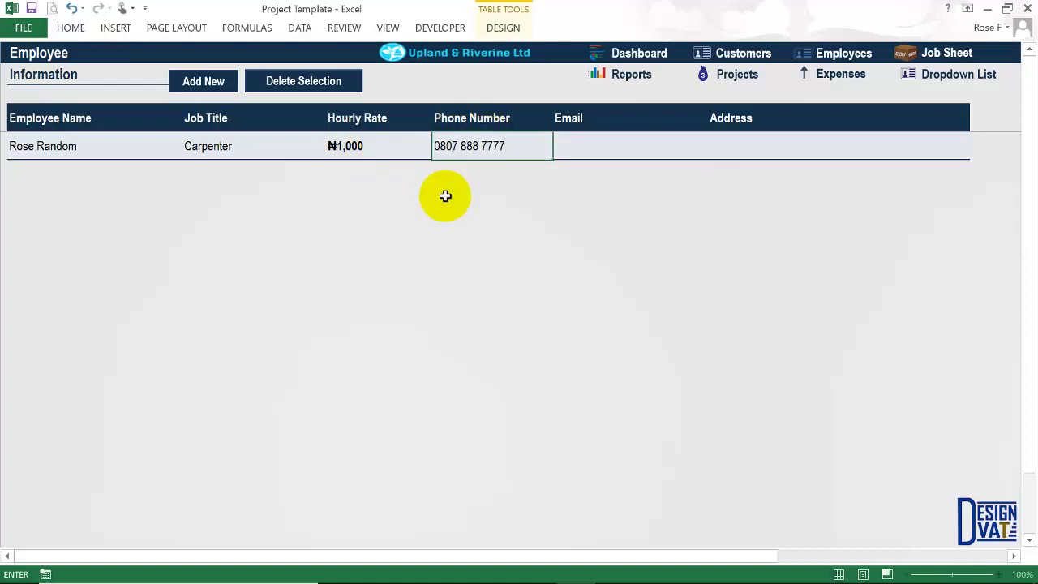
key("Tab")
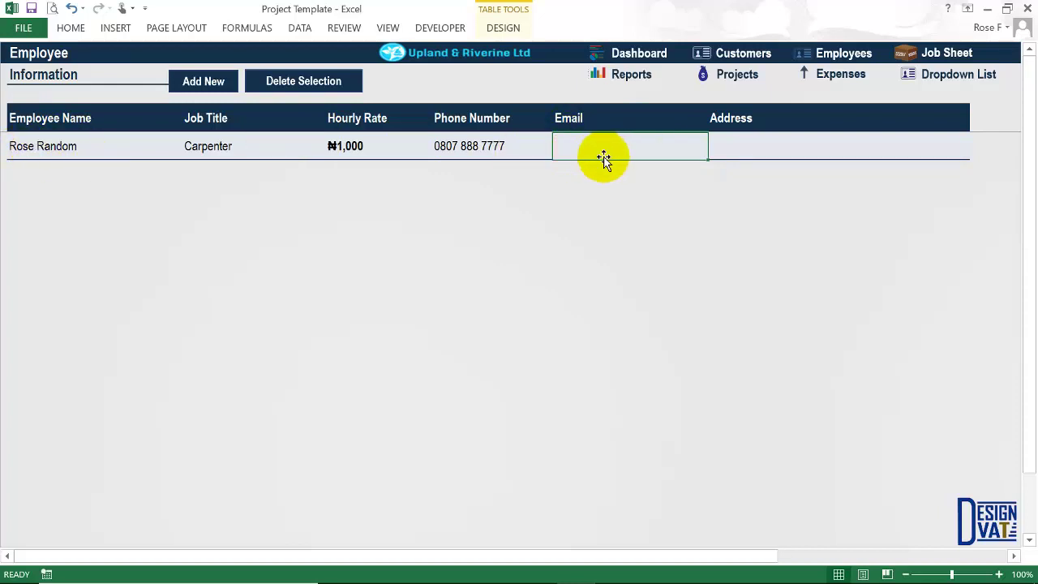
left_click(725, 154)
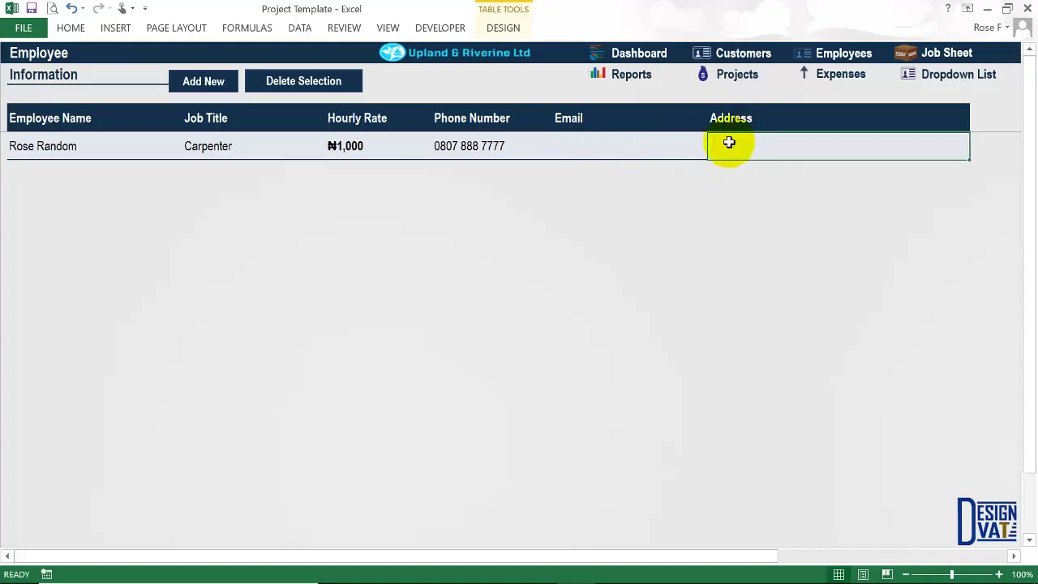
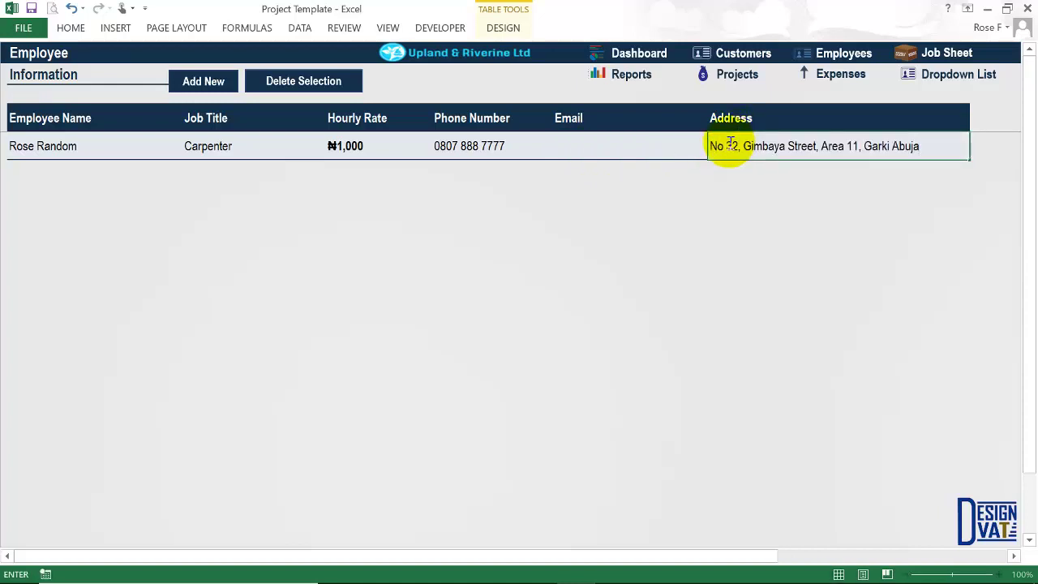
key("Return")
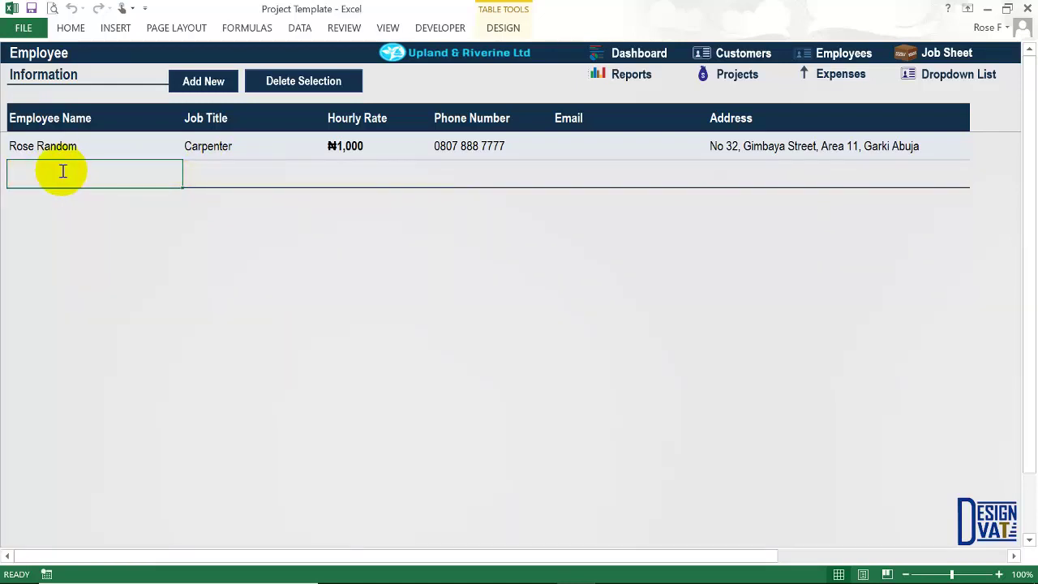
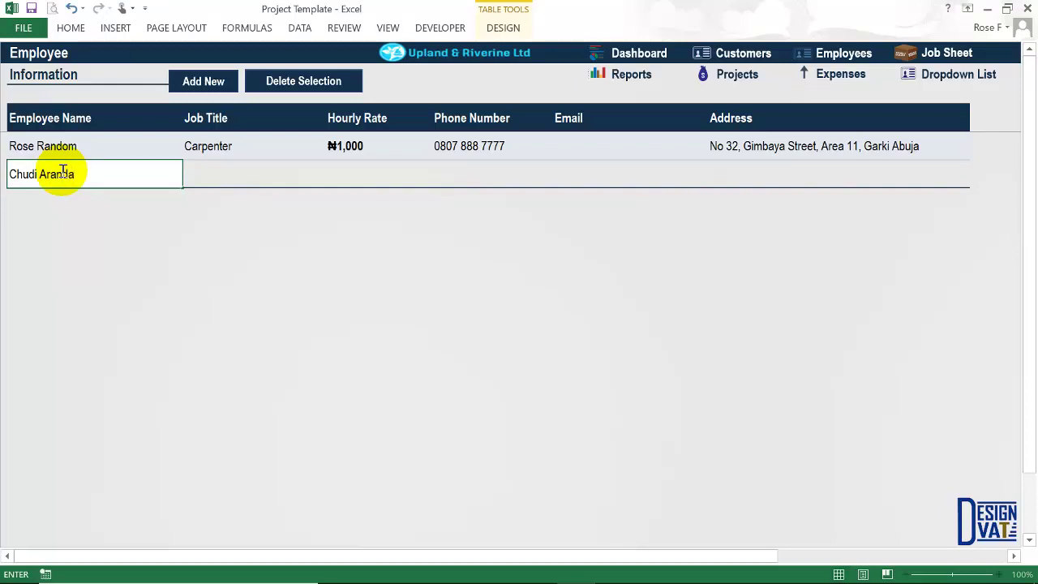
Add the second employee's name as a Driver at ₦700 per hour.
left_click(209, 169)
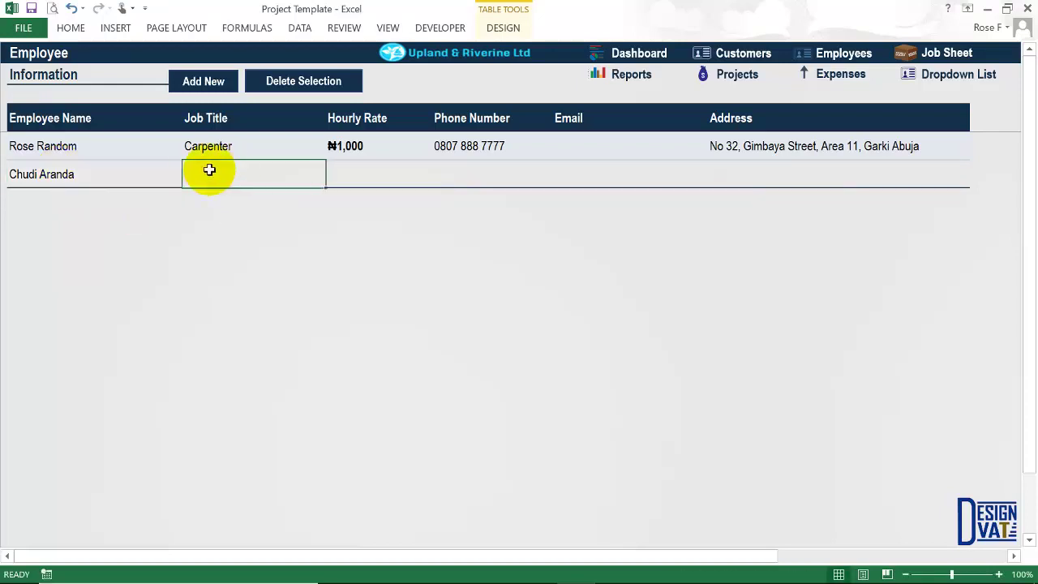
type("Driver")
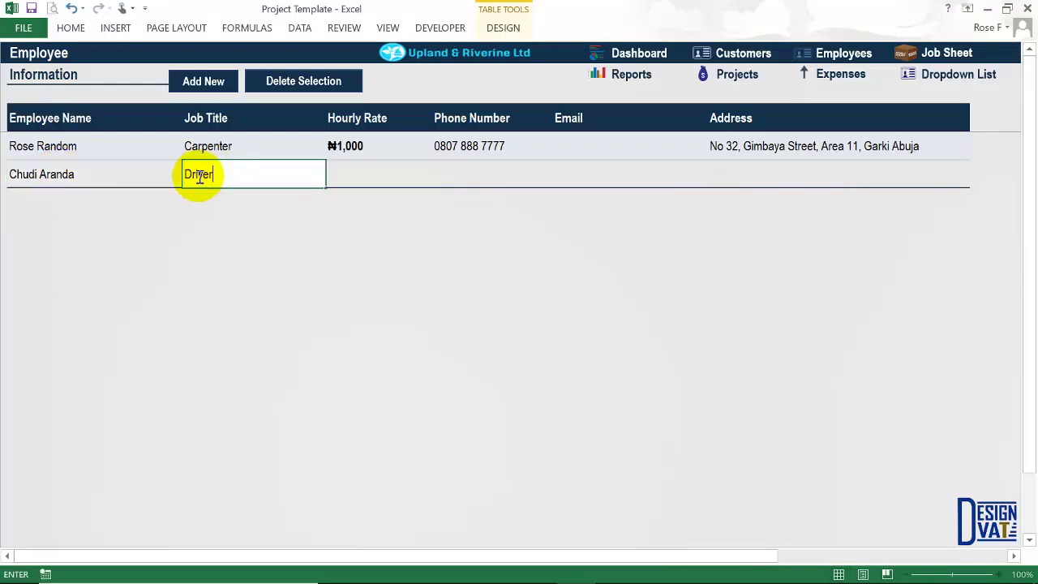
key("ctrl+Return")
key("Tab")
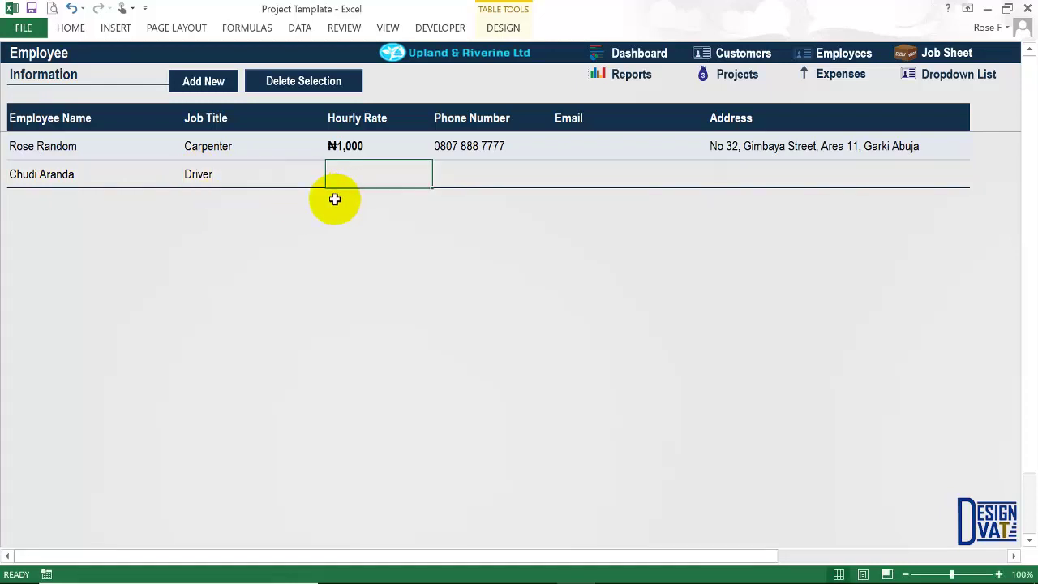
type("700")
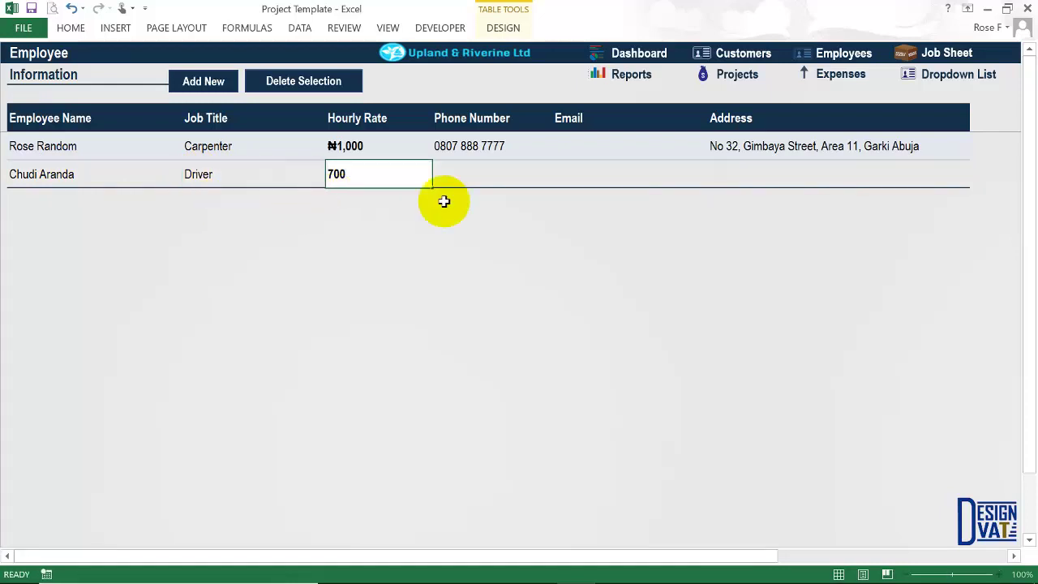
key("Tab")
Enter the driver's phone number and add a blank employee row below.
type("080")
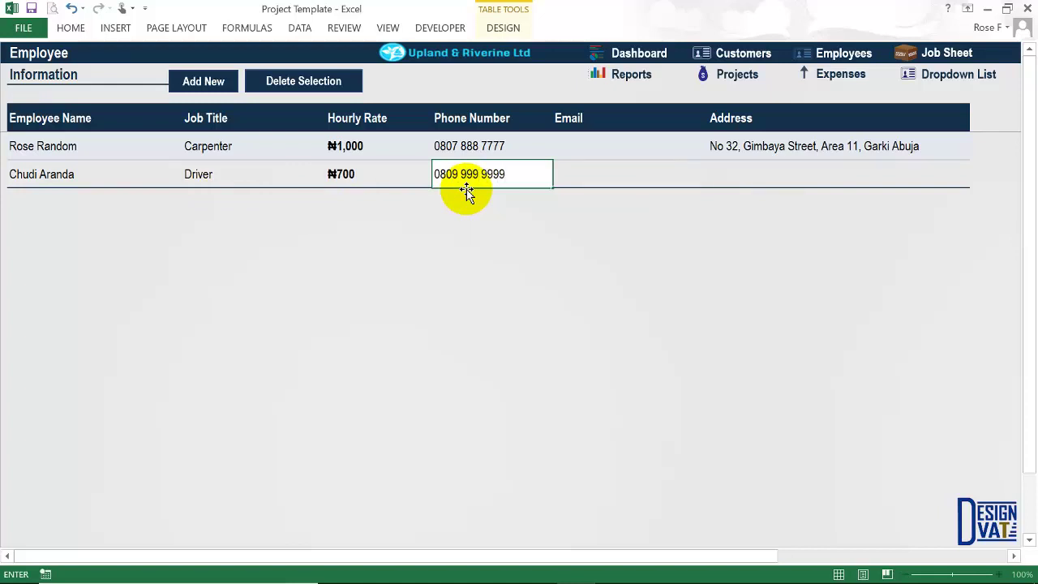
key("Tab")
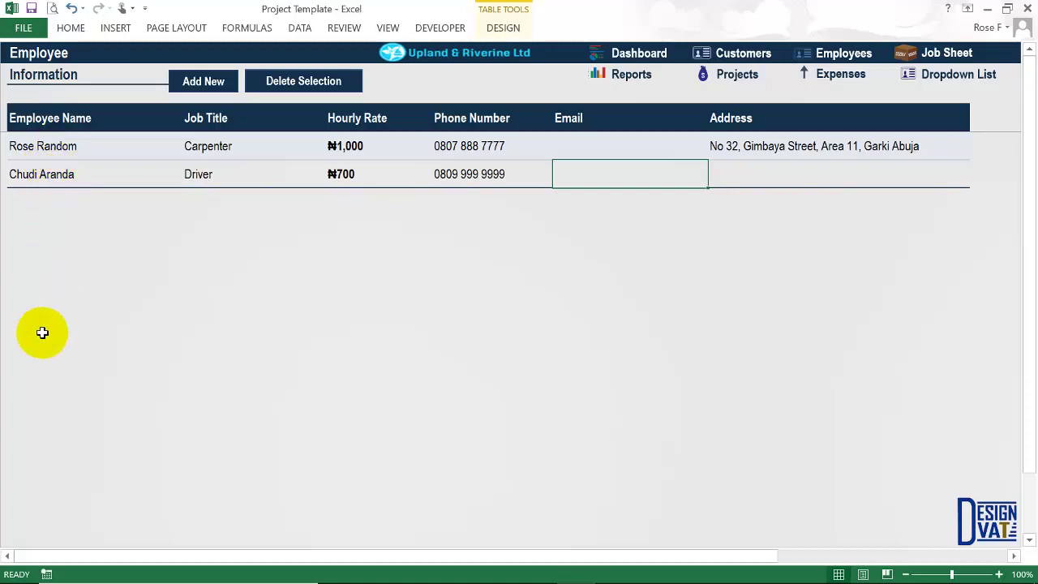
left_click(185, 86)
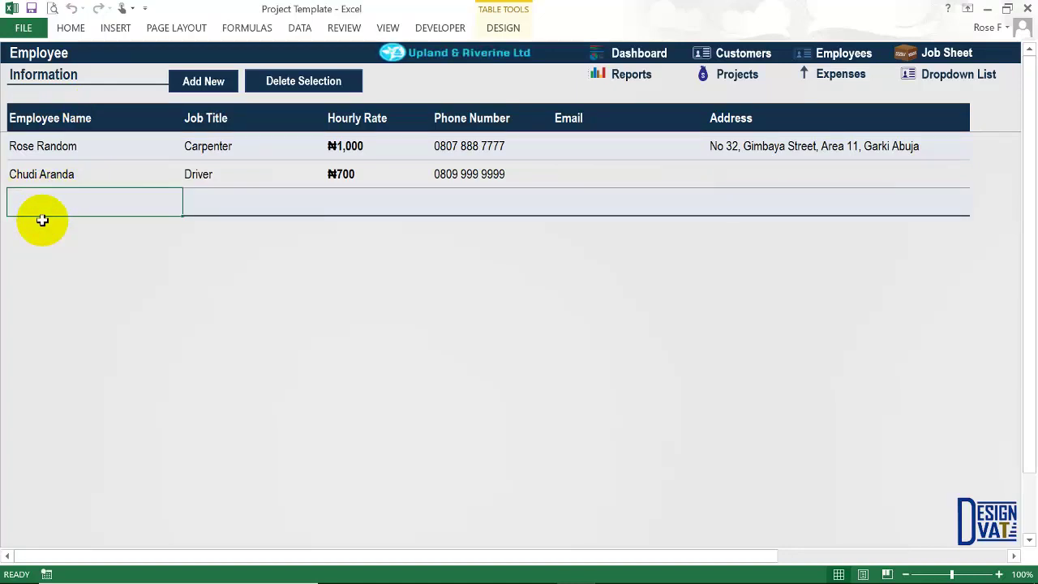
key("Tab")
key("Tab")
key("Tab")
key("Tab")
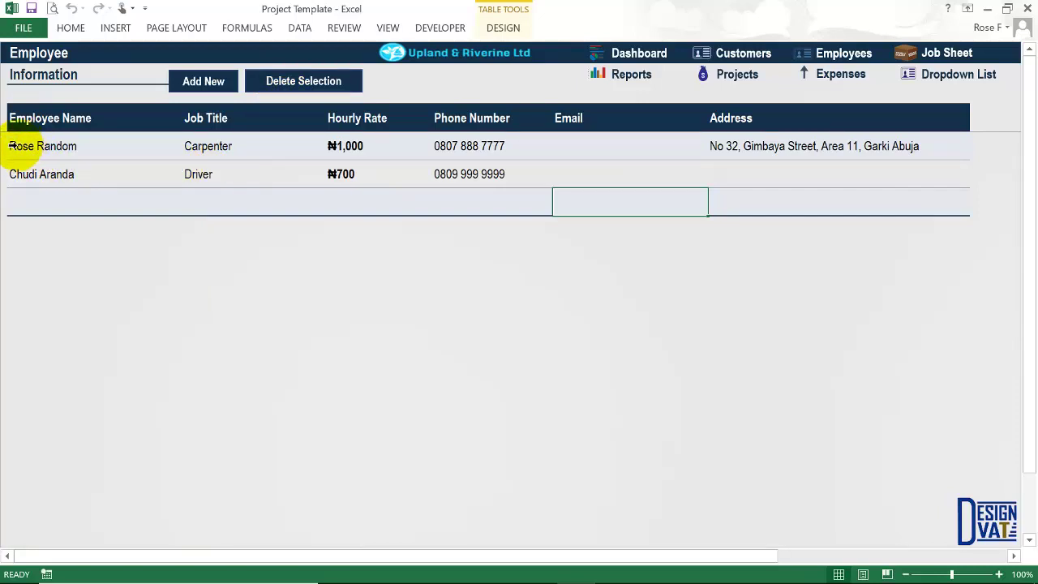
Select the empty third employee row and delete it, confirming with Yes.
left_click(44, 146)
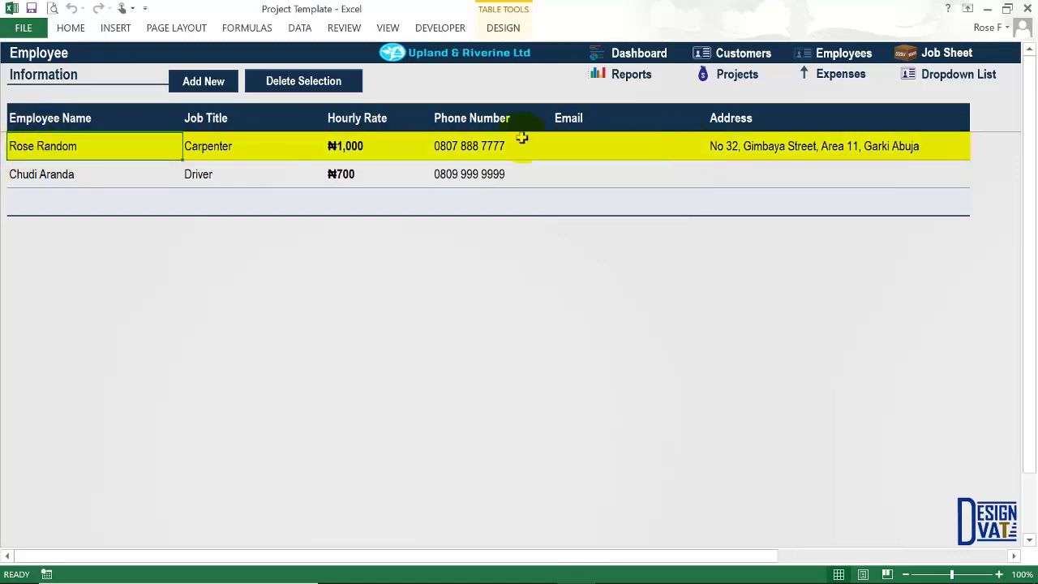
left_click(29, 180)
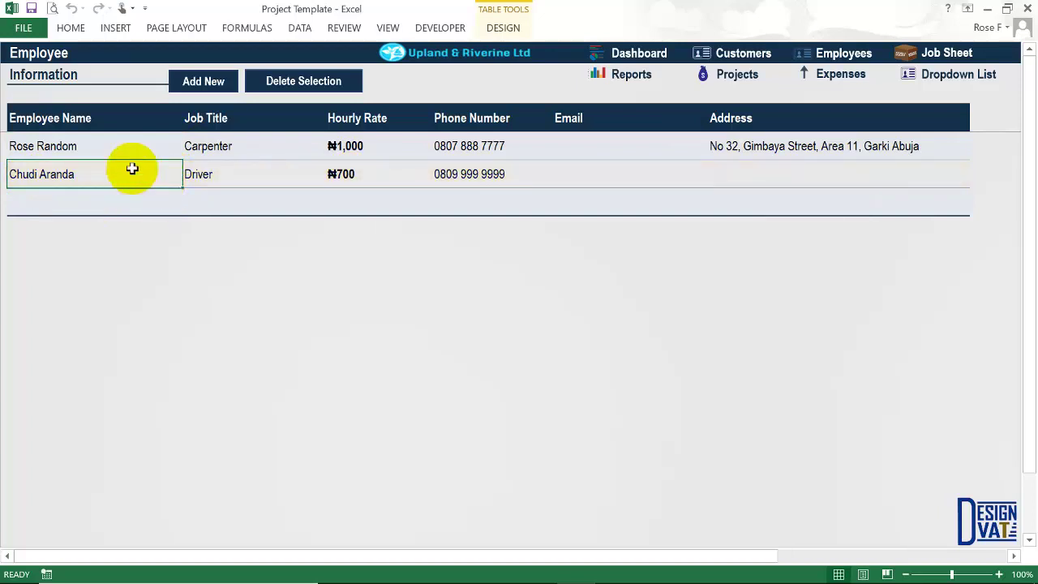
left_click(38, 191)
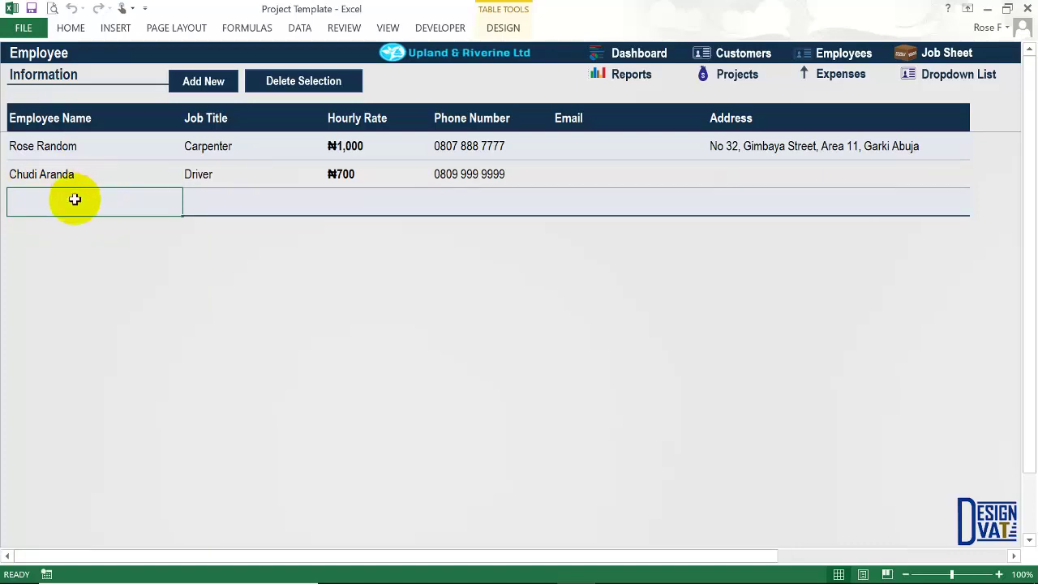
left_click(245, 196)
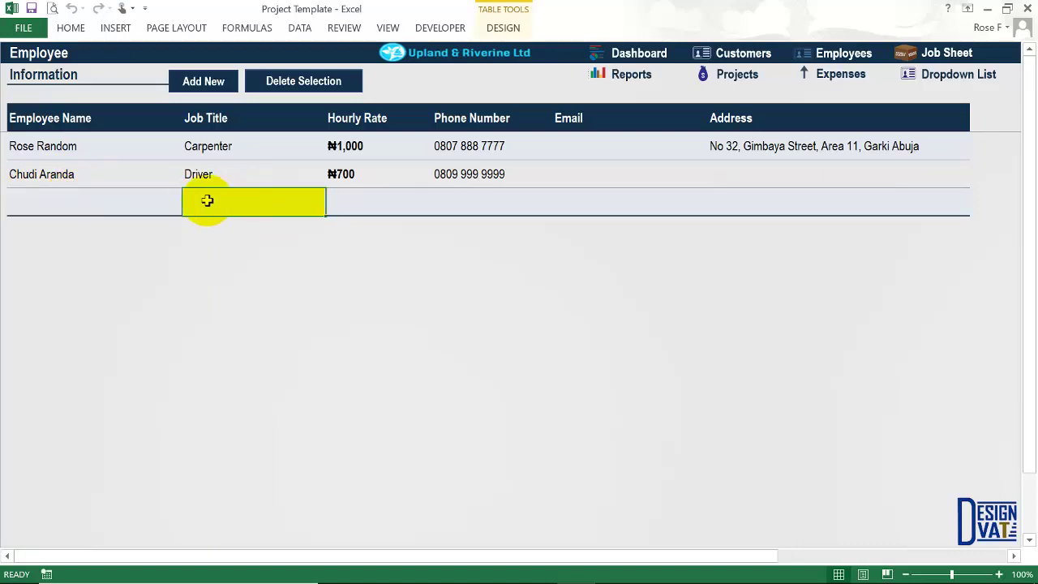
left_click(353, 194)
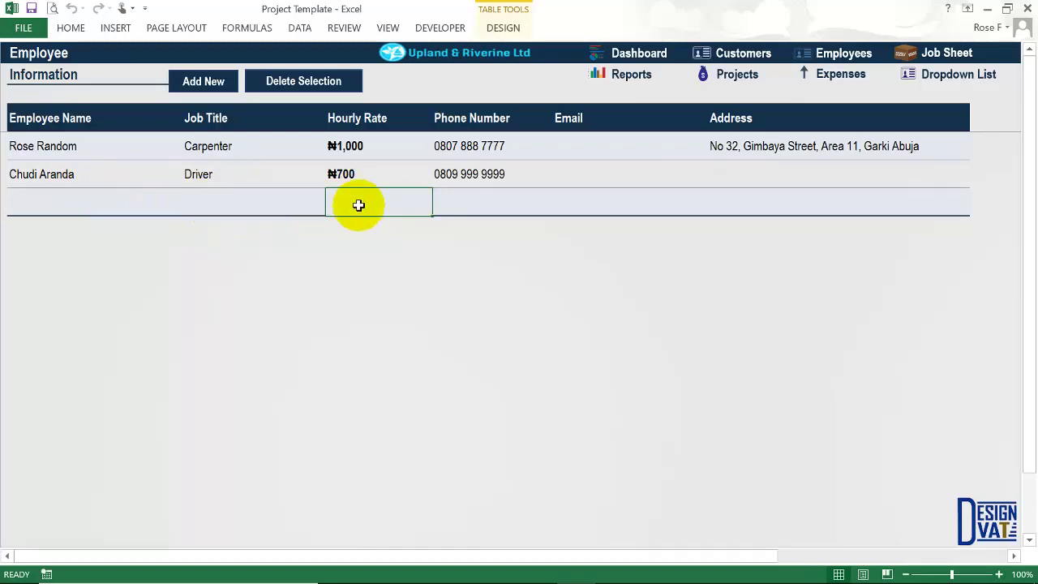
left_click(308, 86)
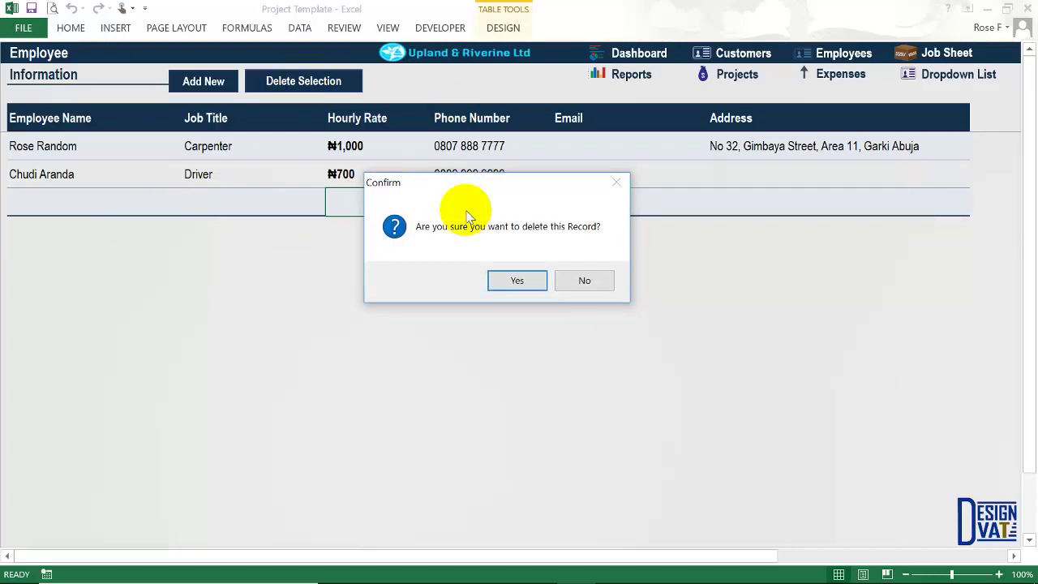
left_click(507, 280)
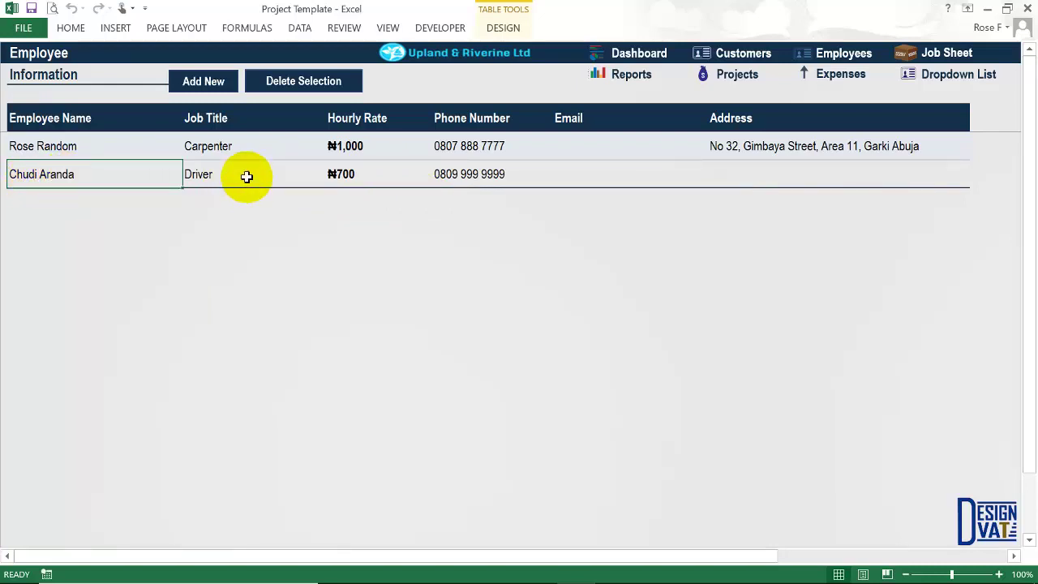
left_click(255, 175)
left_click(345, 175)
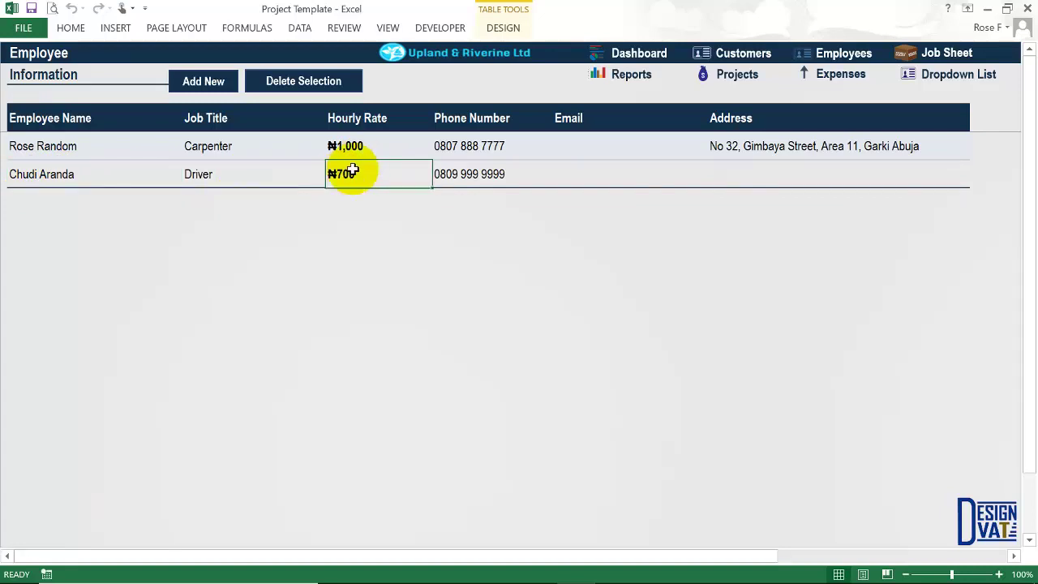
left_click(306, 82)
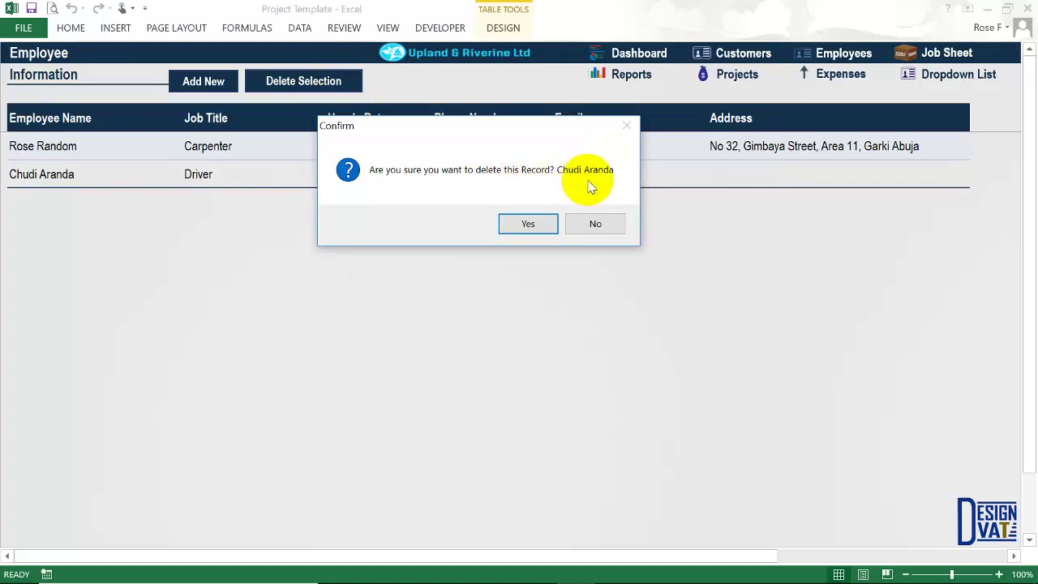
left_click(595, 226)
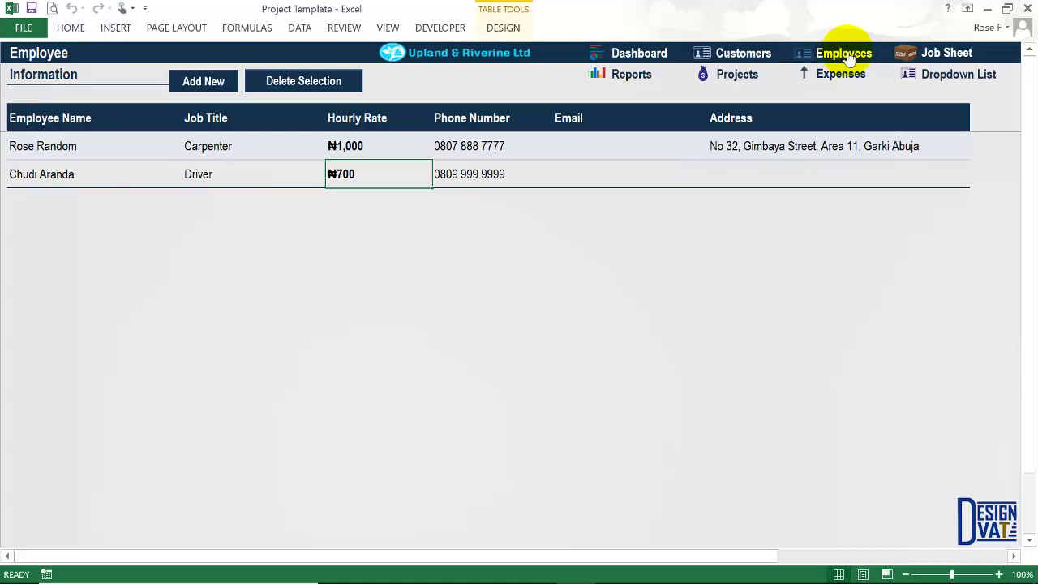
Open the Customers sheet and select the first empty Customer Name cell.
left_click(743, 54)
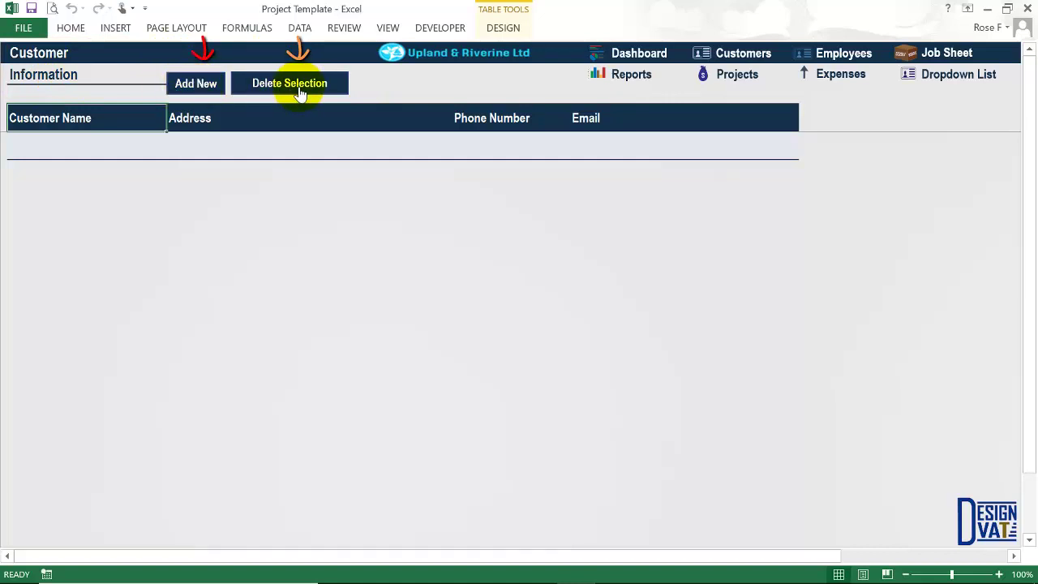
left_click(173, 143)
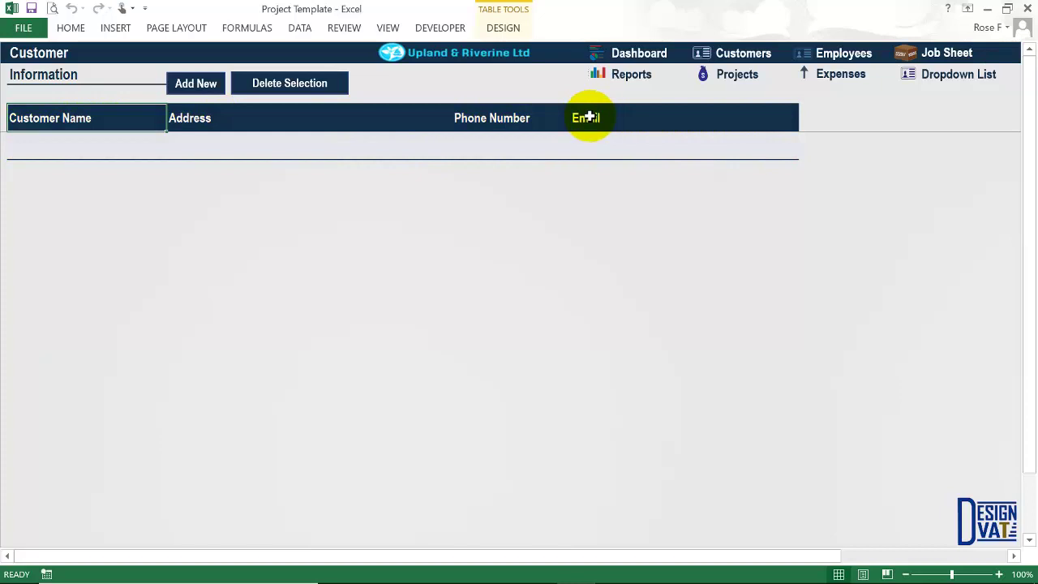
left_click(68, 146)
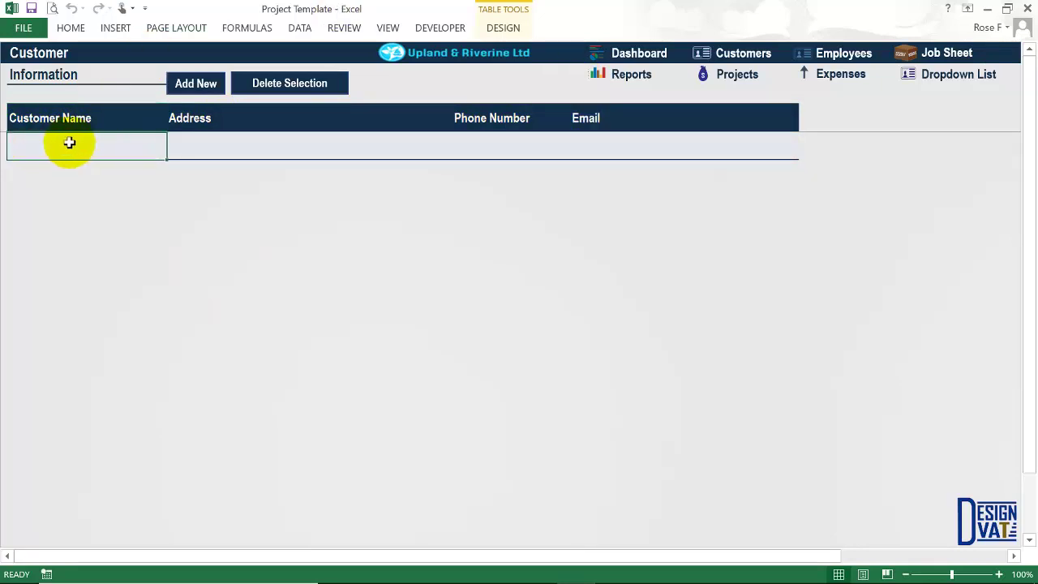
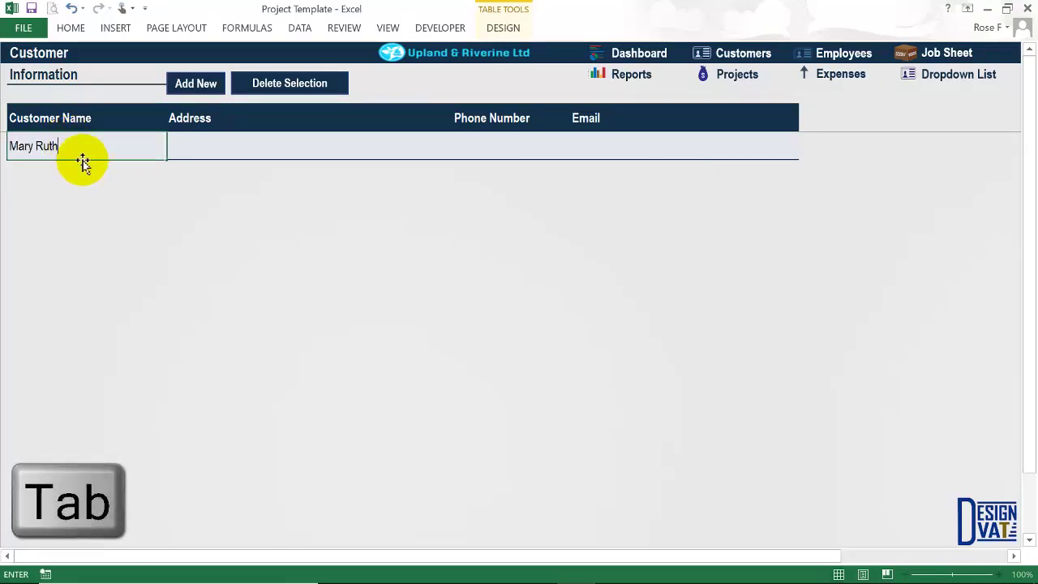
Fill the first customer row with name, address, phone number and e-mail.
left_click(186, 145)
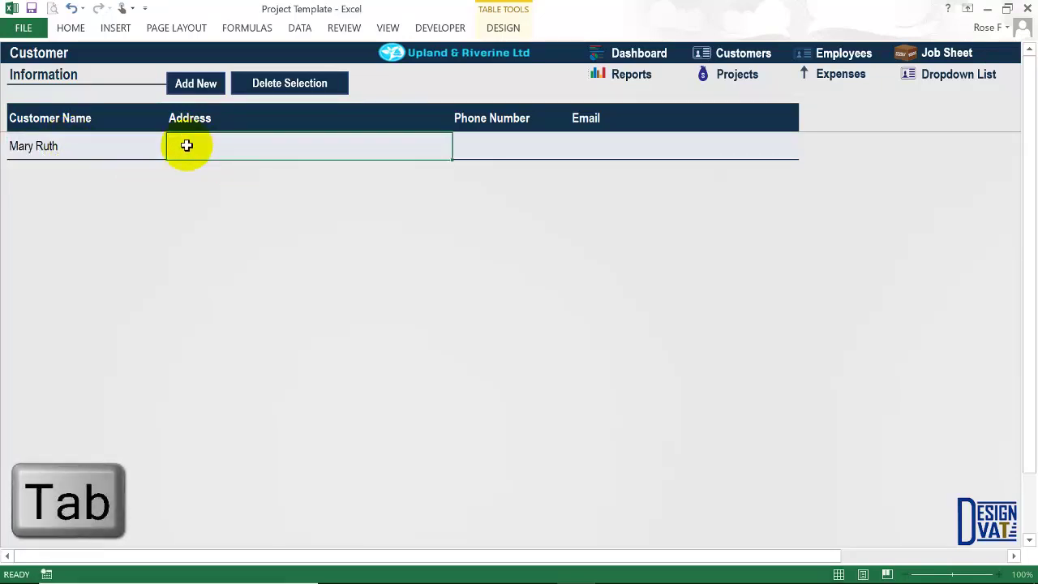
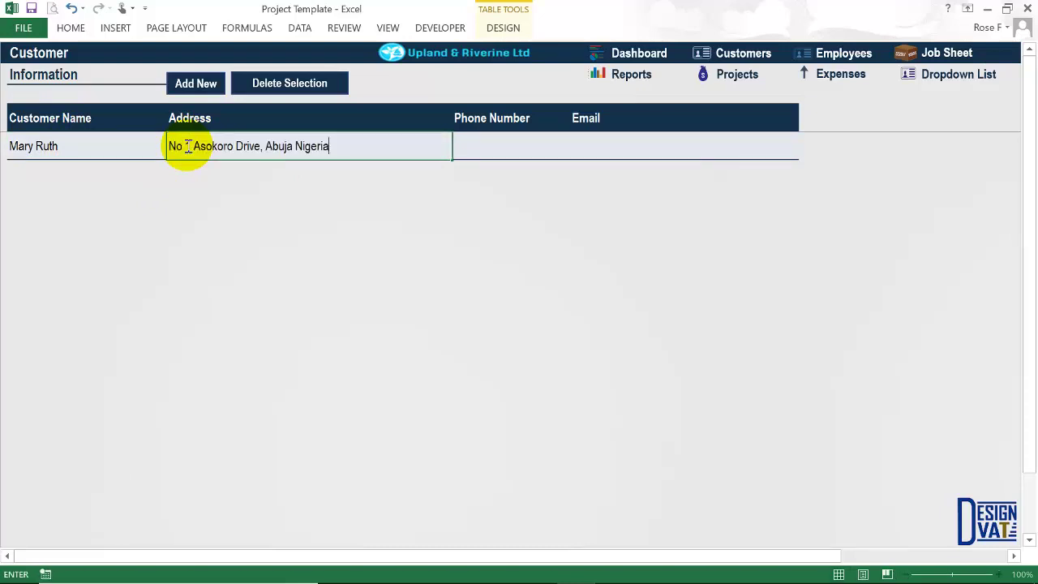
left_click(472, 152)
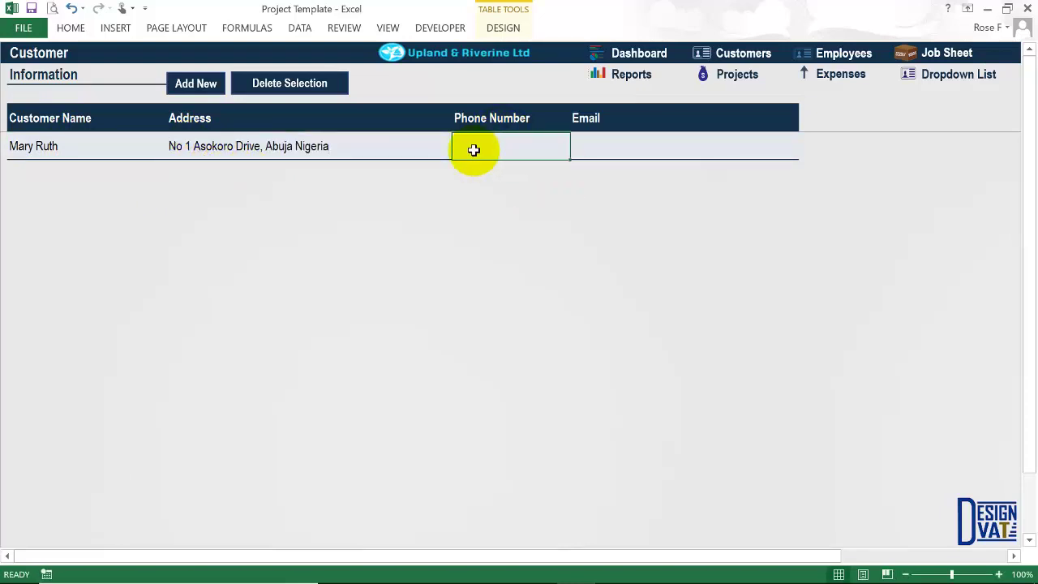
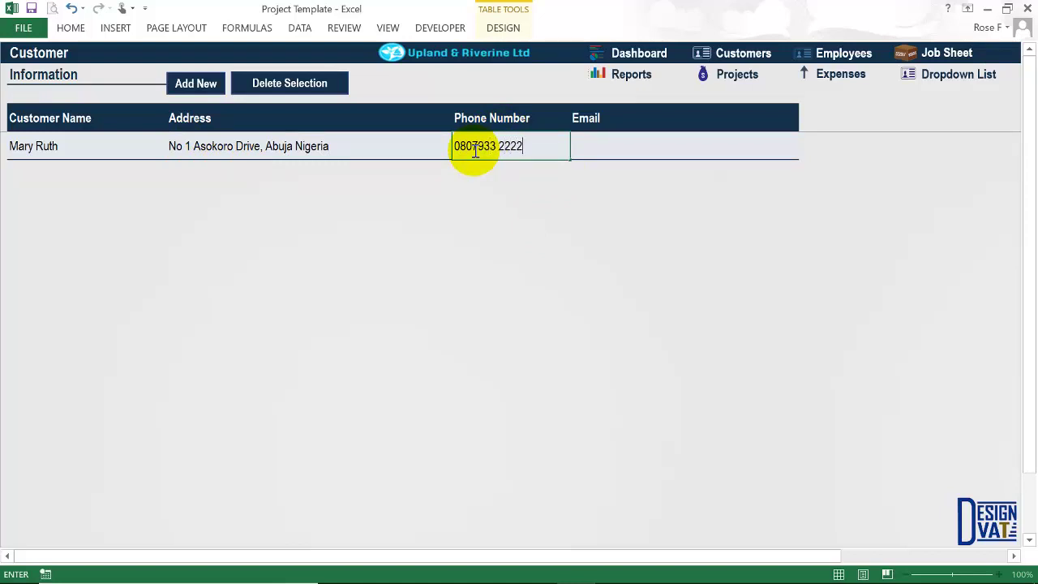
left_click(608, 147)
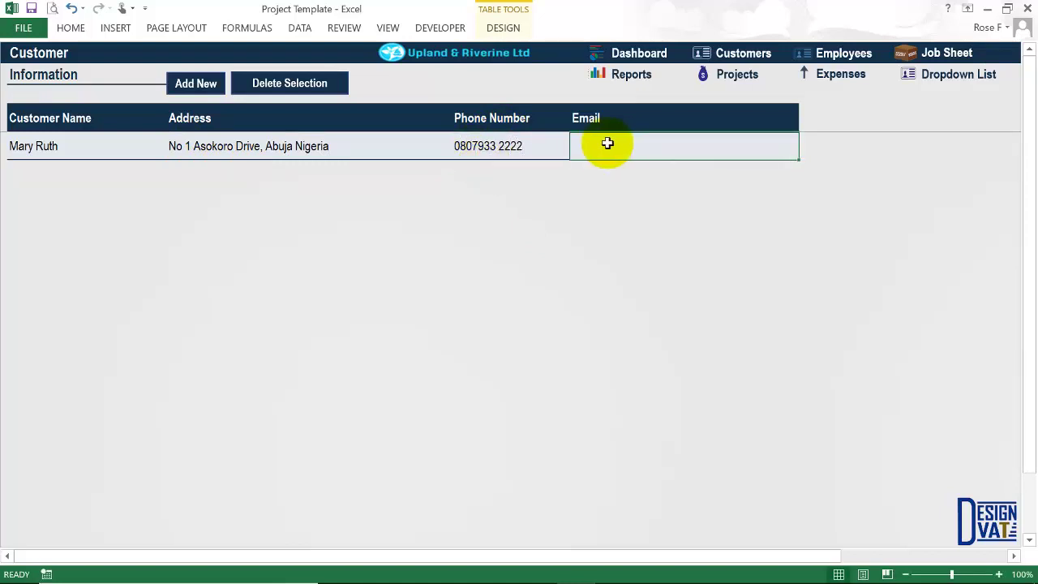
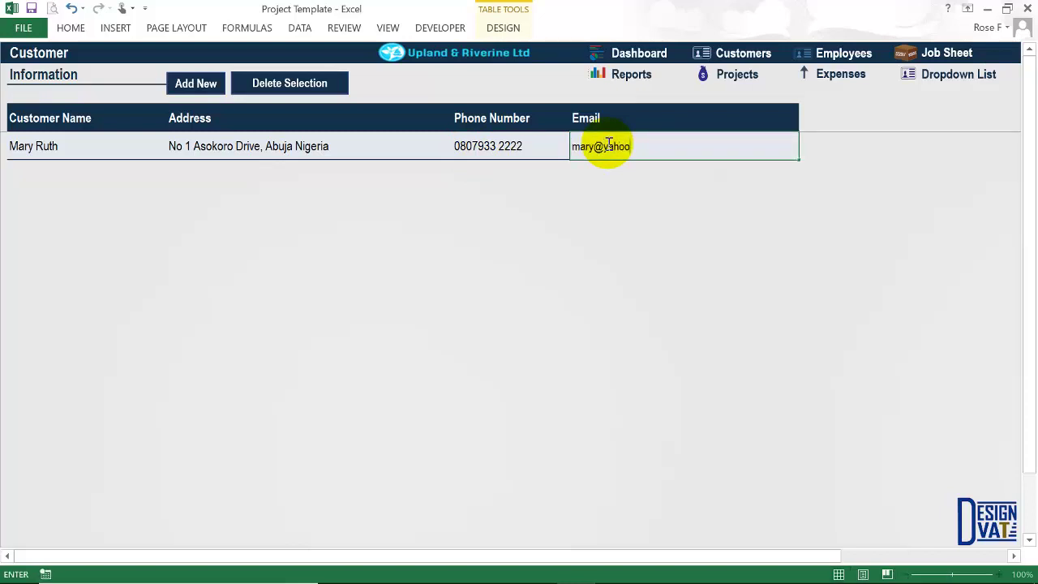
key("Return")
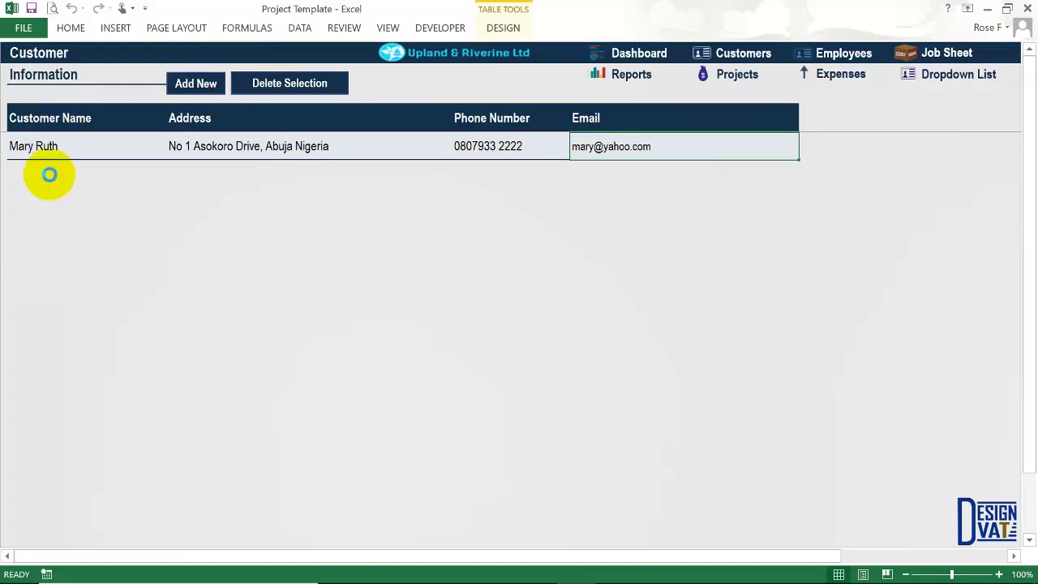
left_click(48, 174)
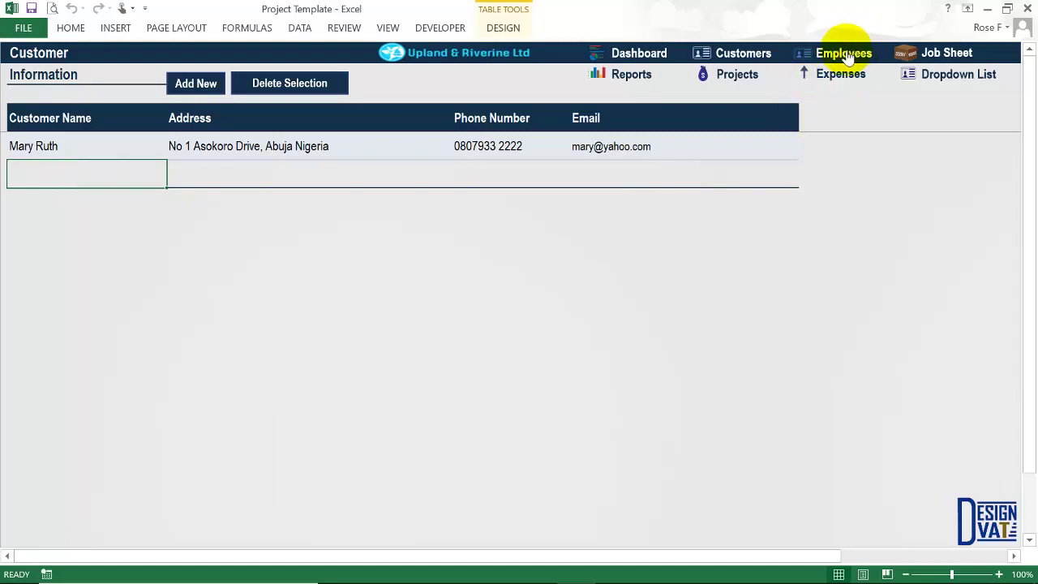
left_click(296, 91)
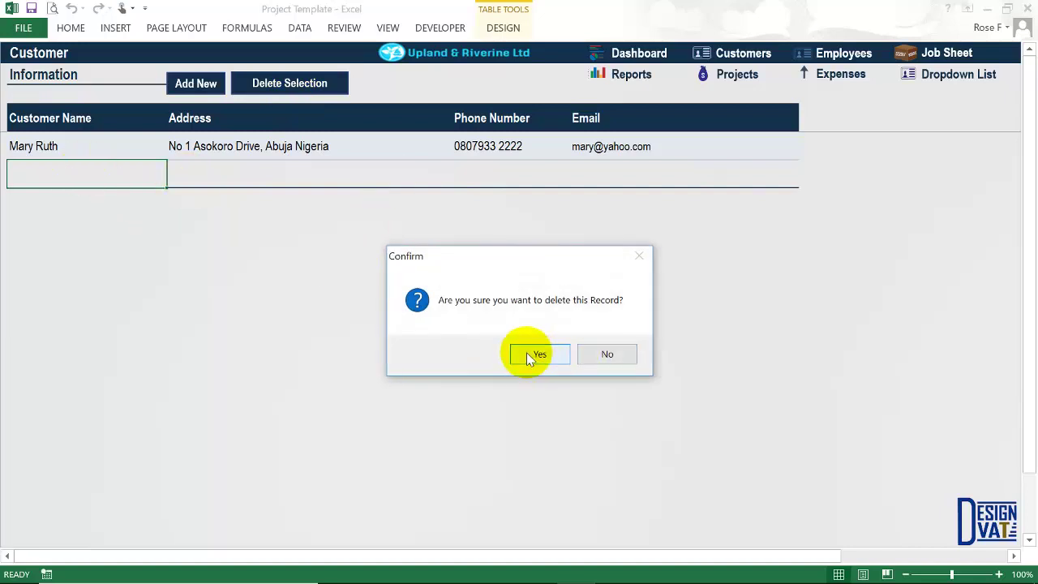
left_click(531, 355)
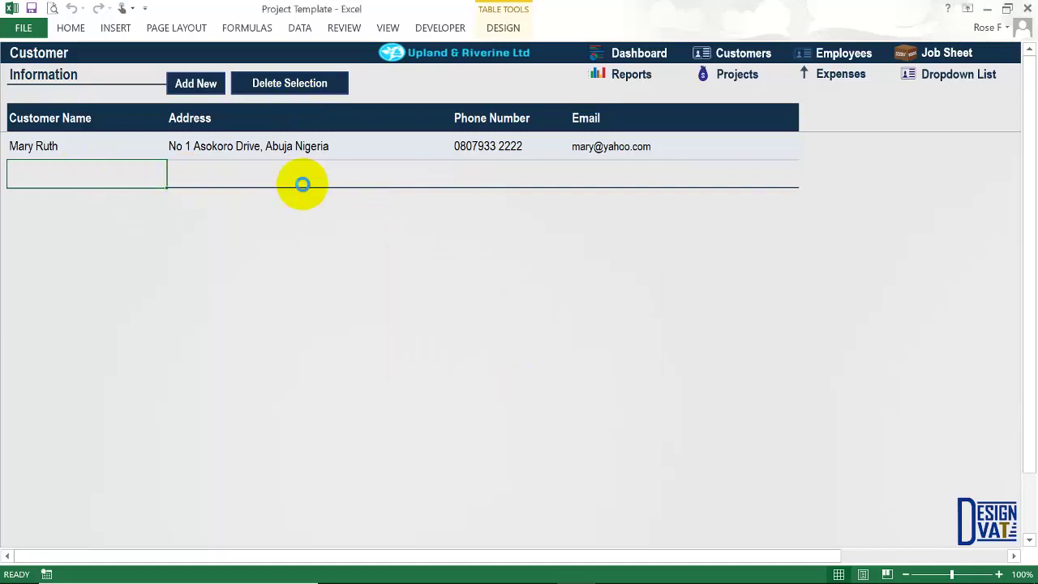
left_click(43, 152)
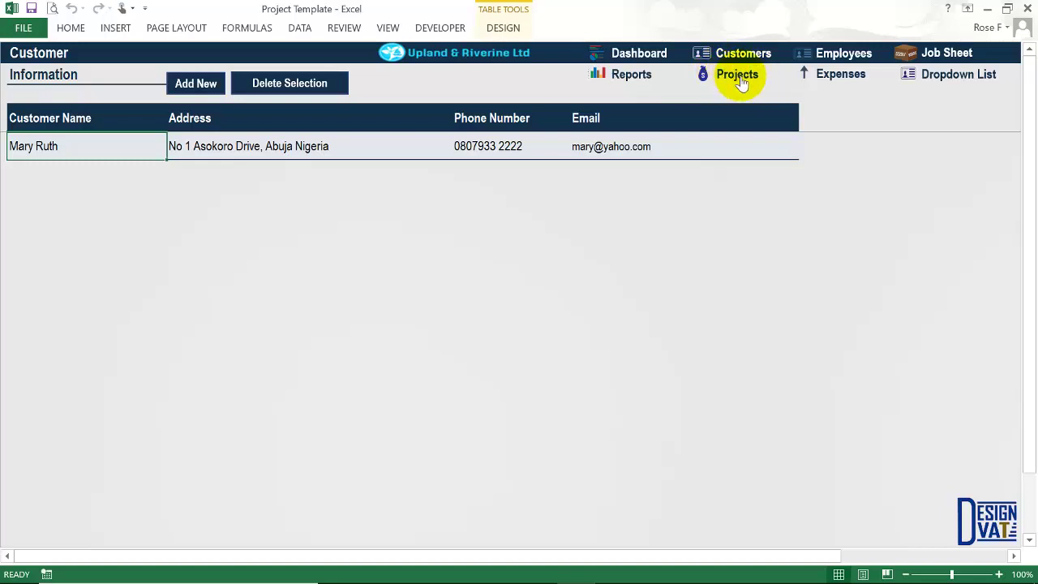
Open the Project Summary sheet and step across its empty first row to Location.
left_click(739, 77)
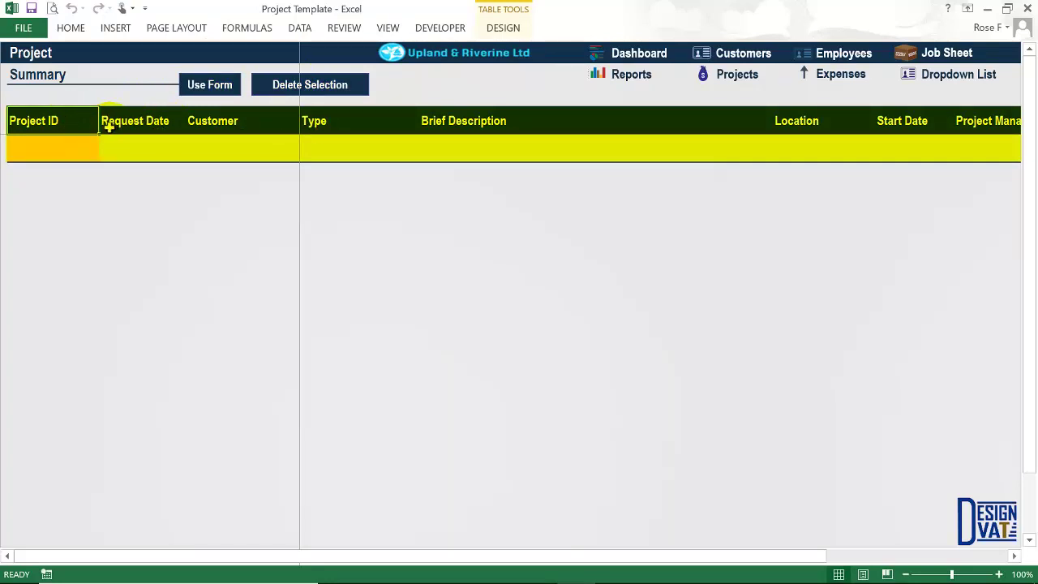
left_click(49, 148)
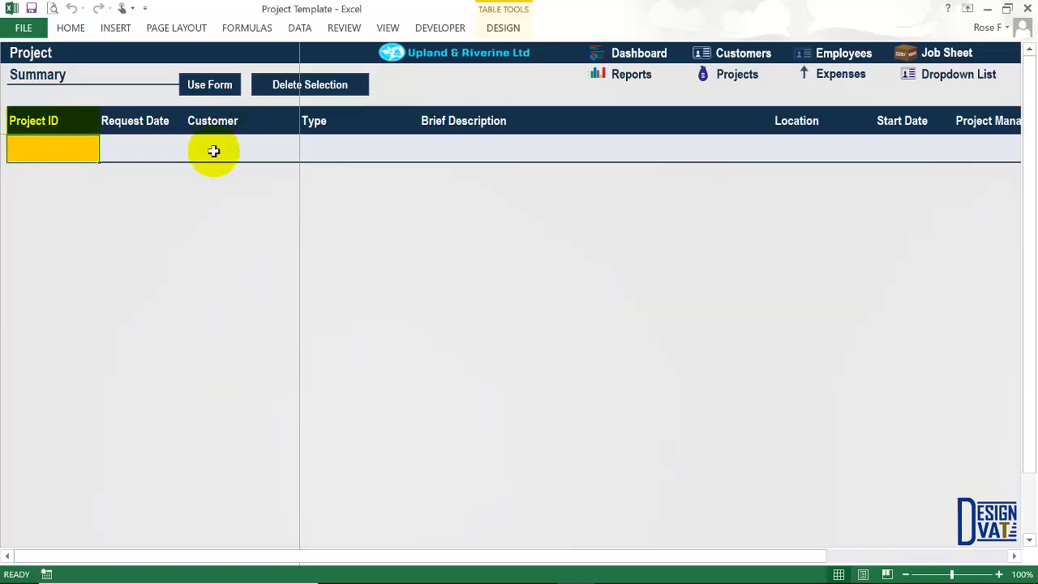
left_click(137, 142)
left_click(142, 147)
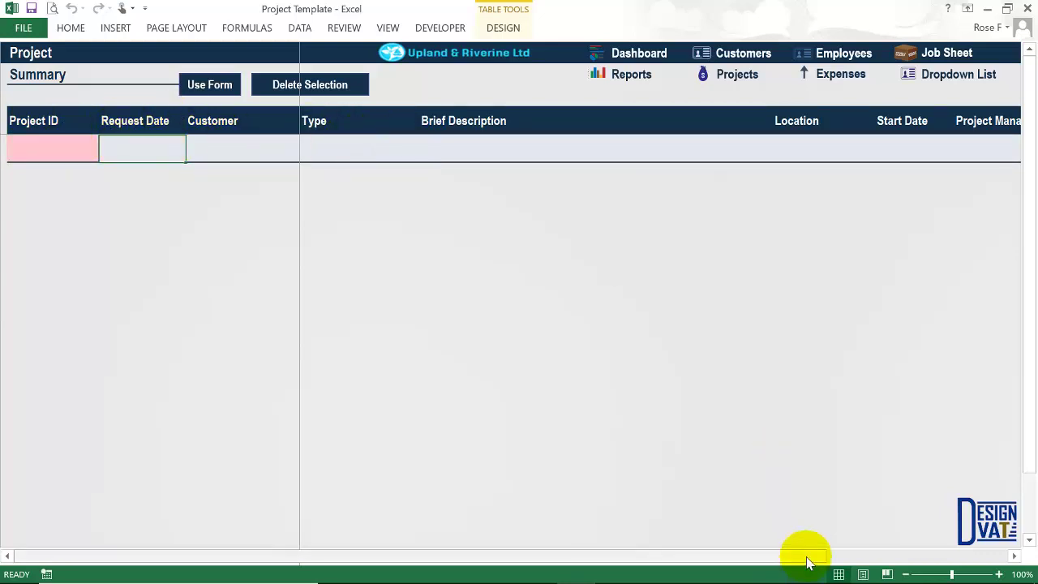
left_click_drag(802, 556, 689, 557)
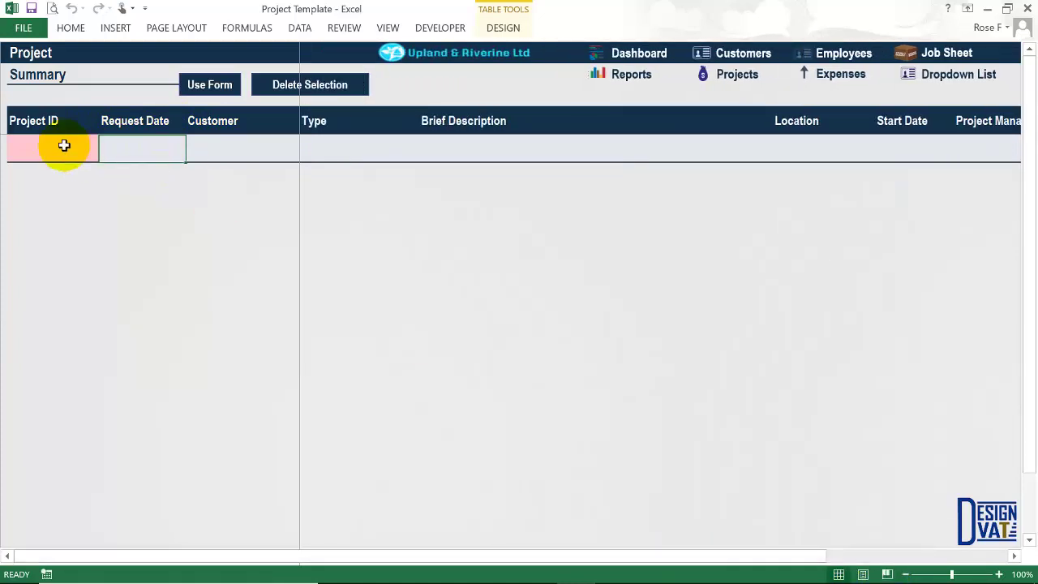
left_click(64, 145)
key("Tab")
key("Tab")
key("Tab")
key("Tab")
key("Tab")
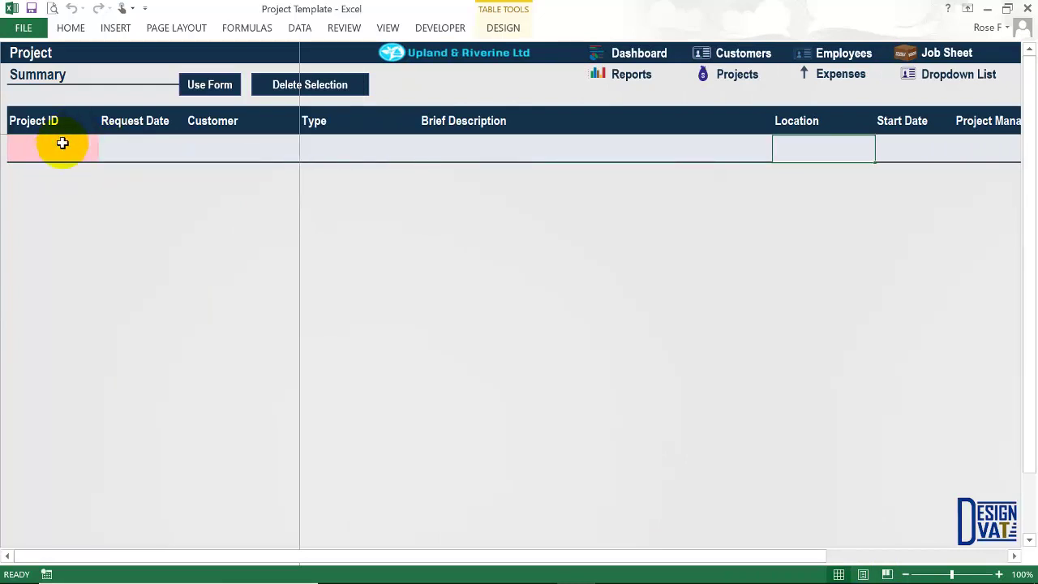
Open the Enter Work Order form with Use Form and move it higher on screen.
left_click(202, 84)
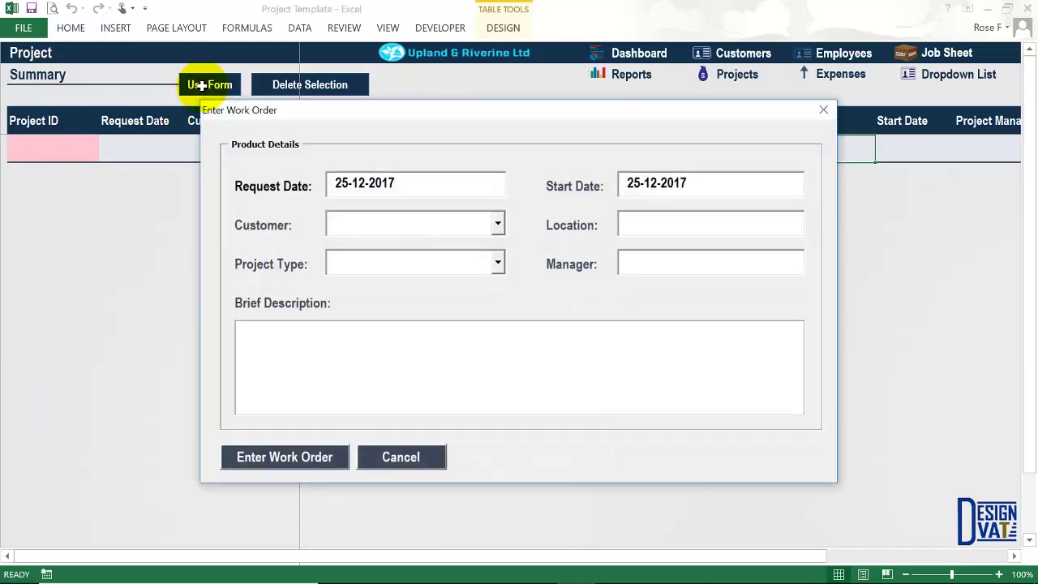
left_click_drag(412, 105, 374, 191)
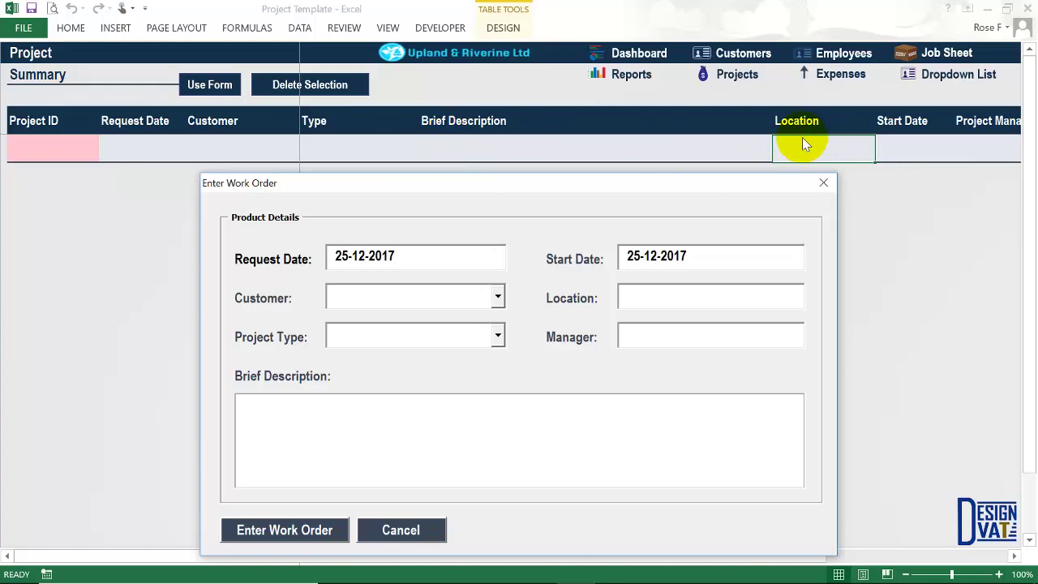
left_click_drag(591, 185, 610, 87)
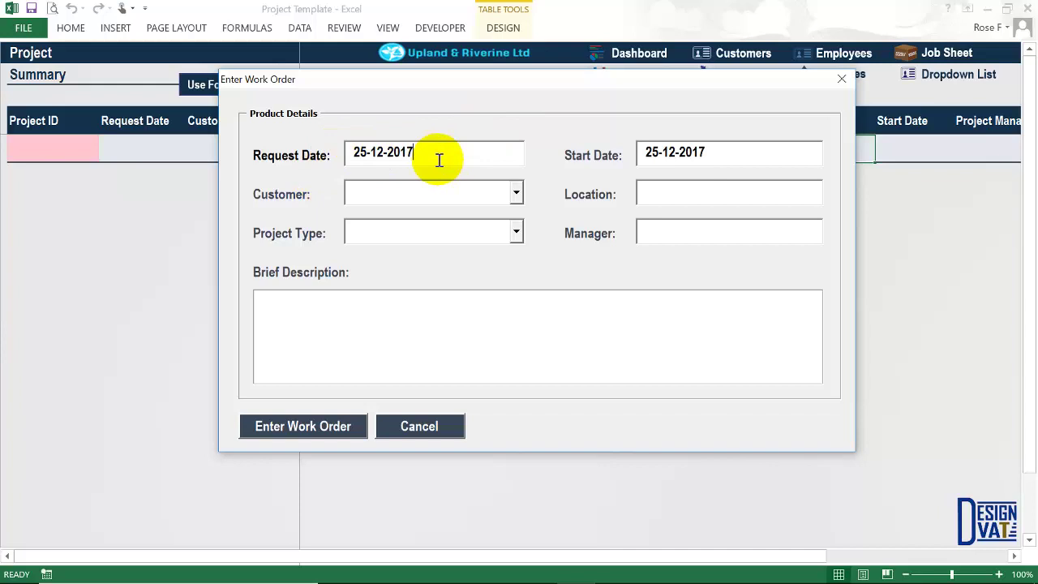
Change the work order's Start Date to 3-1-2017.
left_click_drag(721, 155, 630, 155)
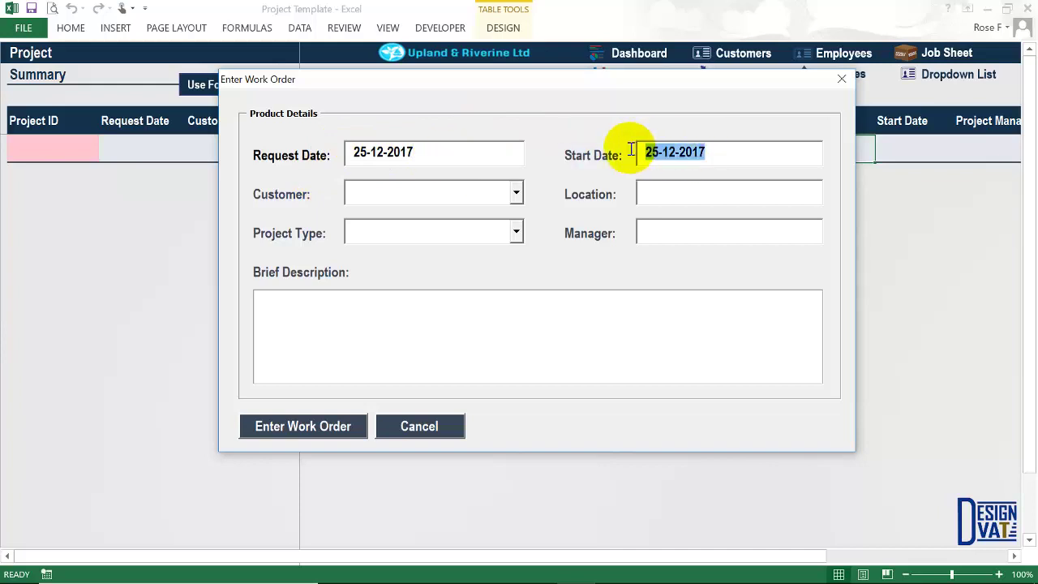
left_click(657, 155)
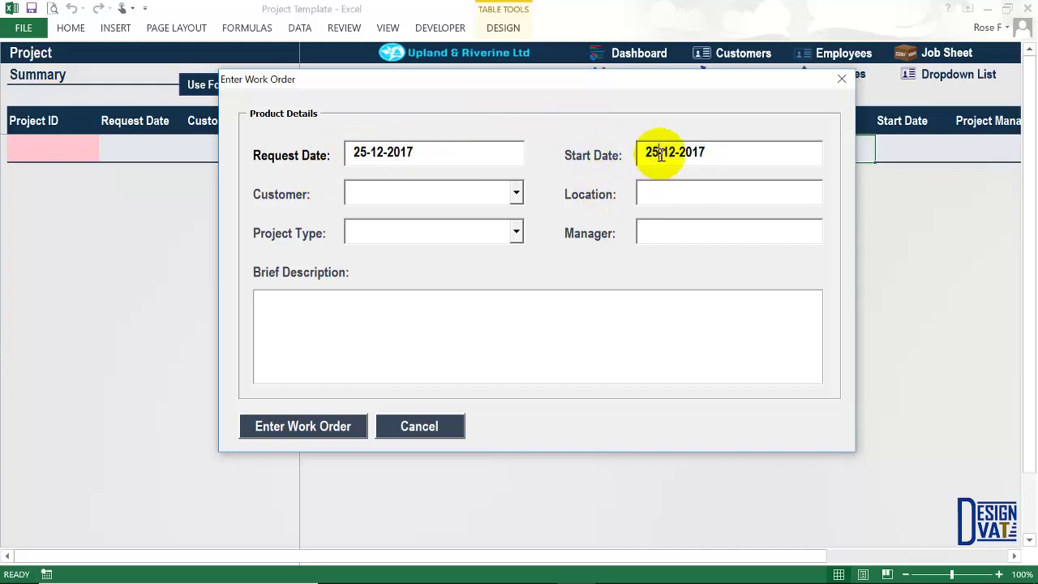
key("BackSpace")
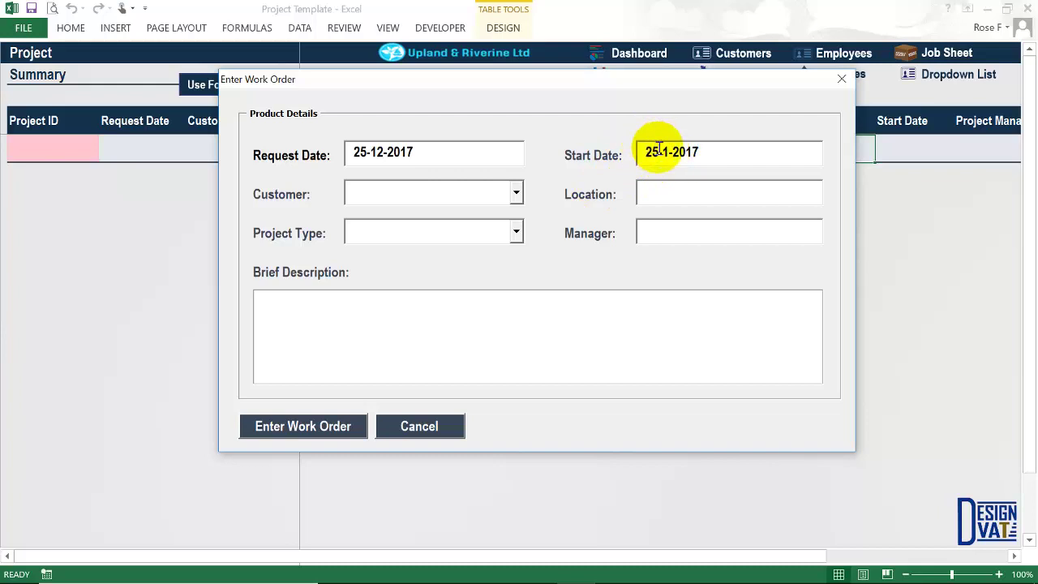
left_click_drag(657, 153, 647, 149)
type("3")
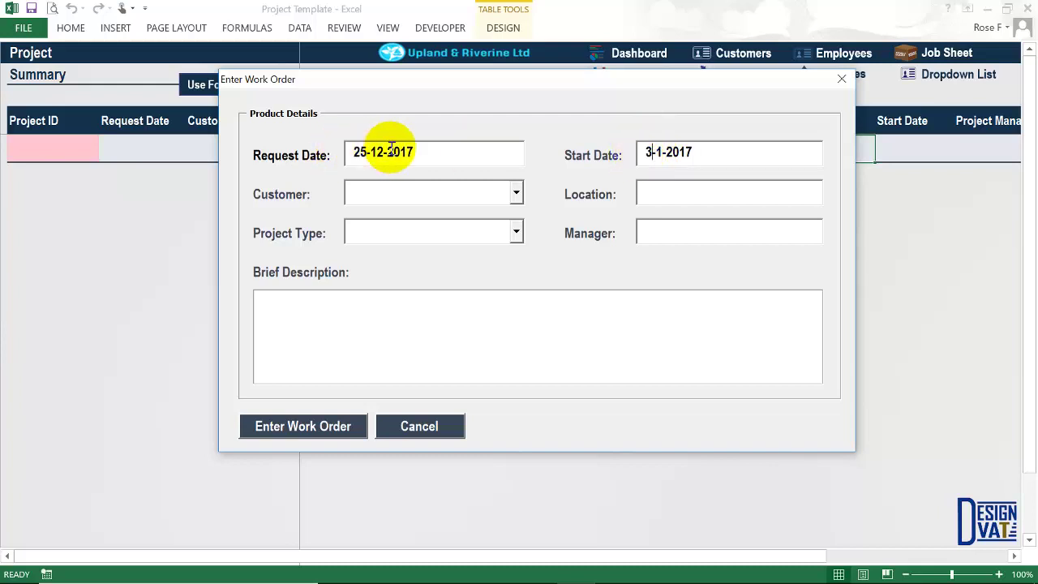
Check the Request Date, lower the form, and open the Customer list.
left_click_drag(420, 154, 390, 152)
left_click(350, 153)
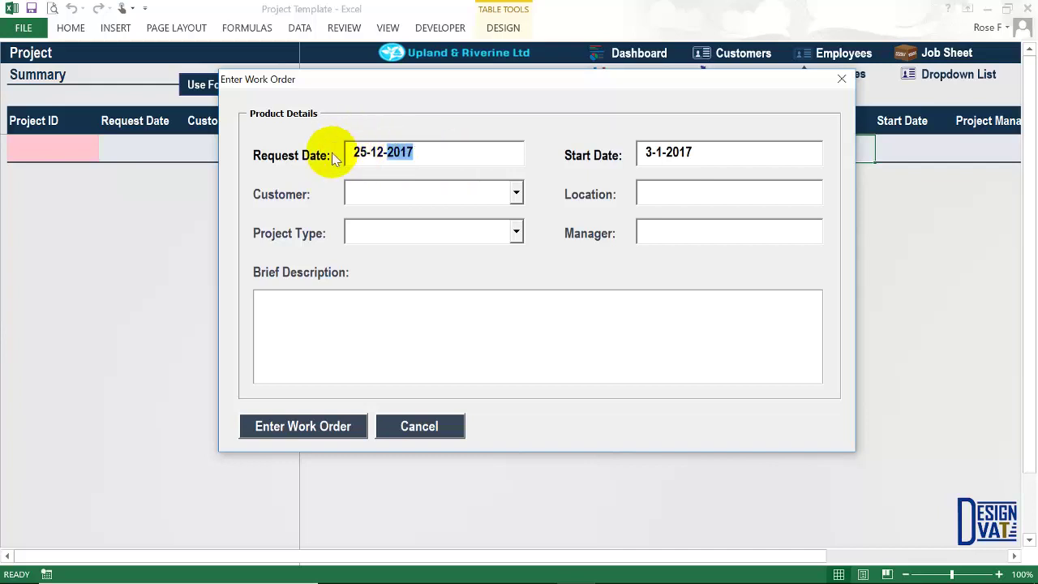
left_click(357, 152)
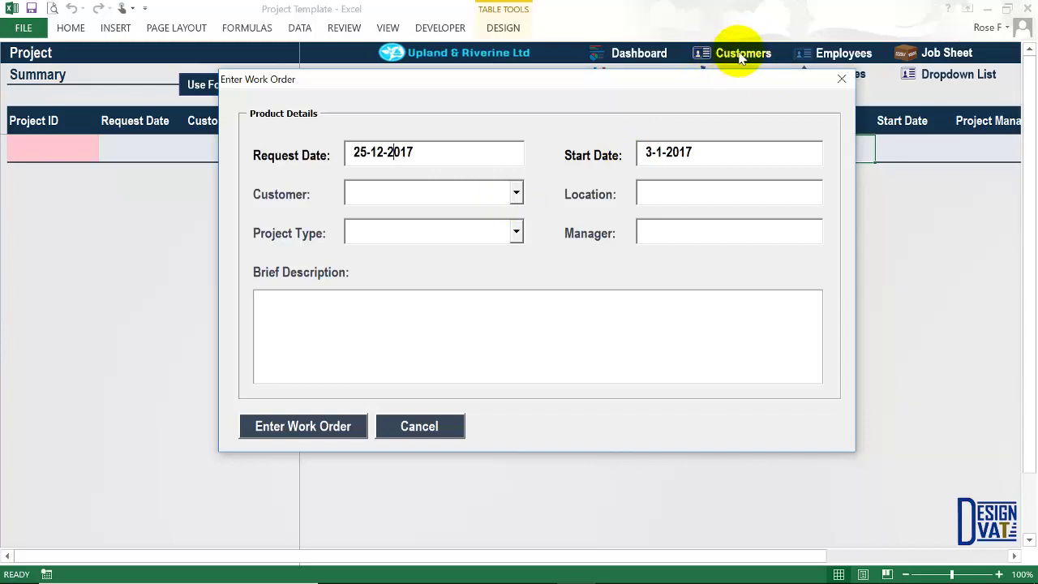
left_click_drag(708, 79, 709, 131)
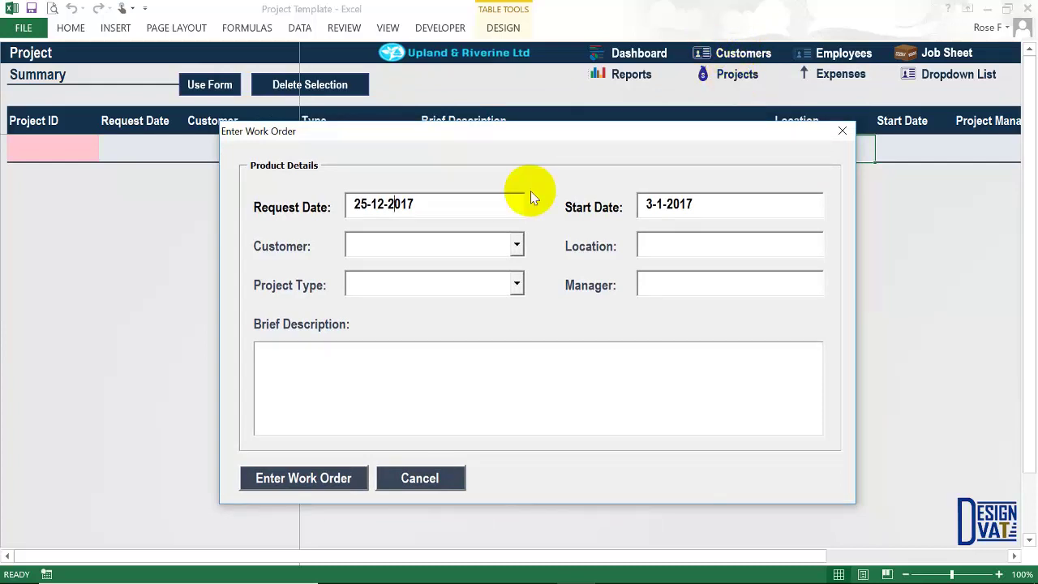
left_click(516, 245)
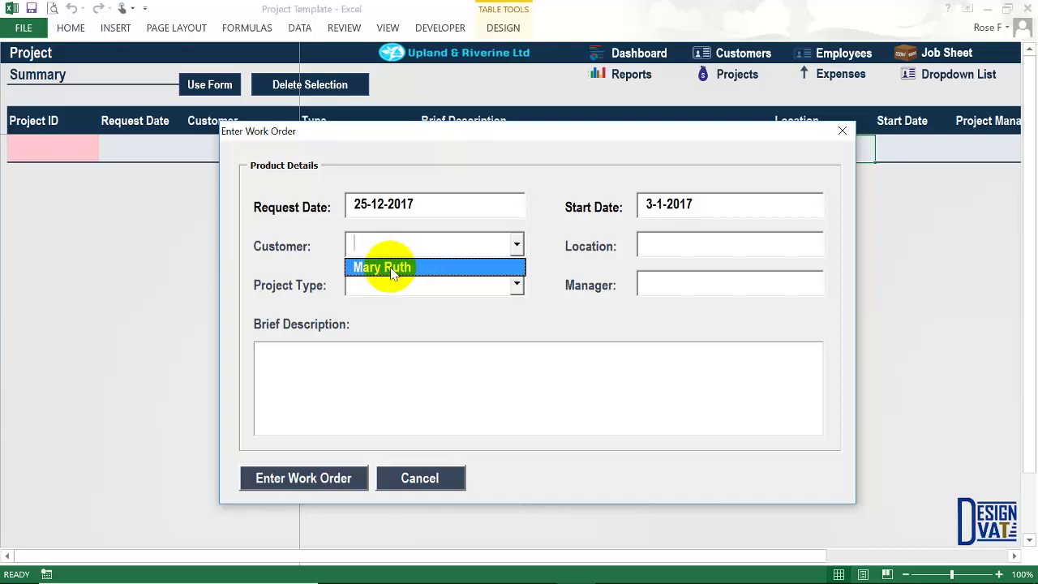
Cancel the work order and start a new row on the Customer sheet.
left_click(421, 479)
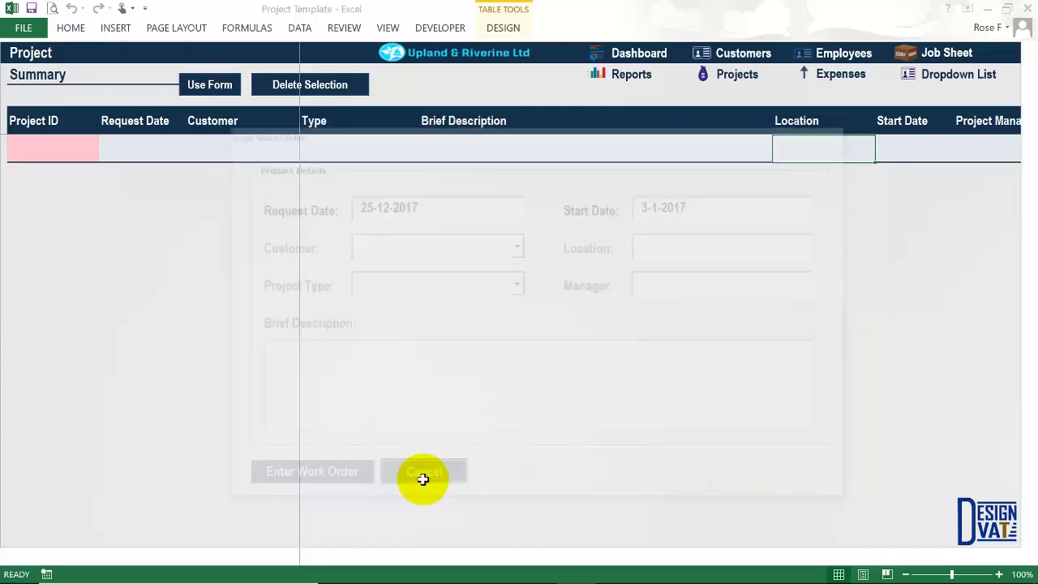
left_click(734, 55)
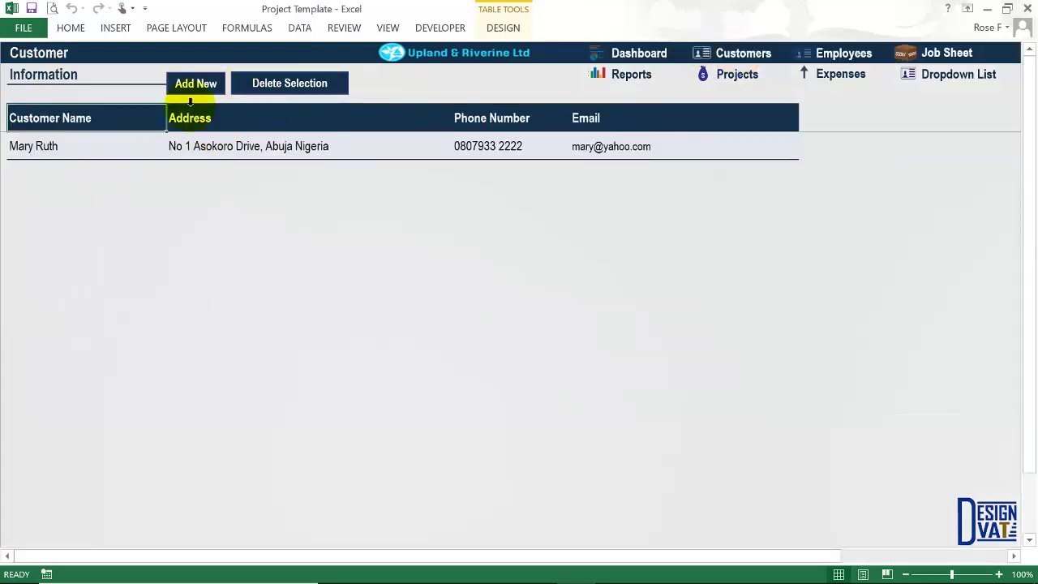
left_click(198, 85)
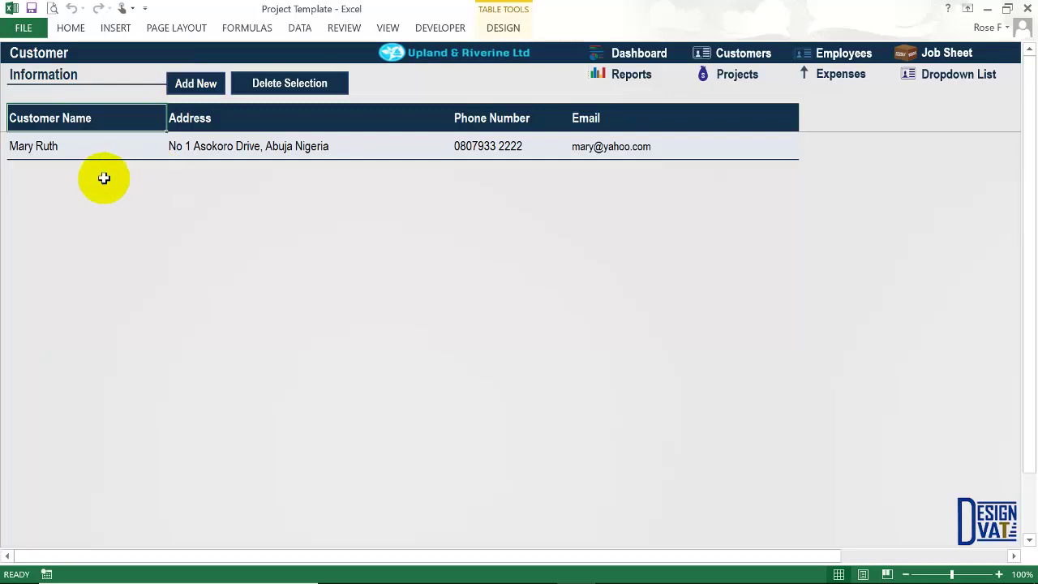
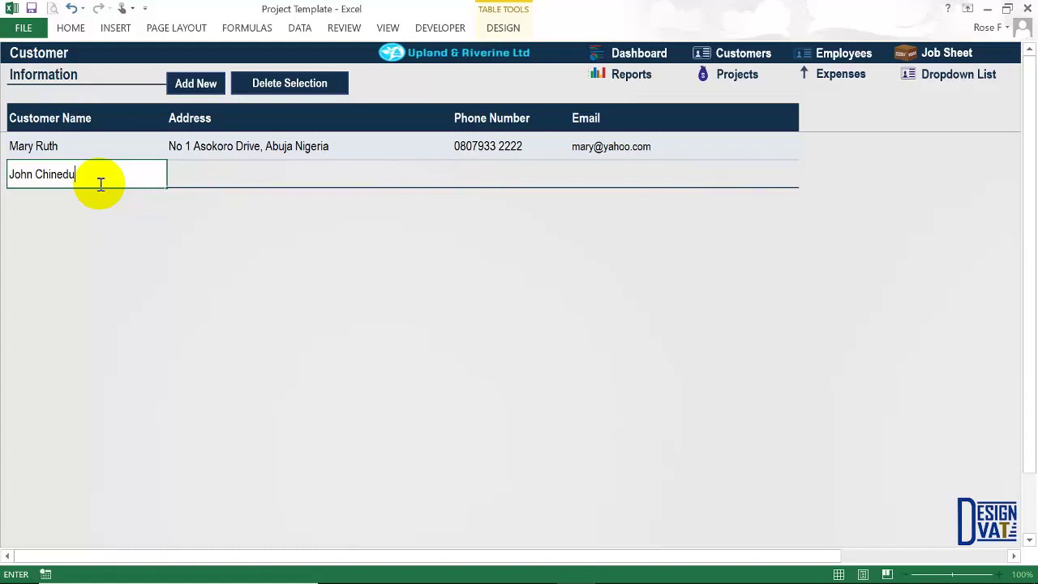
Enter the second customer's name, phone number and e-mail, leaving the address blank.
key("Tab")
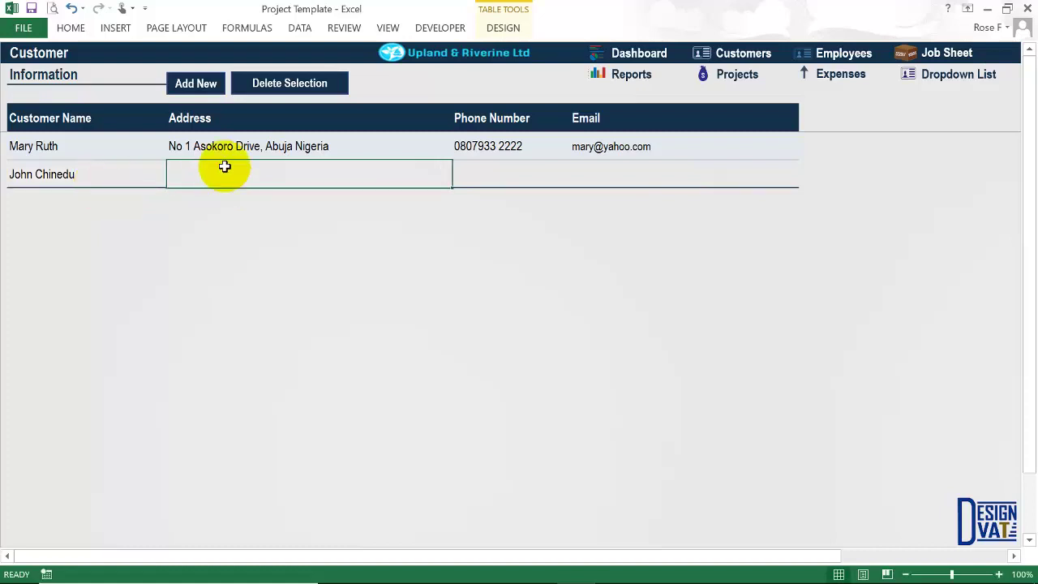
key("Tab")
type("08")
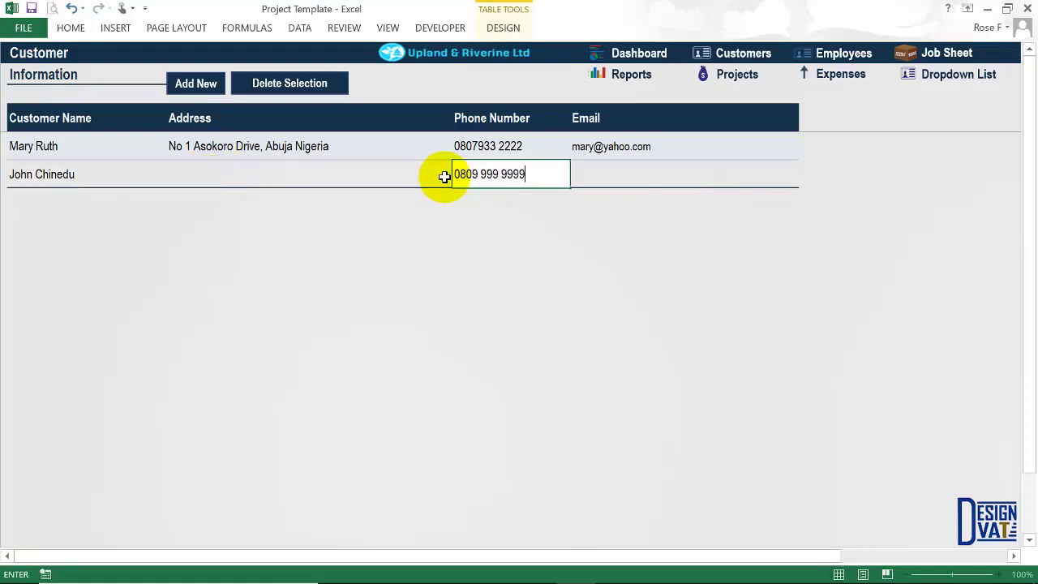
key("Tab")
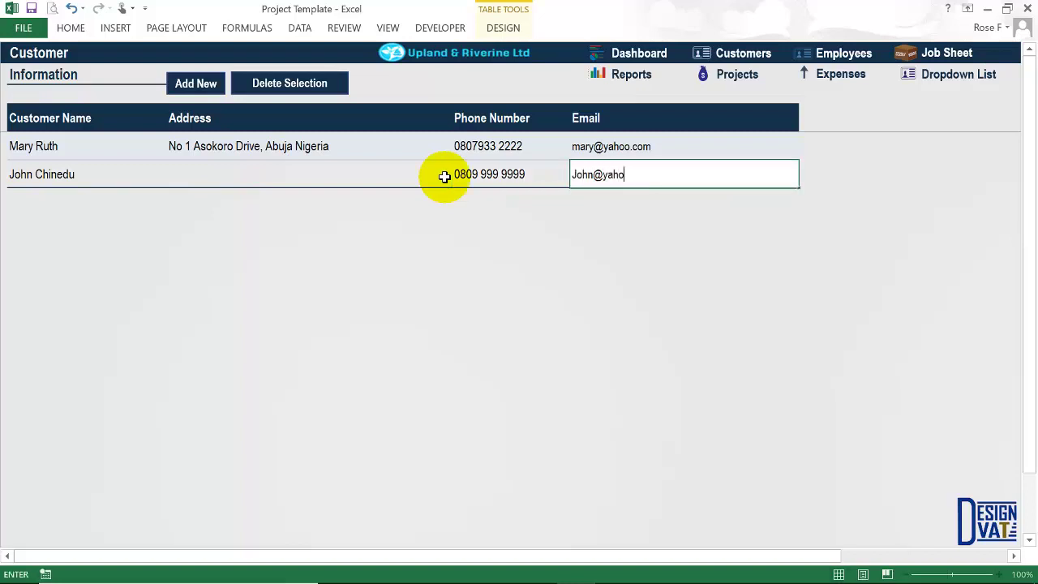
key("Return")
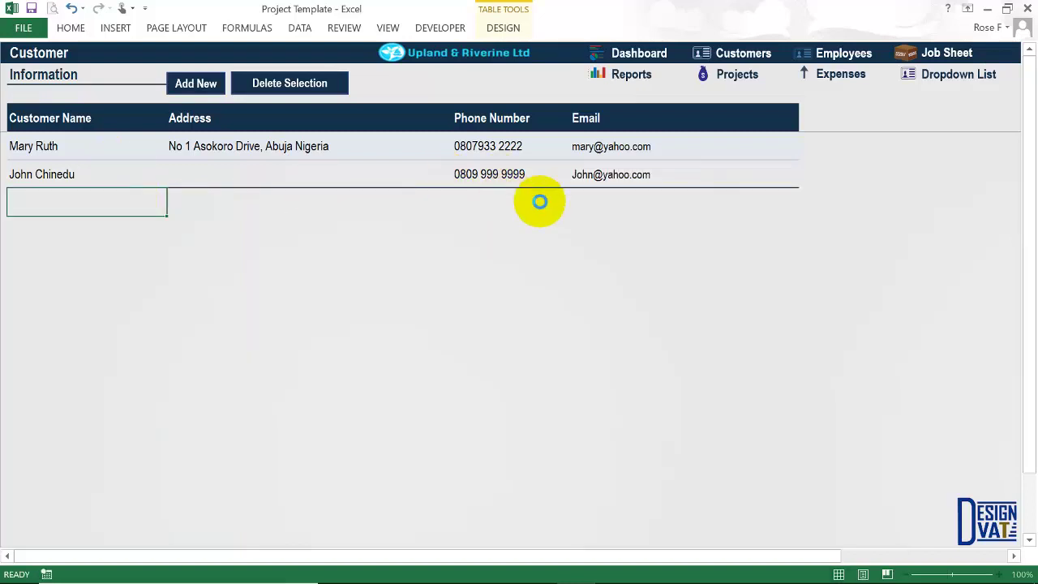
left_click(592, 169)
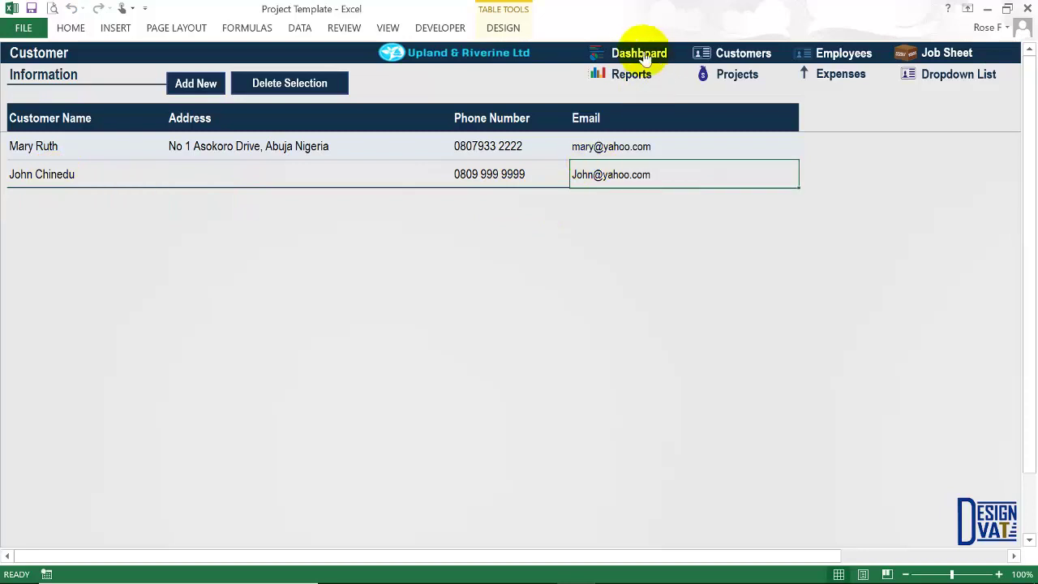
Reopen the work order form, choose the first customer and set Start Date 3-1-2017.
left_click(736, 74)
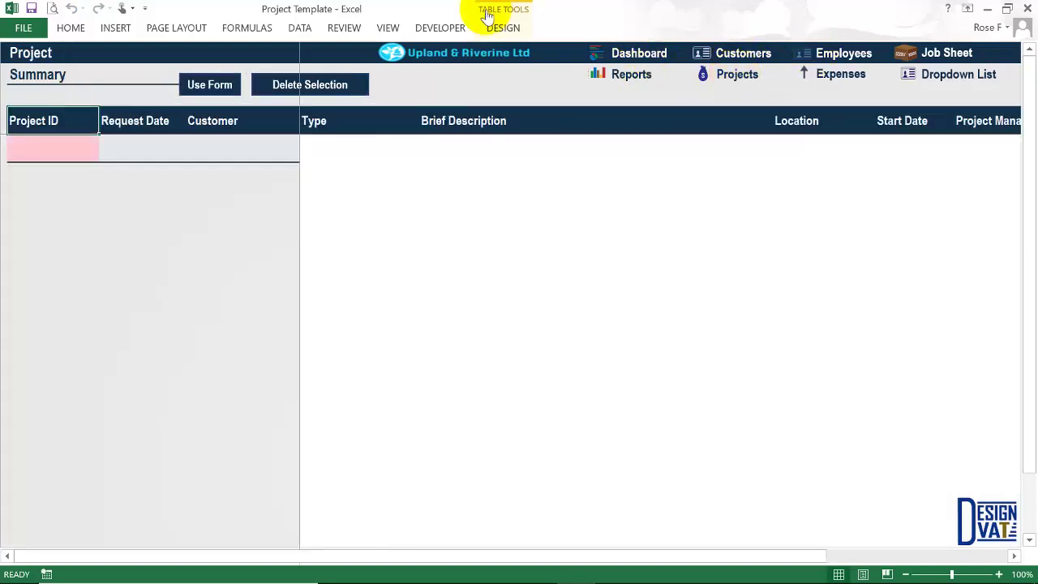
left_click(207, 86)
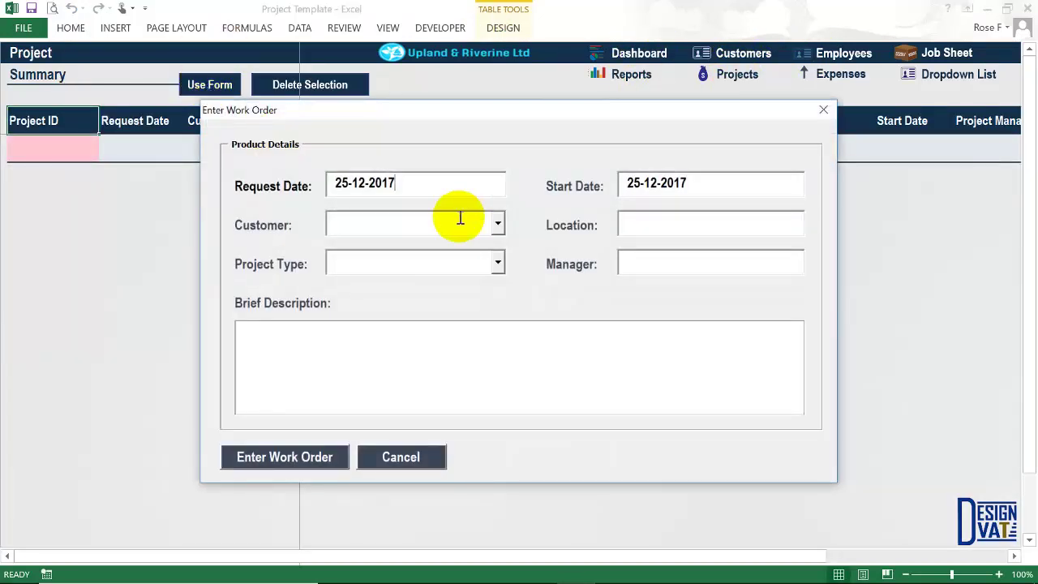
left_click(499, 228)
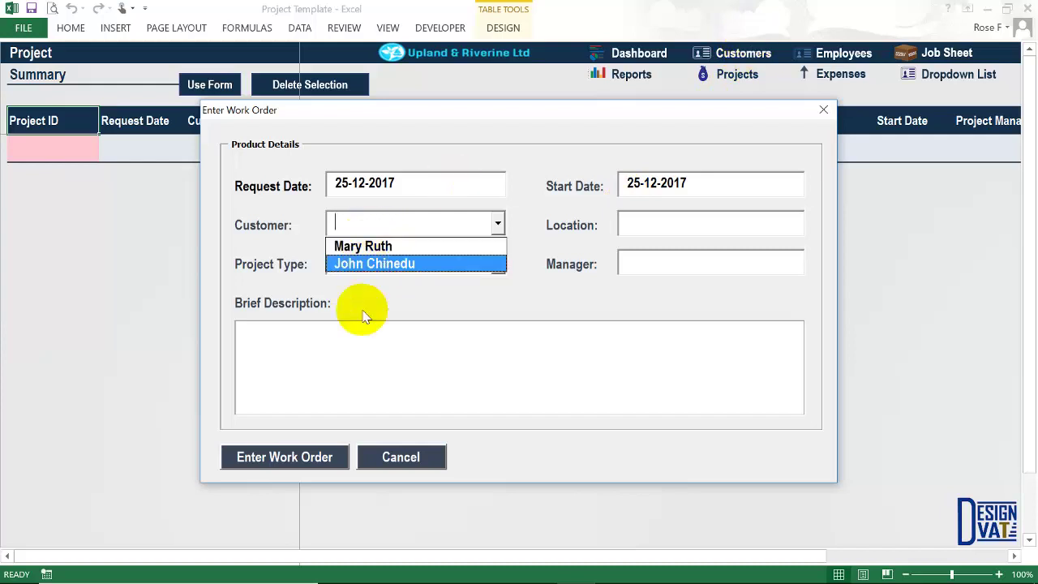
left_click(361, 246)
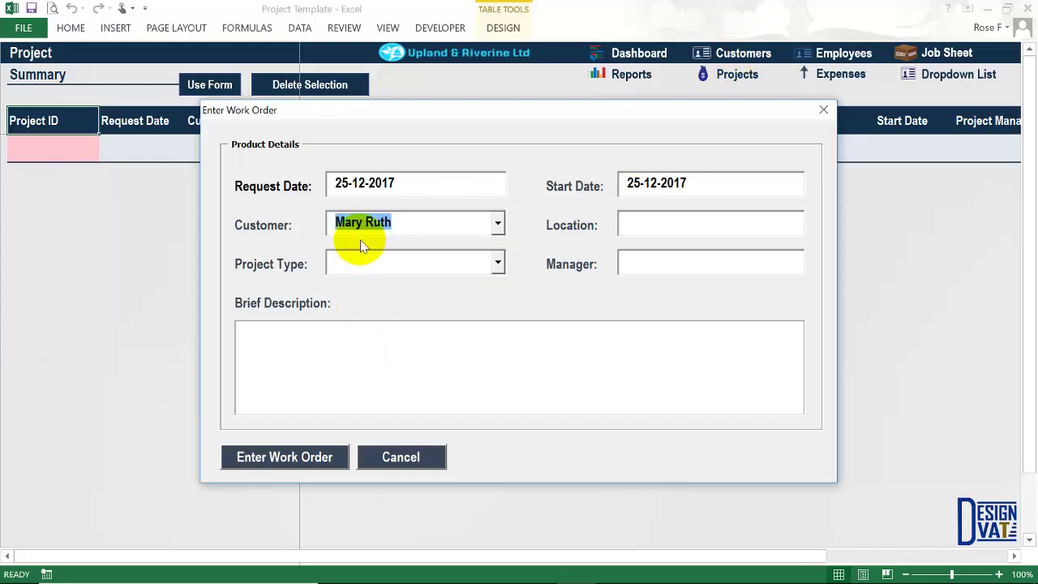
left_click(655, 183)
key("BackSpace")
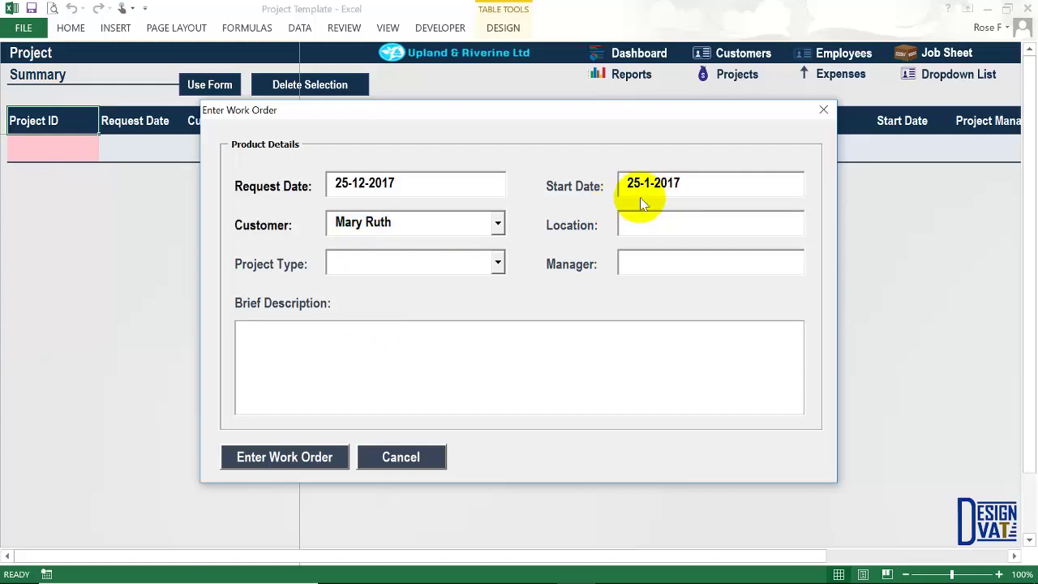
left_click_drag(640, 183, 618, 184)
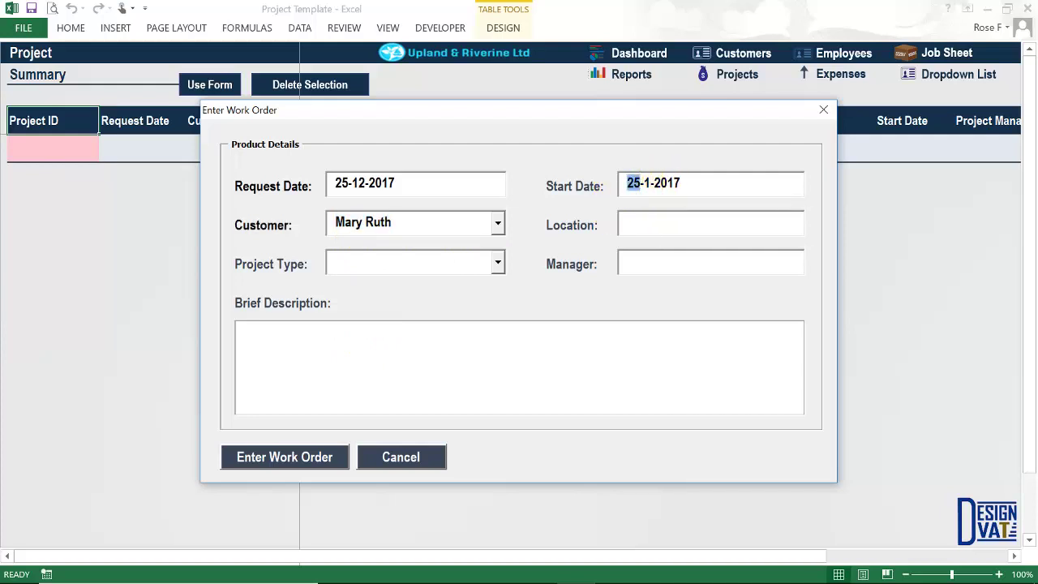
type("3")
Set Location to Abuja and Project Type to Deployment/Install.
left_click(636, 225)
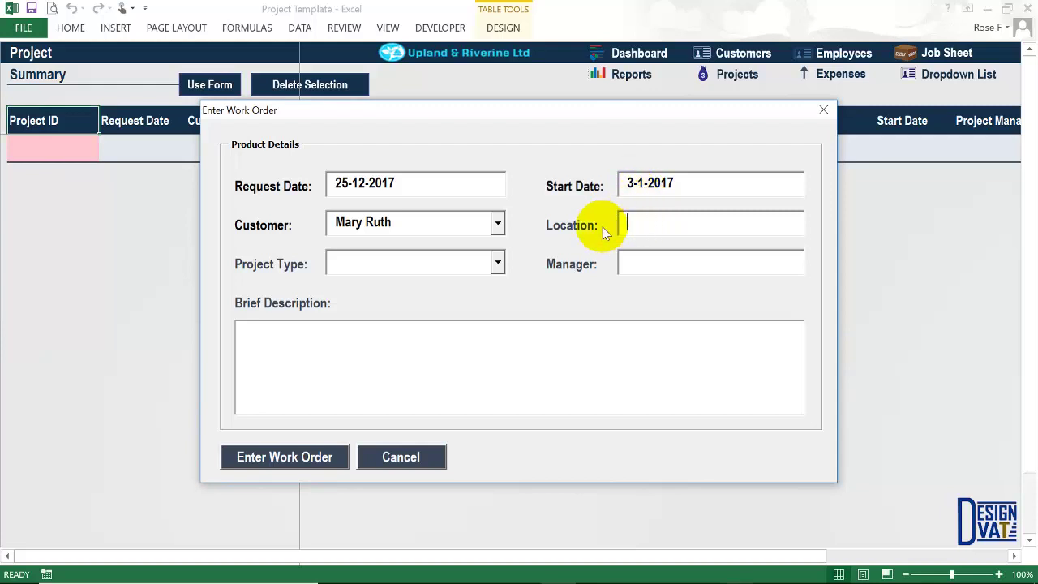
left_click(637, 226)
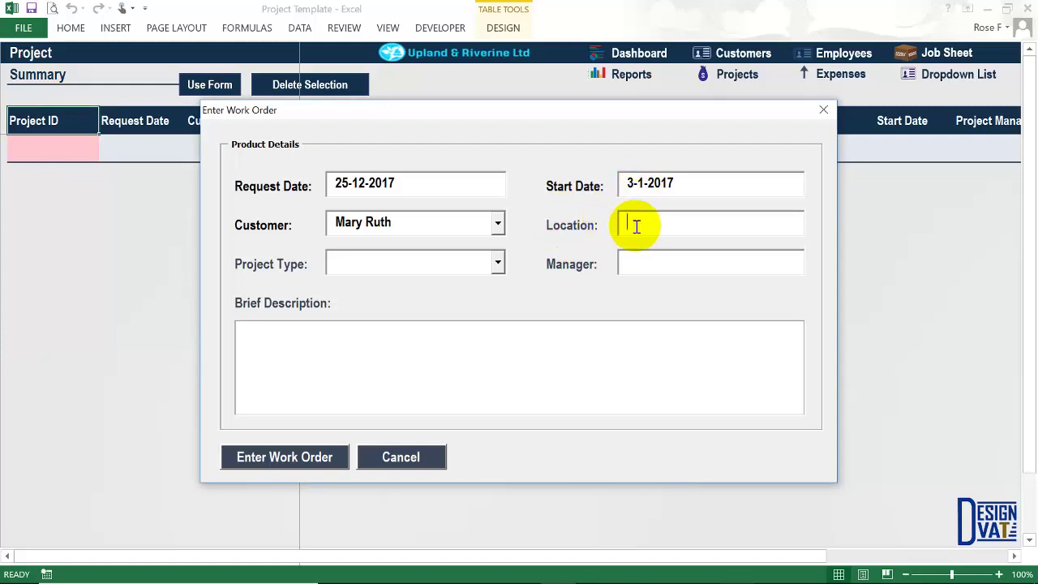
type("Abuja")
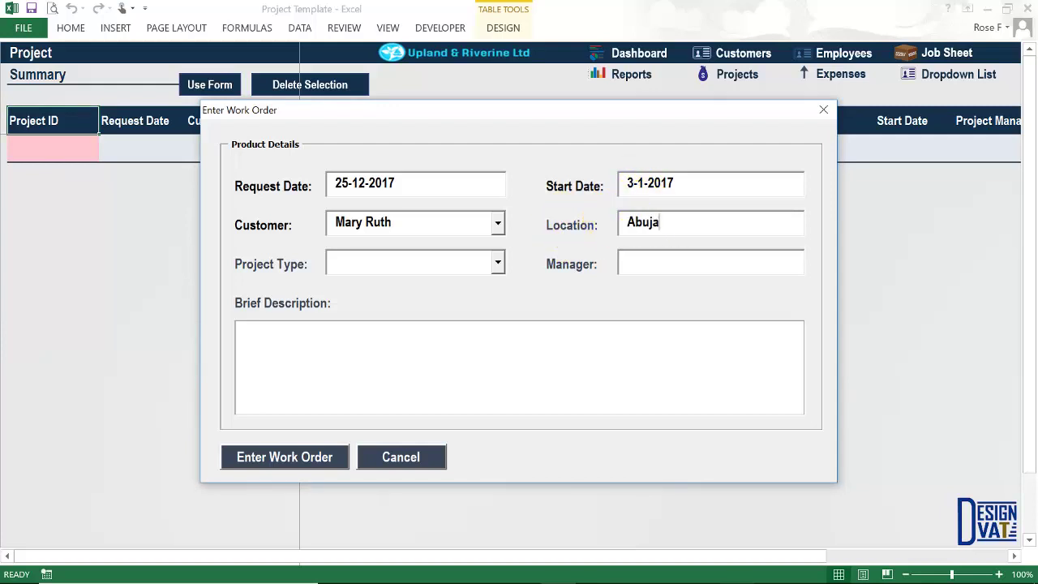
left_click(463, 260)
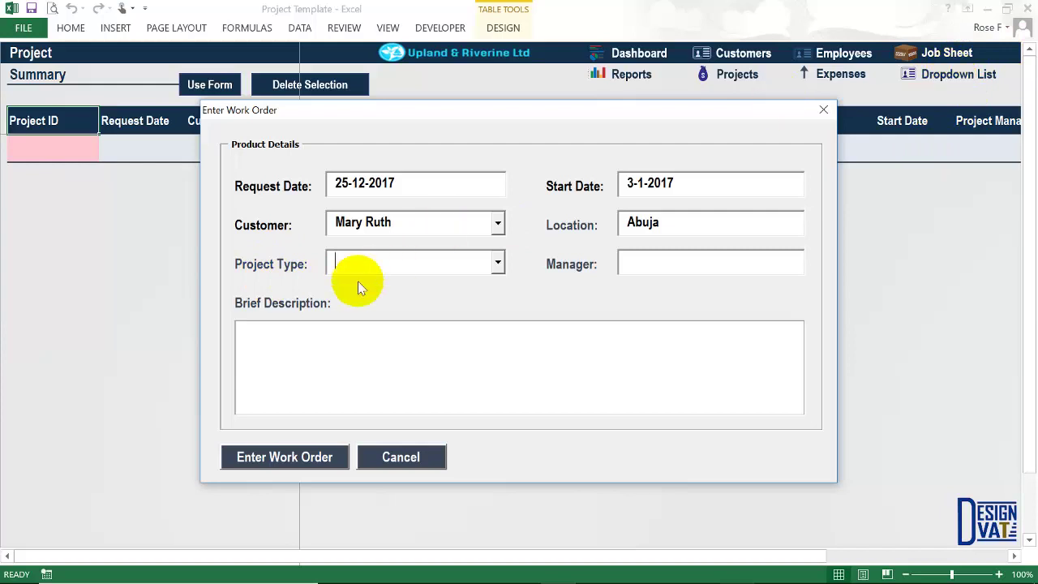
left_click(499, 264)
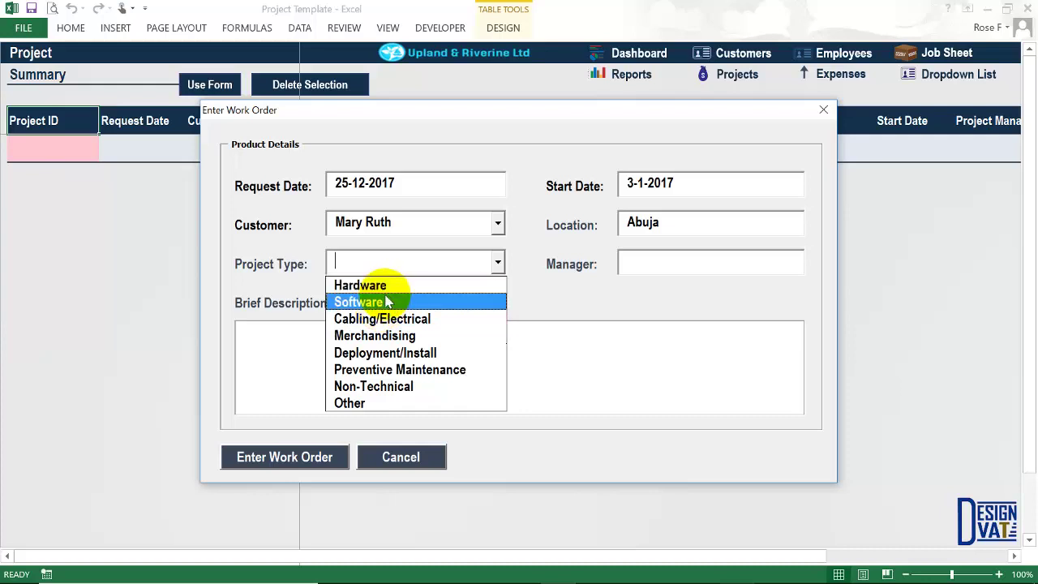
left_click(374, 354)
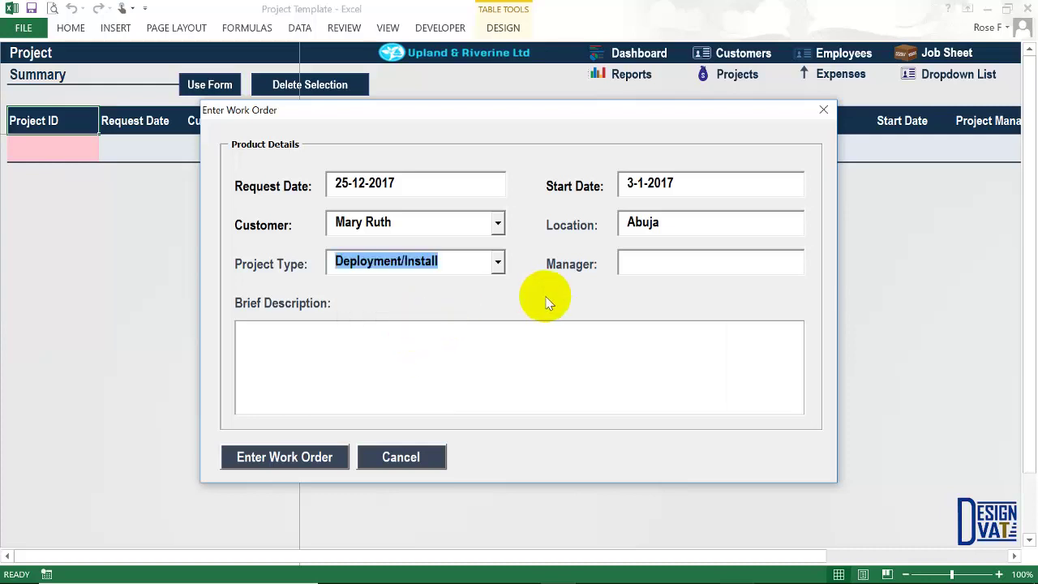
key("Tab")
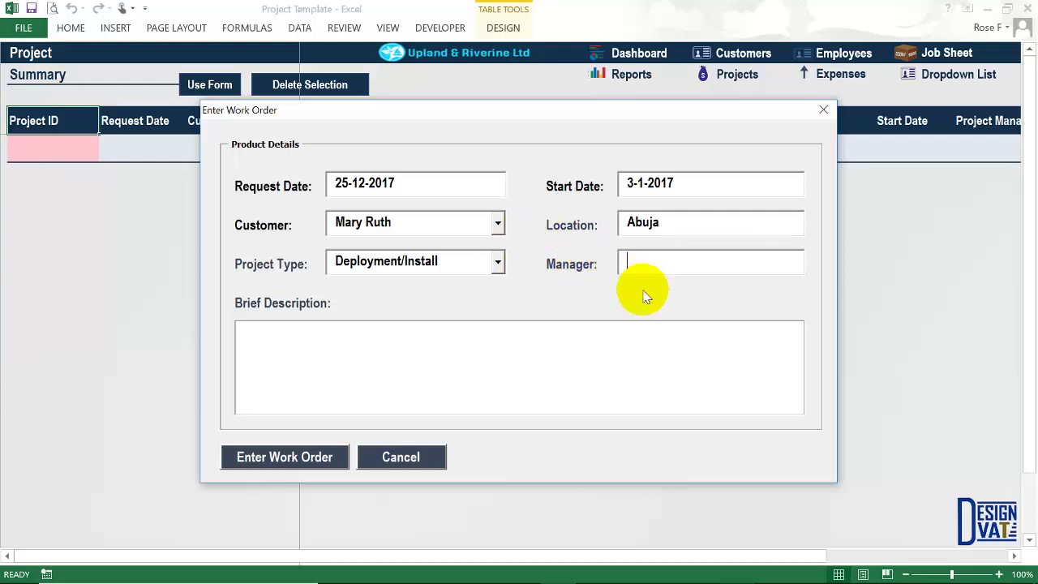
Write a brief description of the transformer and pillar-post installation.
left_click(333, 331)
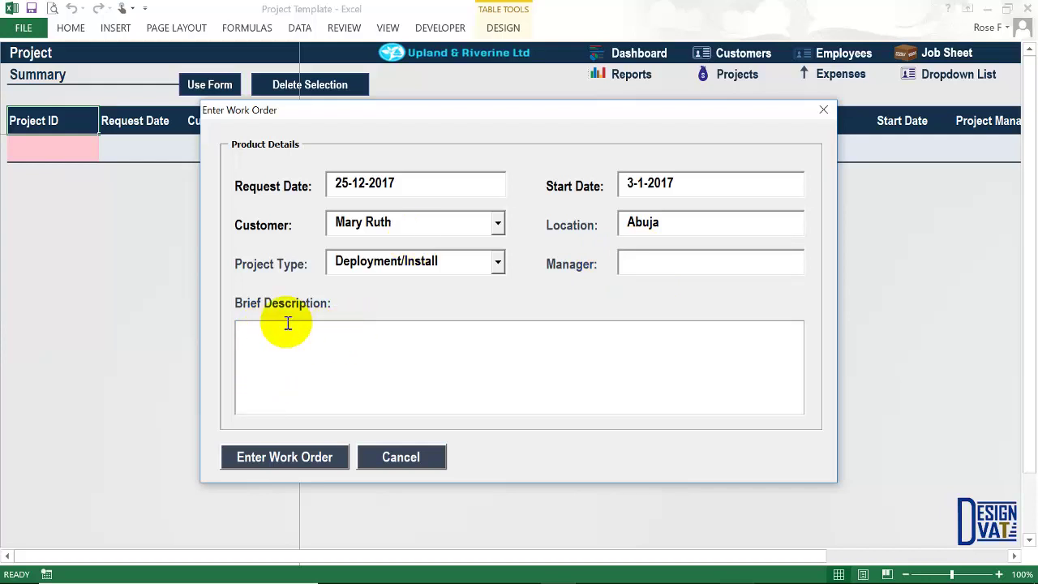
type("Install 5 new transformers")
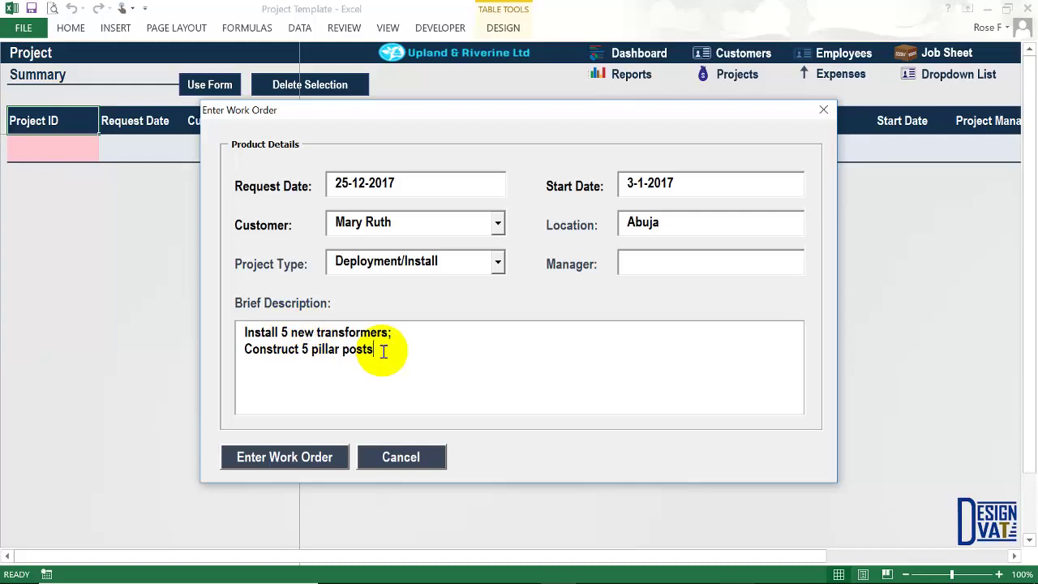
type(";")
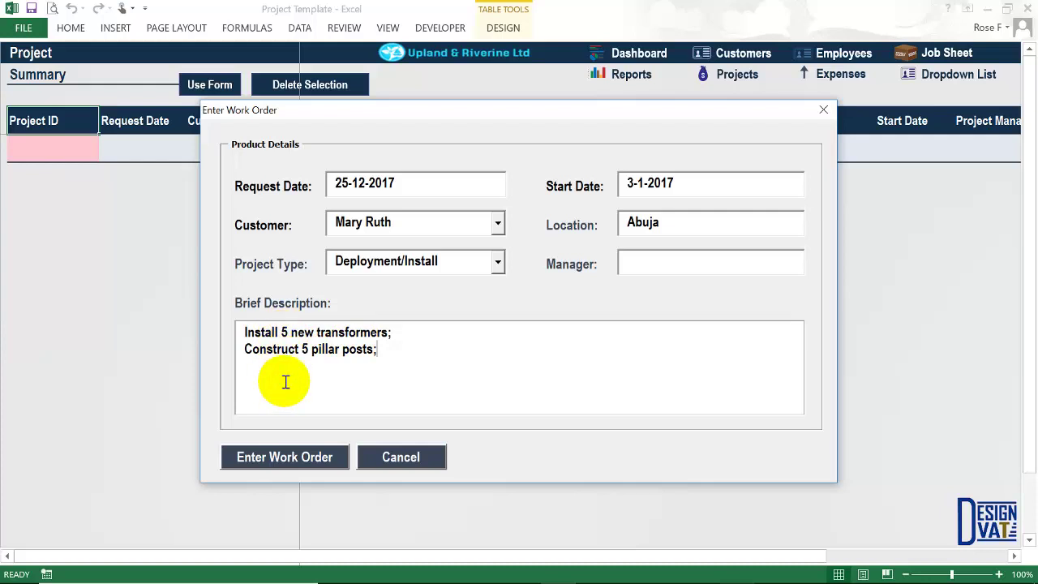
Submit work order 1Mar-17 and check its new row: ID 1Mar-17, requested 25-Dec-2017, Abuja.
left_click(265, 460)
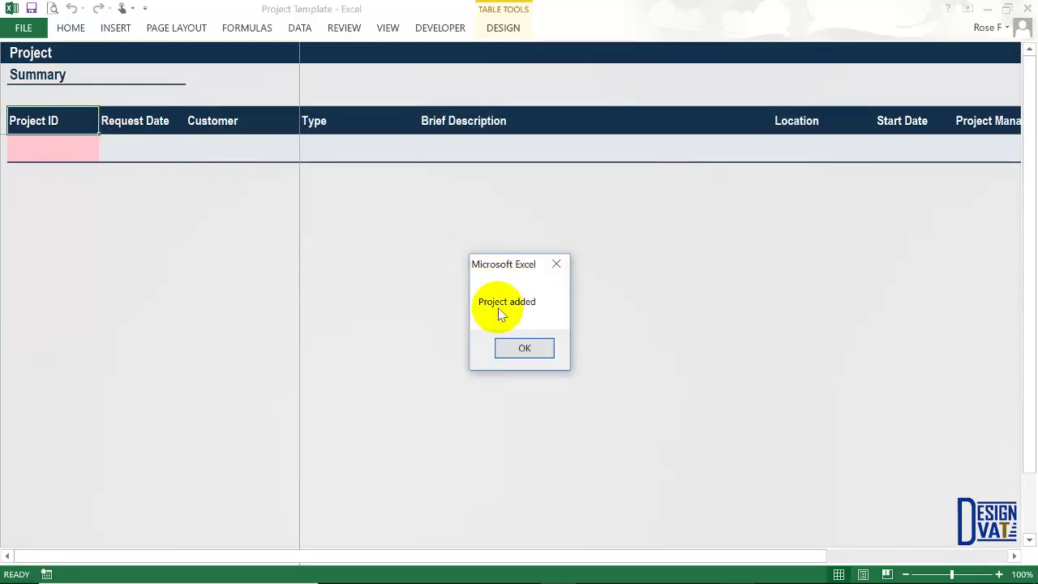
left_click(523, 348)
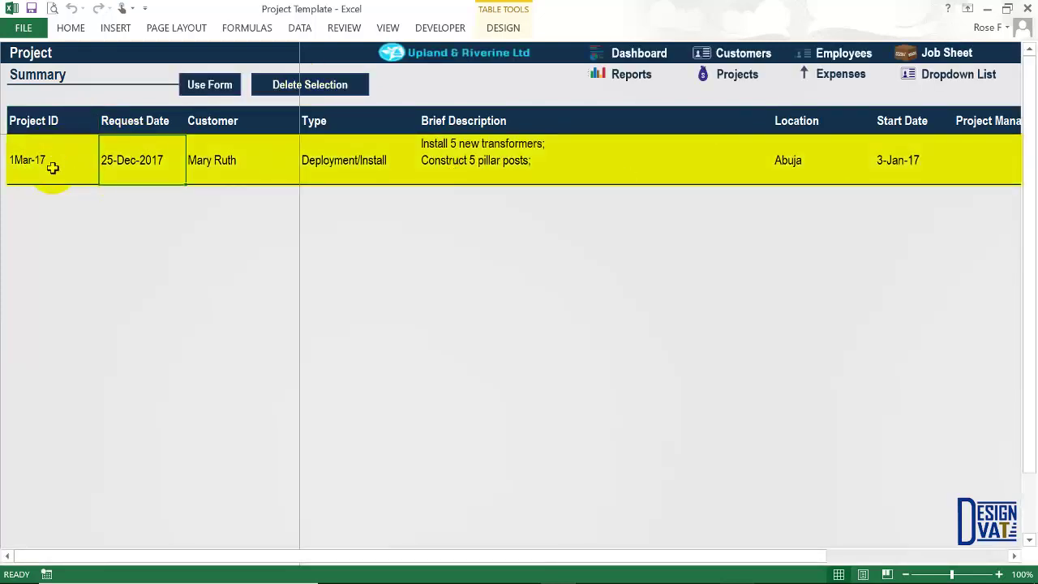
left_click(18, 169)
left_click(127, 163)
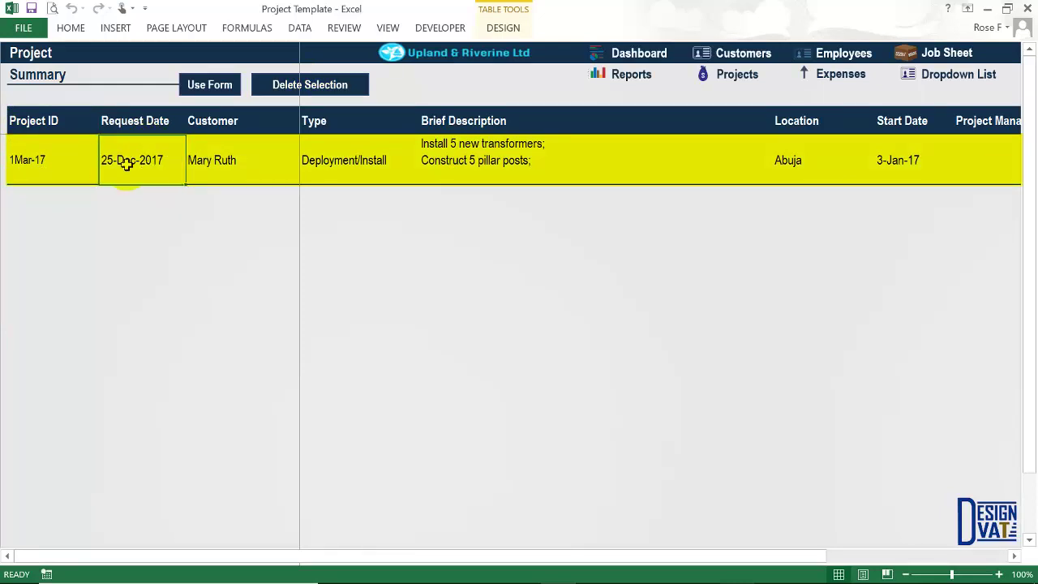
left_click(235, 163)
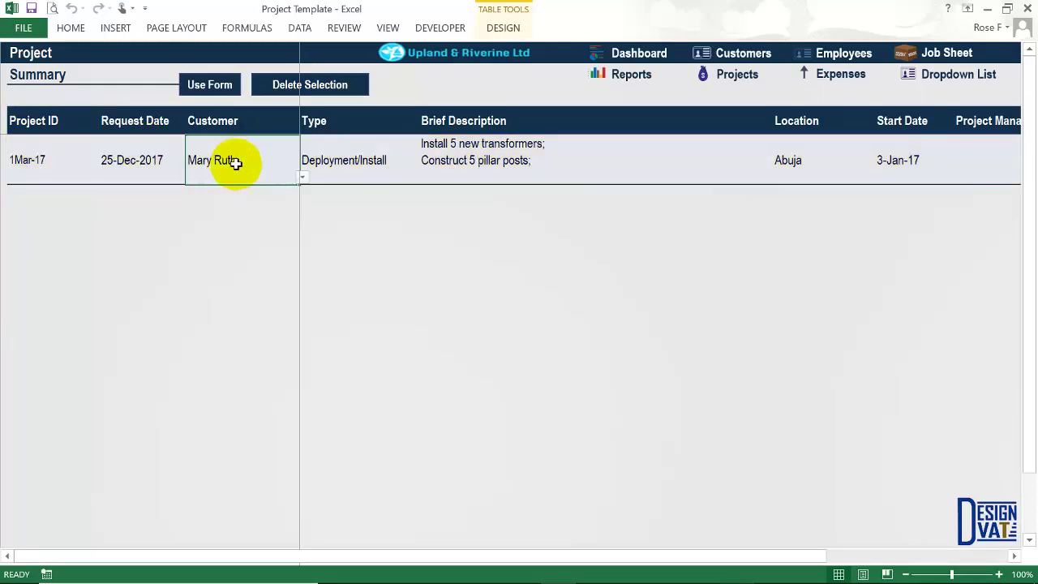
left_click(376, 161)
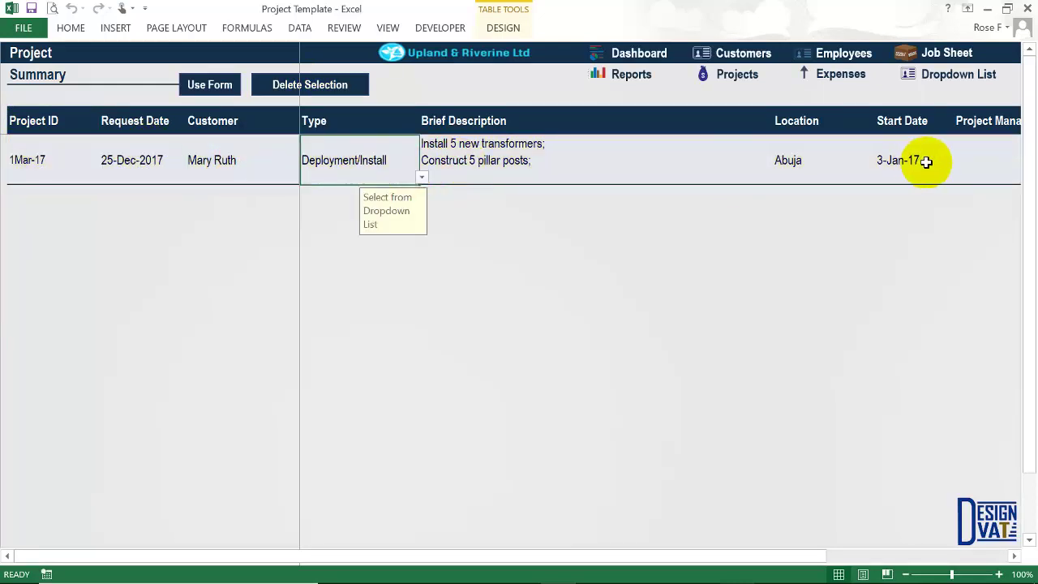
left_click(40, 160)
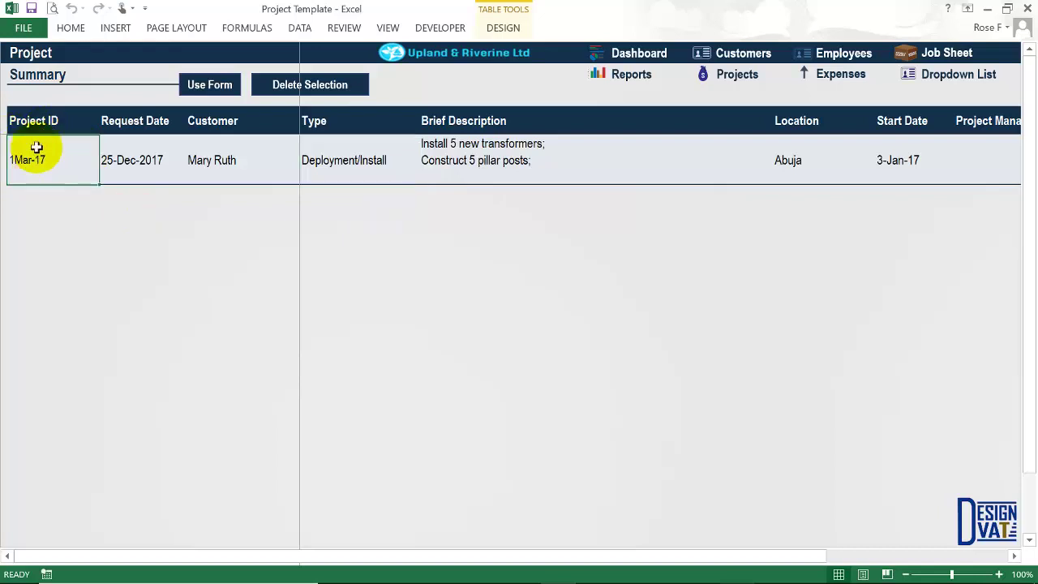
left_click(142, 154)
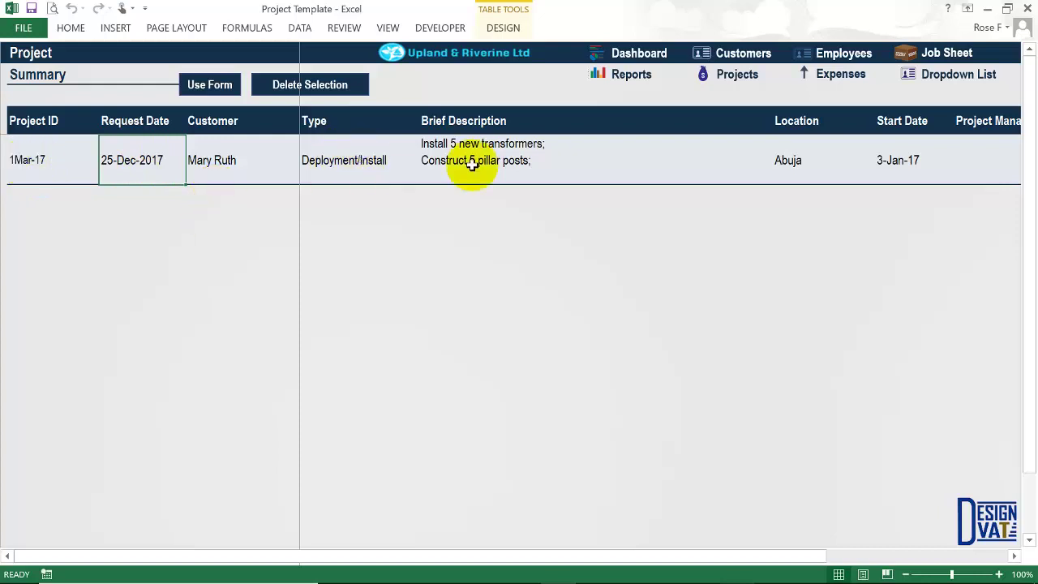
left_click_drag(800, 555, 965, 559)
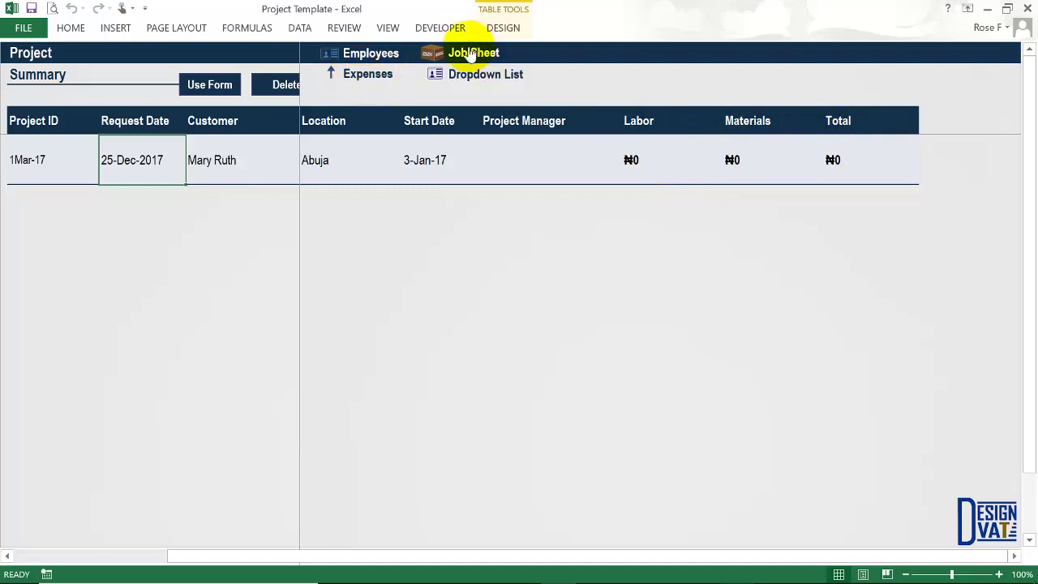
left_click_drag(936, 559, 541, 564)
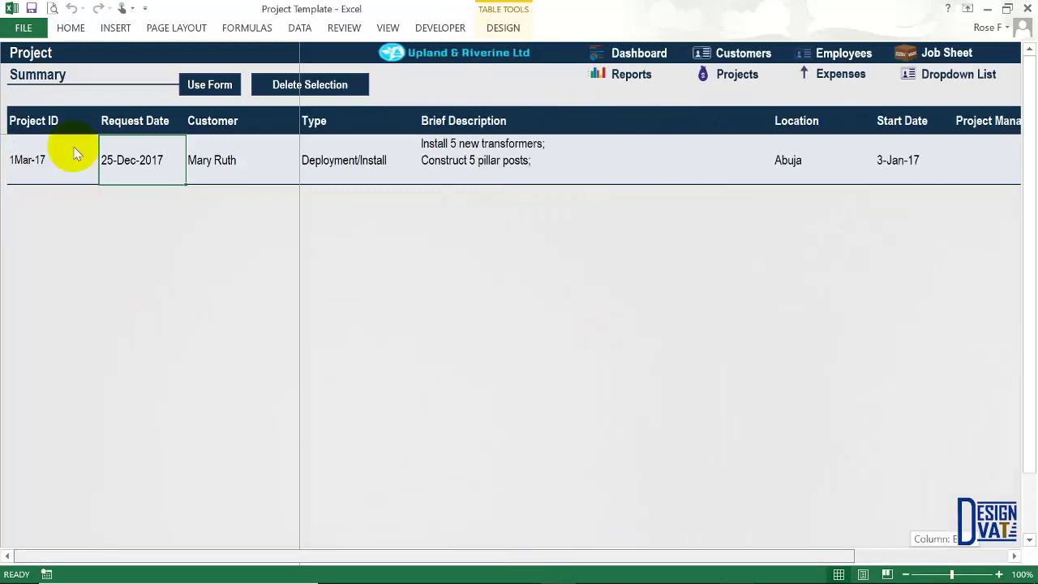
left_click(201, 87)
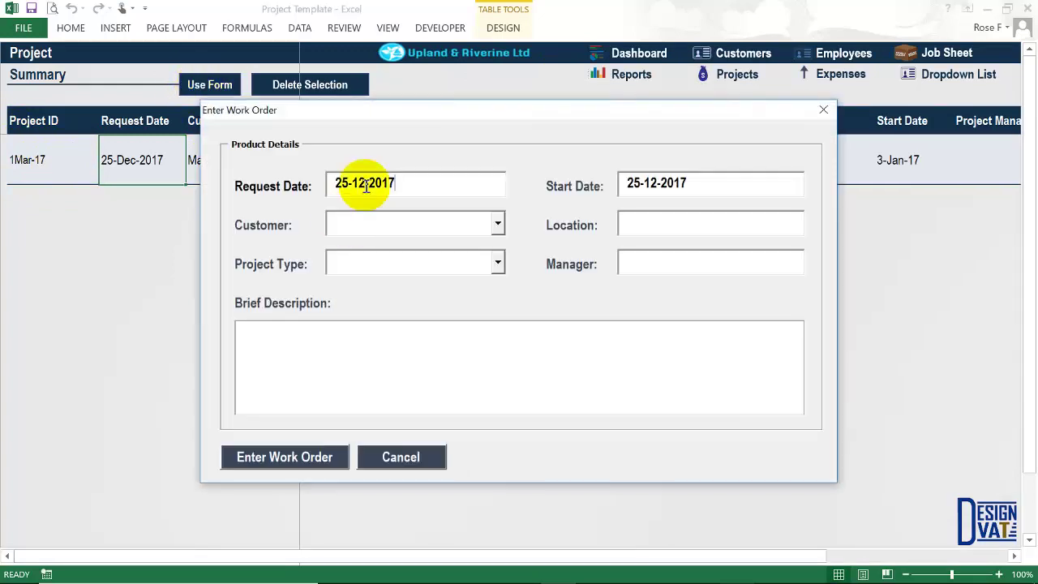
left_click(400, 457)
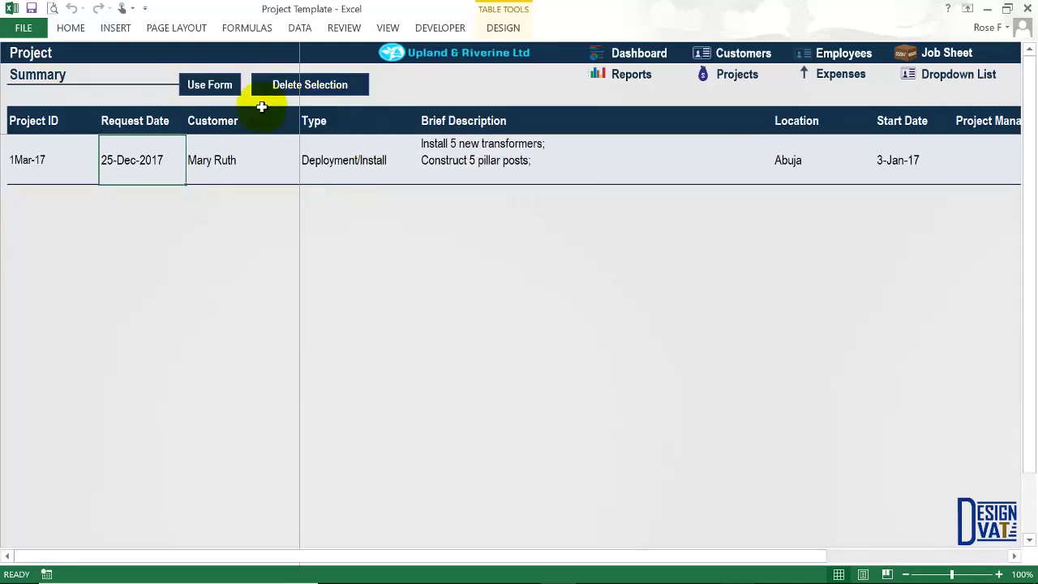
left_click(245, 158)
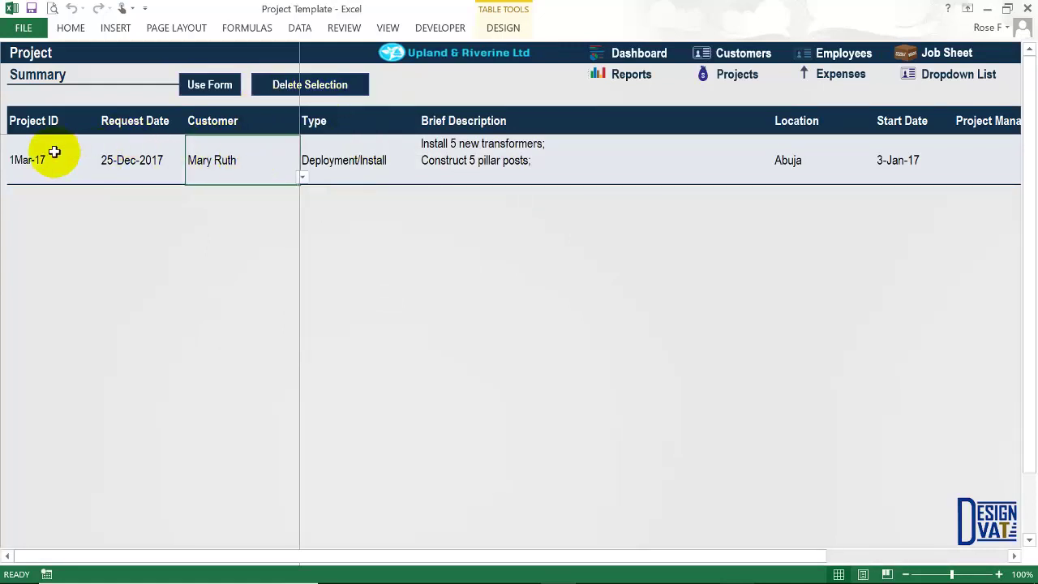
left_click(334, 87)
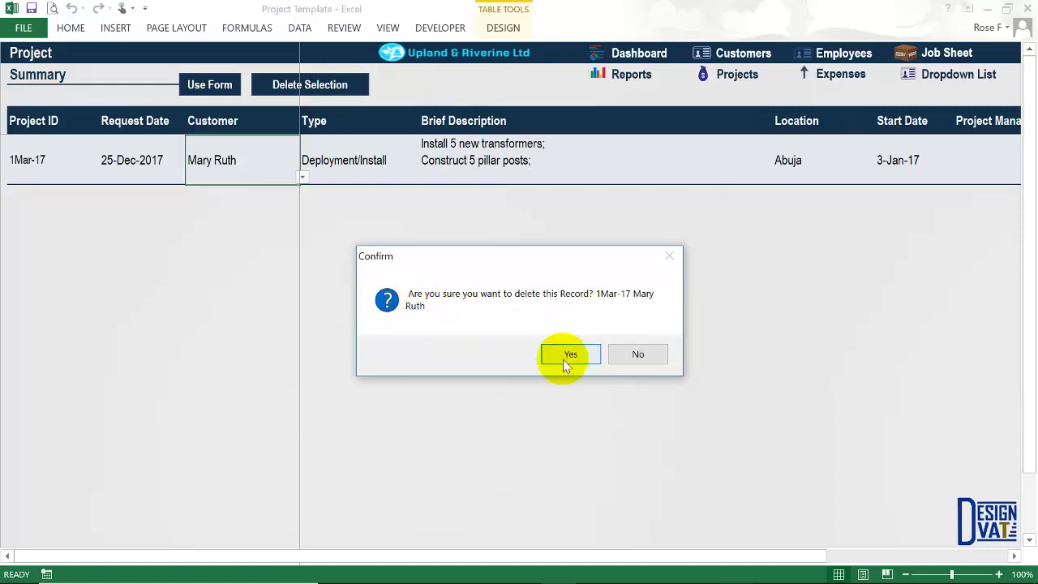
left_click(638, 354)
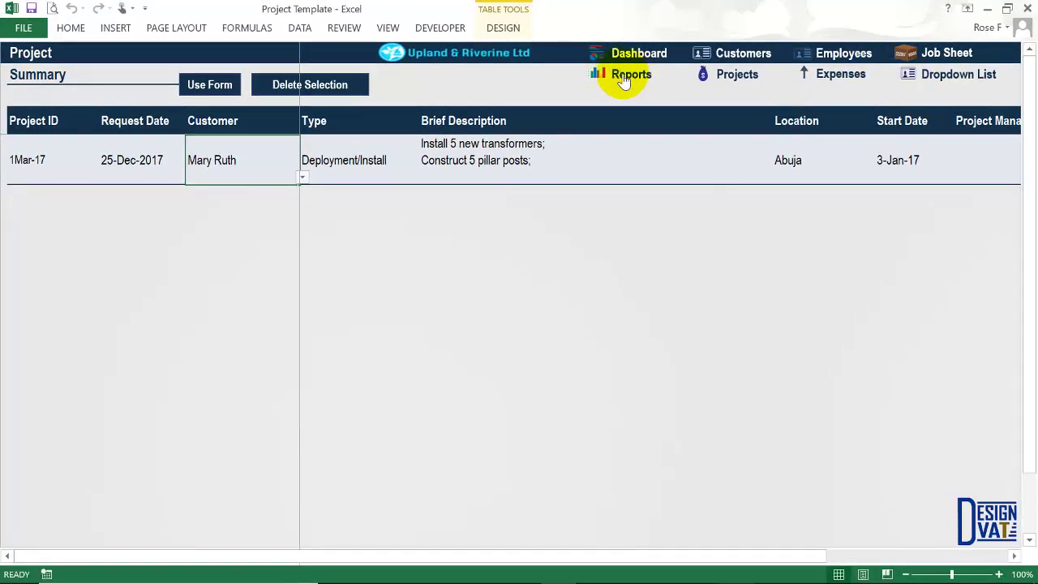
On the Job Summary sheet, choose 1Mar-17 from the Select ID list.
left_click(843, 53)
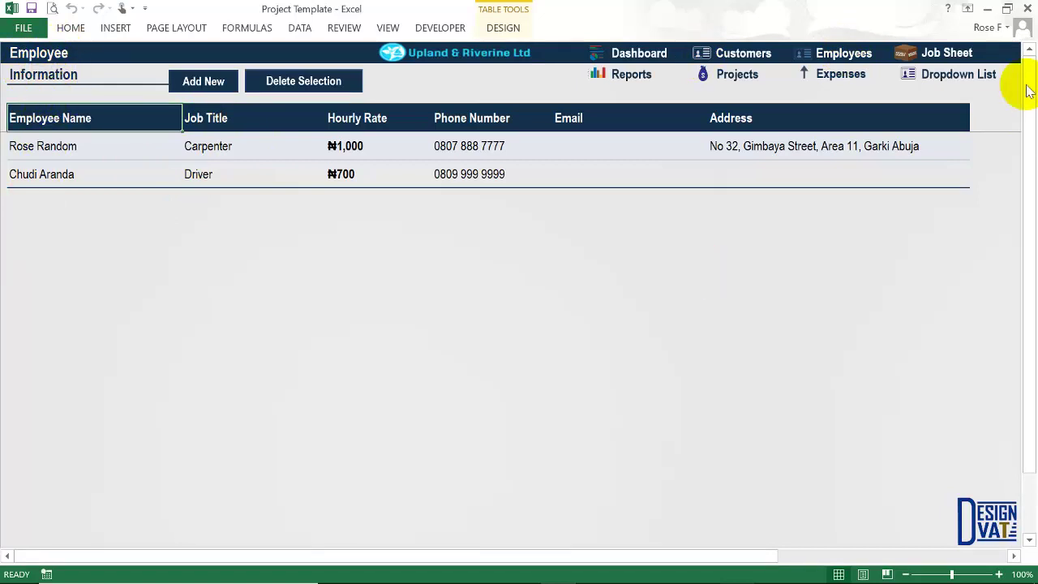
left_click(939, 54)
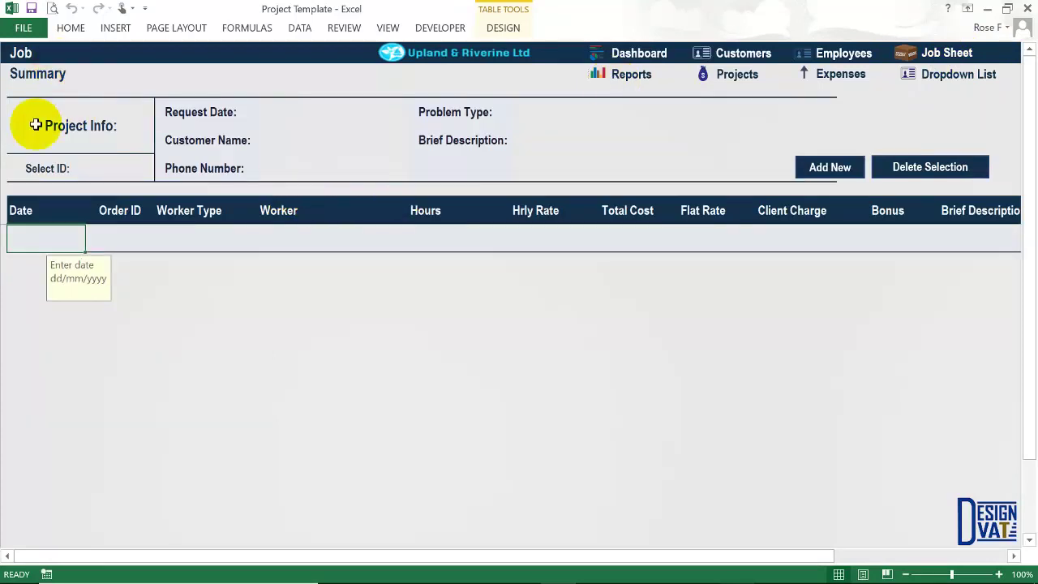
left_click(69, 114)
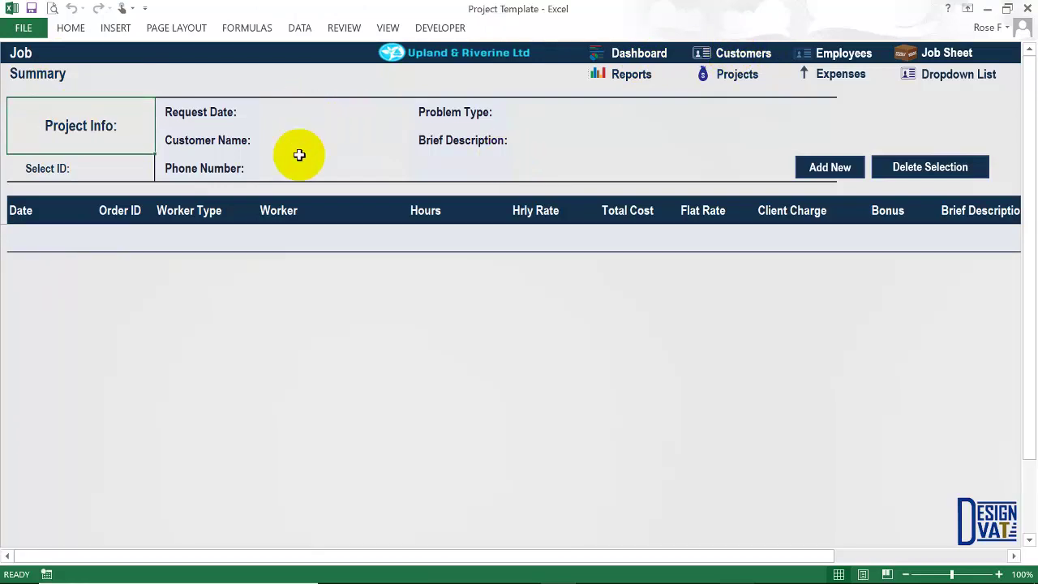
left_click(96, 171)
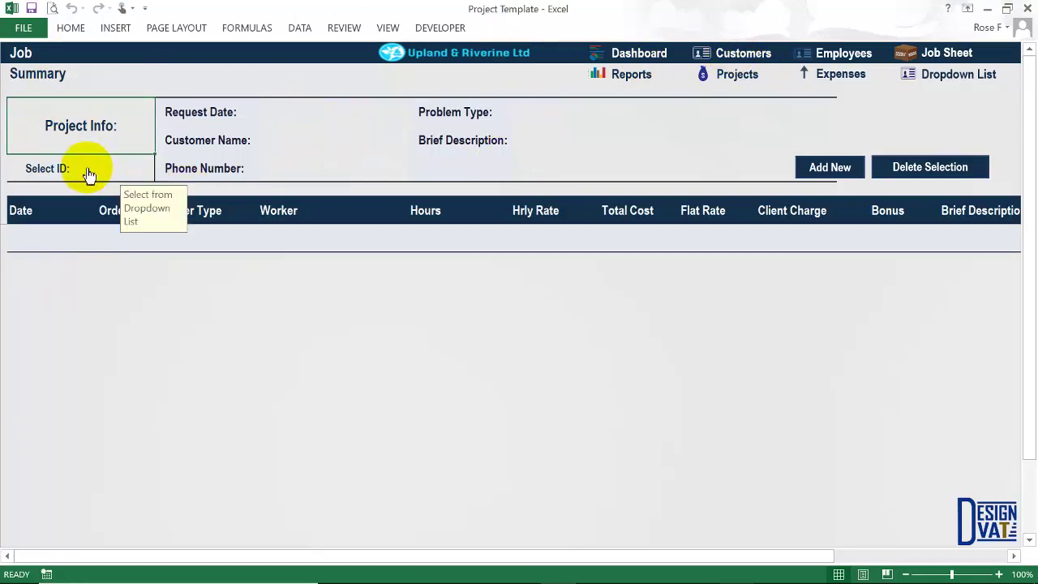
left_click(158, 176)
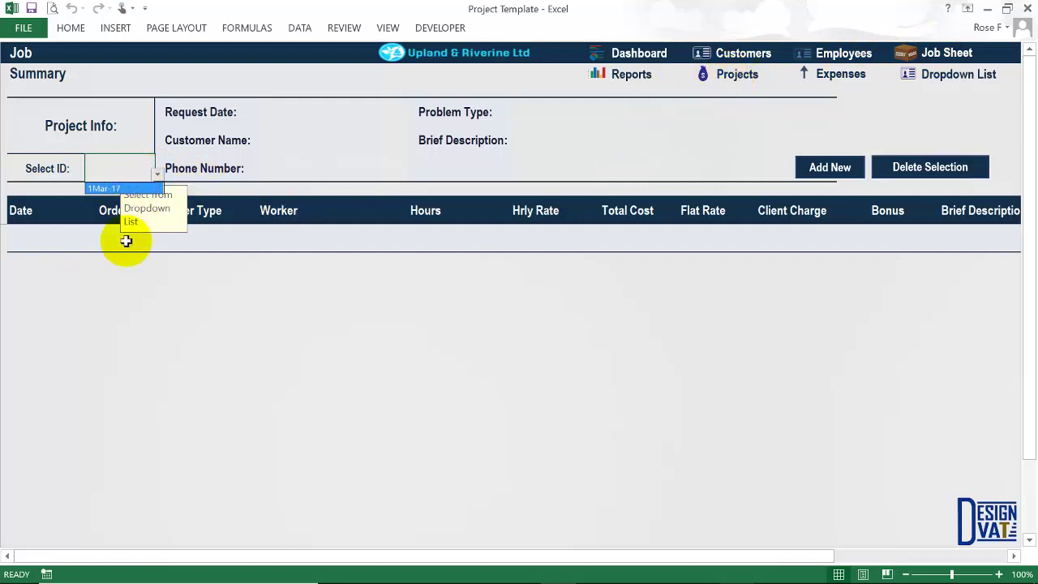
left_click(112, 188)
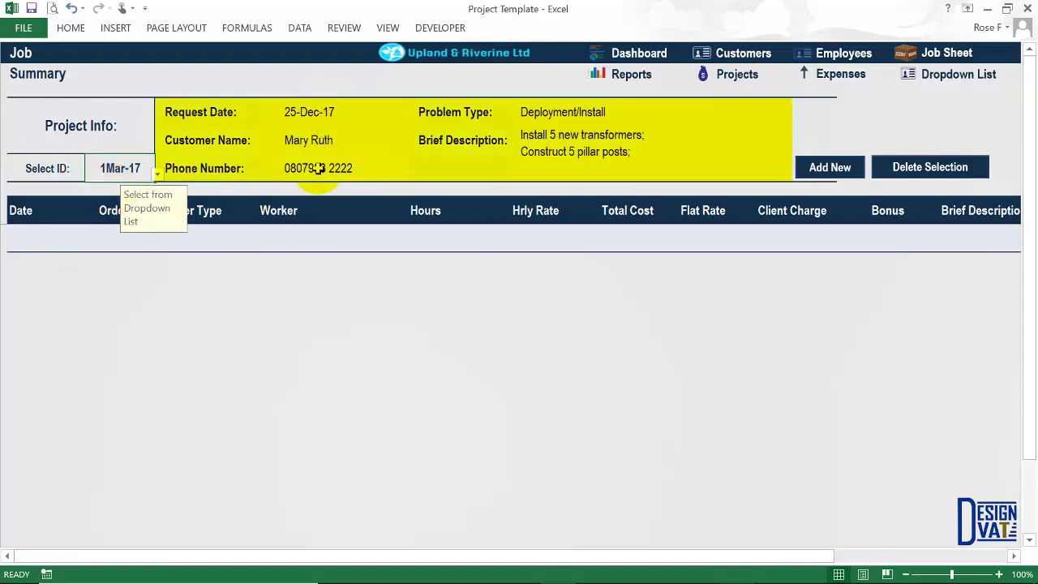
Review the loaded details: 25-Dec-17 request, Deployment/Install, transformer and pillar-post work.
left_click(330, 111)
left_click(302, 140)
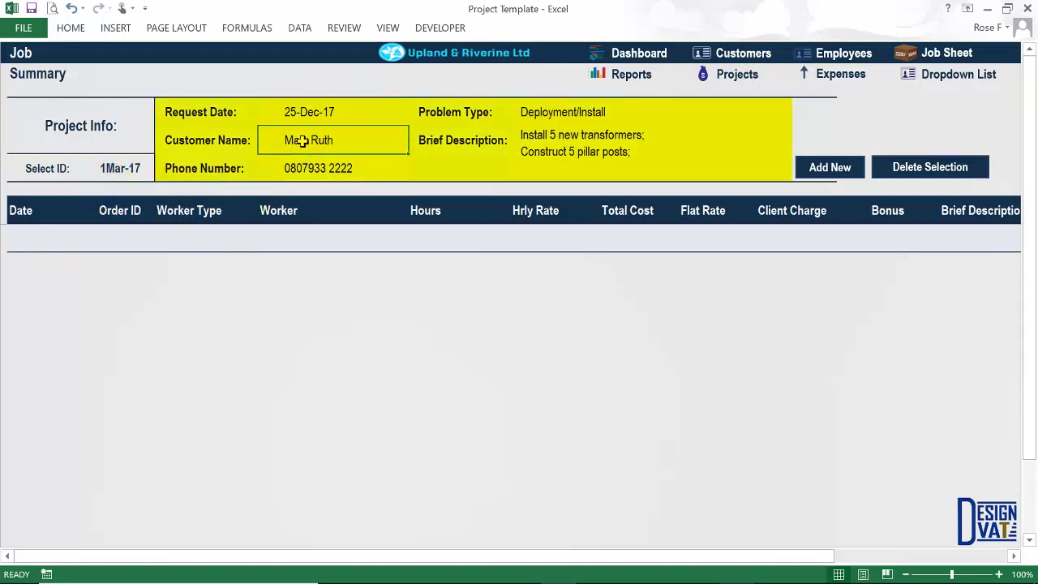
left_click(296, 167)
left_click(538, 113)
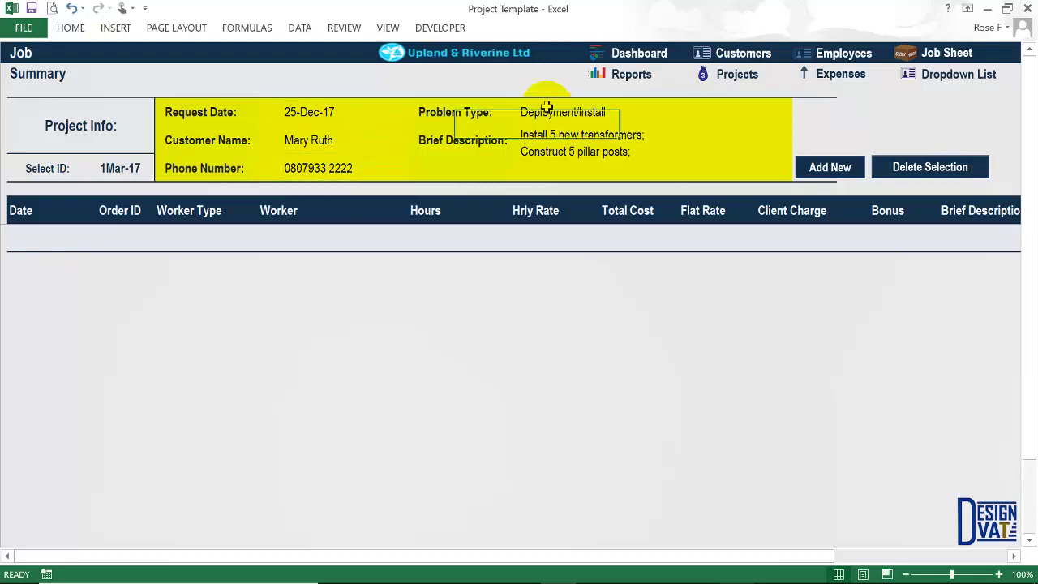
left_click(570, 138)
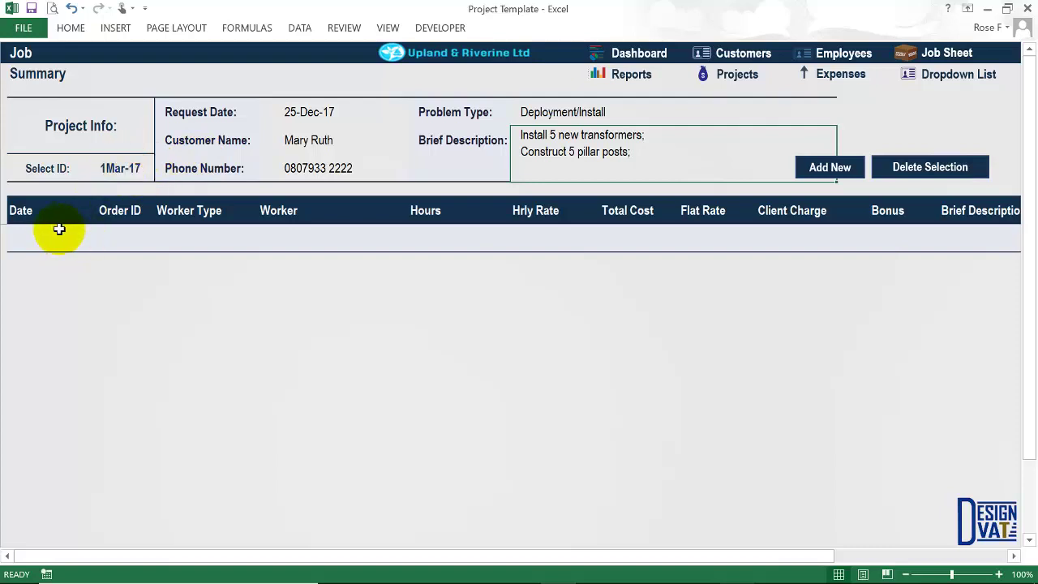
left_click(32, 240)
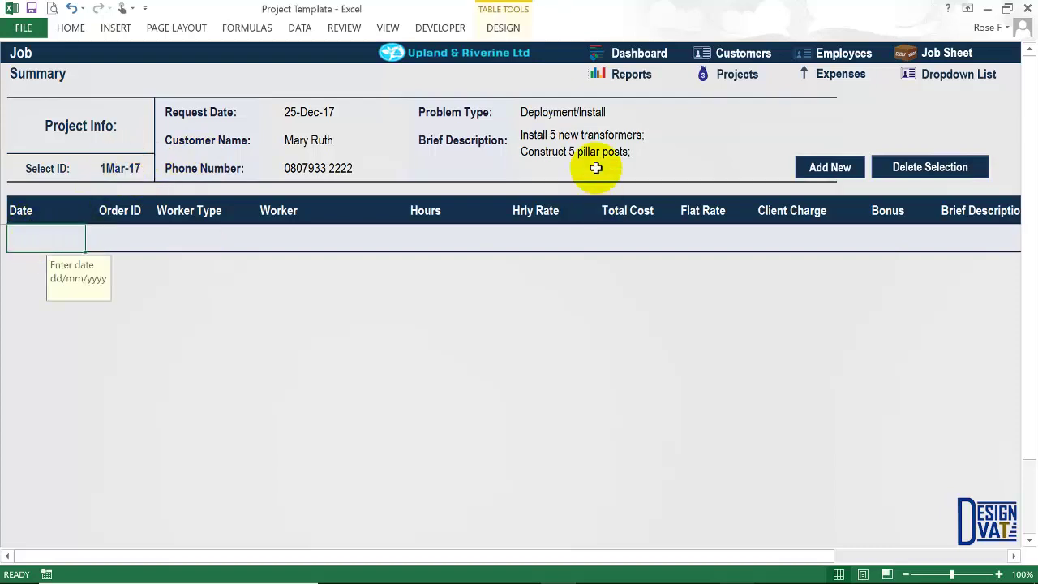
left_click(541, 158)
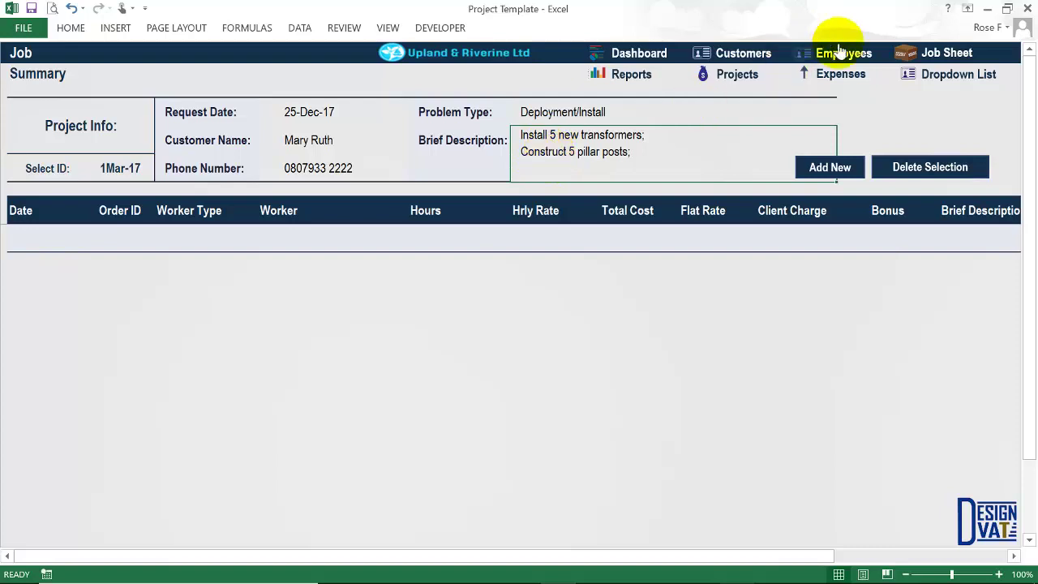
left_click(44, 240)
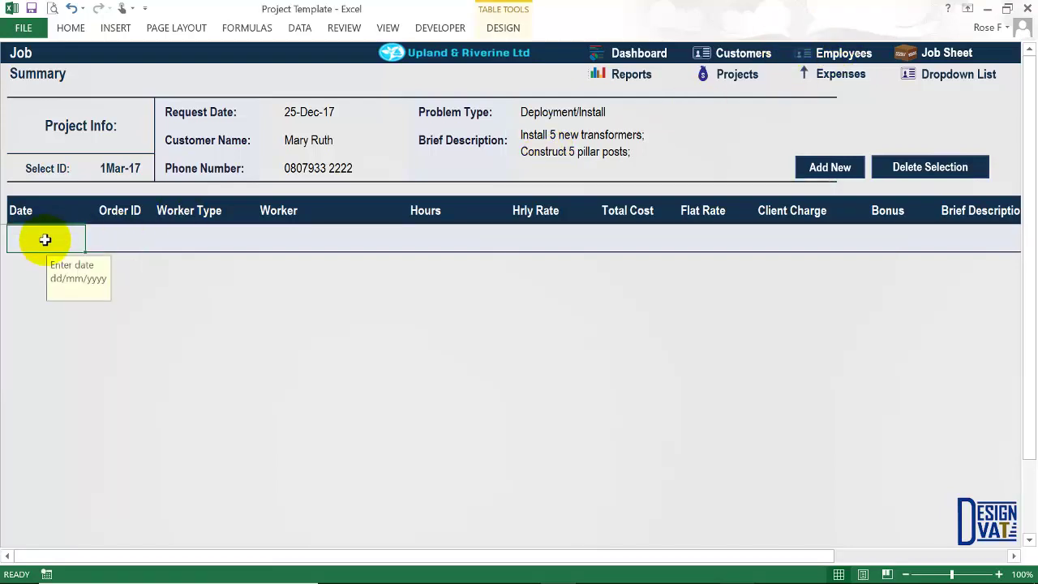
Enter date 25-12-2017, order ID 1Mar-17 and worker type Employee on the first job line.
type("25-12-2017")
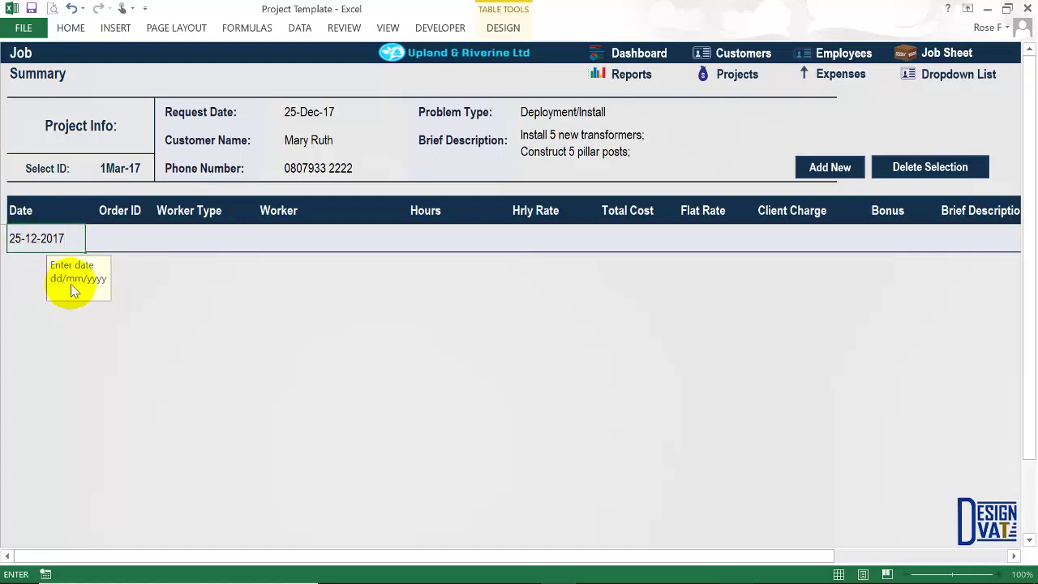
left_click(132, 240)
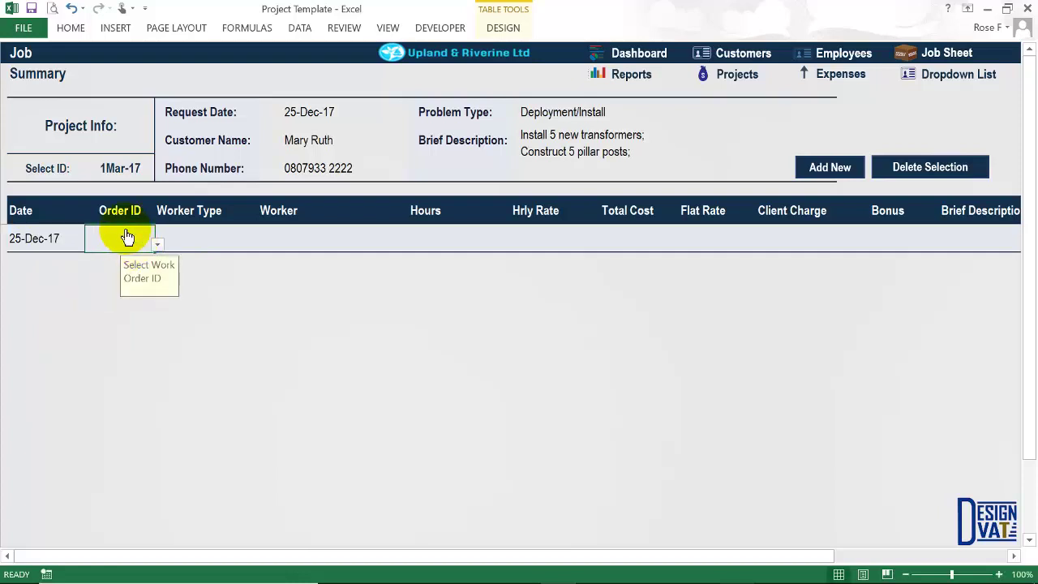
left_click_drag(106, 168, 112, 258)
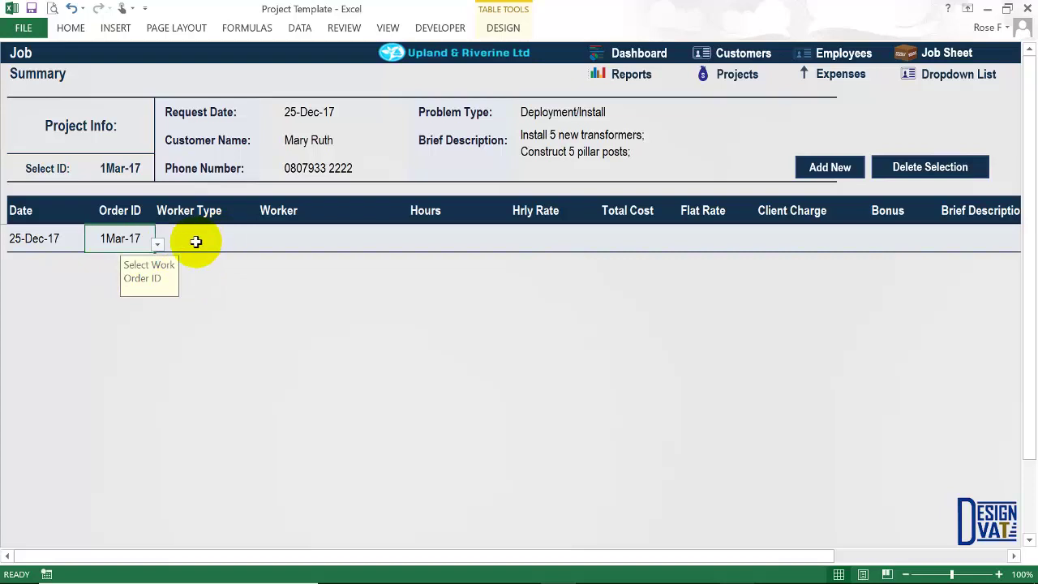
left_click(191, 243)
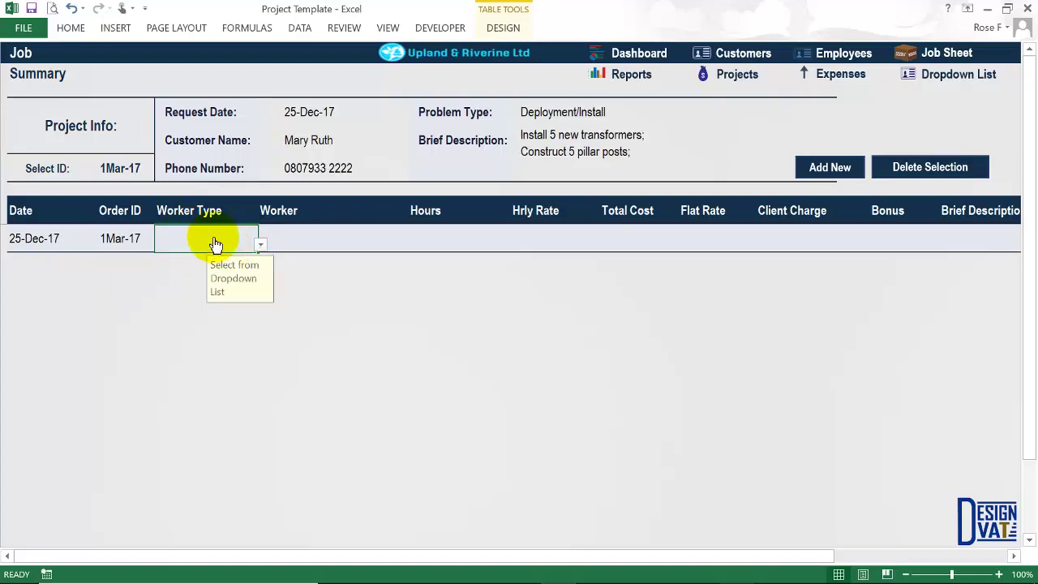
left_click(260, 244)
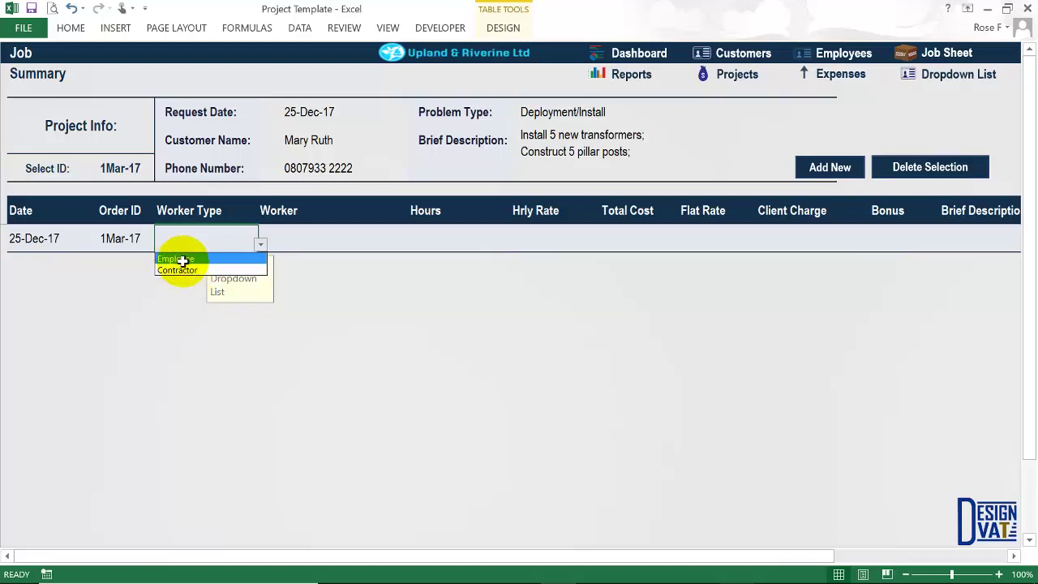
left_click(184, 259)
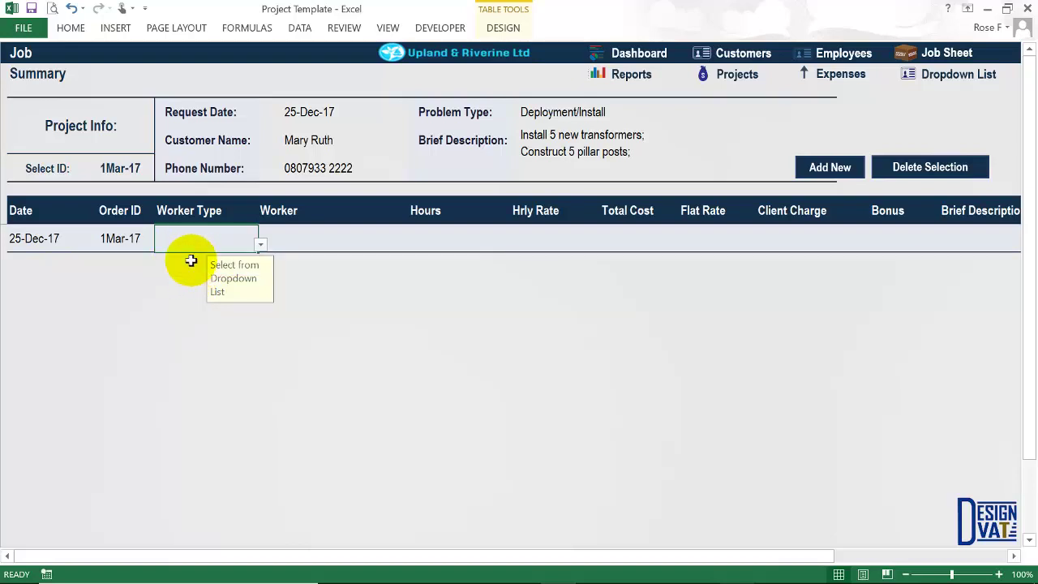
Compare the available worker lists for the Contractor and Employee worker types.
left_click(310, 248)
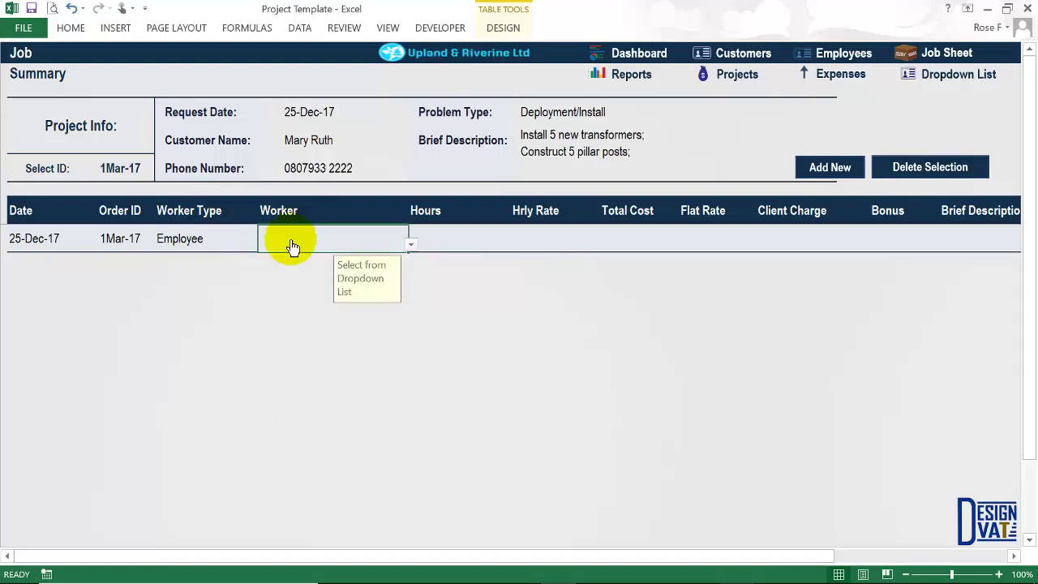
left_click(411, 244)
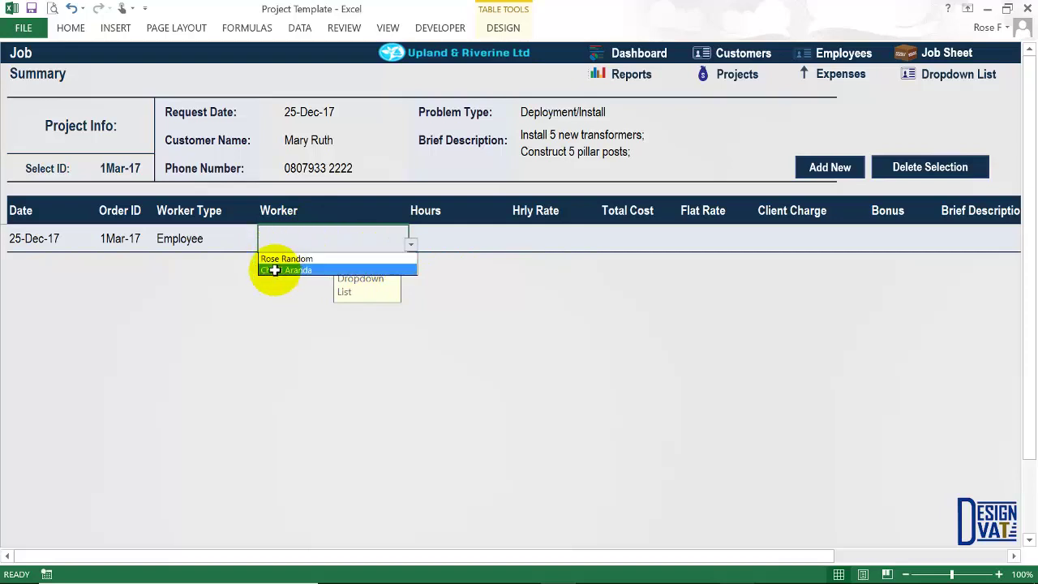
left_click(211, 245)
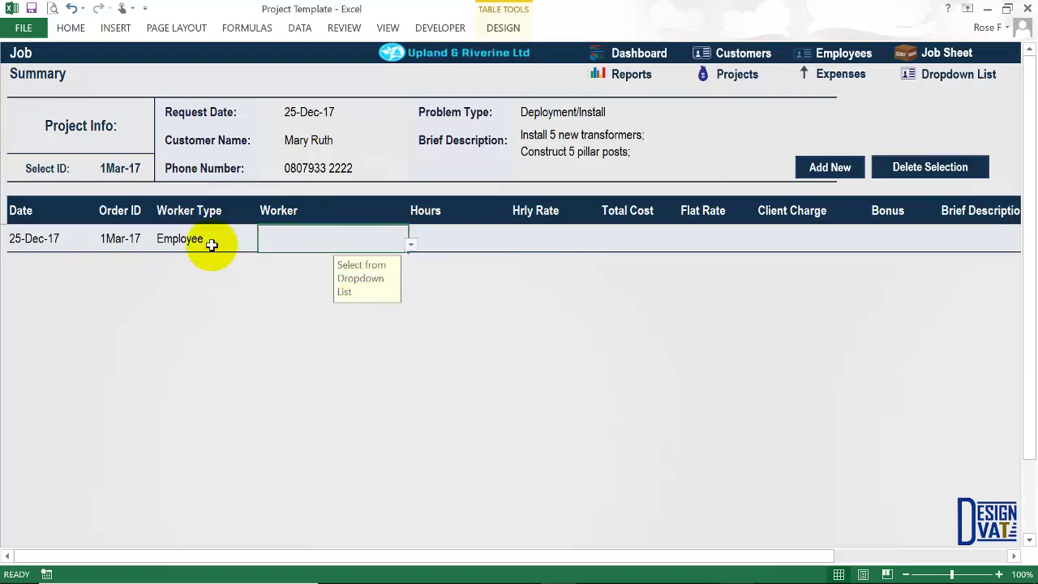
left_click(213, 246)
left_click(261, 244)
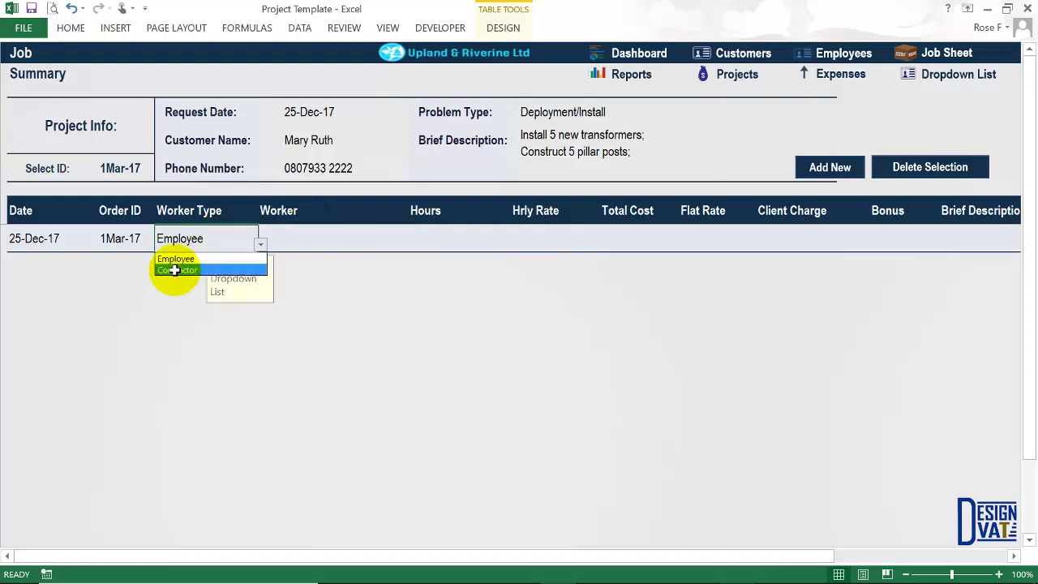
left_click(174, 271)
left_click(334, 243)
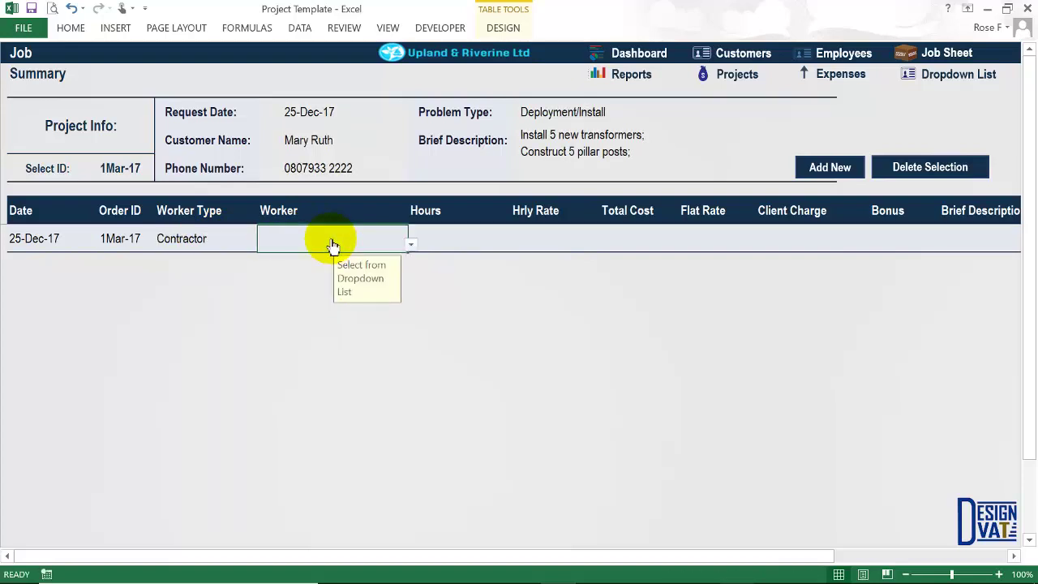
left_click(410, 244)
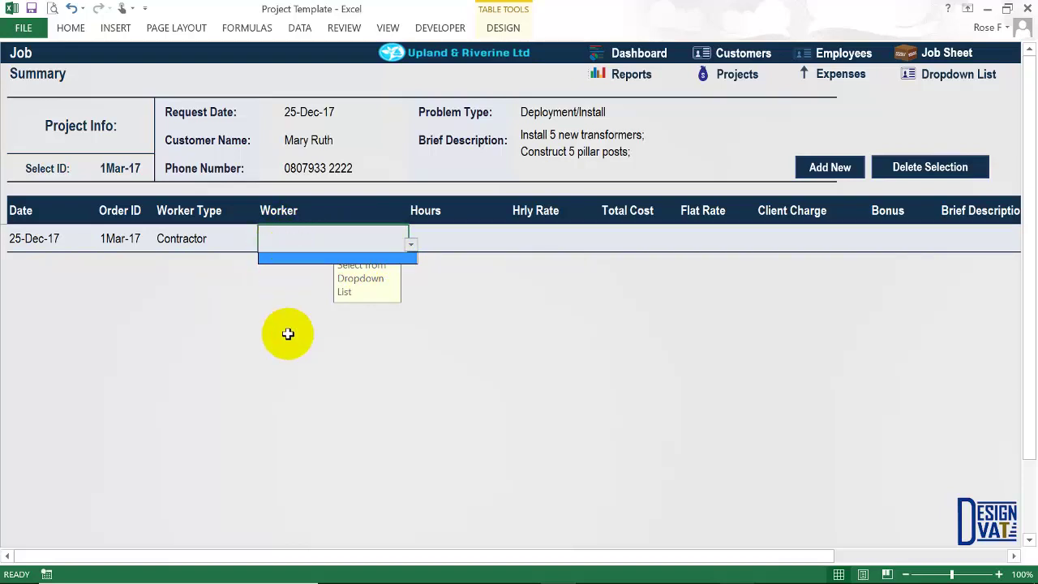
key("Escape")
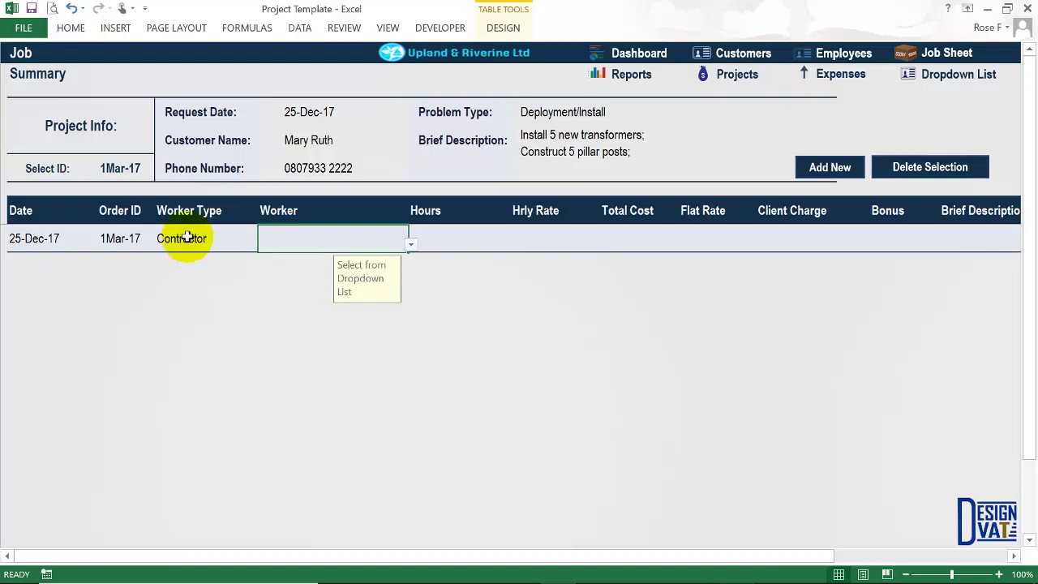
left_click(187, 238)
left_click(261, 245)
left_click(209, 257)
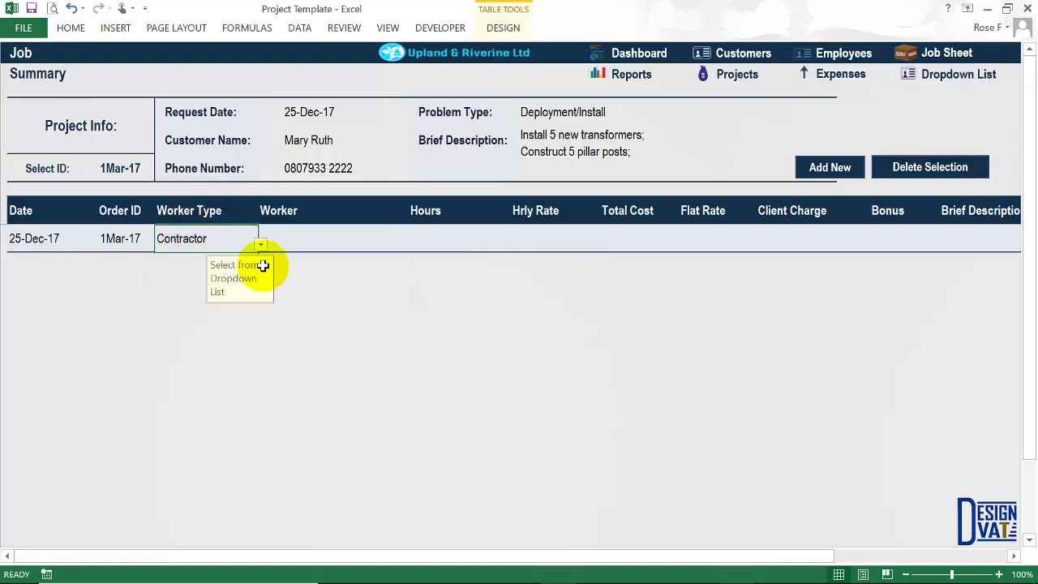
left_click(281, 252)
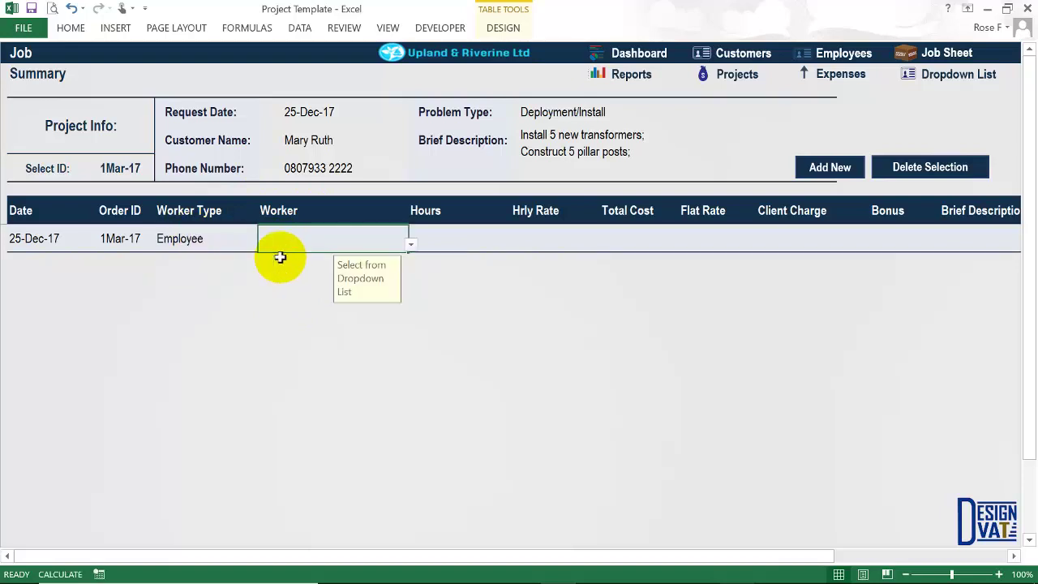
left_click(409, 247)
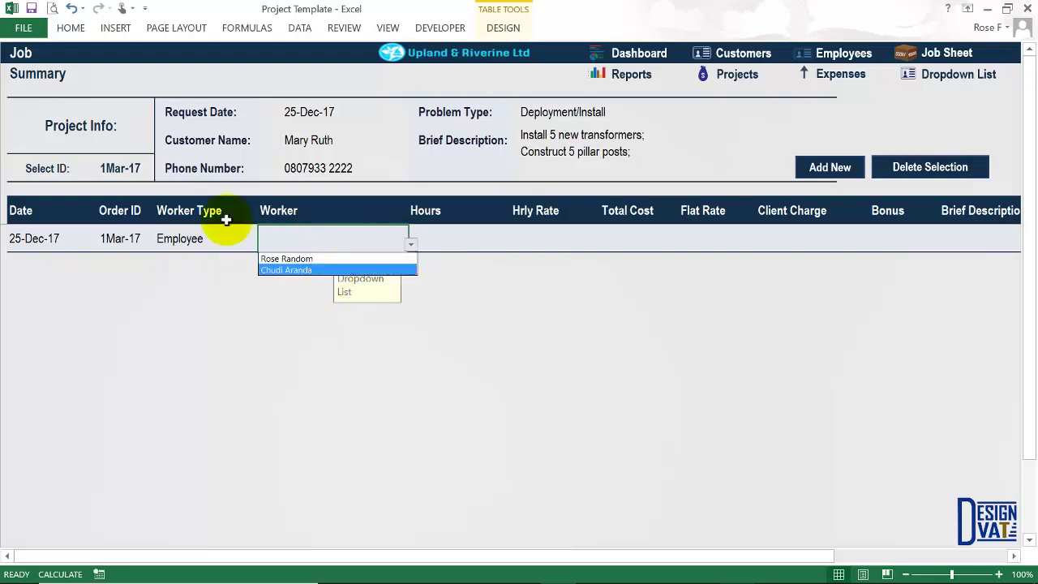
left_click(208, 238)
left_click(213, 240)
left_click(258, 244)
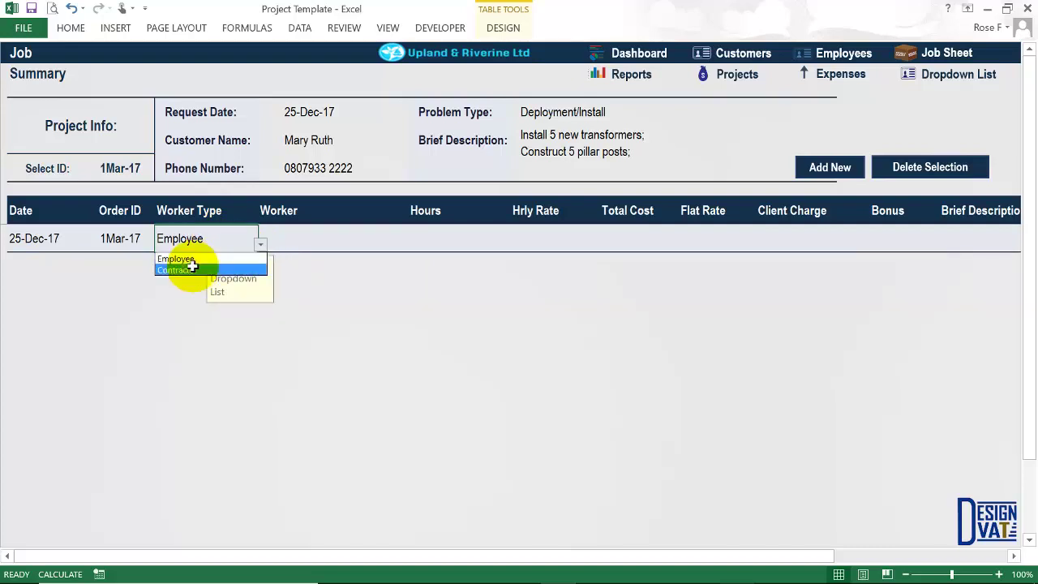
left_click(192, 270)
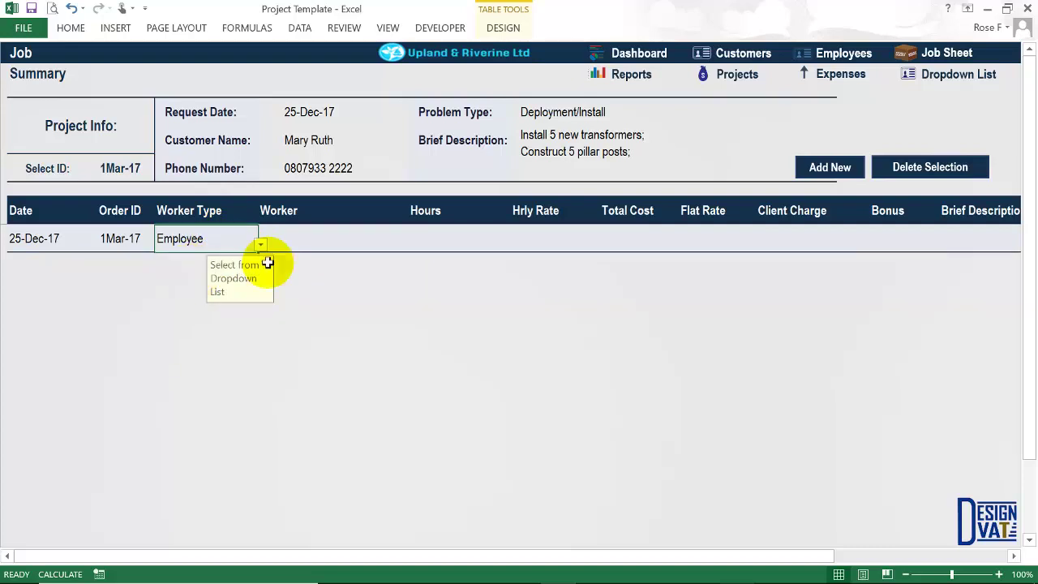
left_click(350, 242)
left_click(410, 244)
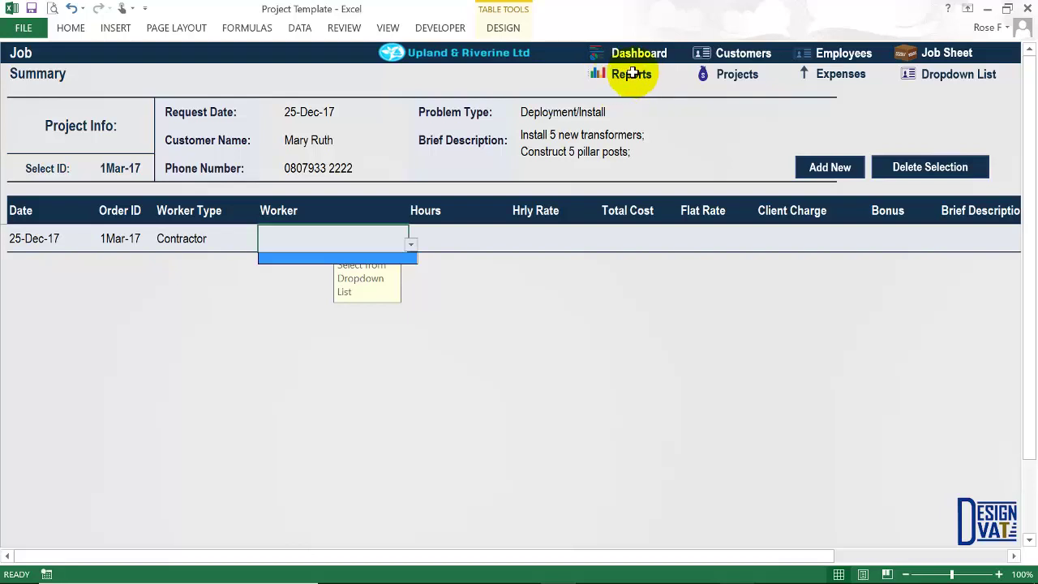
Set the worker type back to Employee and assign the first listed employee as worker.
left_click(216, 230)
left_click(237, 239)
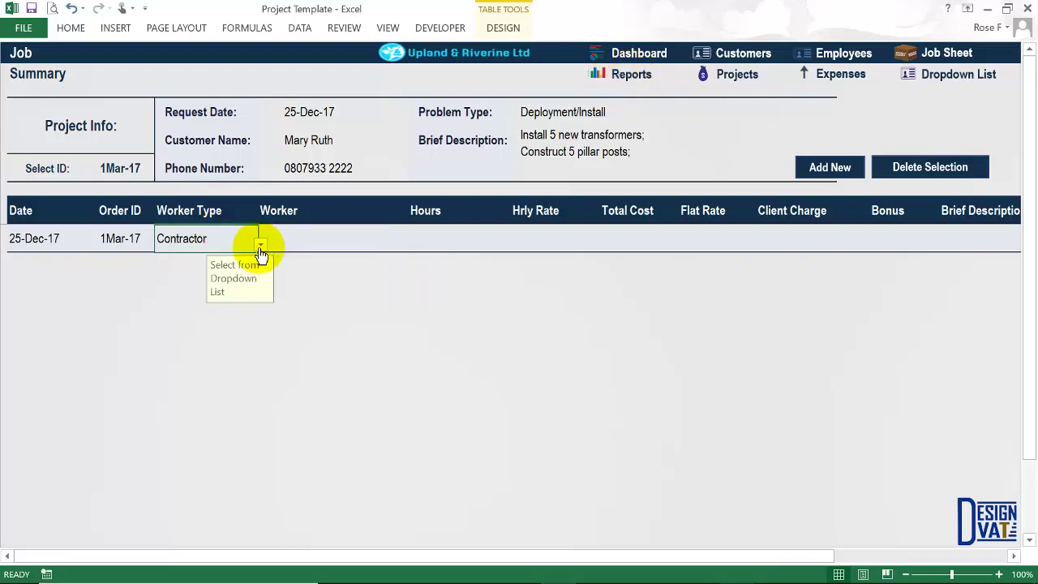
left_click(260, 244)
left_click(197, 258)
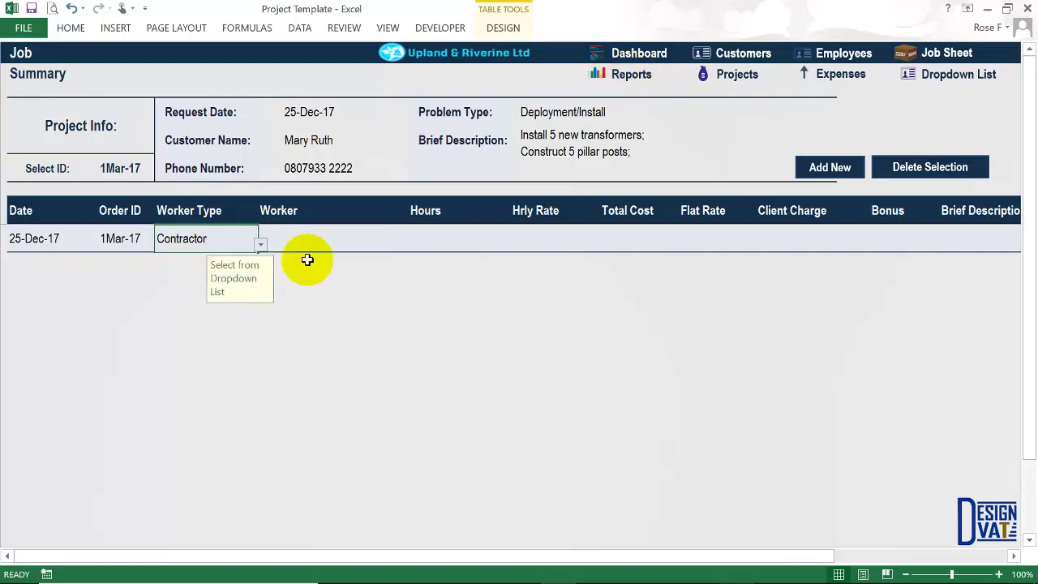
left_click(376, 245)
left_click(410, 244)
left_click(319, 256)
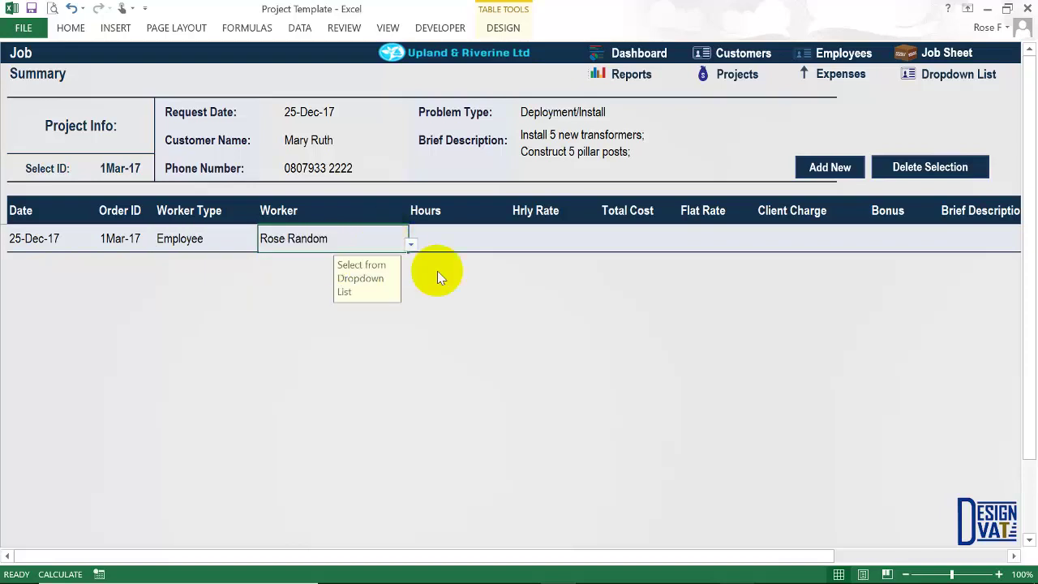
key("Tab")
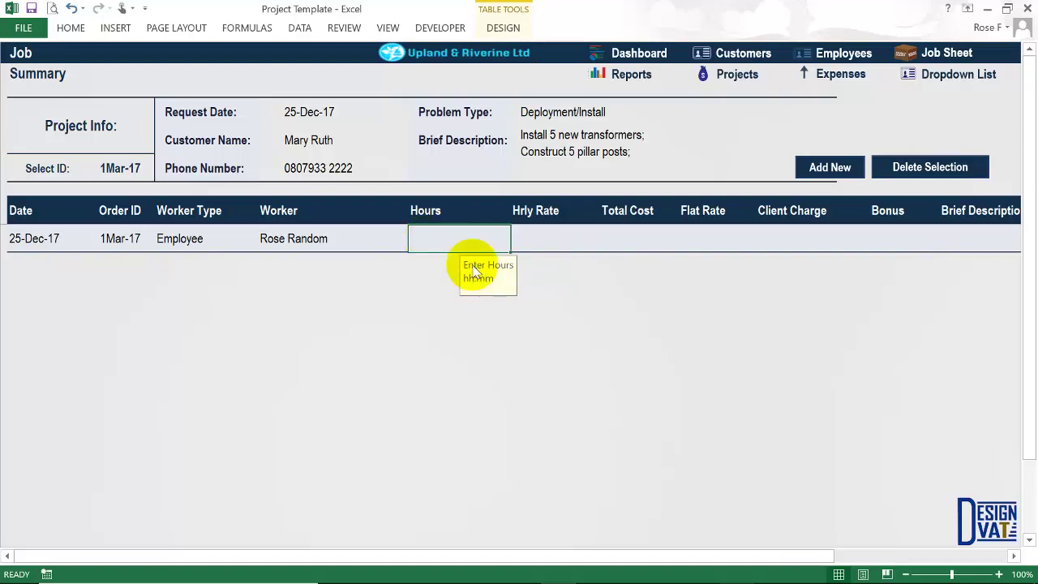
Log 3 hours on the job line and verify the ₦1,000 hourly rate and ₦3,000 total cost.
type("3:00")
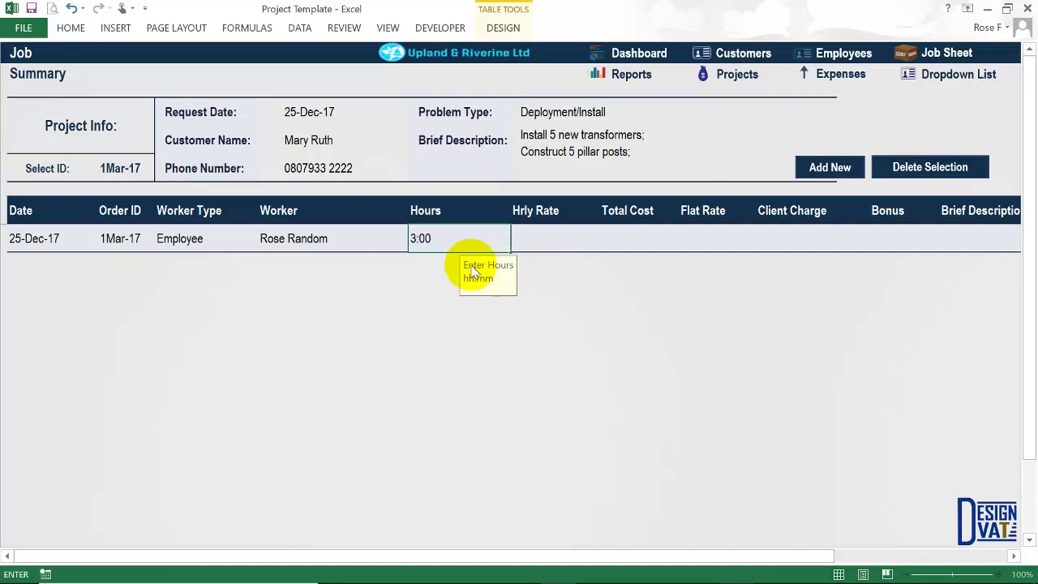
key("ctrl+Return")
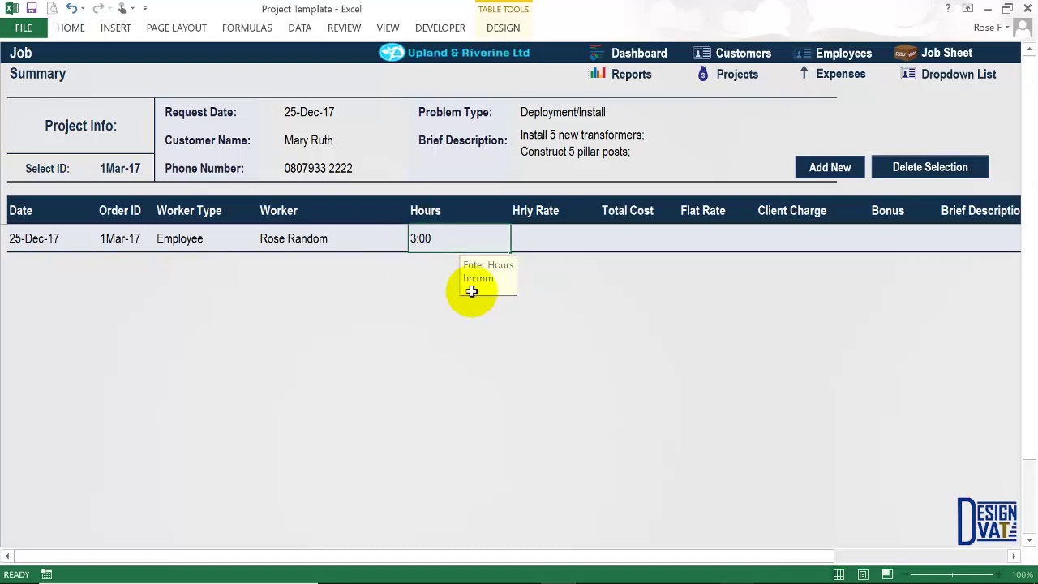
left_click(539, 243)
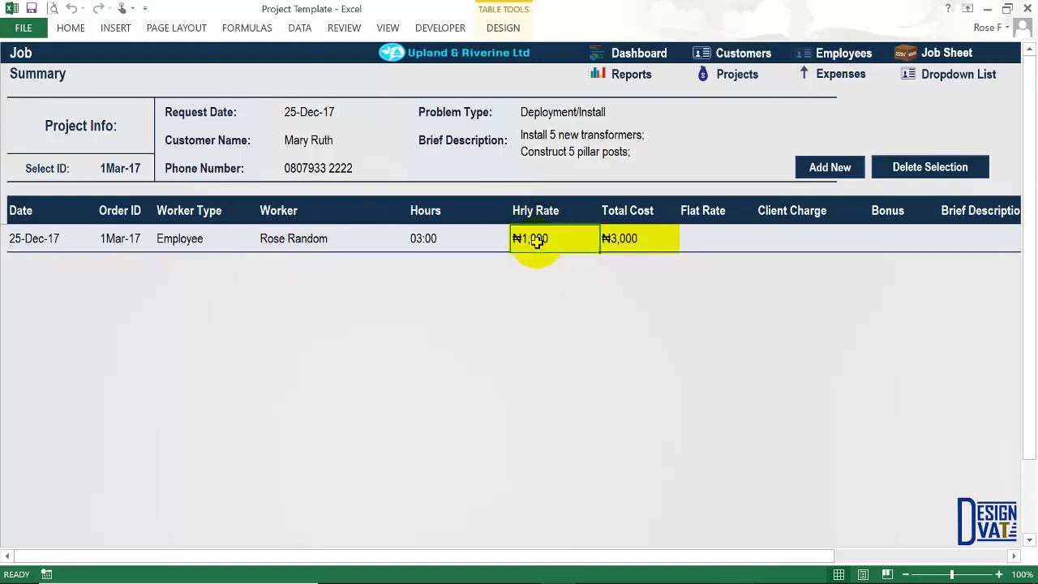
left_click(628, 239)
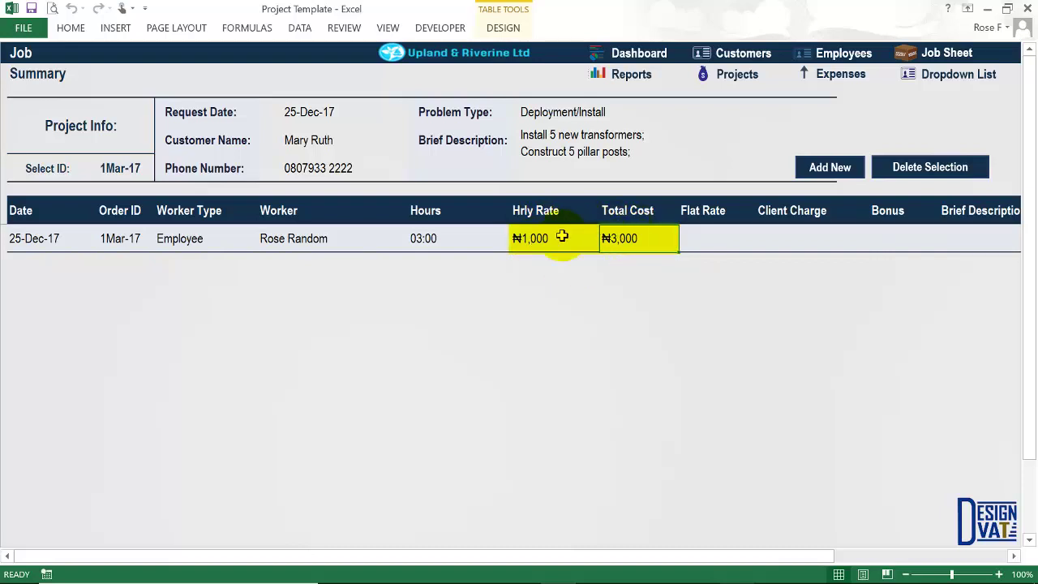
left_click(617, 241)
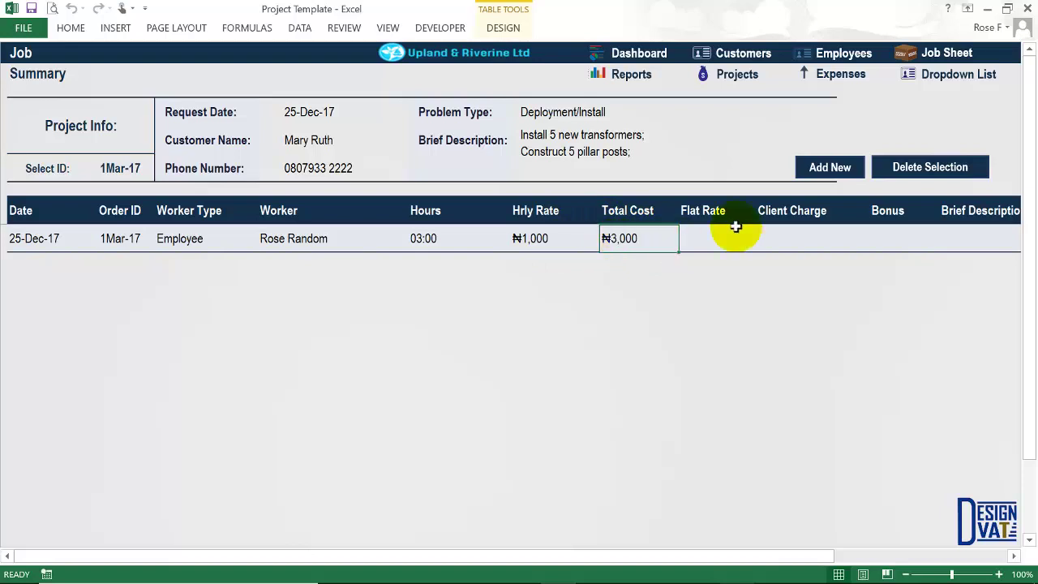
left_click(696, 251)
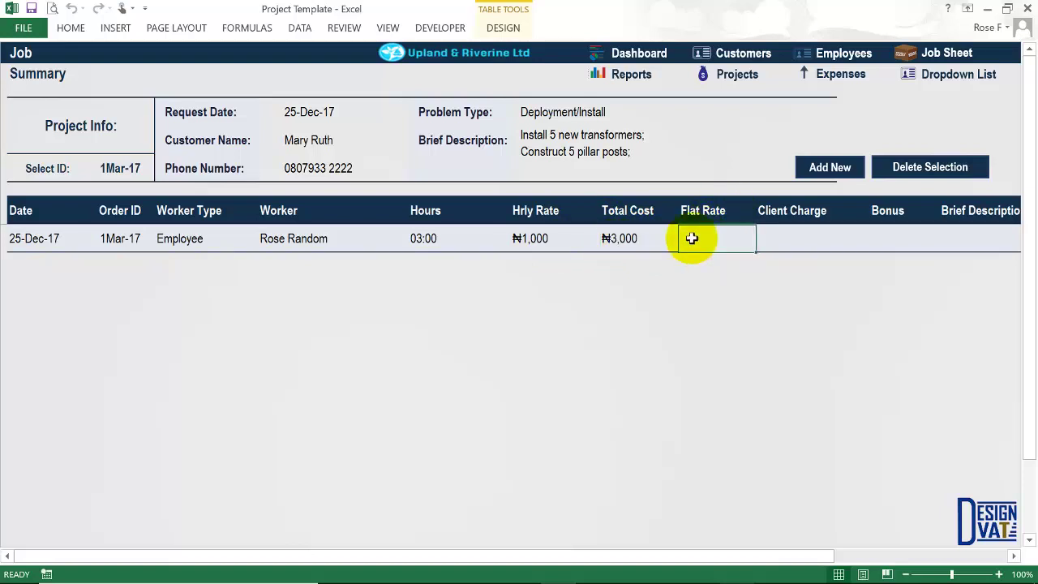
left_click(532, 239)
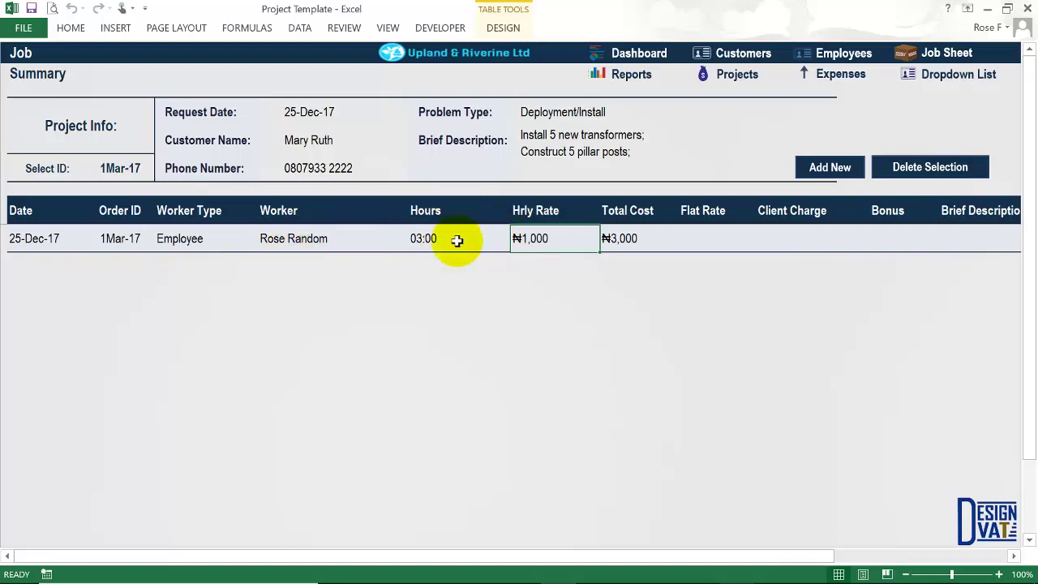
Enter a ₦2,500 flat rate, then clear it along with the hours after the conflicting-rate warning.
left_click(702, 236)
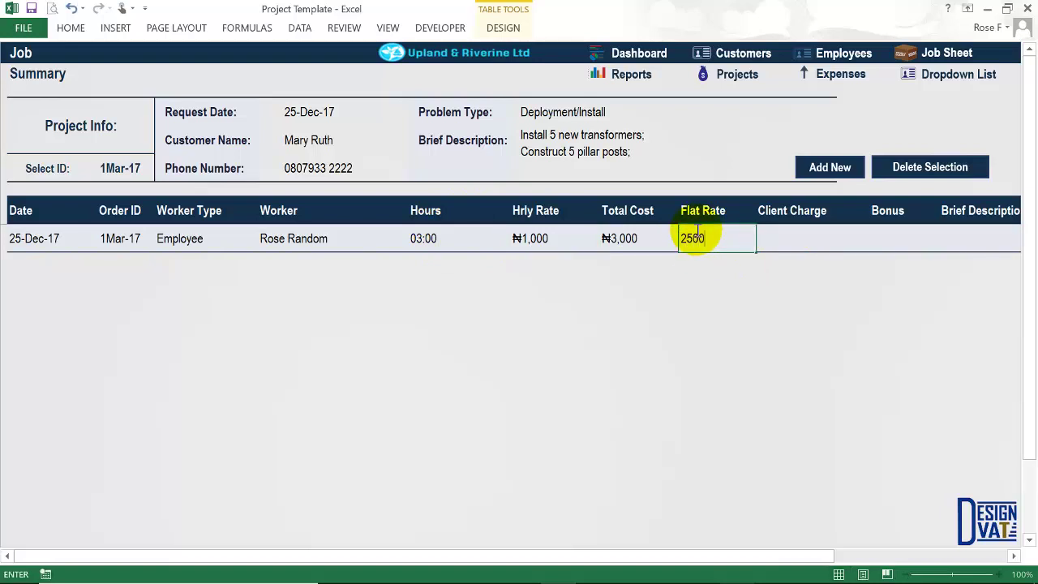
key("Tab")
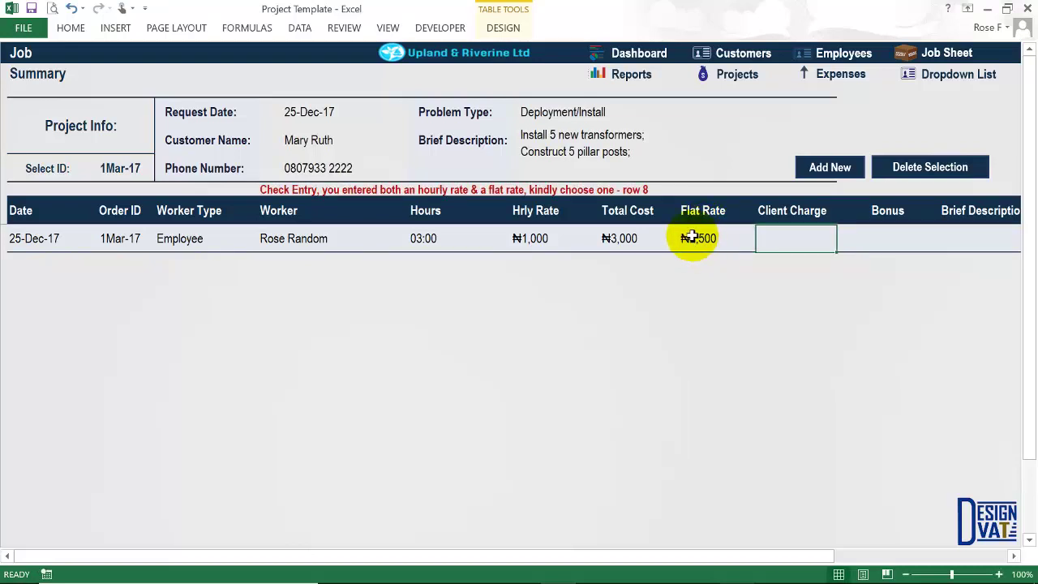
left_click(702, 237)
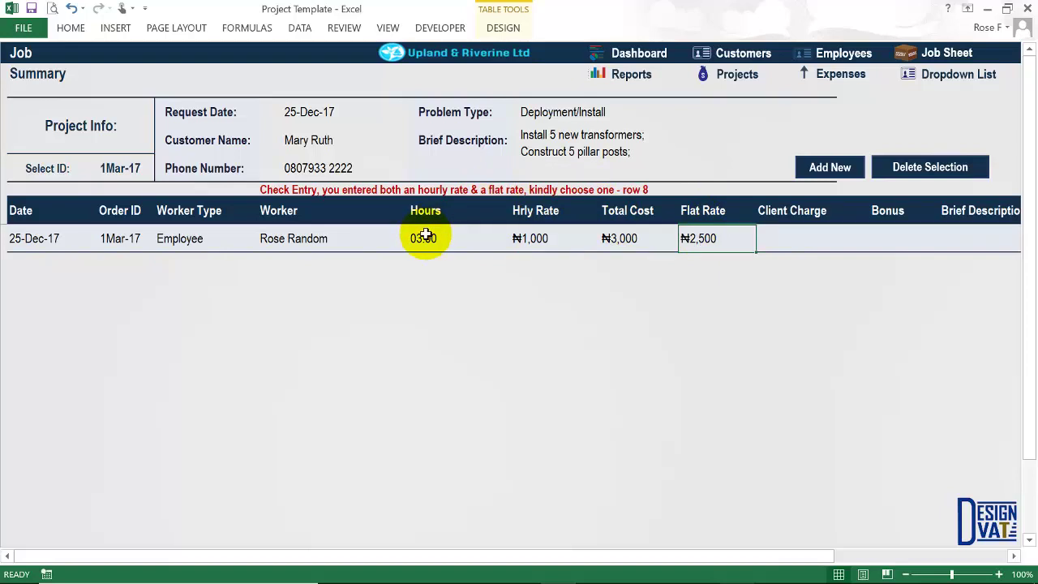
left_click_drag(425, 236, 530, 238)
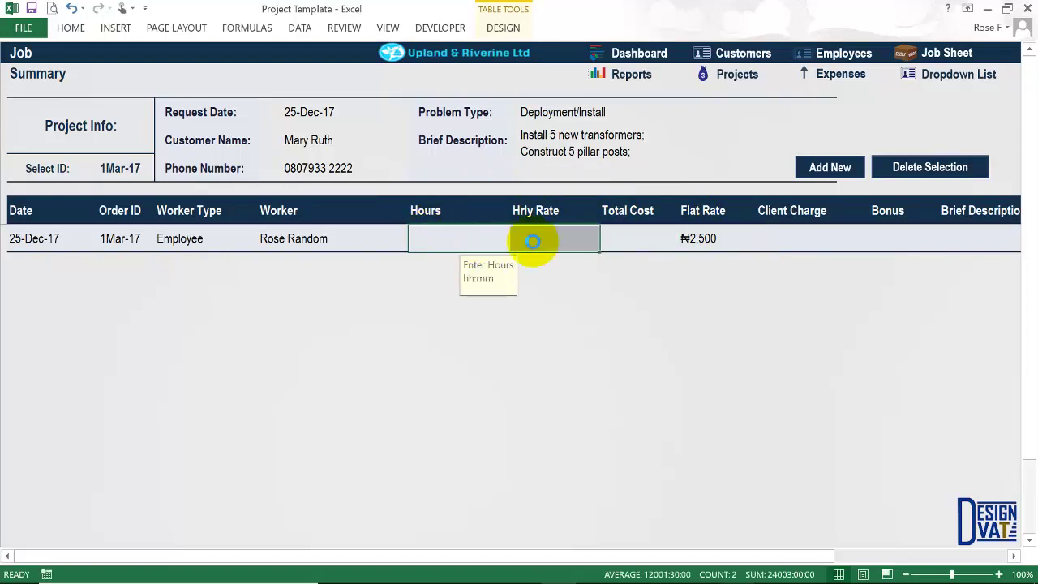
left_click(703, 237)
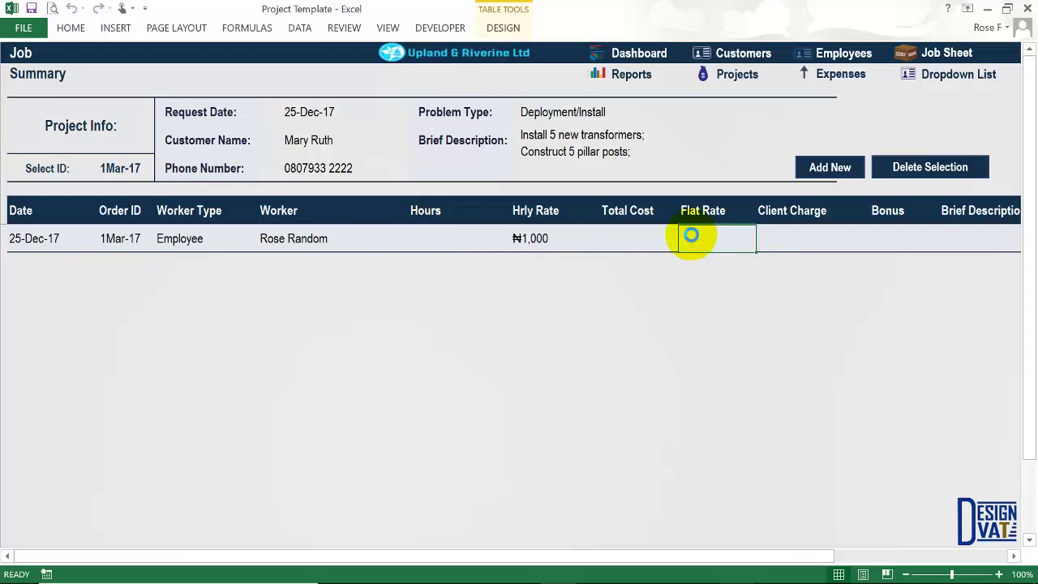
Re-enter 3:00 hours and confirm the total cost returns to ₦3,000.
left_click(433, 237)
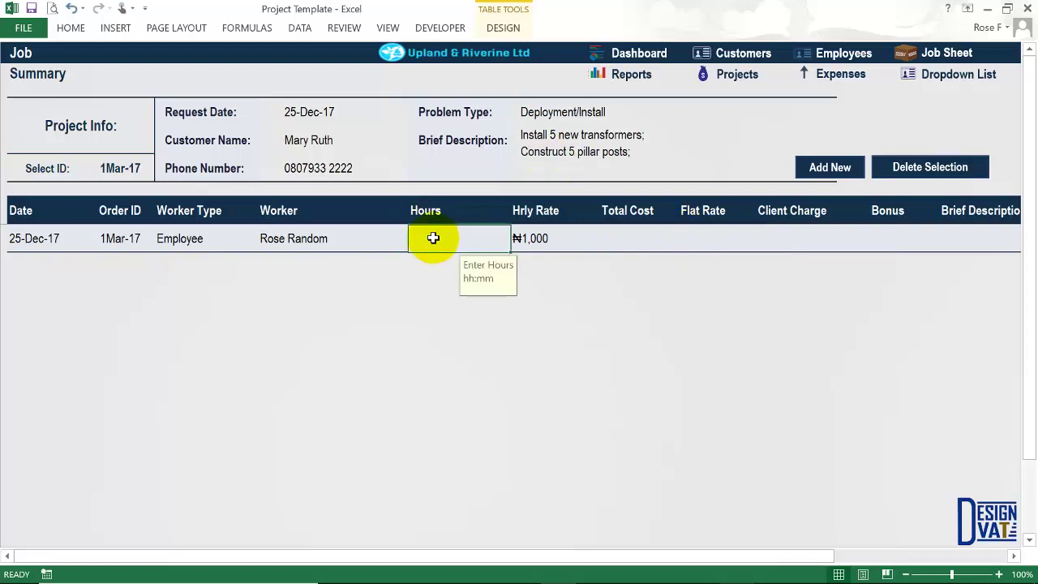
type("3:00")
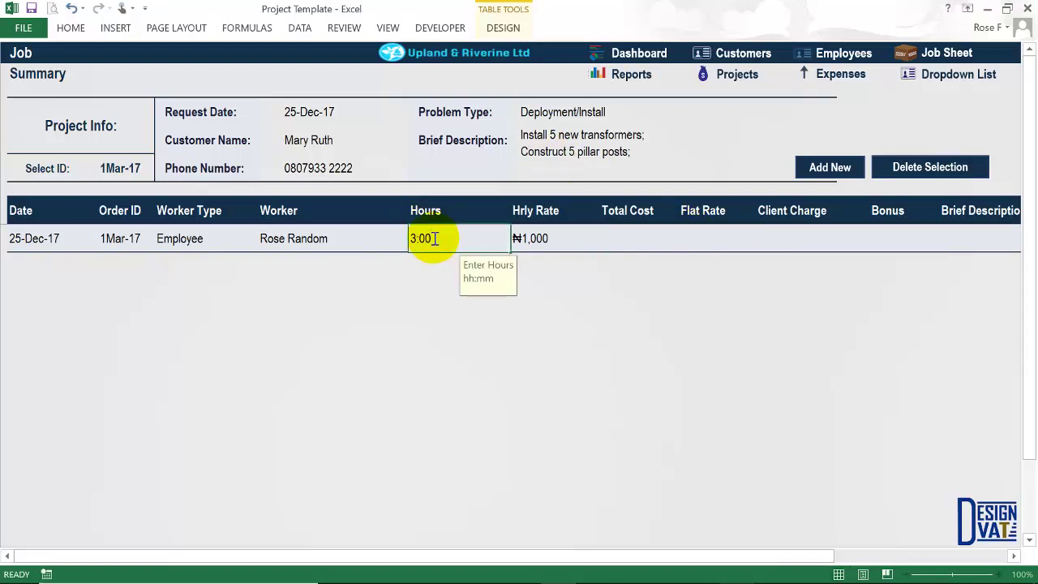
left_click(557, 231)
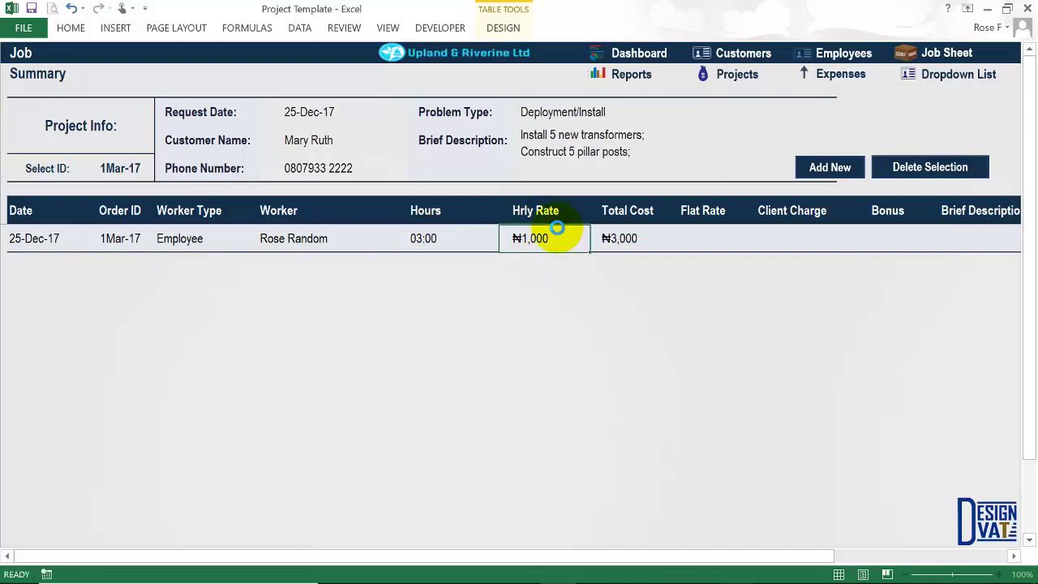
left_click(630, 236)
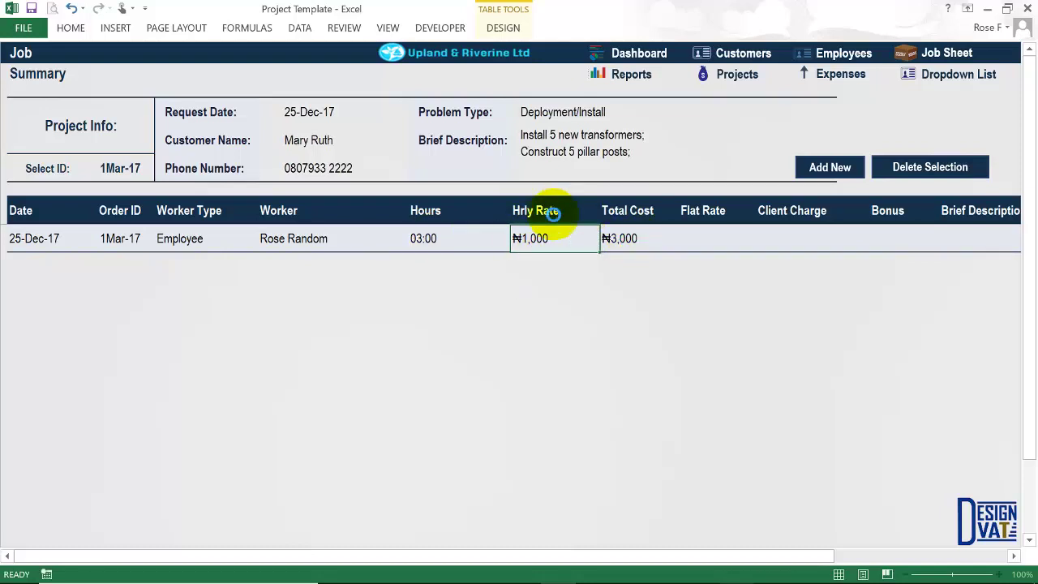
left_click(620, 237)
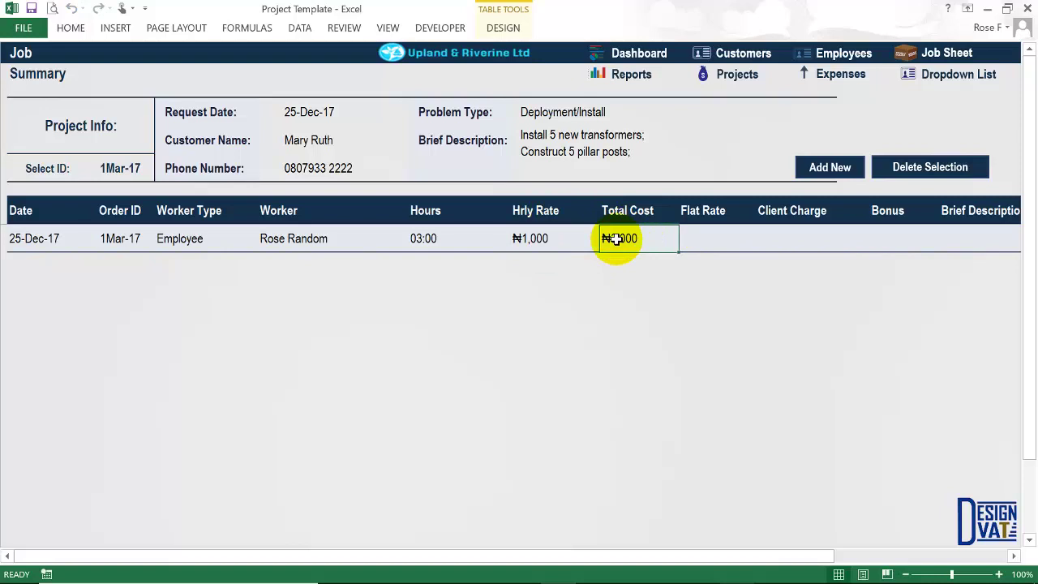
left_click(702, 235)
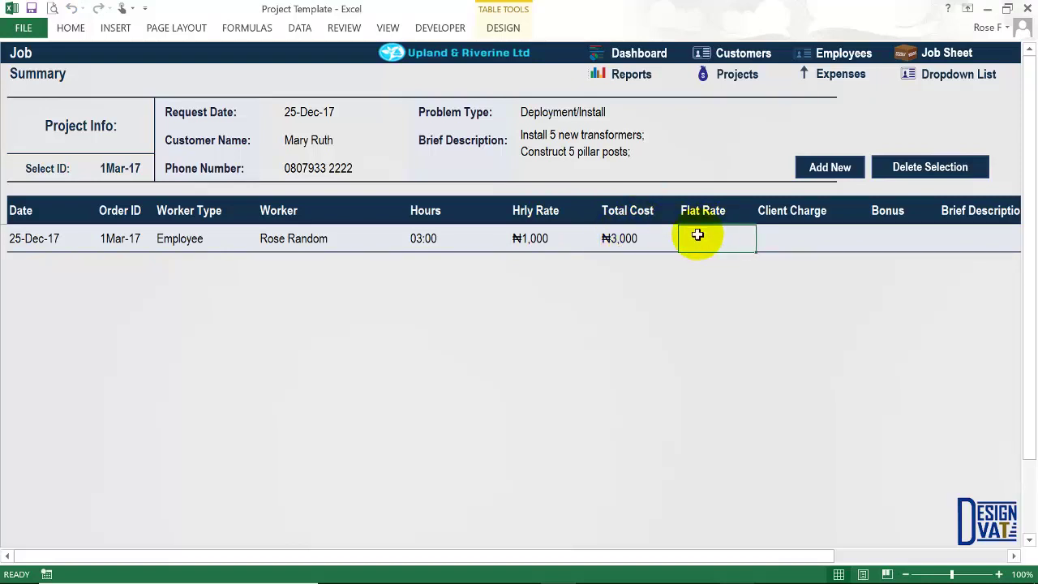
left_click(623, 231)
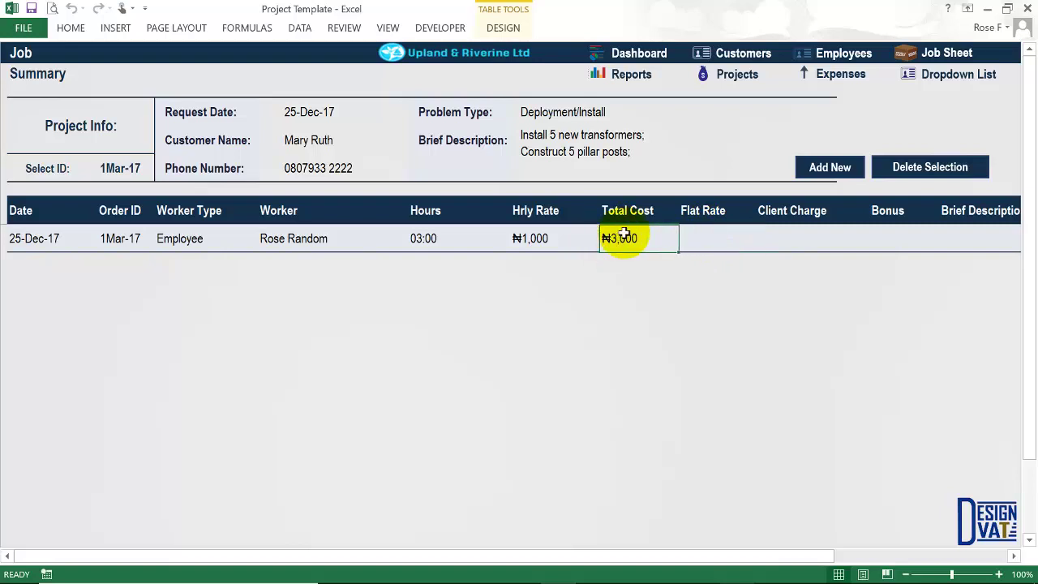
Set the job line's client charge to ₦4,000.
left_click(788, 237)
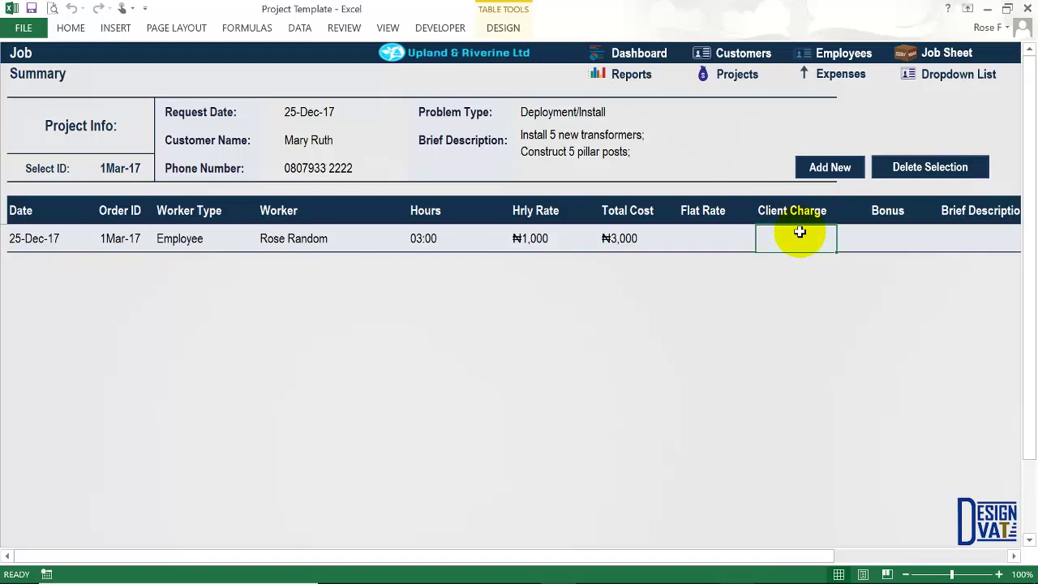
left_click(277, 239)
left_click(625, 237)
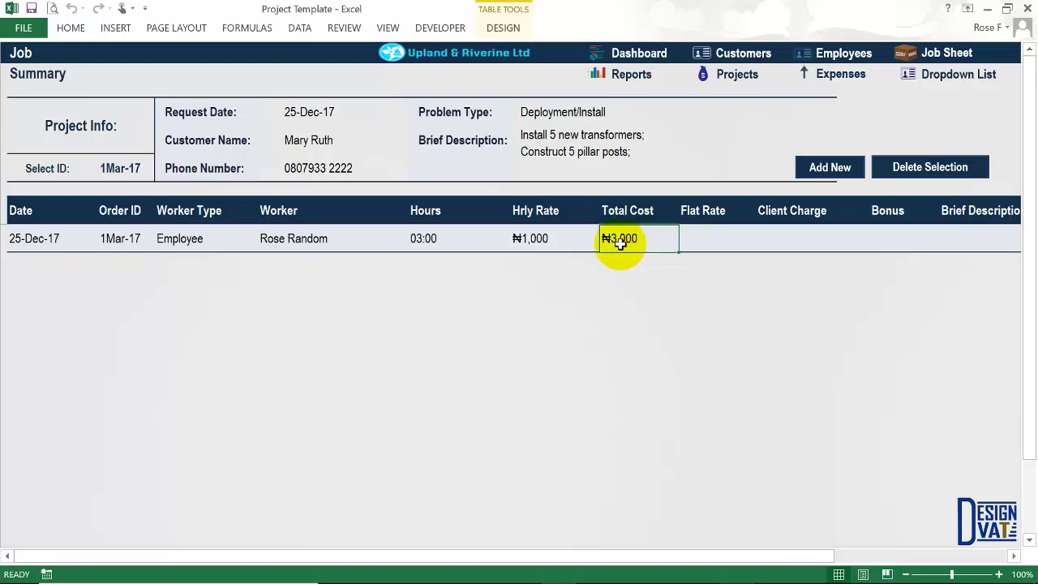
left_click(783, 237)
type("4000")
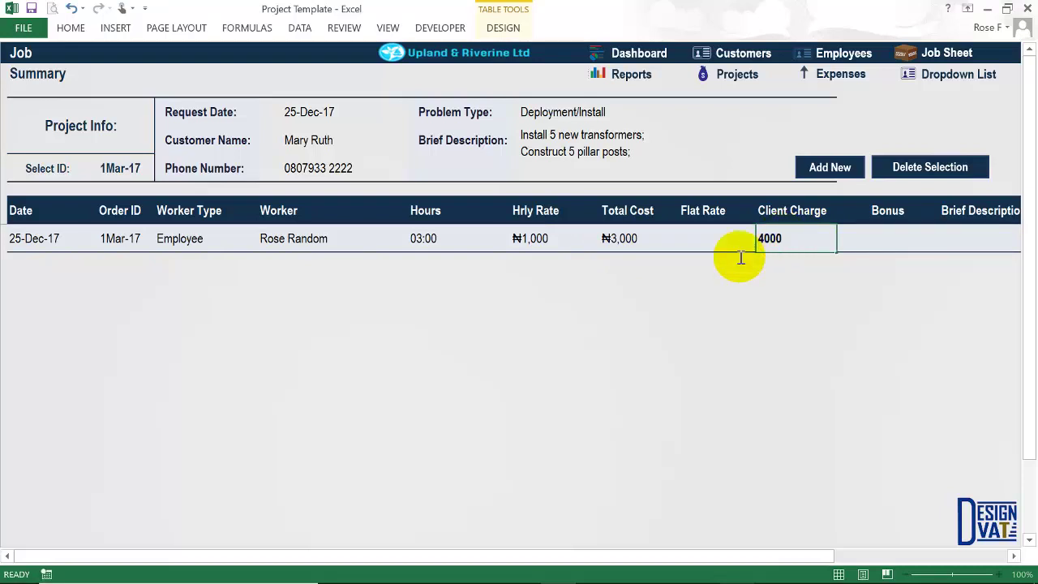
key("Tab")
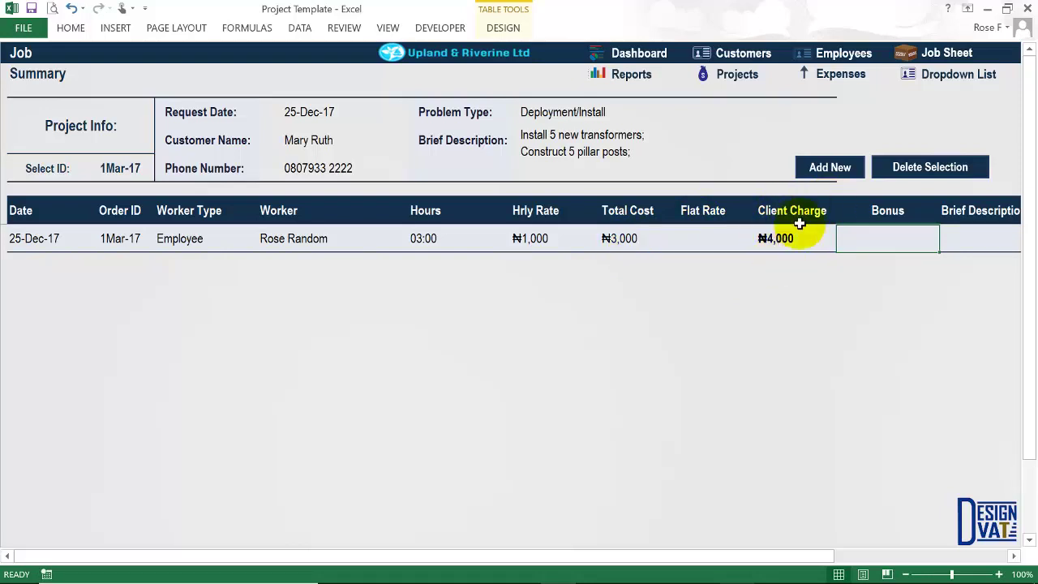
left_click(614, 236)
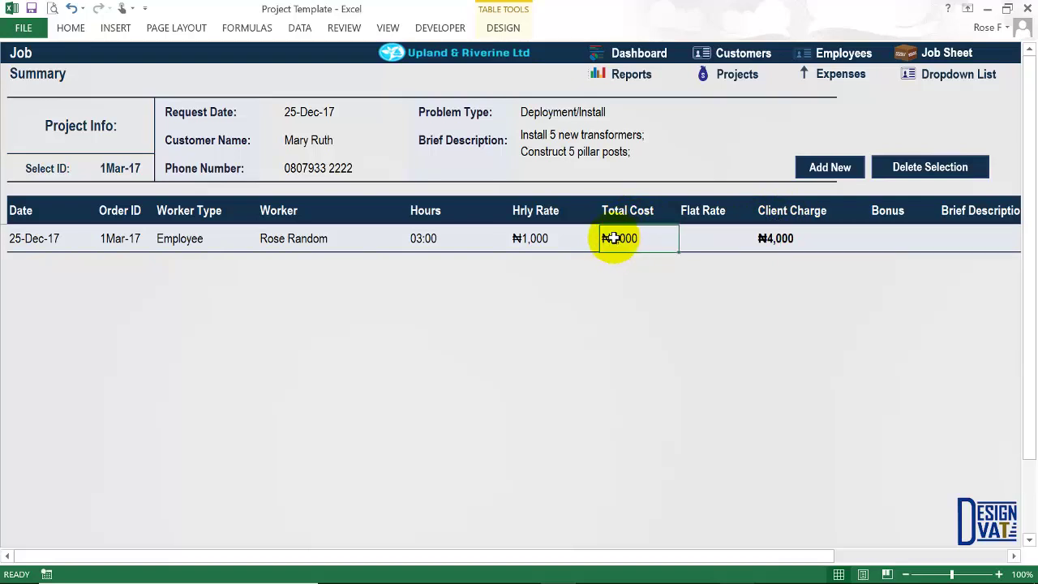
Enter 'Buy wood 3 layers, construct platform for transformers' as the line's brief description.
left_click(1015, 558)
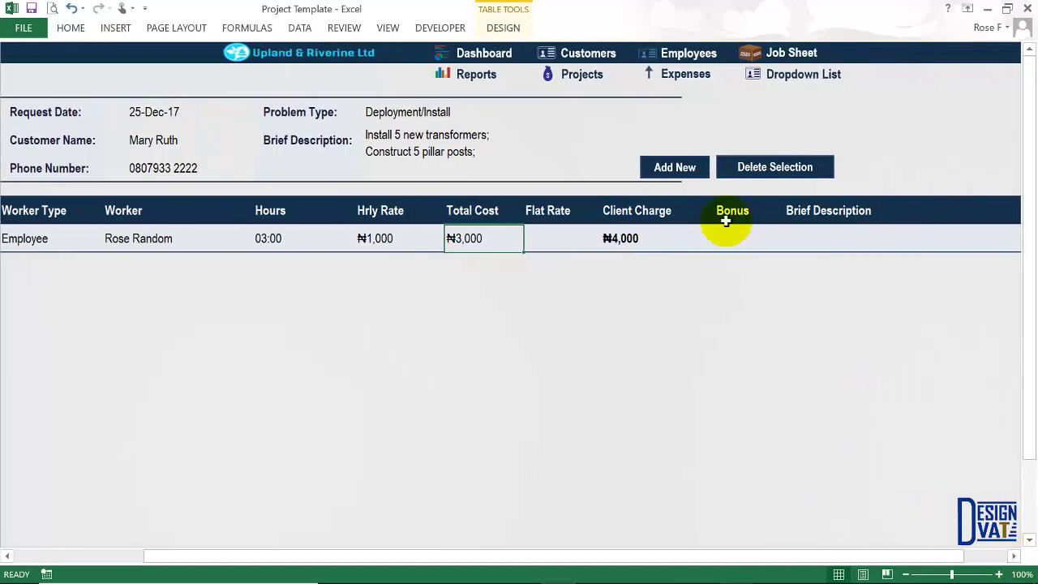
left_click(805, 234)
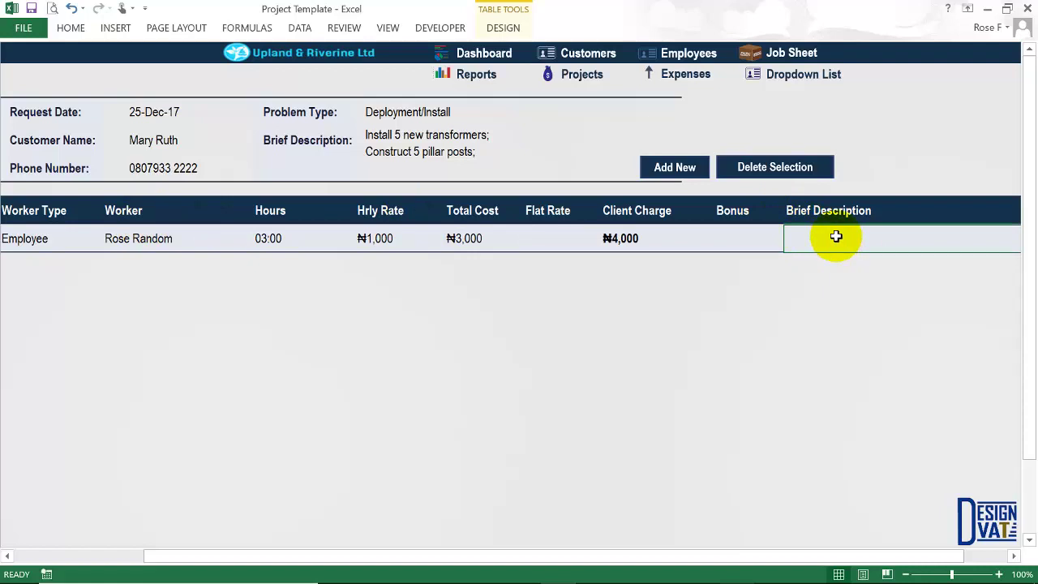
type("Buy wood 3 lay")
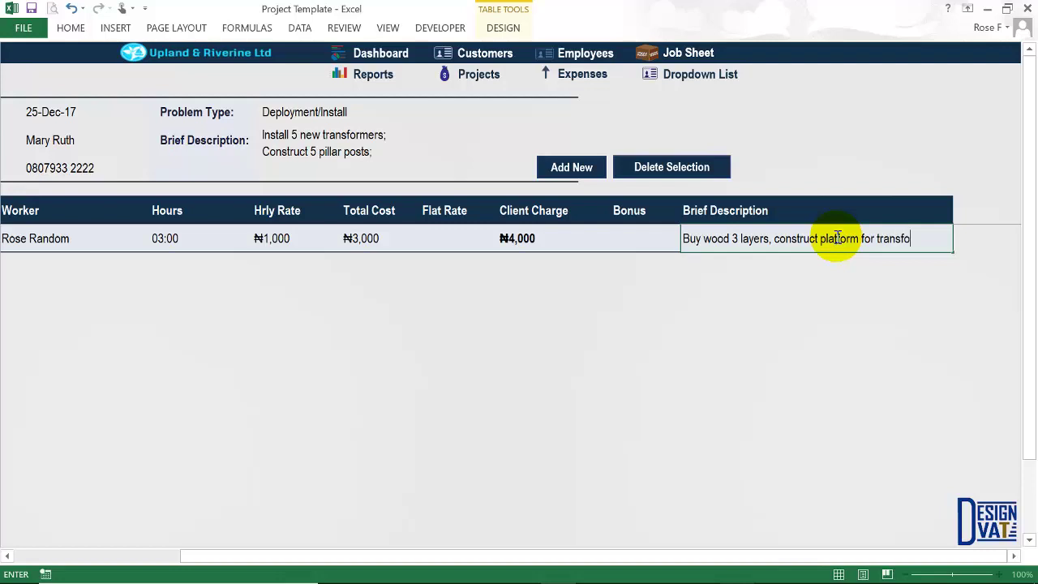
type("ers")
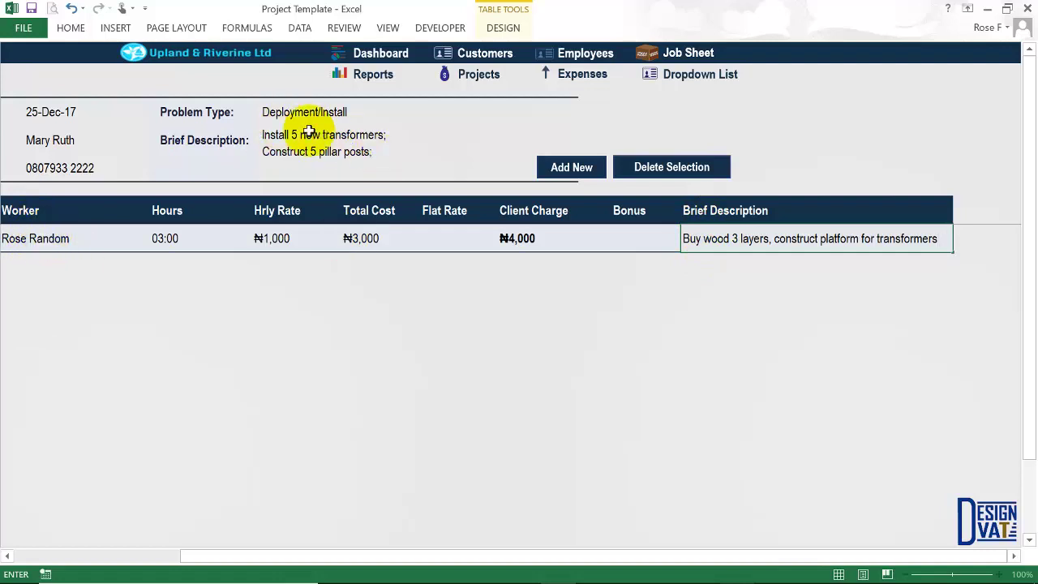
key("Return")
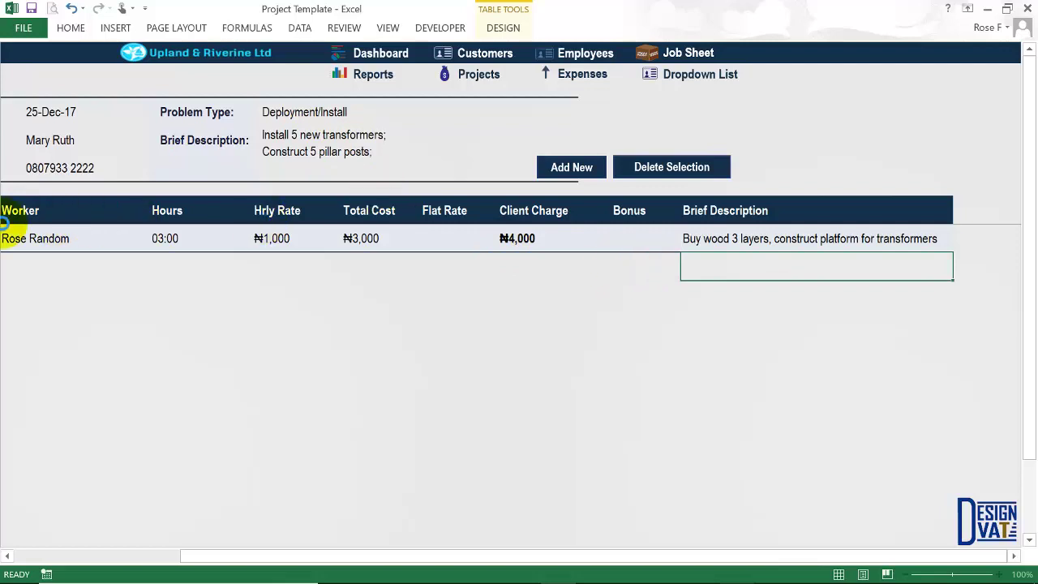
key("Up")
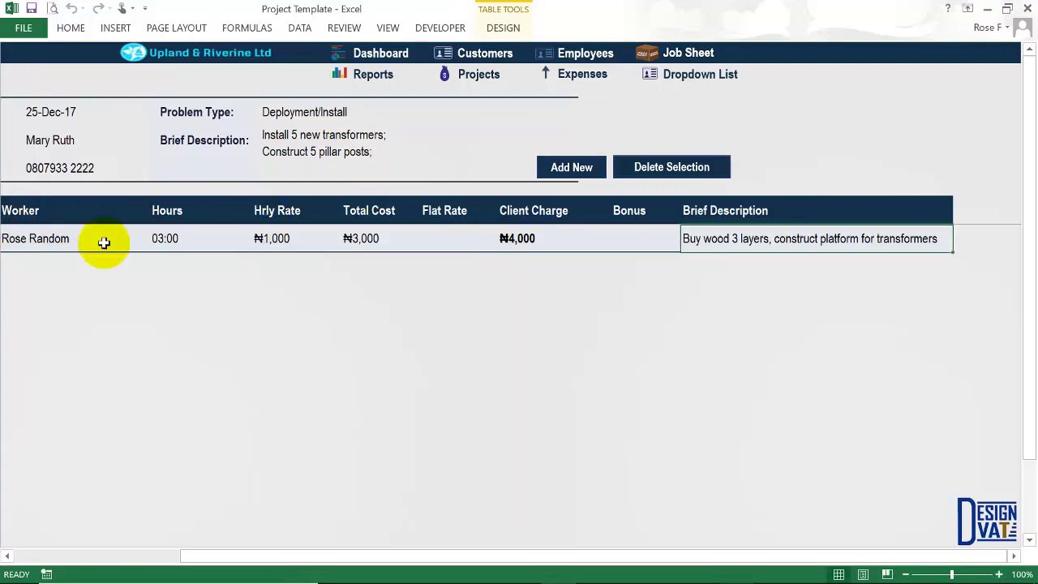
left_click_drag(908, 558, 809, 26)
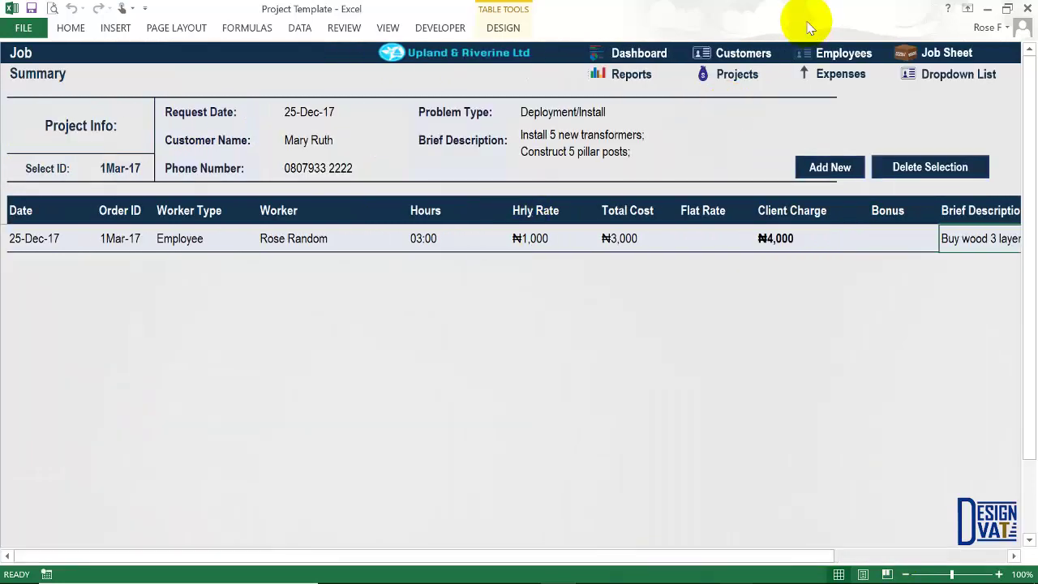
On the Project sheet, check 1Mar-17's ₦4,000 labor, ₦0 materials and ₦4,000 total.
left_click(727, 78)
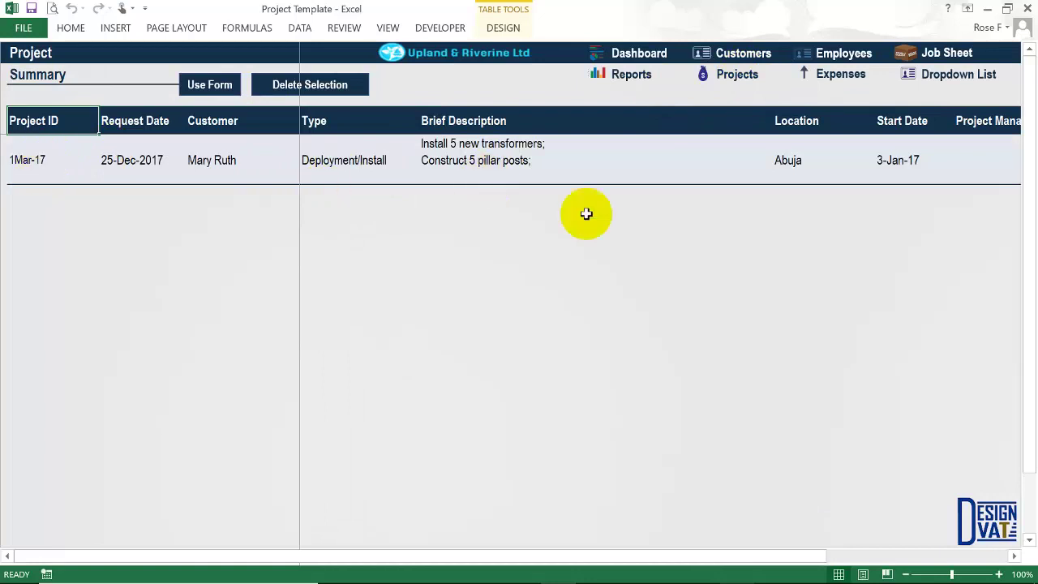
left_click_drag(808, 557, 988, 561)
left_click(640, 154)
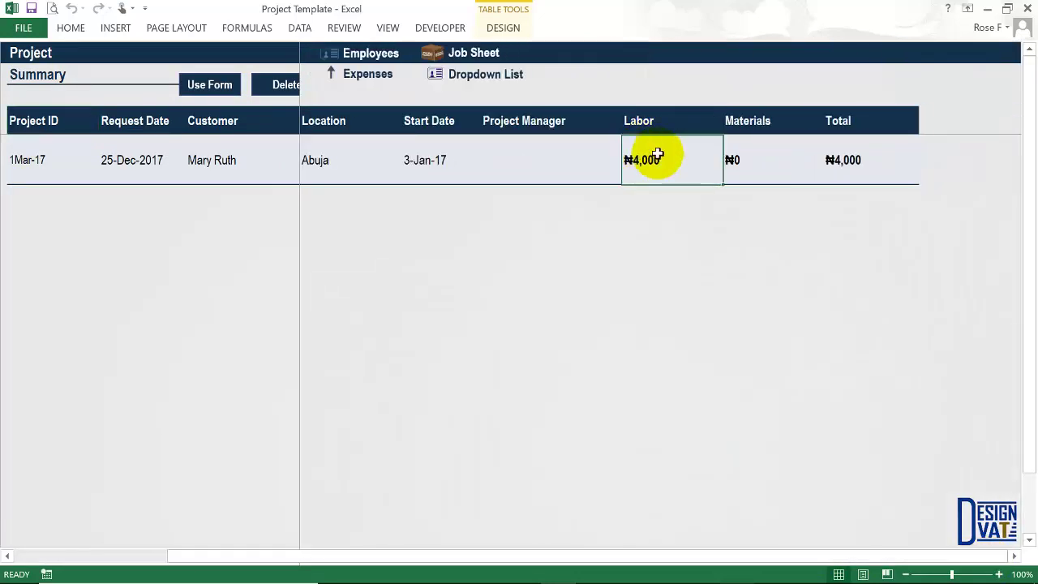
left_click(831, 160)
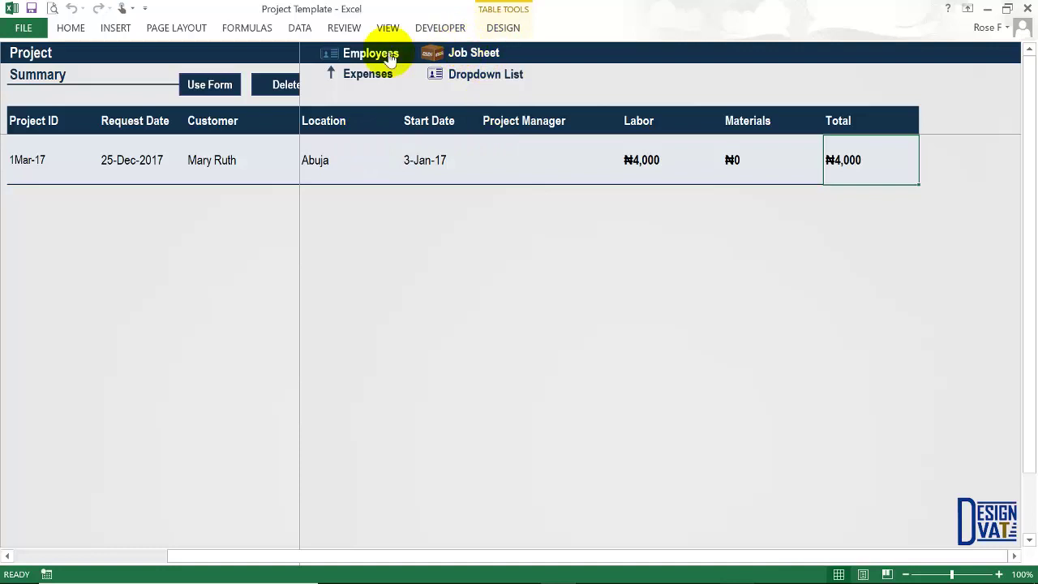
left_click(641, 160)
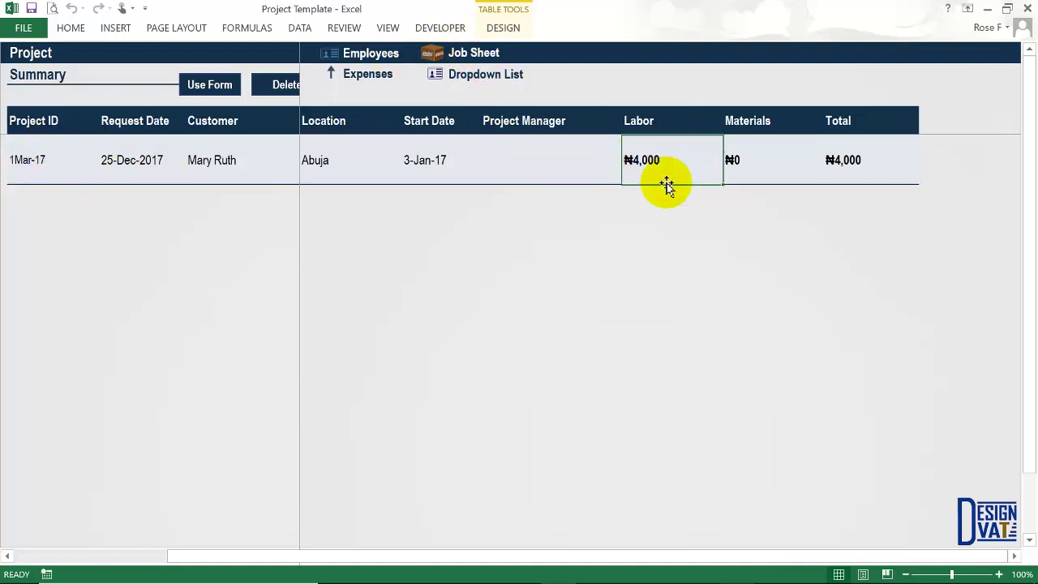
left_click(856, 157)
left_click(733, 161)
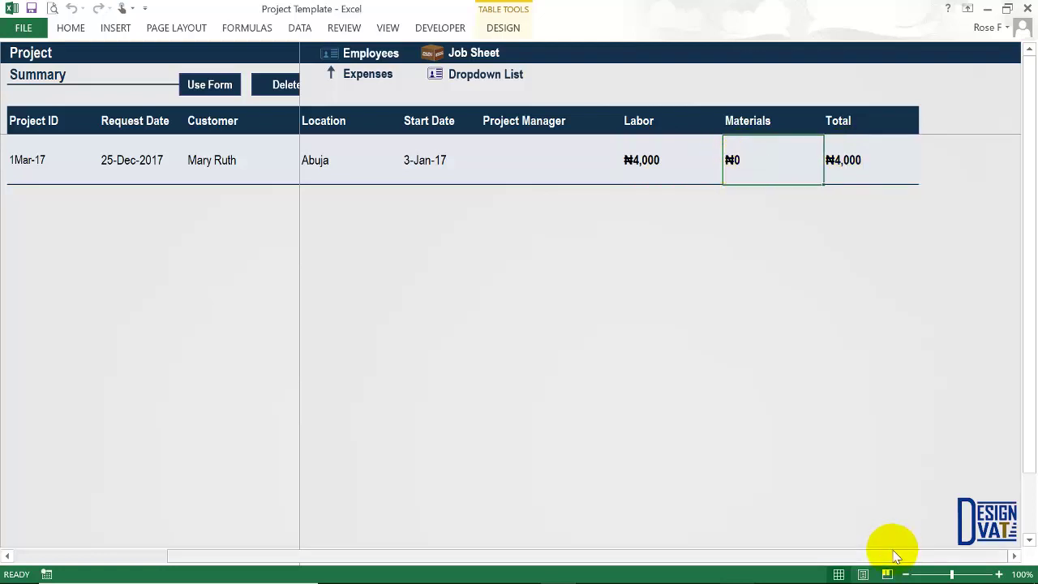
left_click_drag(894, 557, 413, 540)
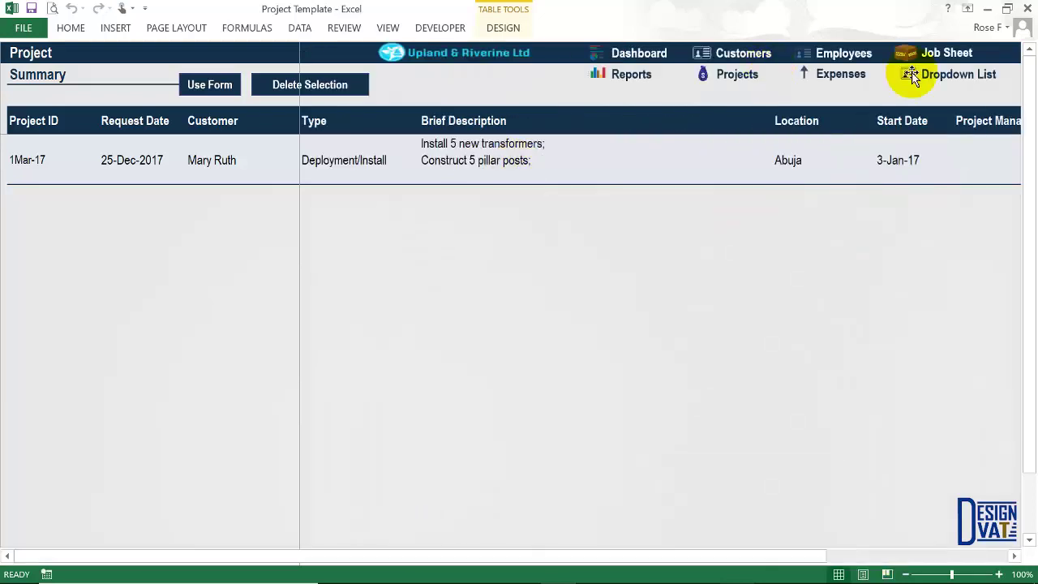
left_click(957, 53)
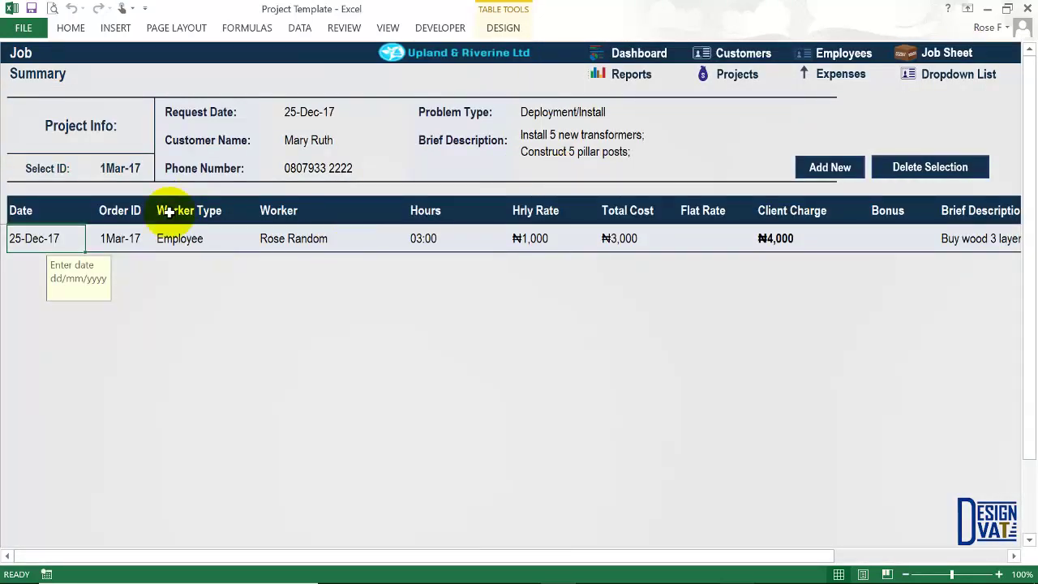
Add a new job line dated 25-12-2017 for order 1Mar-17, Employee type, second employee as worker.
left_click(821, 168)
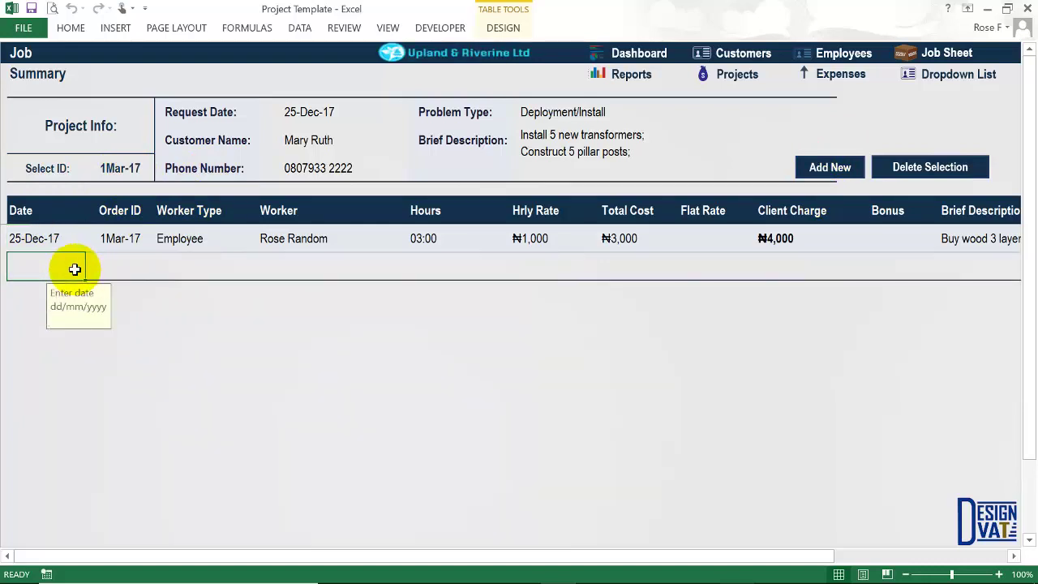
type("25-12-2017")
left_click(139, 258)
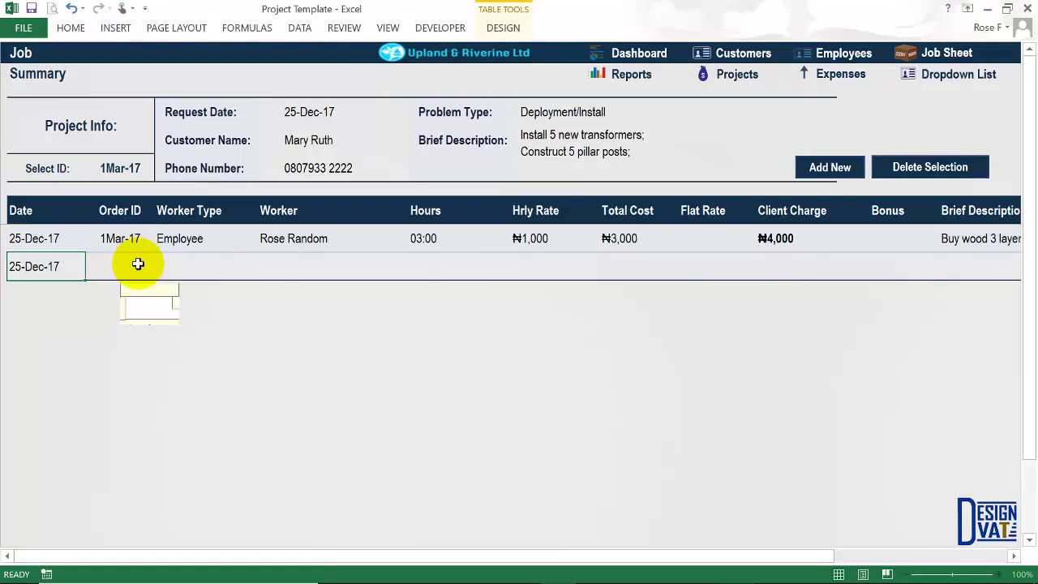
left_click(157, 272)
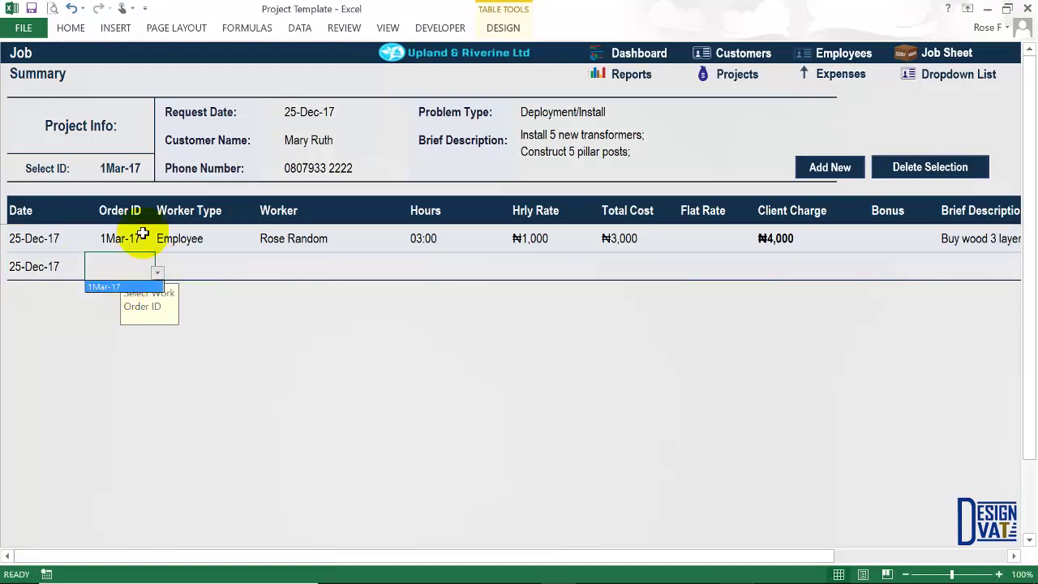
key("Return")
key("Tab")
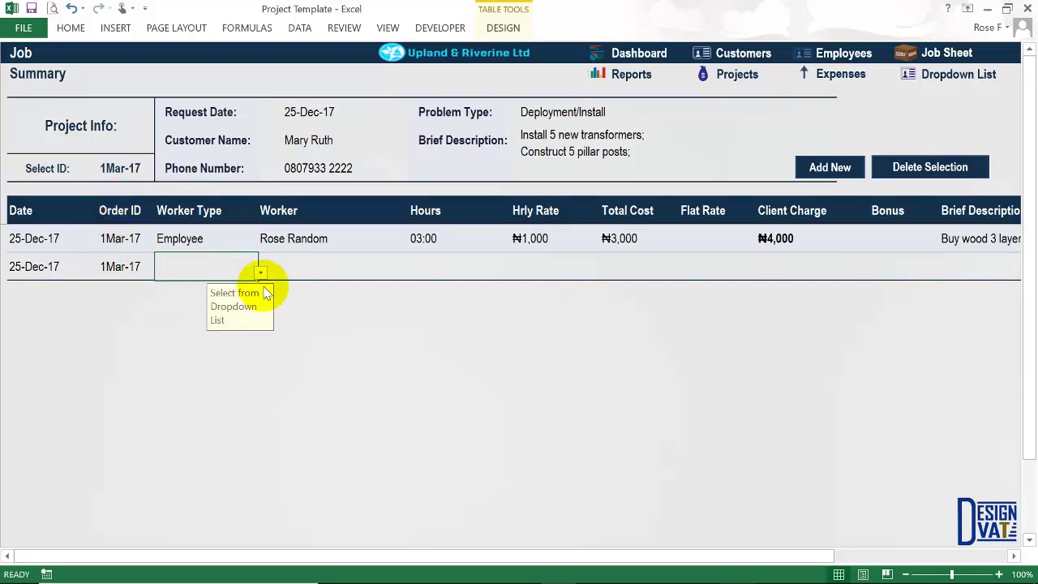
left_click(260, 273)
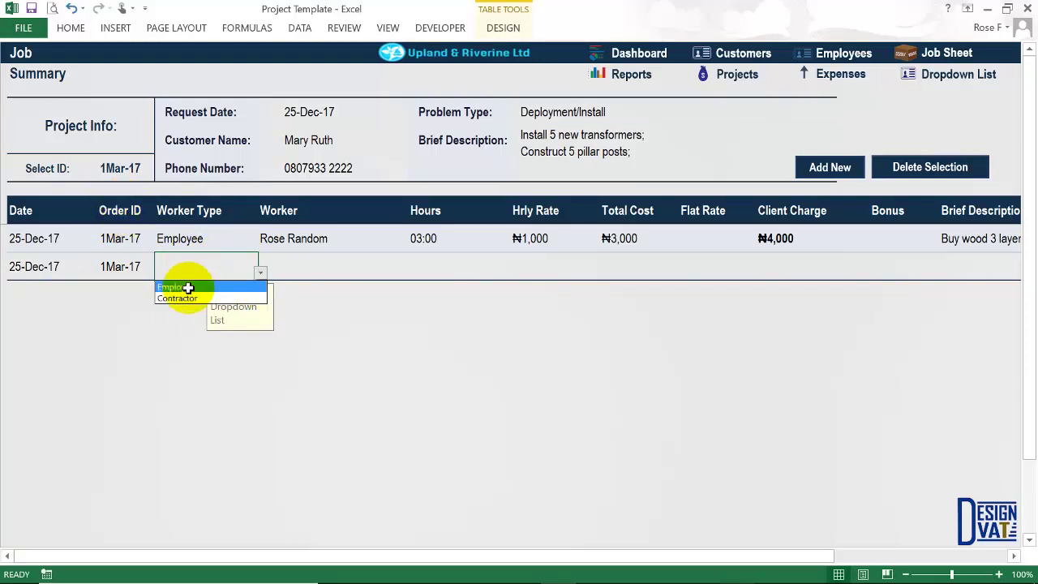
left_click(187, 285)
left_click(328, 276)
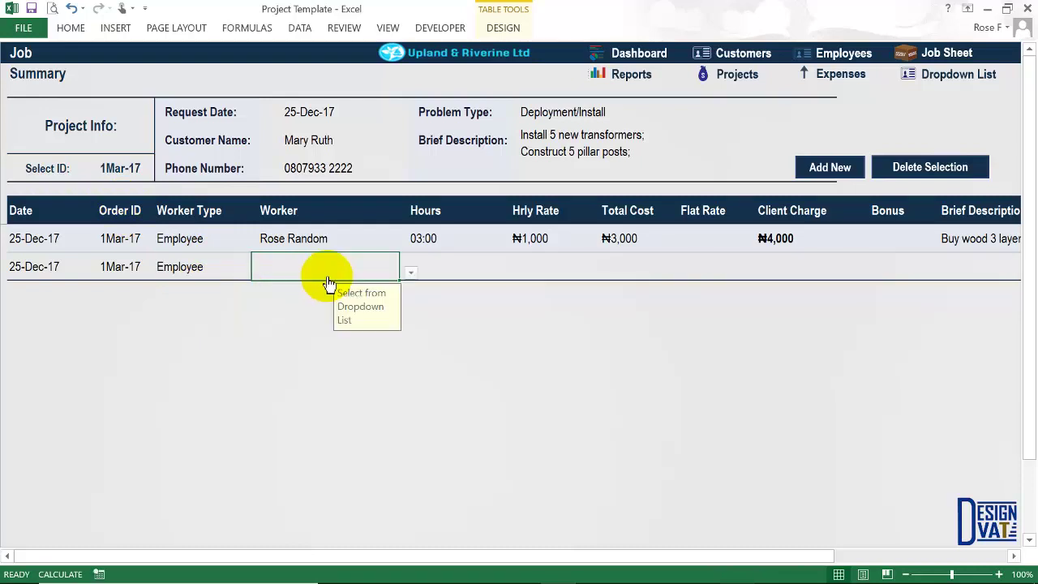
left_click(409, 273)
left_click(289, 299)
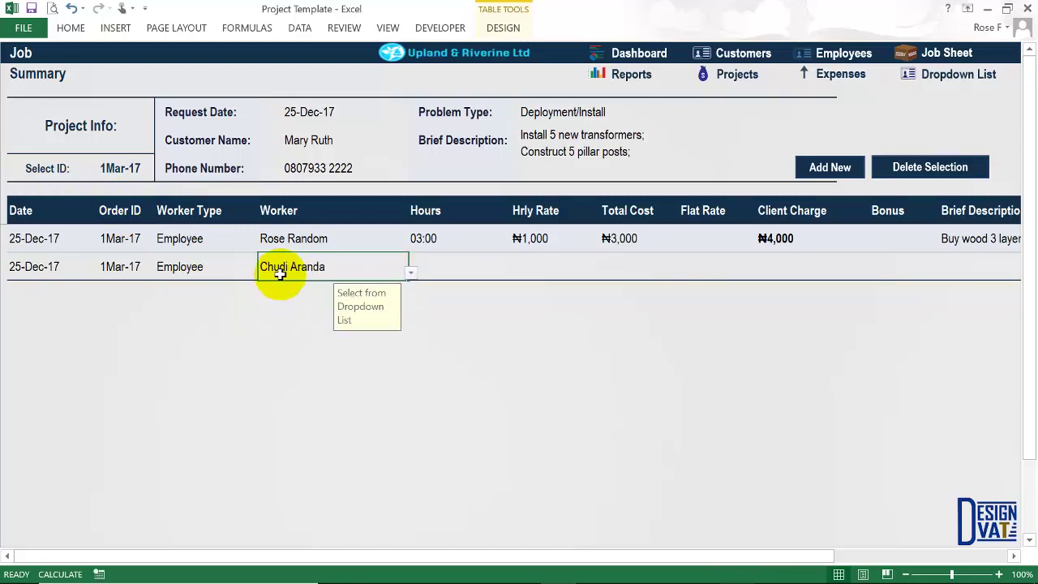
Enter 5:00 hours at a ₦700 hourly rate, check the ₦3,500 total, then select hours and rate.
left_click(429, 266)
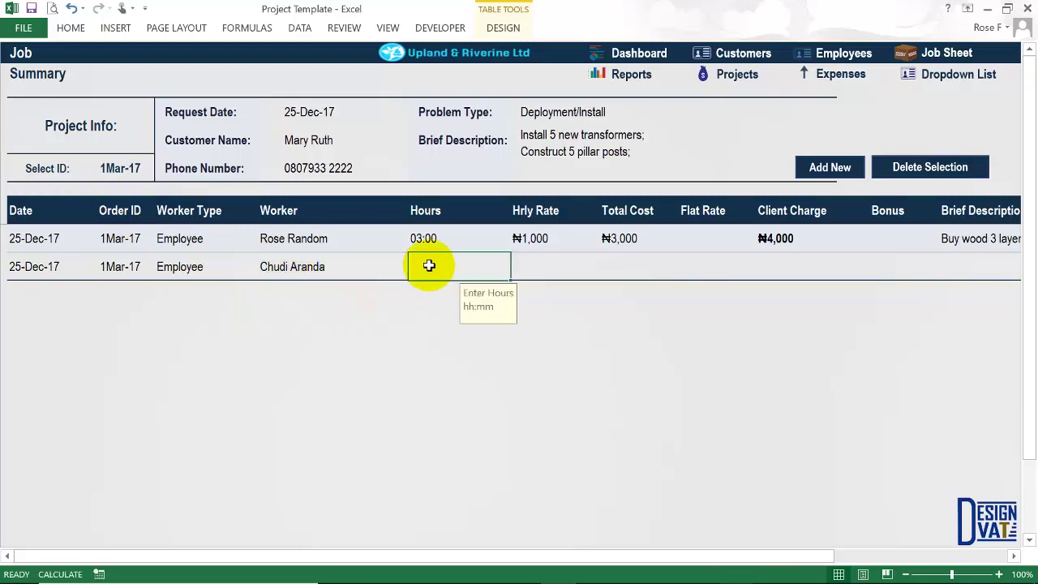
type("5:00")
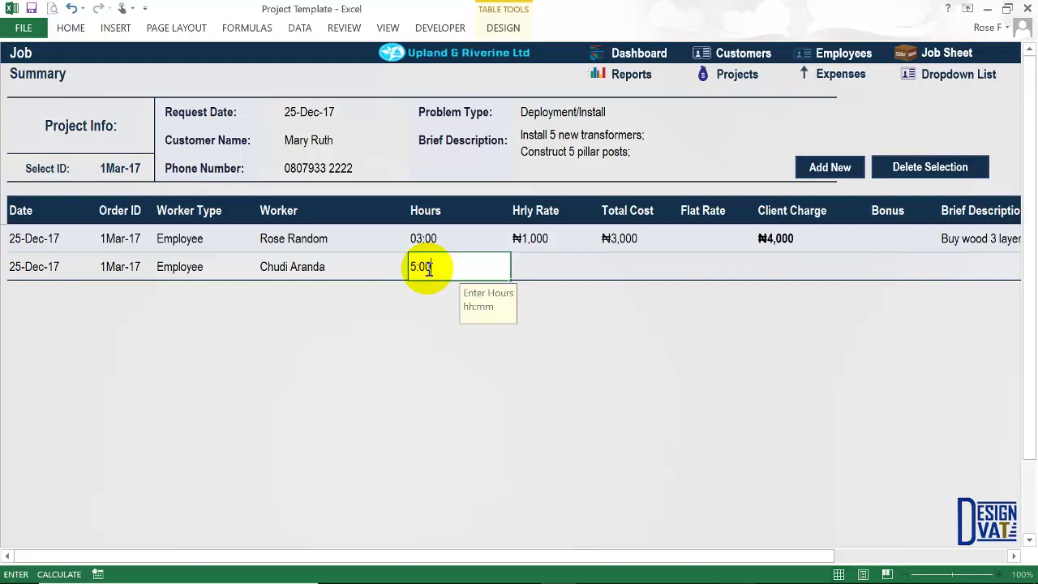
key("Tab")
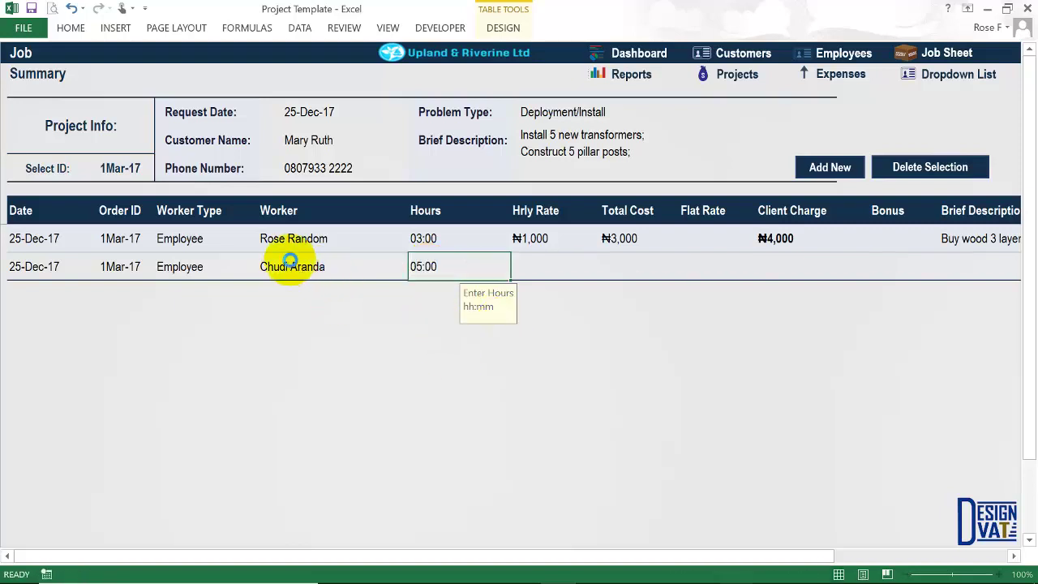
left_click(554, 267)
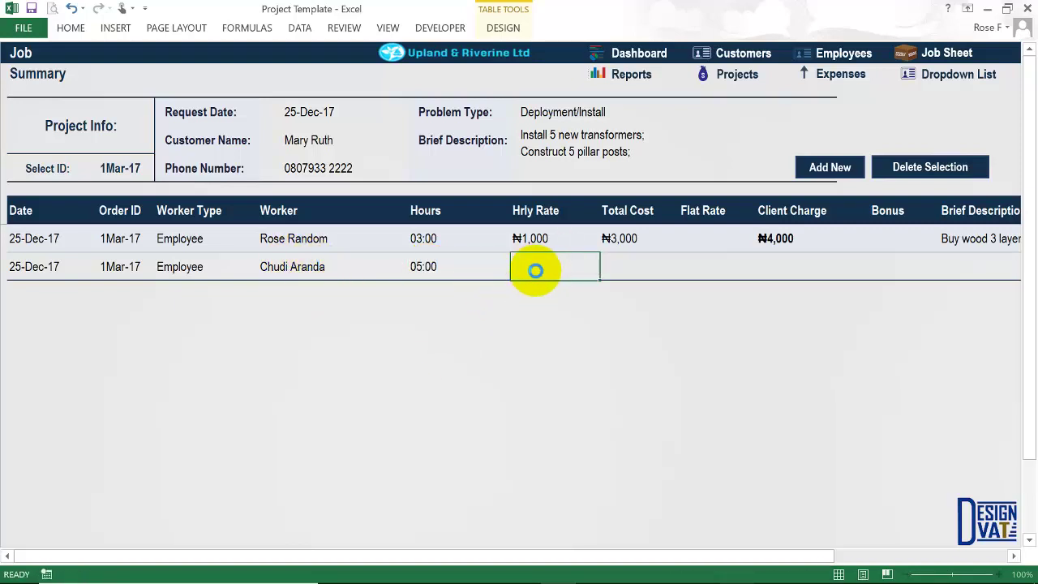
type("700")
left_click(621, 266)
left_click(512, 268)
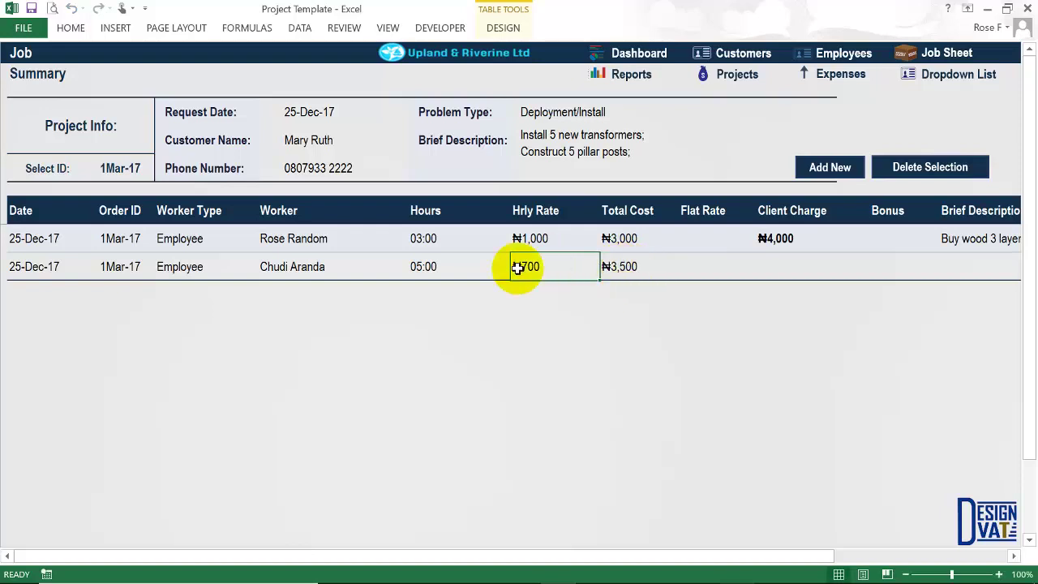
left_click(623, 266)
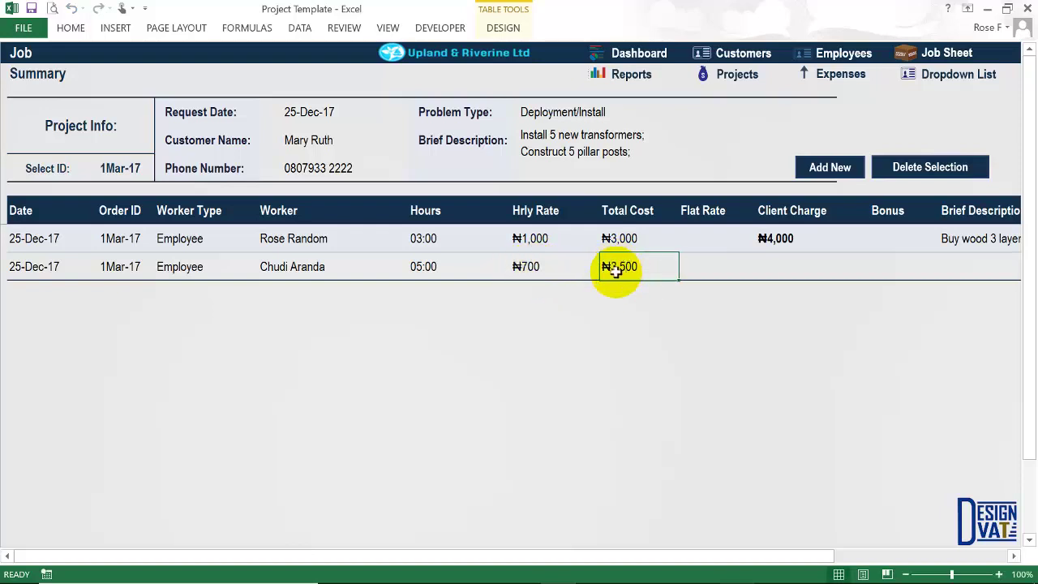
left_click(272, 269)
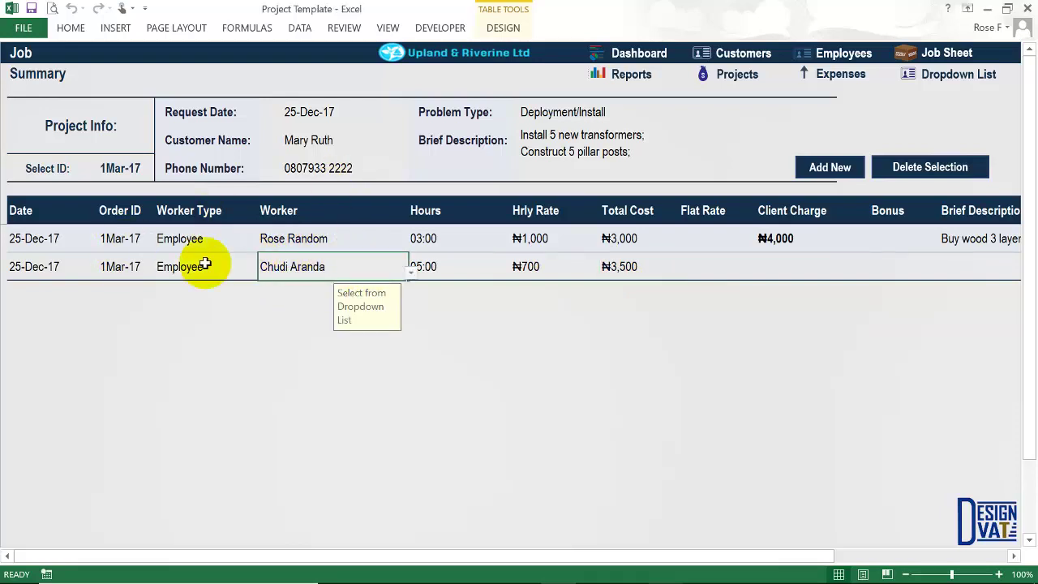
left_click(633, 267)
left_click(297, 270)
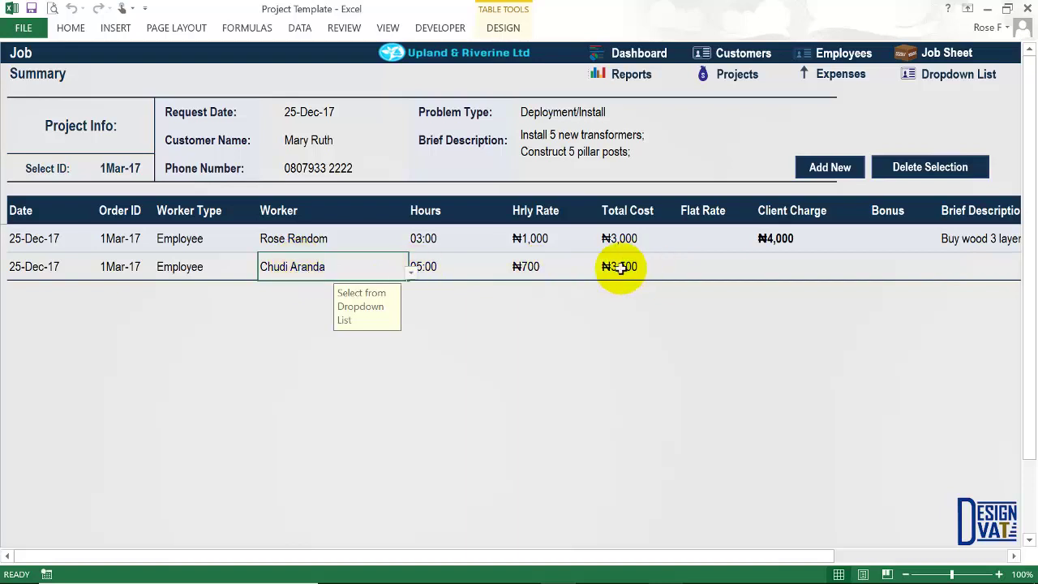
left_click_drag(428, 265, 519, 266)
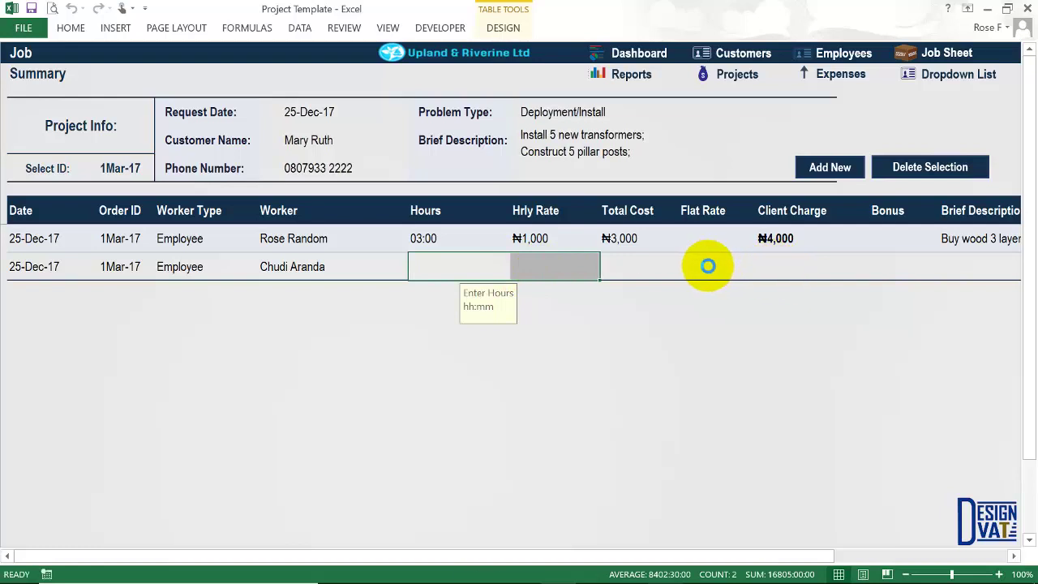
Give the second line a ₦3,000 flat rate and compare its cells with the first line's.
left_click(707, 266)
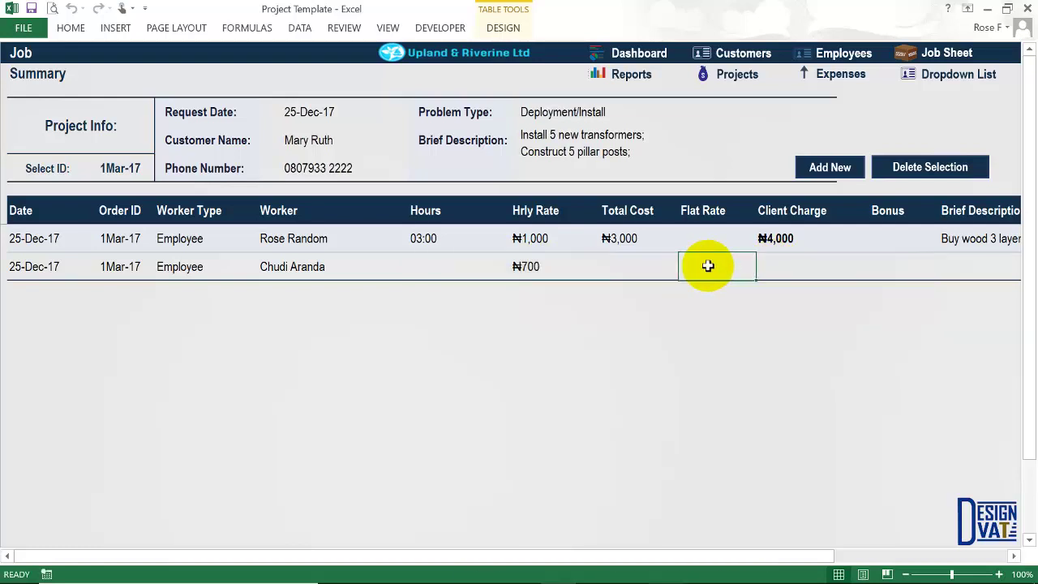
type("3000")
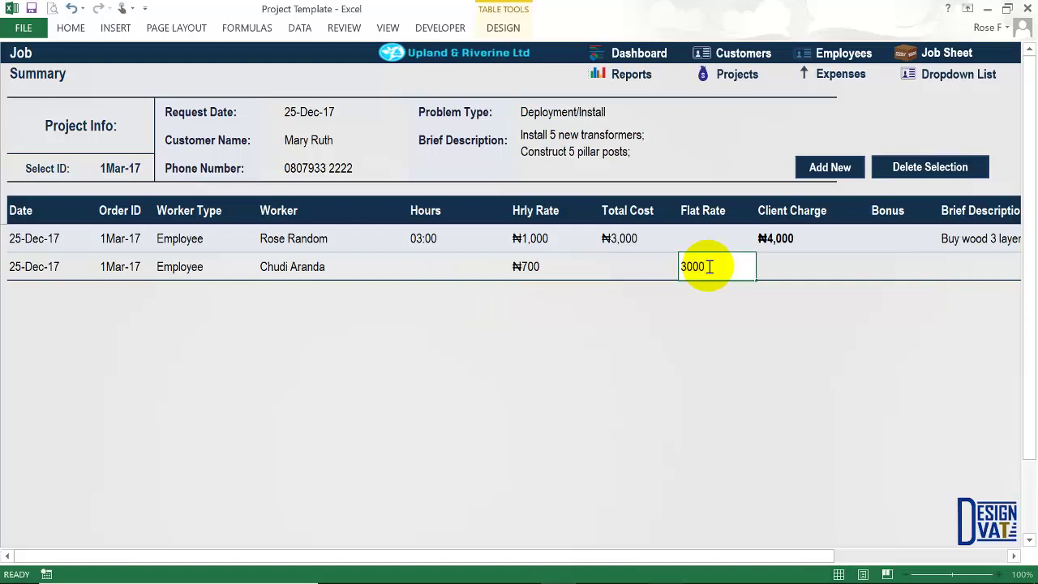
key("Tab")
left_click(708, 266)
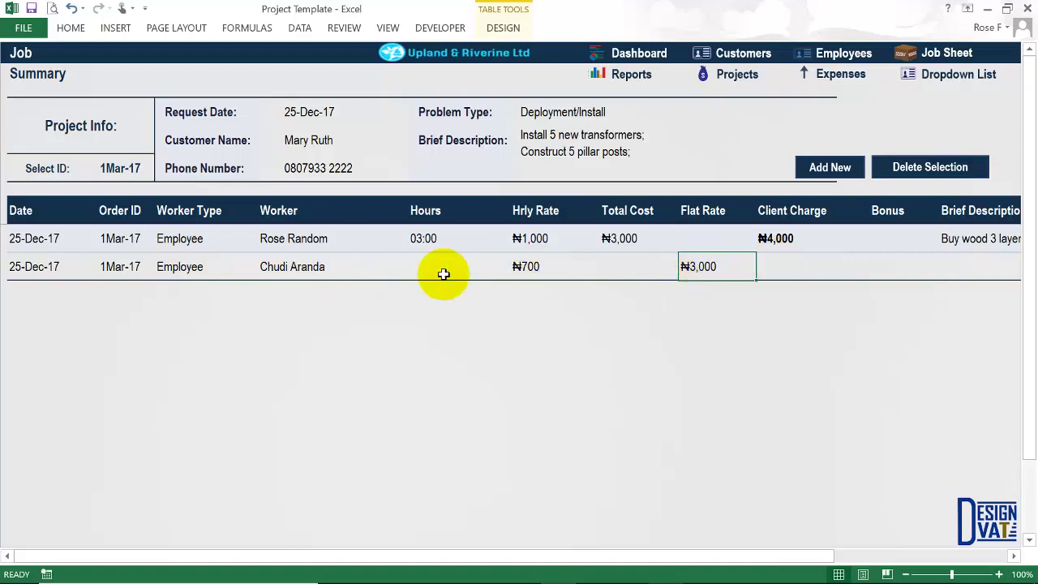
left_click_drag(432, 273, 641, 268)
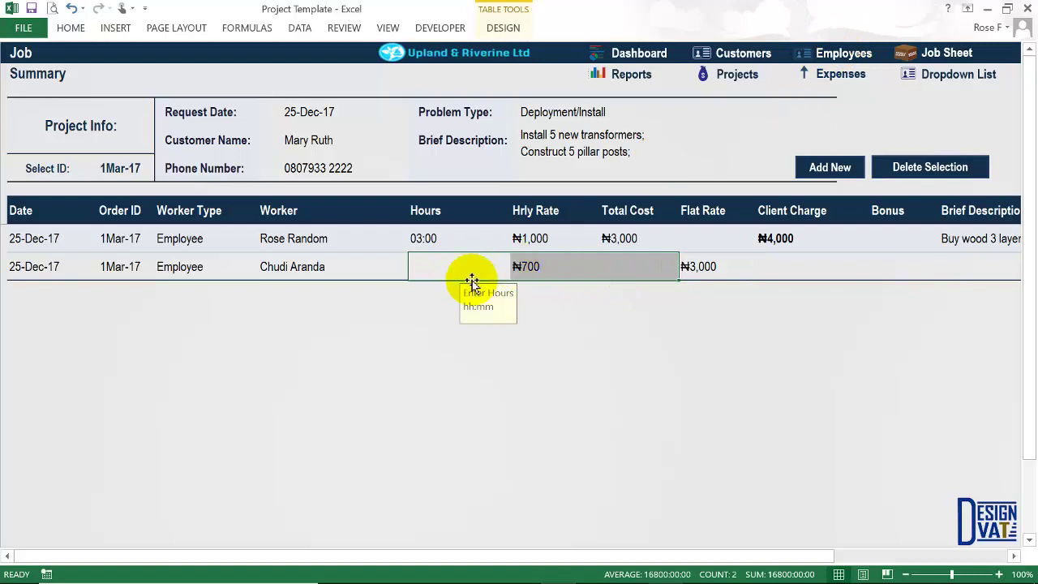
left_click(451, 272)
left_click(425, 237)
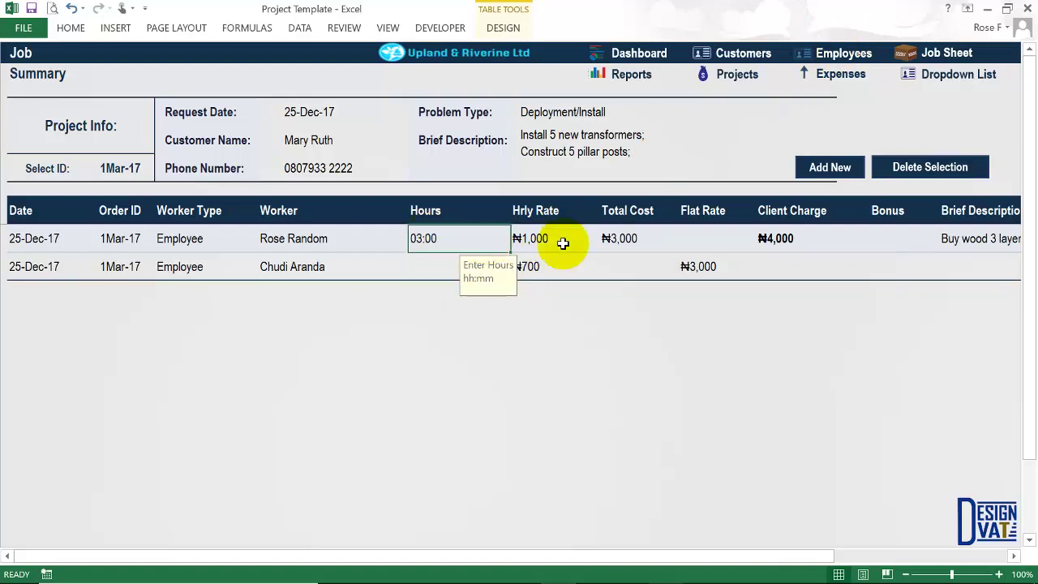
left_click_drag(563, 243, 619, 244)
left_click(443, 271)
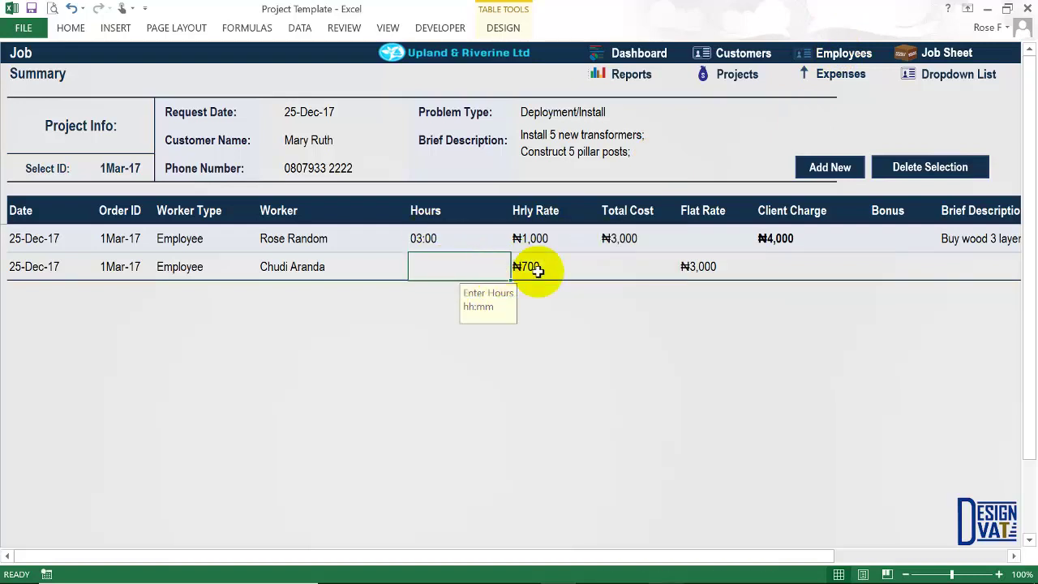
left_click(732, 267, "shift")
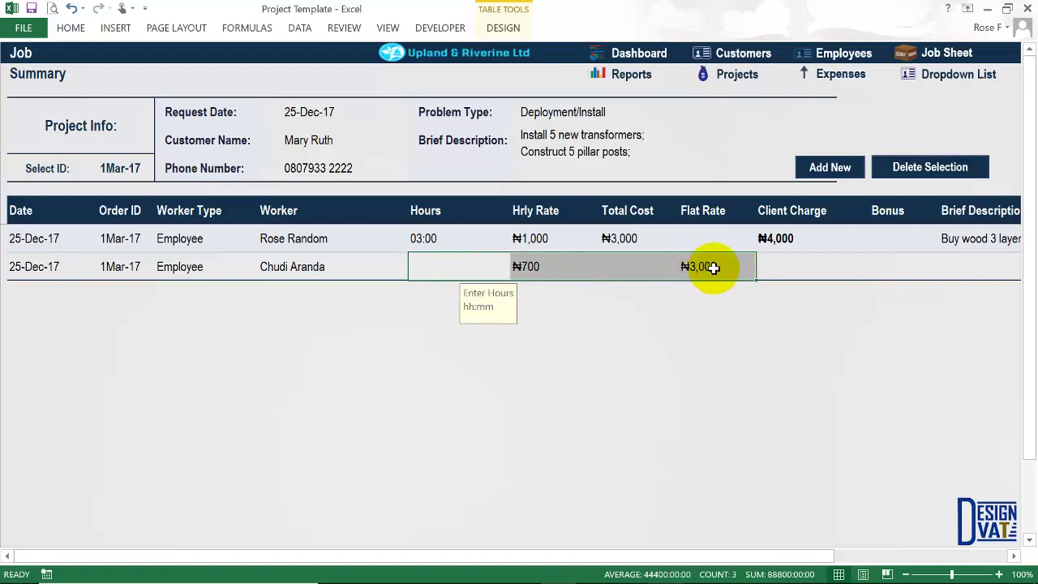
Set the second line's client charge to ₦3,500.
left_click(712, 268)
left_click(781, 268)
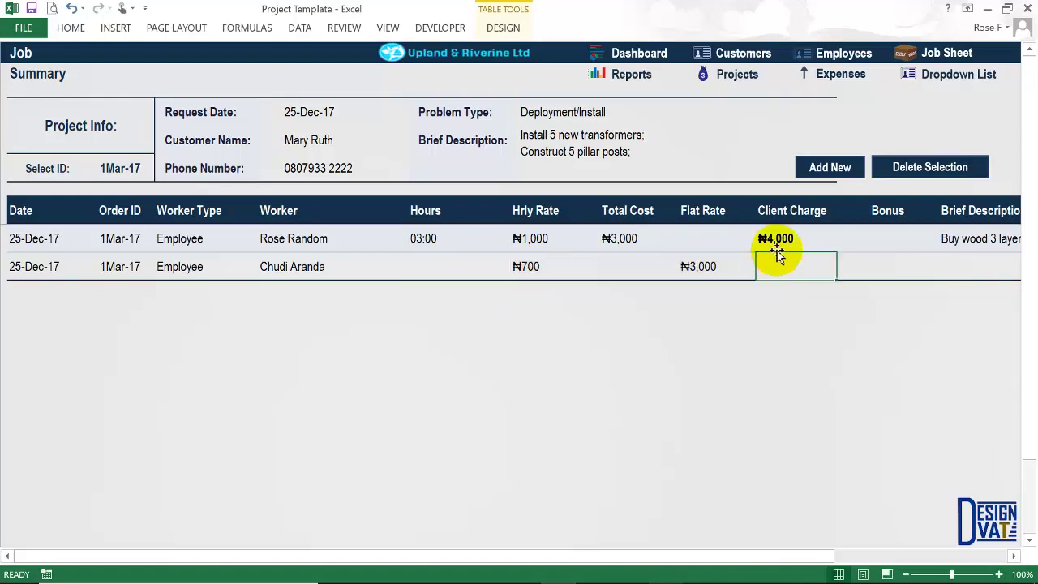
left_click(697, 265)
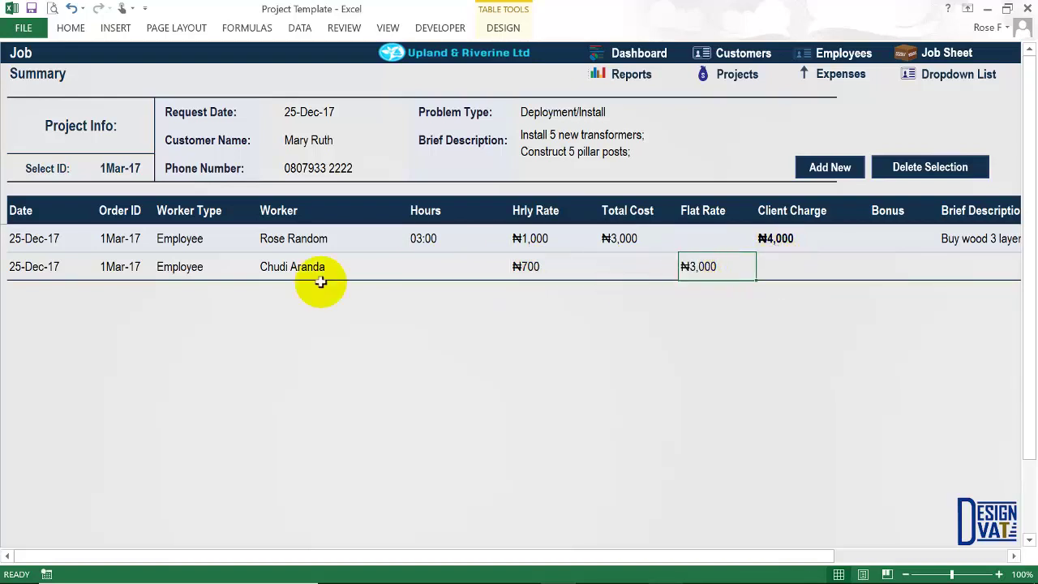
left_click(770, 258)
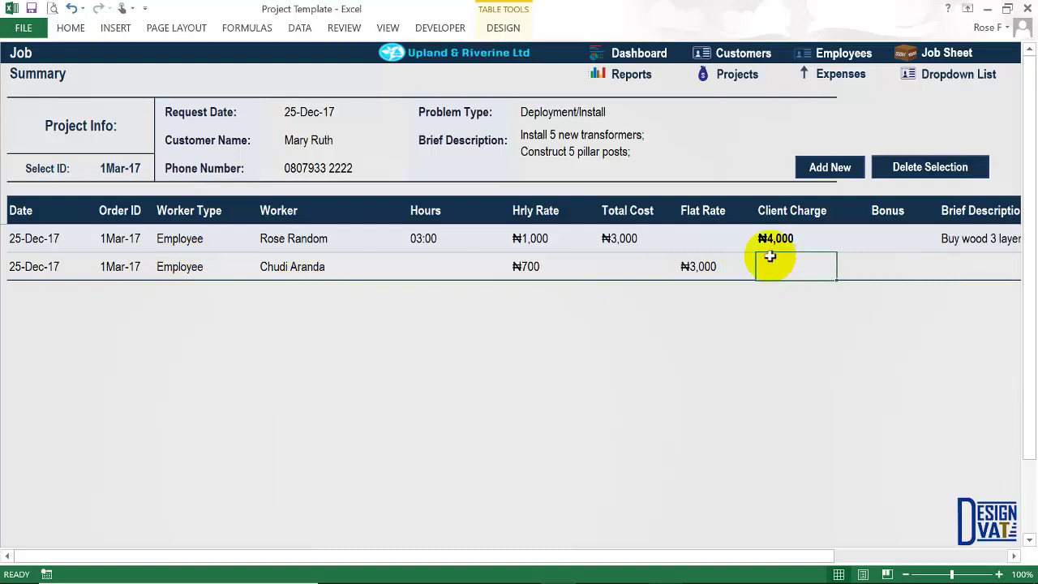
type("3500")
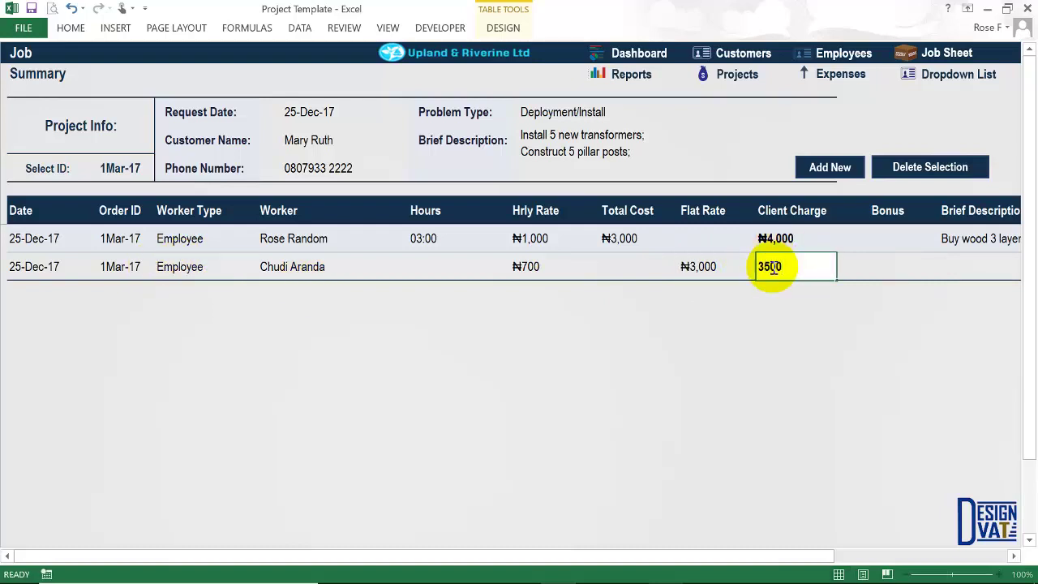
key("Tab")
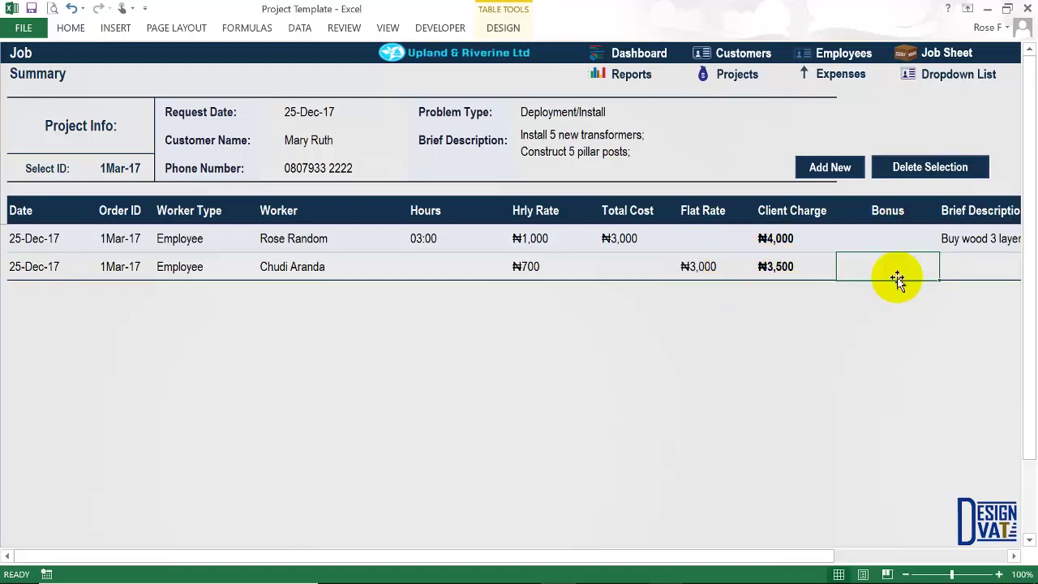
Enter 'Drive Customer to site, and workers to field' as the second 1Mar-17 job line's Brief Description.
left_click(1014, 556)
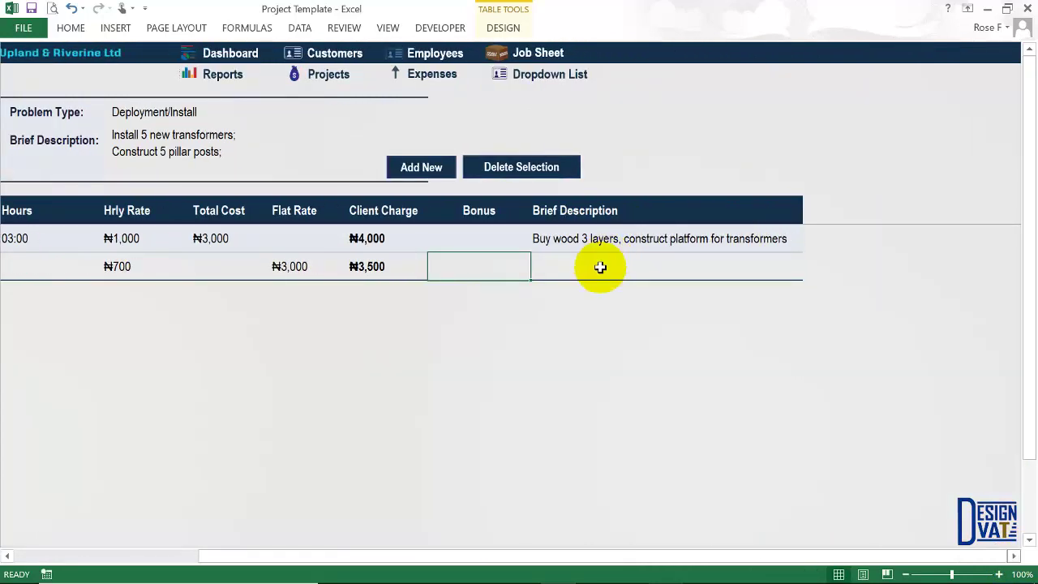
left_click(600, 267)
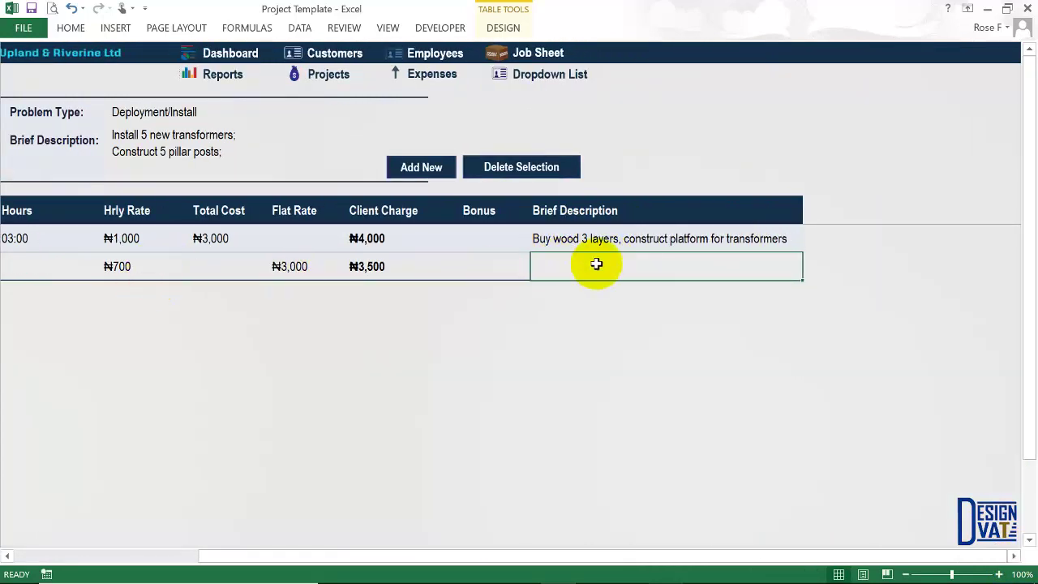
type("D")
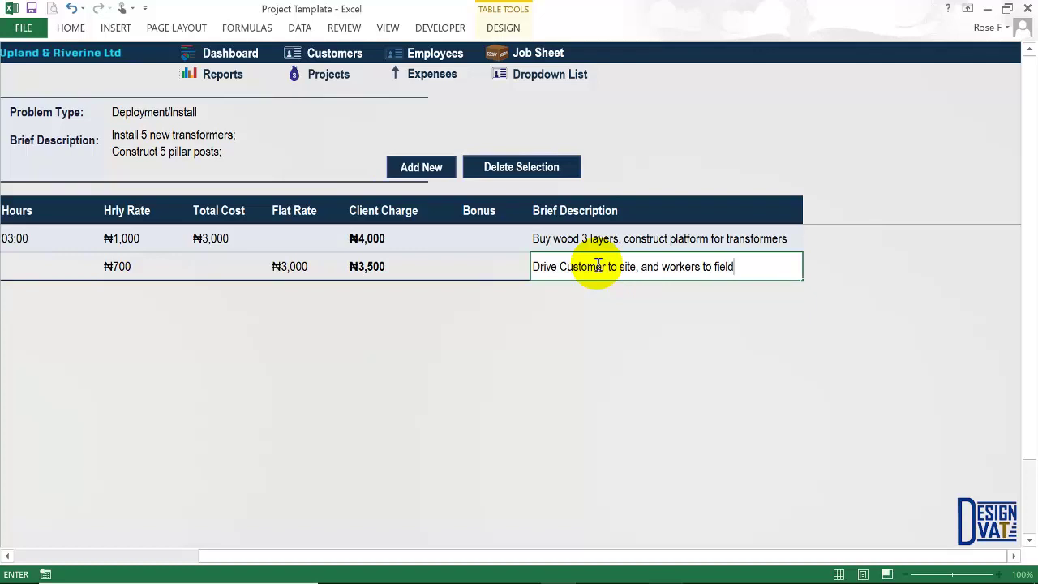
key("Return")
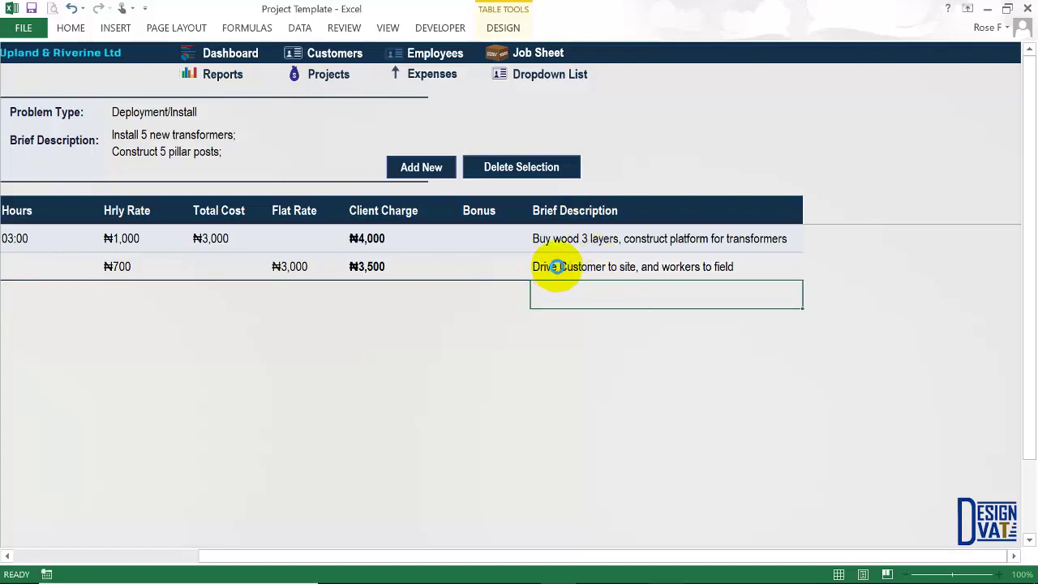
left_click(552, 265)
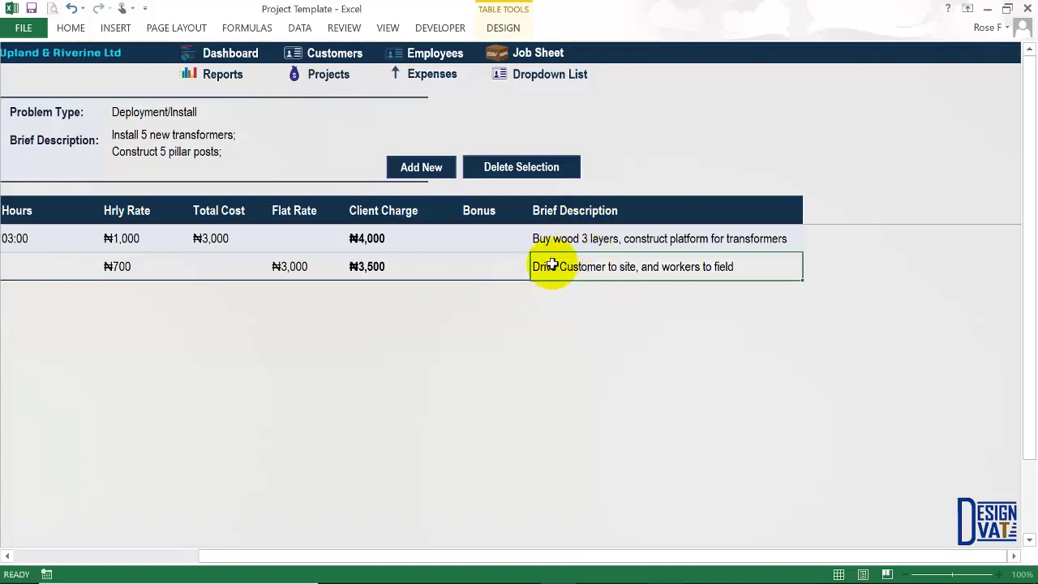
left_click_drag(967, 556, 278, 563)
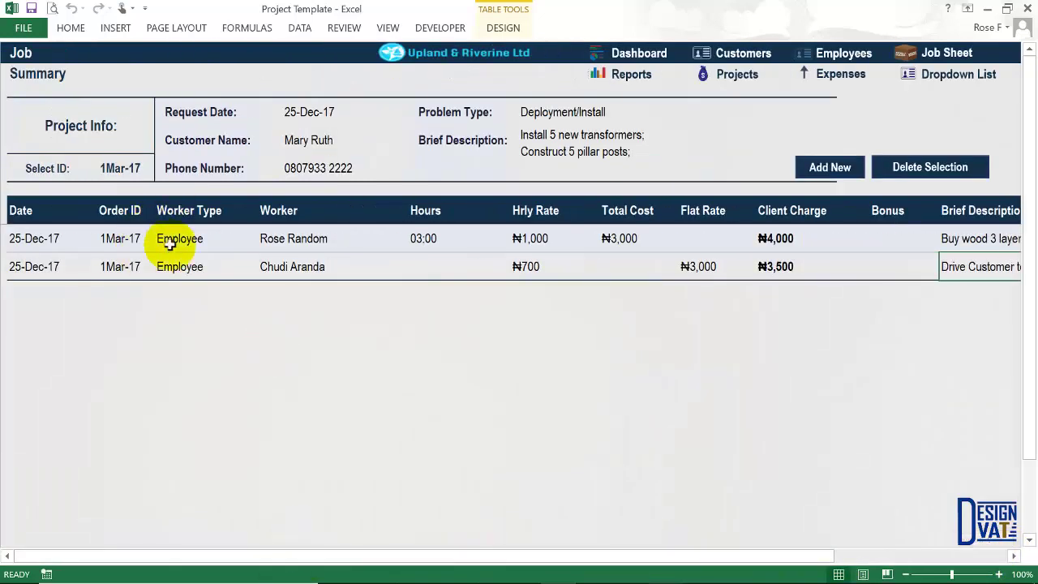
left_click(112, 168)
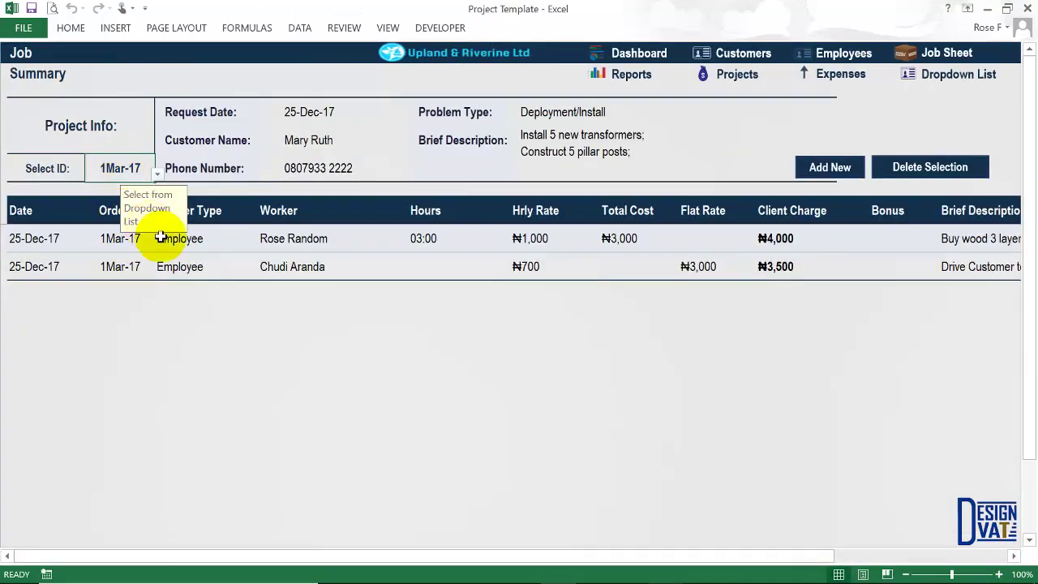
Switch to the Project summary and check project 1Mar-17's ₦7,500 Labor total.
left_click(738, 75)
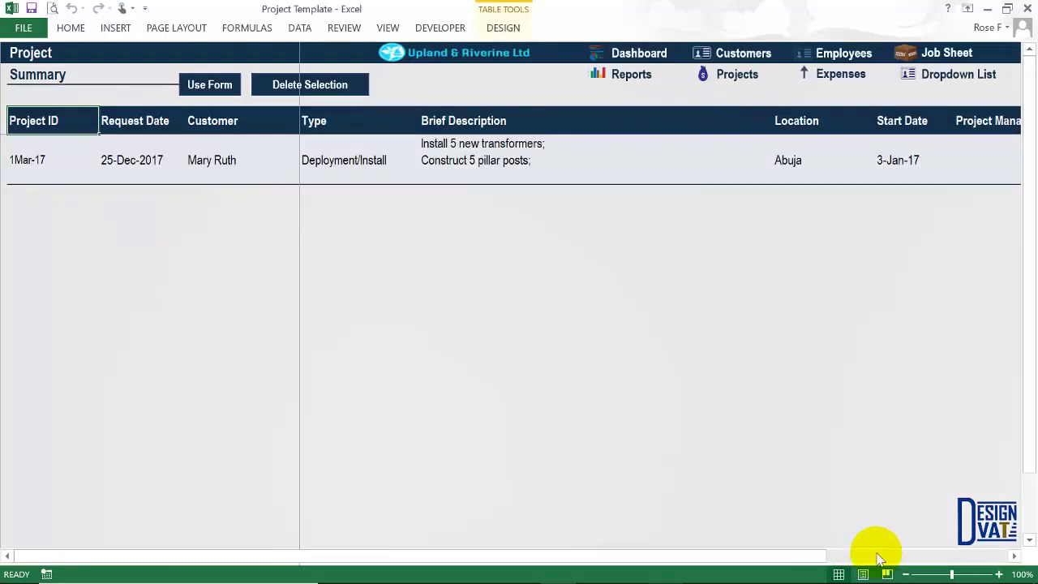
left_click_drag(795, 557, 965, 351)
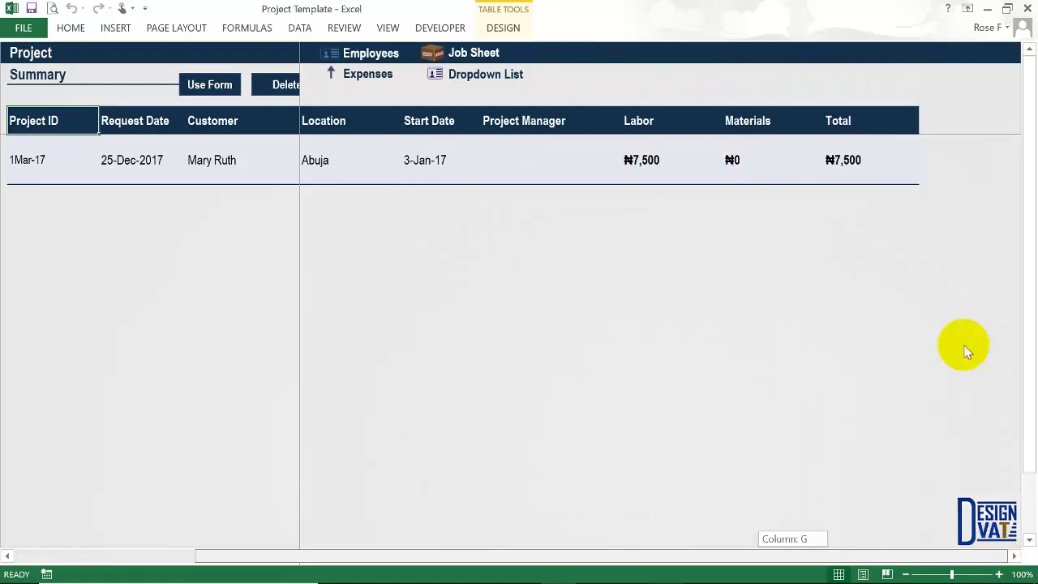
left_click(645, 158)
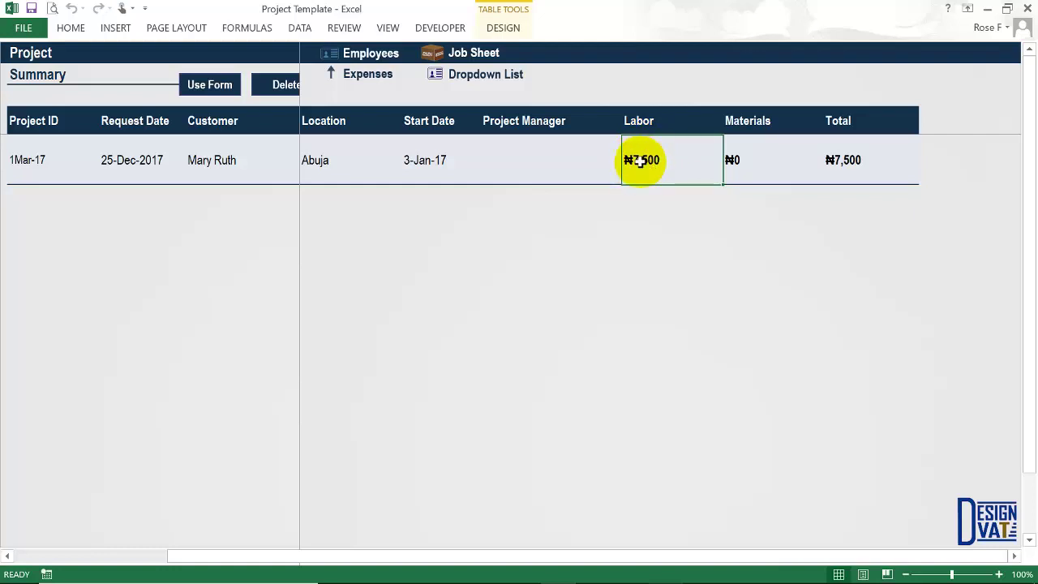
Back on the Job sheet, review the ₦4,000 and ₦3,500 client charges and the Employee worker type.
left_click(487, 51)
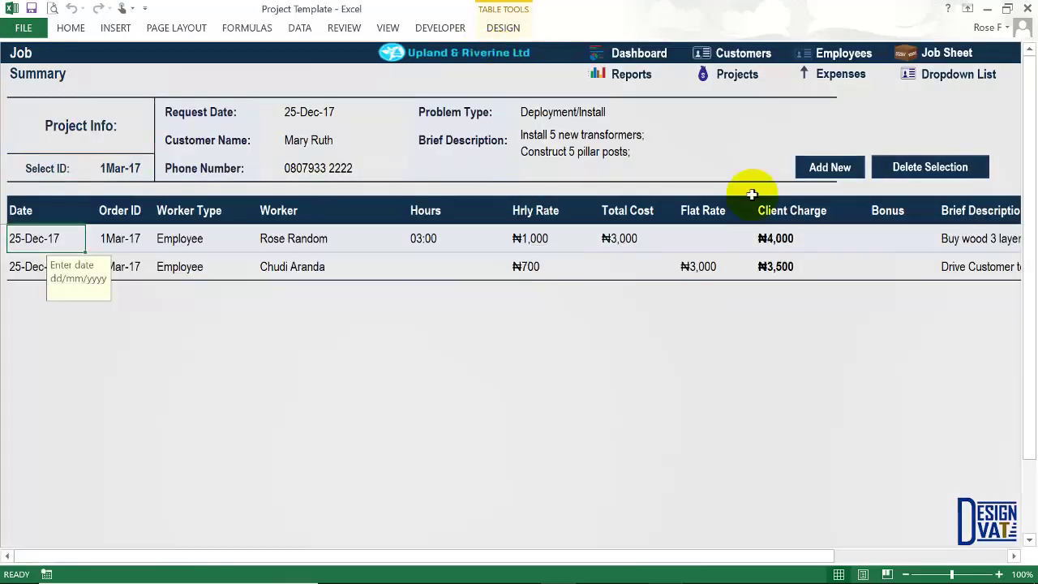
left_click(770, 243)
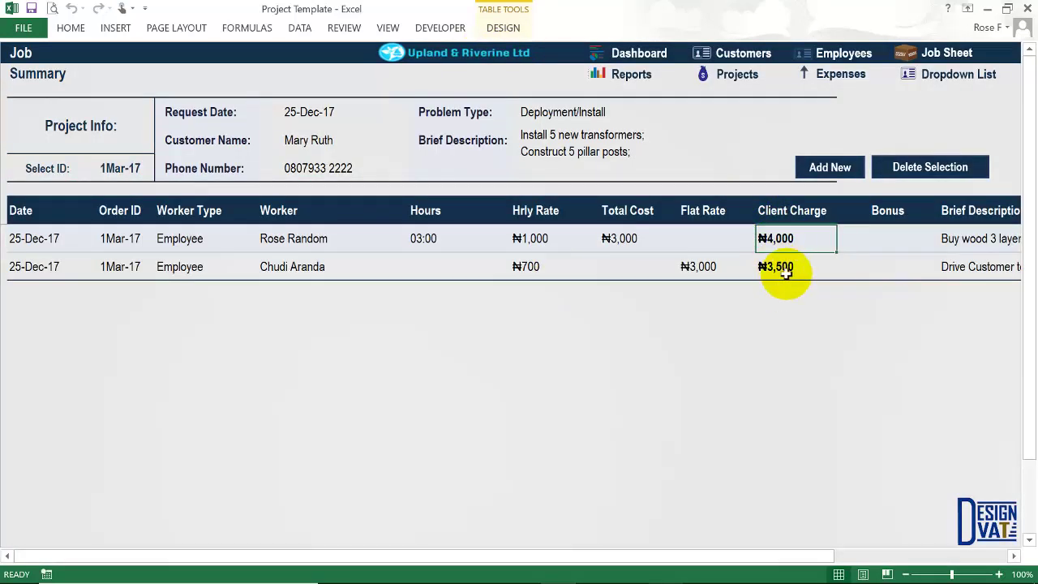
left_click(783, 269)
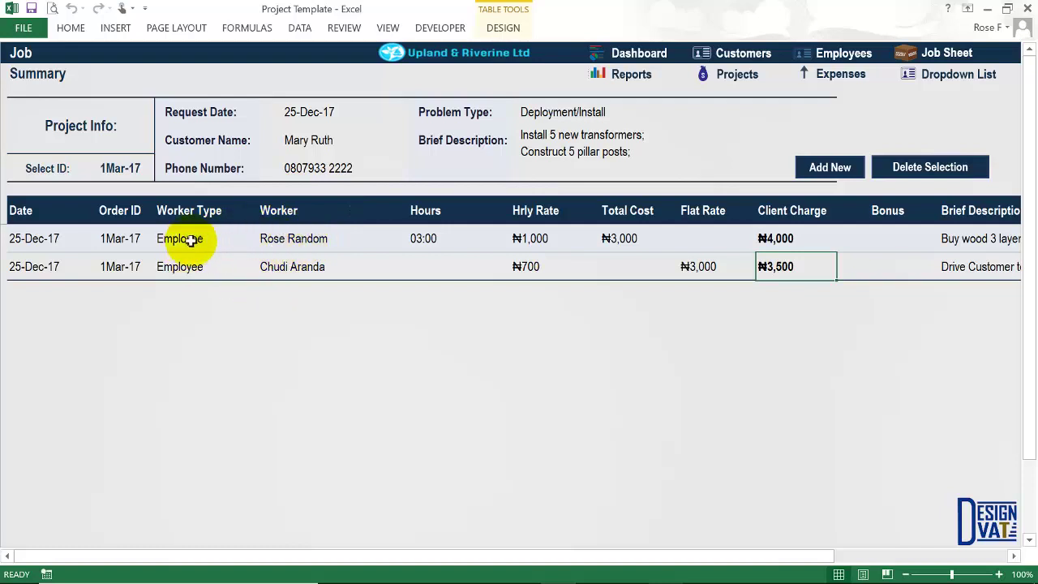
left_click(248, 246)
left_click(260, 245)
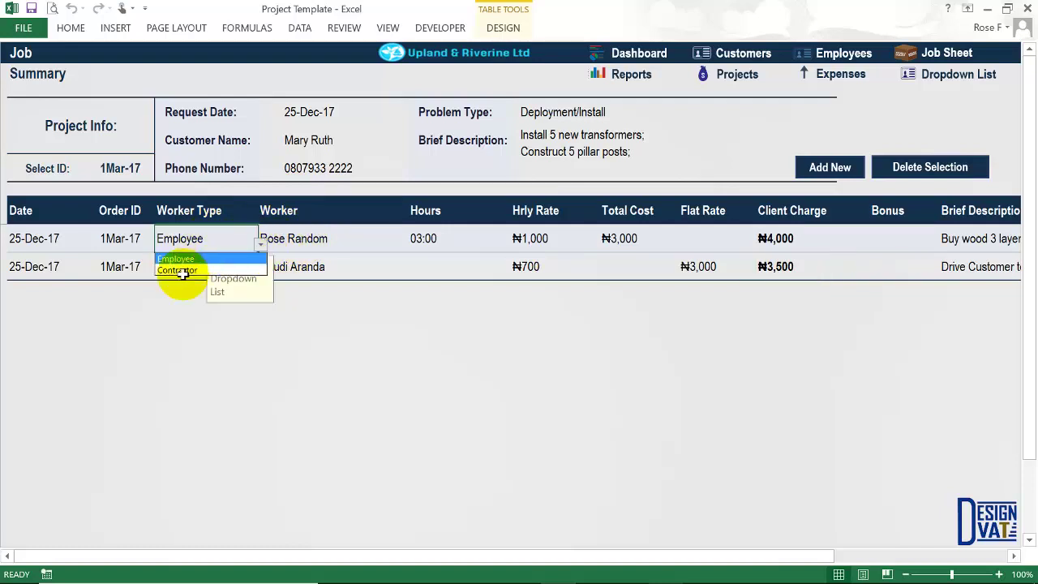
left_click(218, 241)
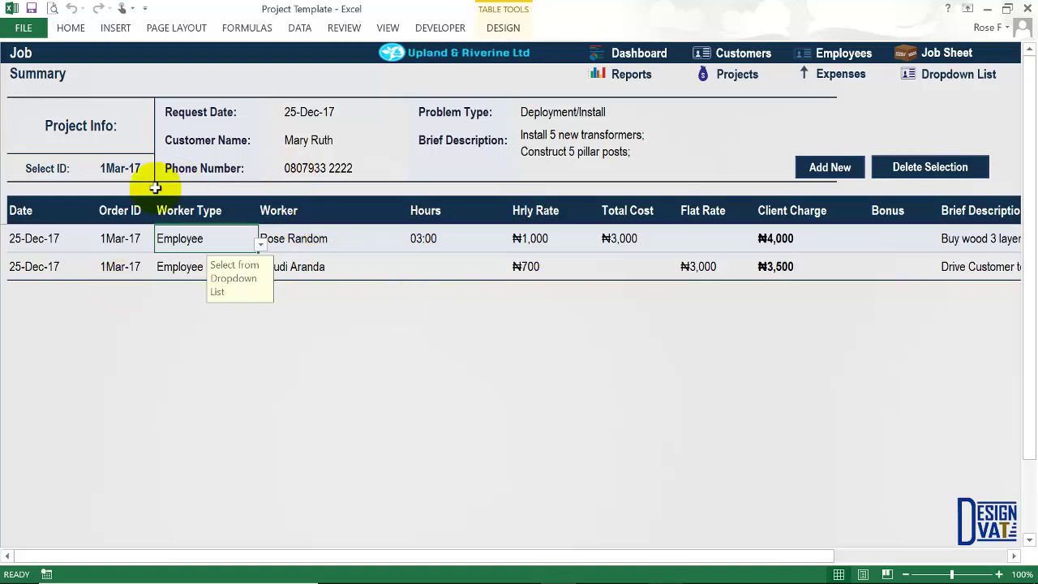
Add a blank third job line, then go to the Expense / Materials sheet.
left_click(121, 170)
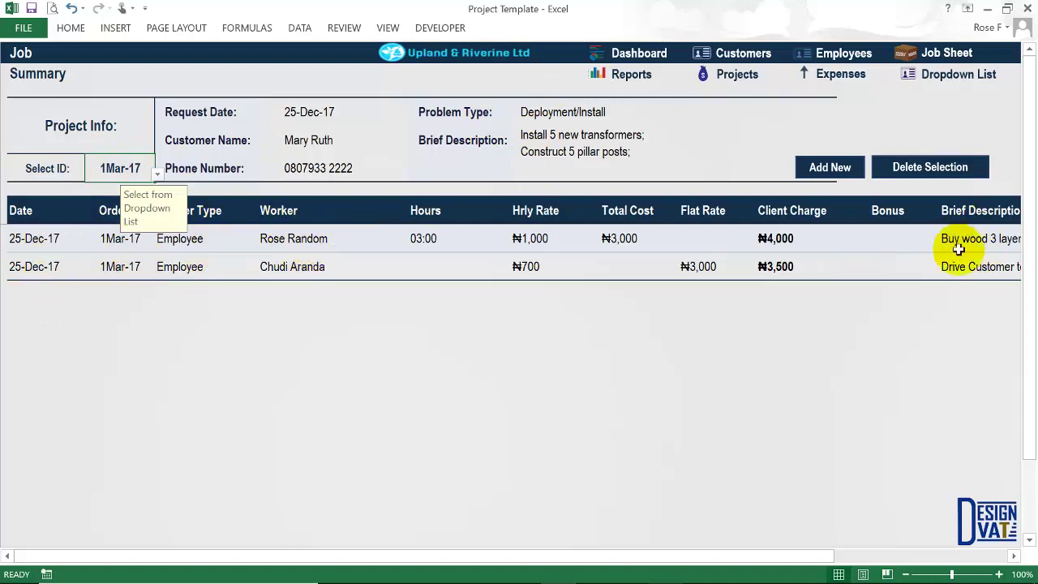
left_click(830, 167)
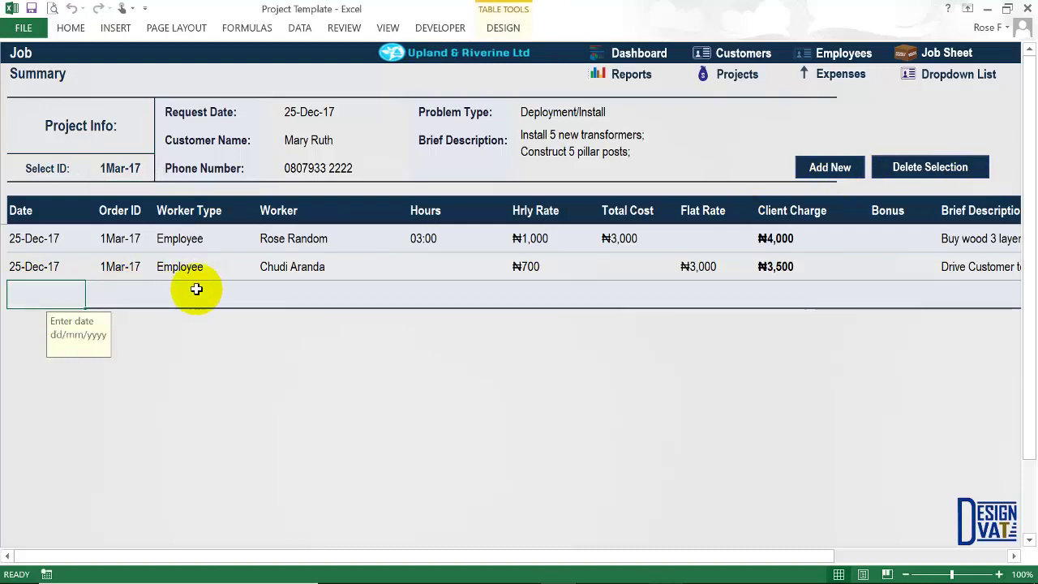
left_click(311, 294)
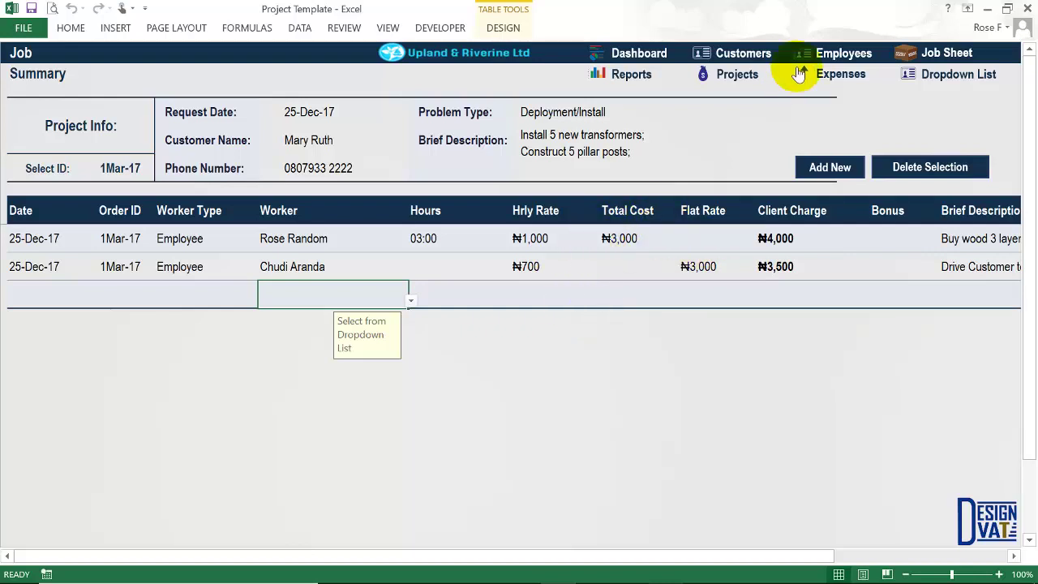
left_click(841, 81)
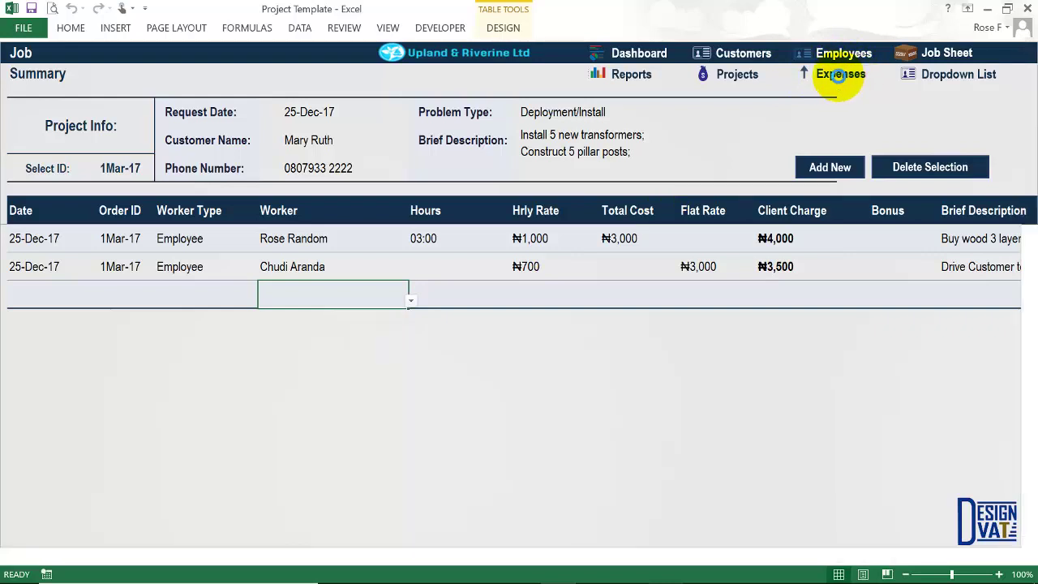
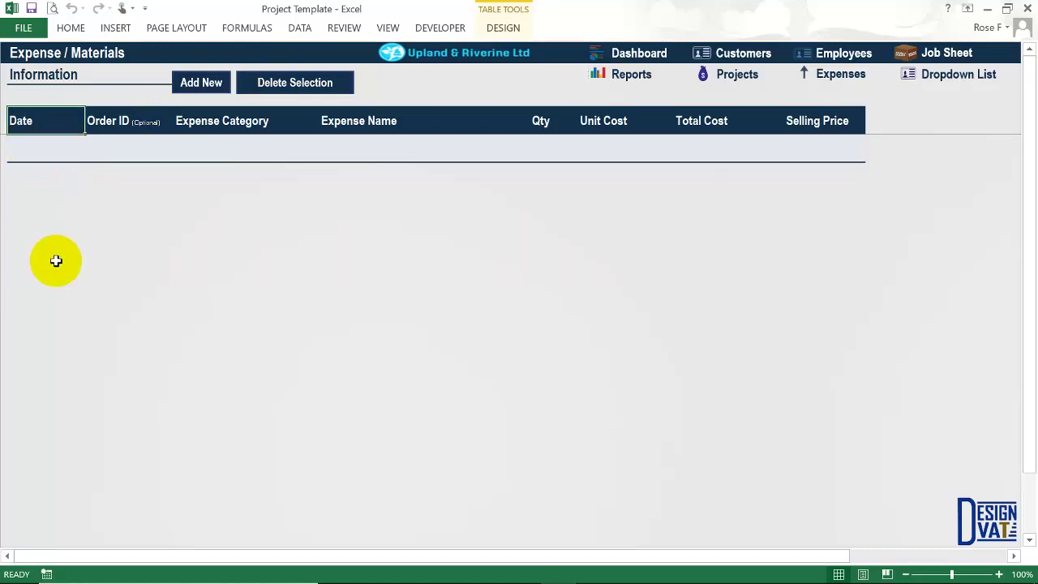
Look up the project's customer entry on the Project summary sheet.
left_click(737, 75)
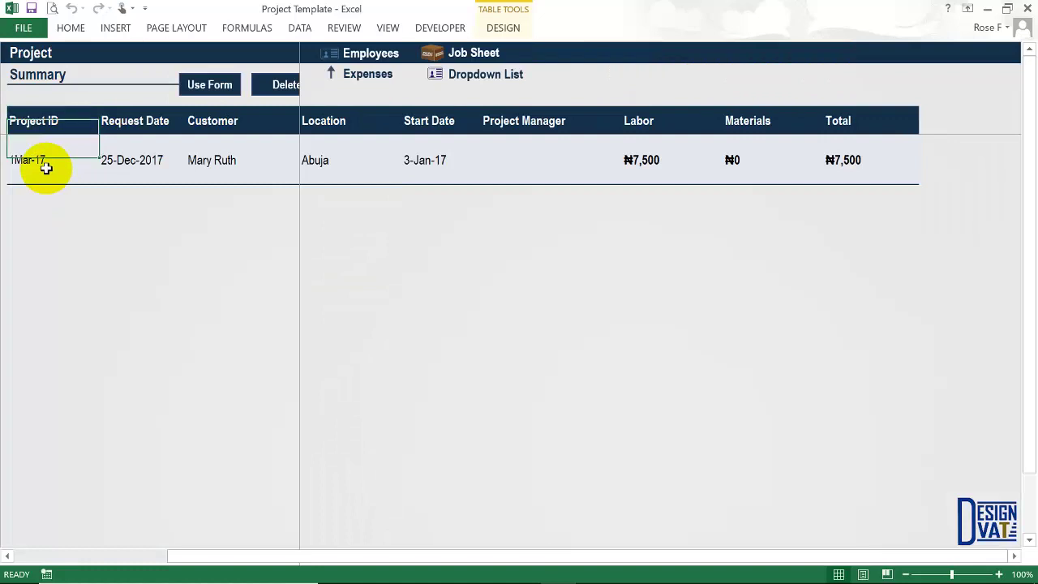
left_click(217, 163)
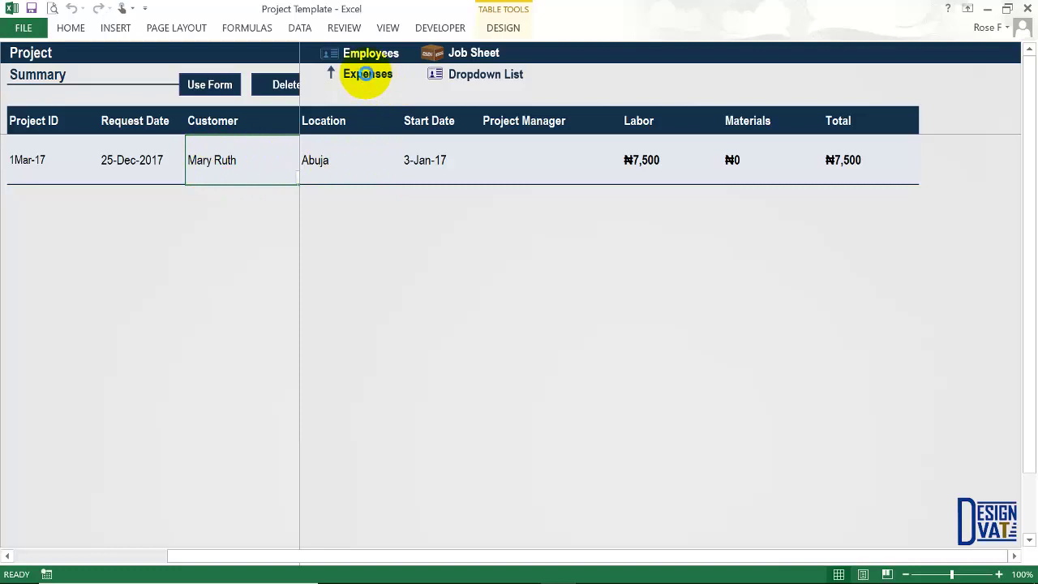
left_click(368, 74)
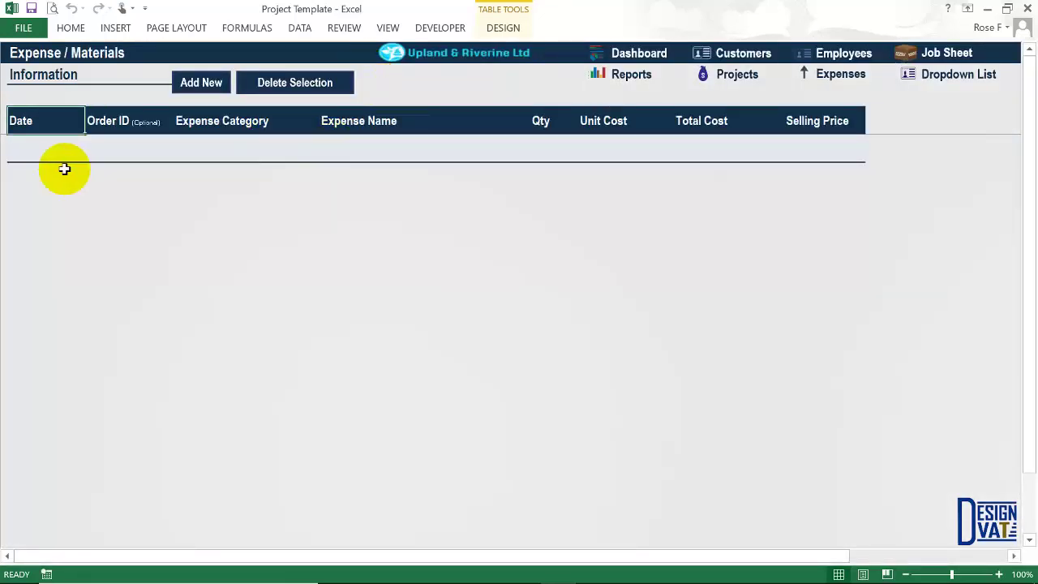
Start a new expense row dated 25-Dec-17 and assign it to work order 1Mar-17.
left_click(36, 150)
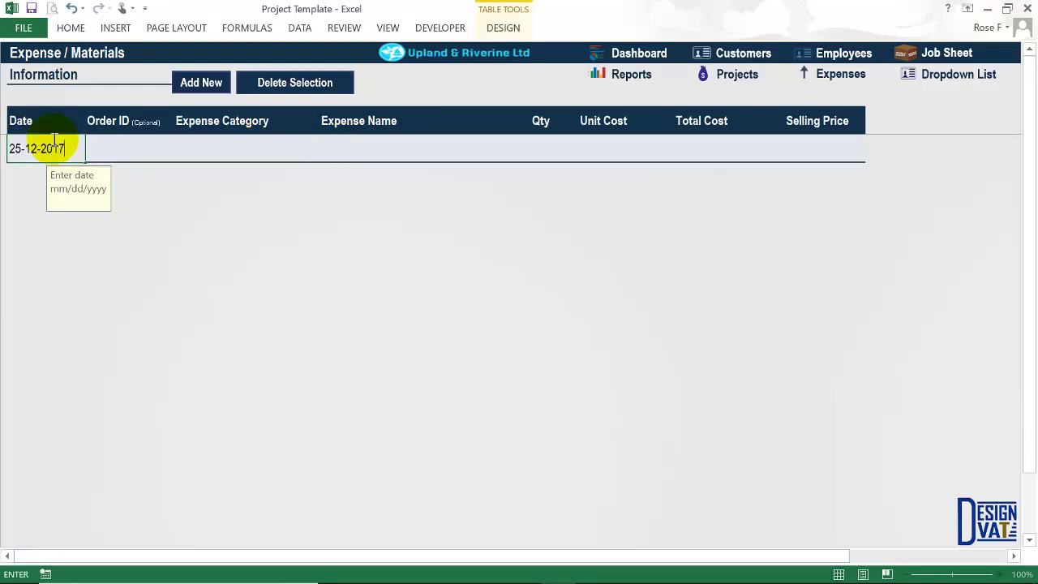
key("ctrl+Return")
left_click(106, 152)
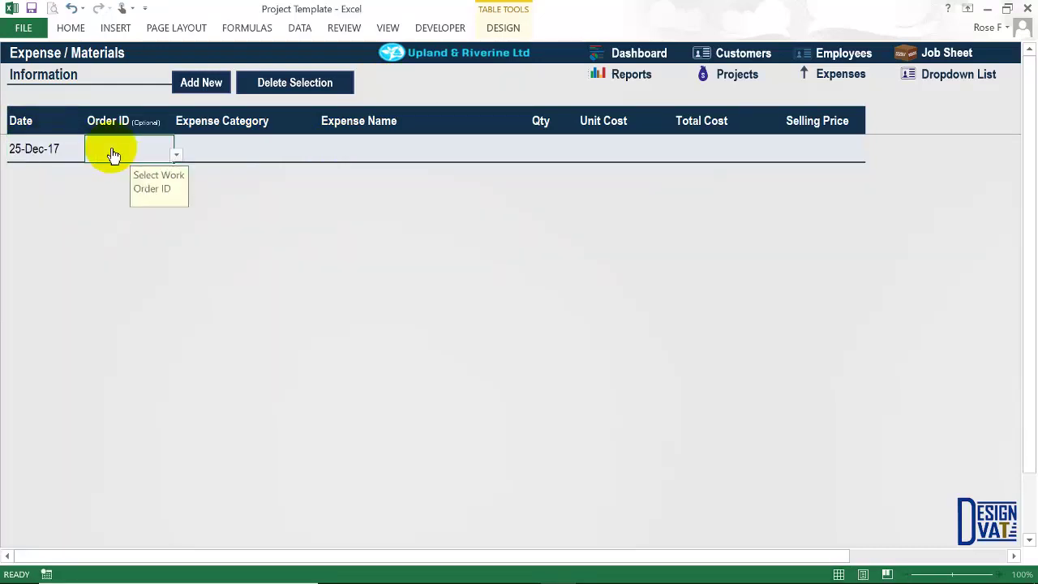
left_click(173, 154)
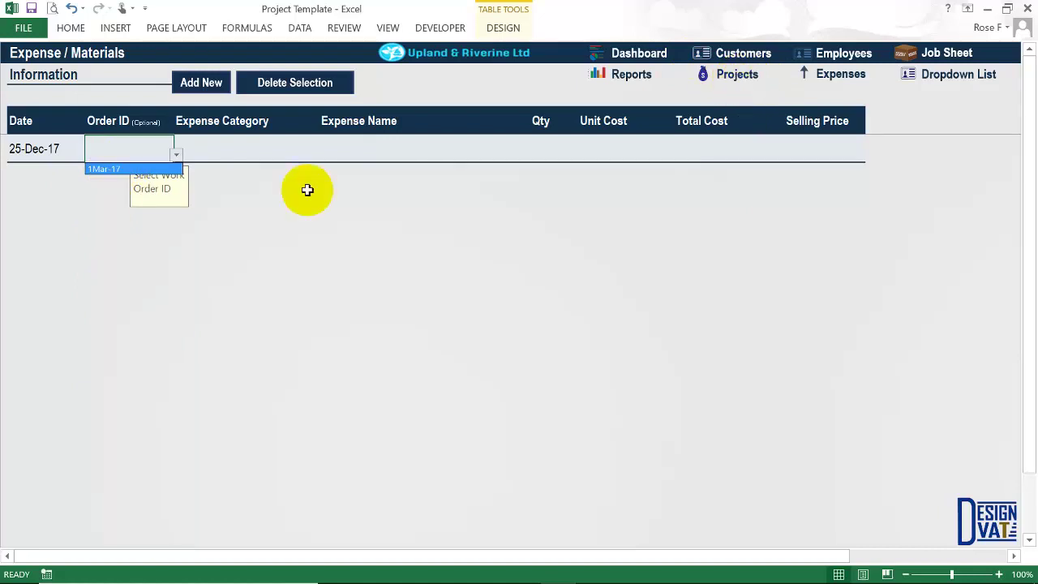
left_click(117, 169)
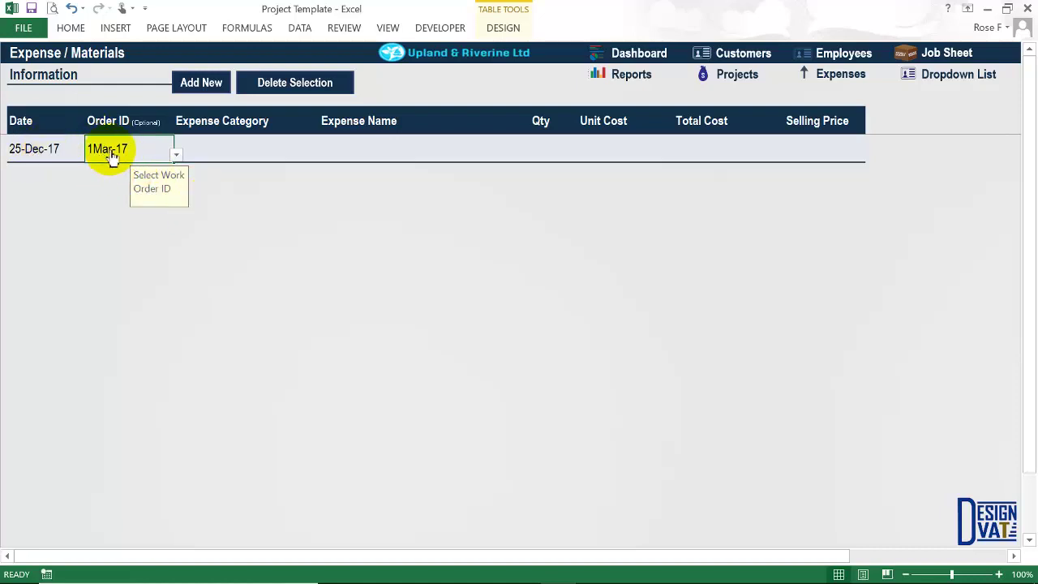
Look through the Expense Category list twice, leaving the category blank.
left_click(231, 156)
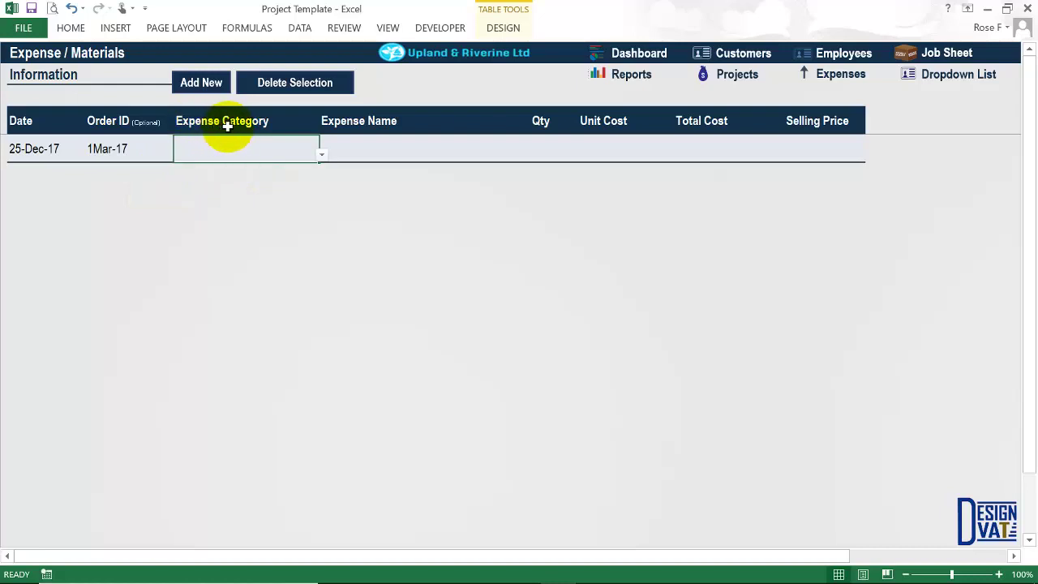
left_click(322, 154)
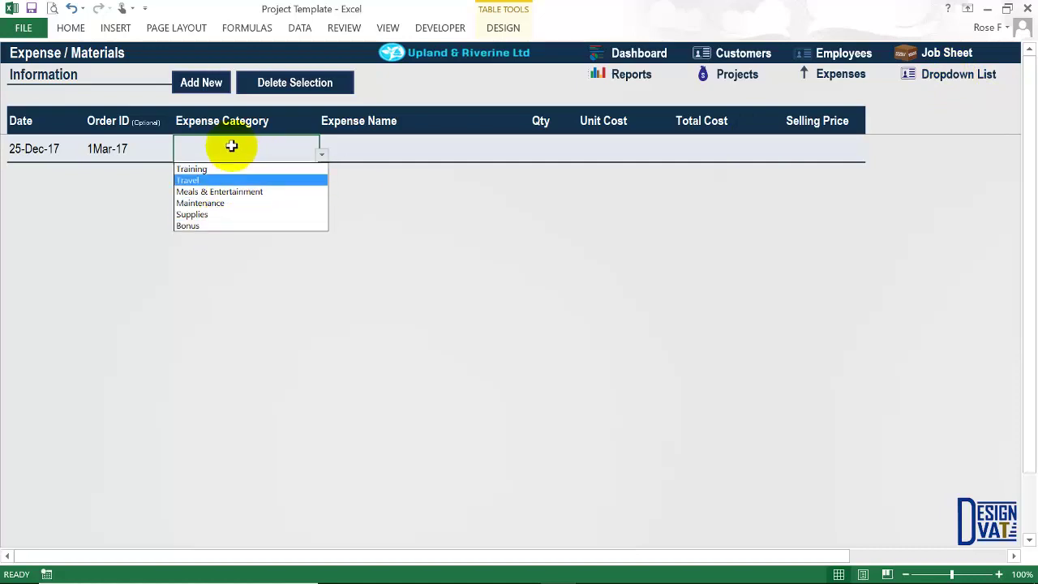
left_click(231, 146)
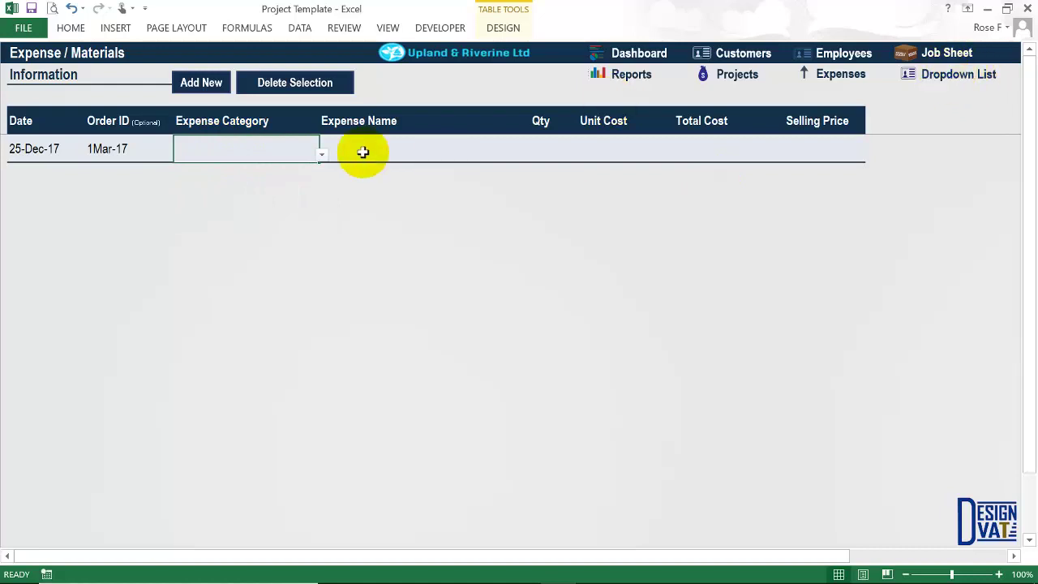
left_click(321, 154)
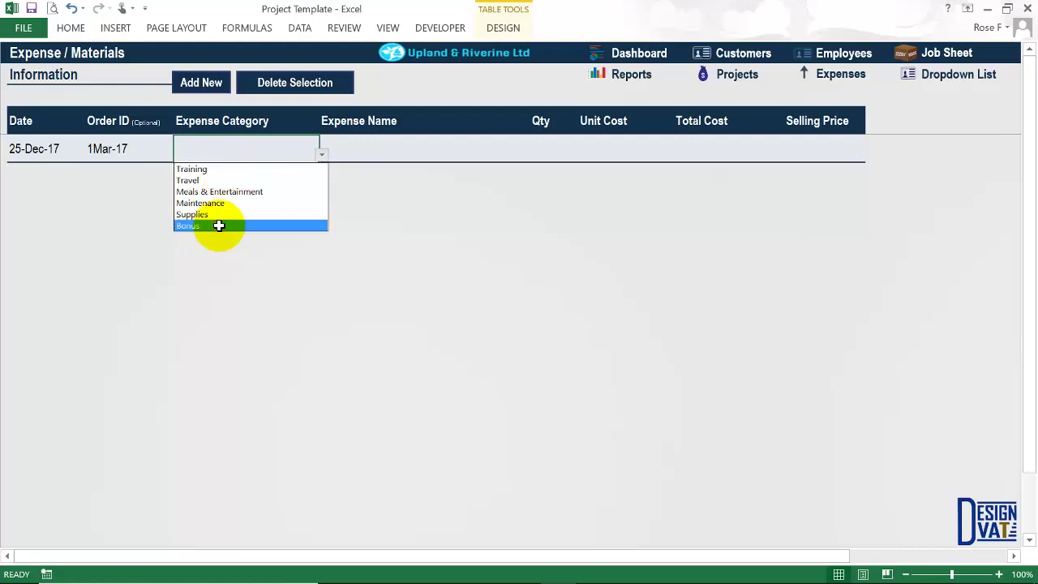
left_click(233, 153)
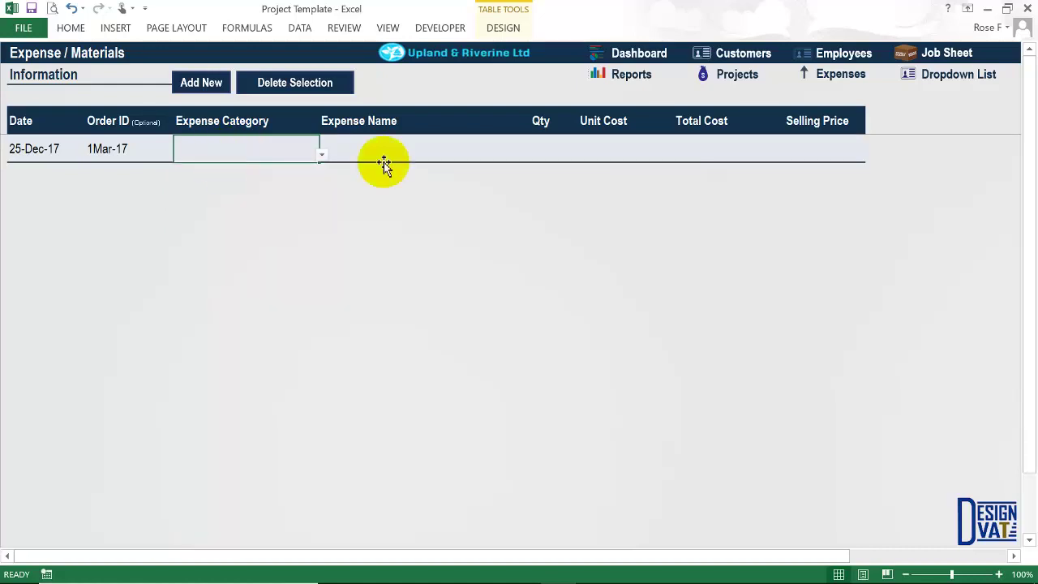
On the Dropdown List sheet, rename the Training expense category to Project Materials.
left_click(959, 78)
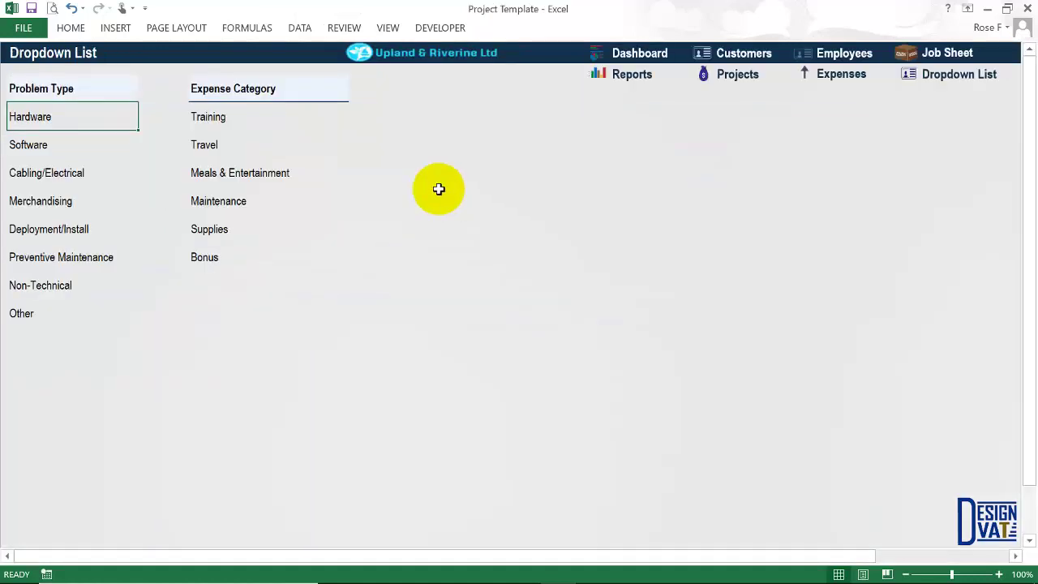
mouse_move(227, 116)
left_mouse_down()
mouse_move(220, 230)
mouse_move(232, 252)
mouse_move(232, 116)
left_mouse_up()
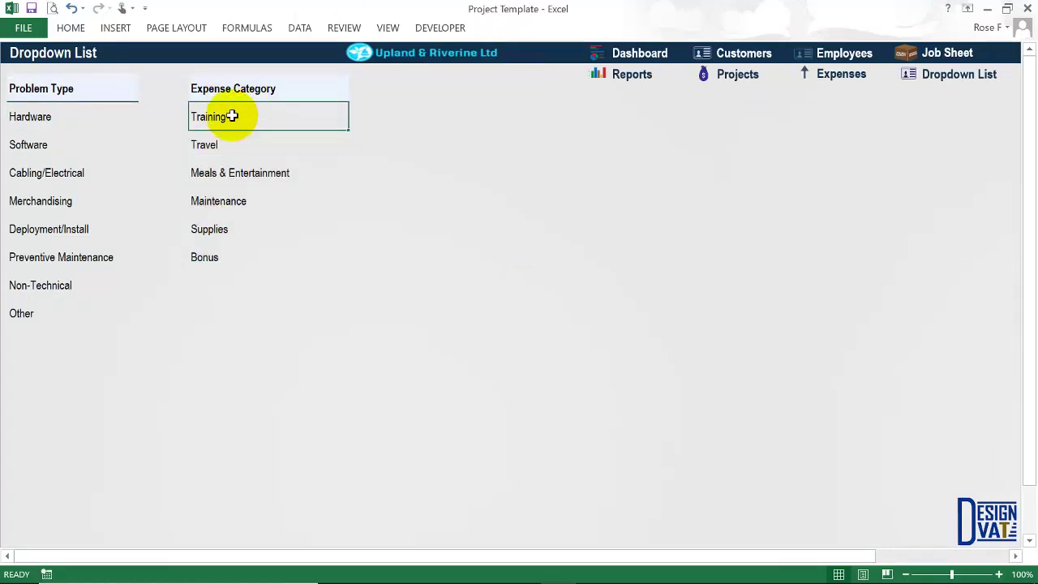
type("Wood")
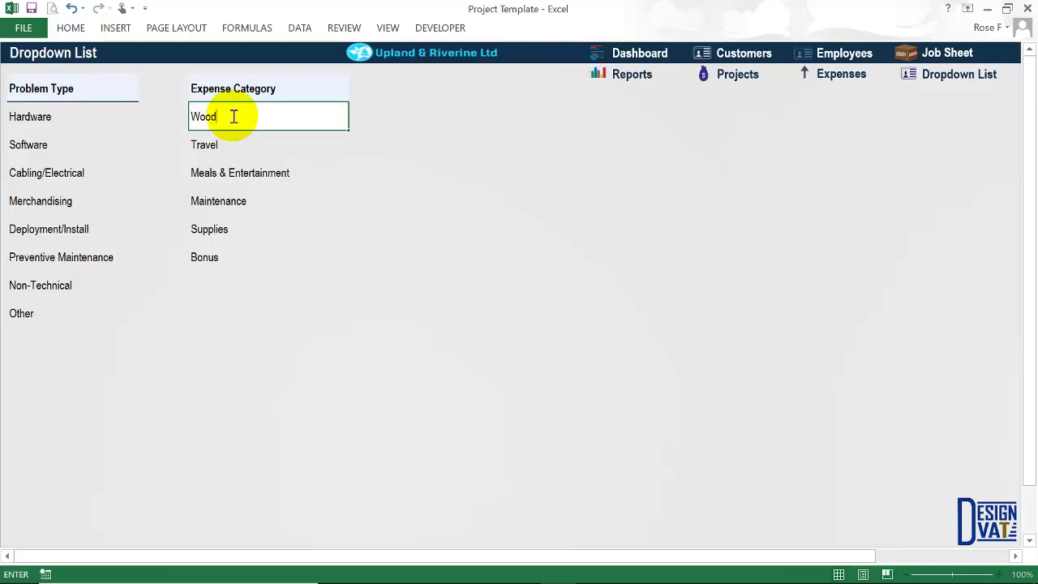
key("Return")
left_click(232, 116)
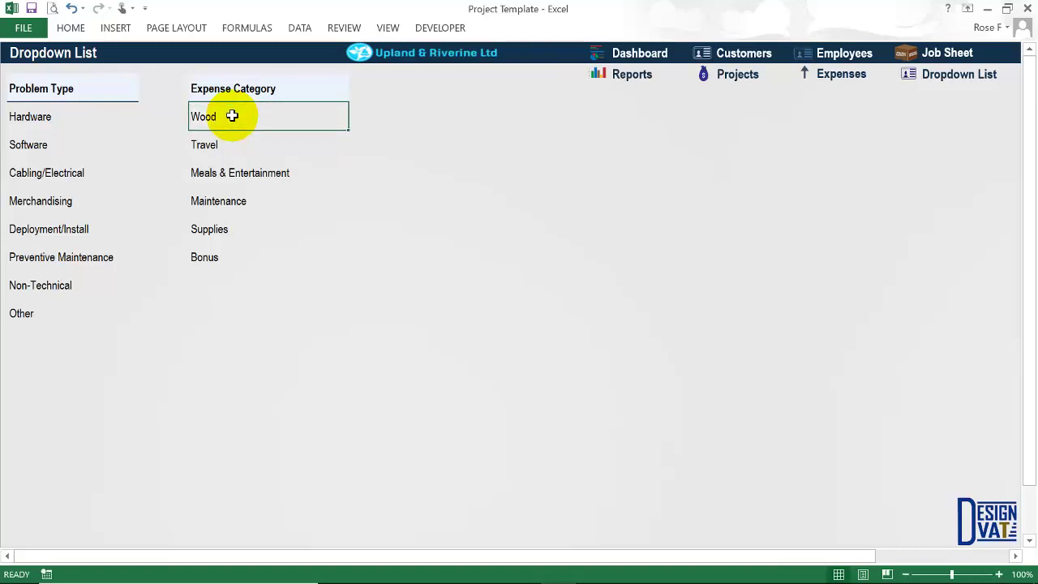
type("Project Materi")
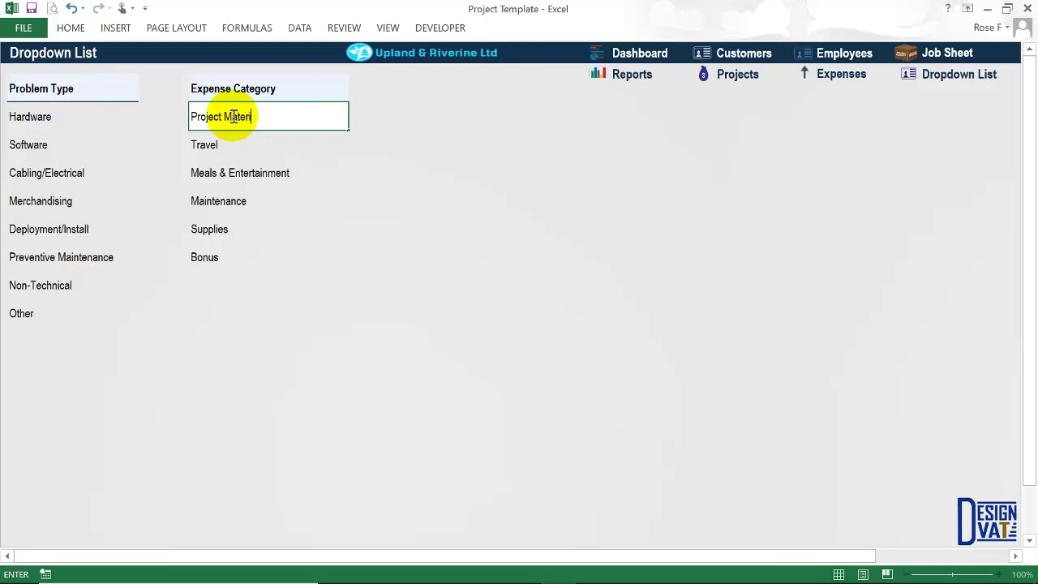
type("als")
key("Return")
left_click(232, 118)
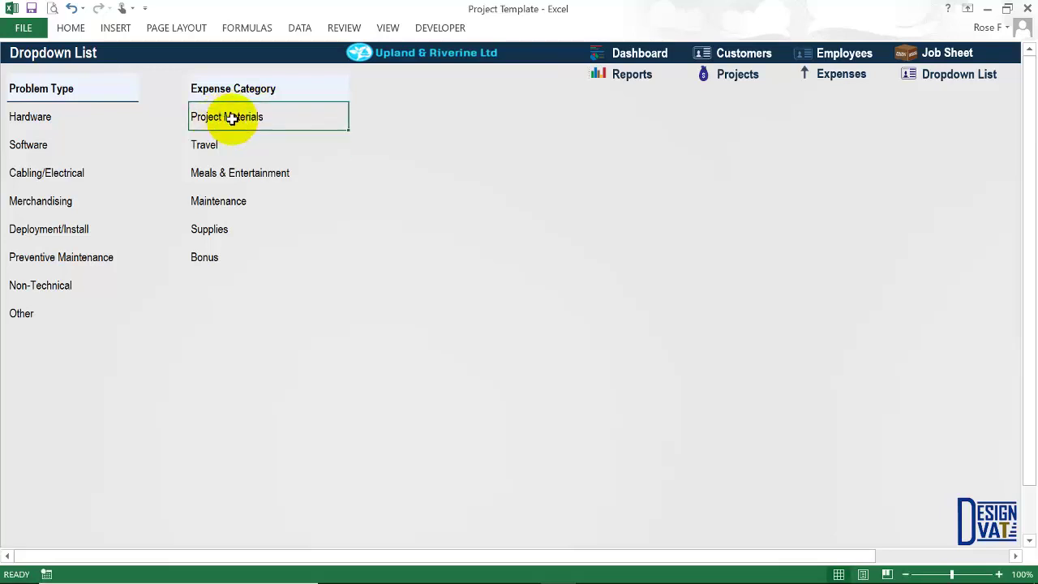
Add Miscellaneous as a new expense category below Bonus.
left_click_drag(215, 143, 220, 370)
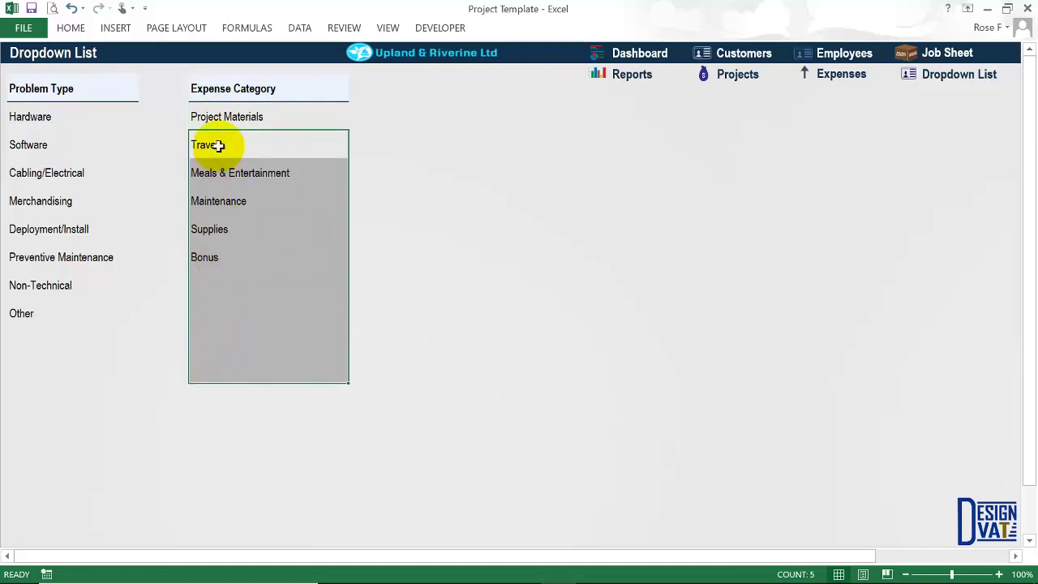
left_click(219, 281)
left_click(213, 316)
left_click(215, 276)
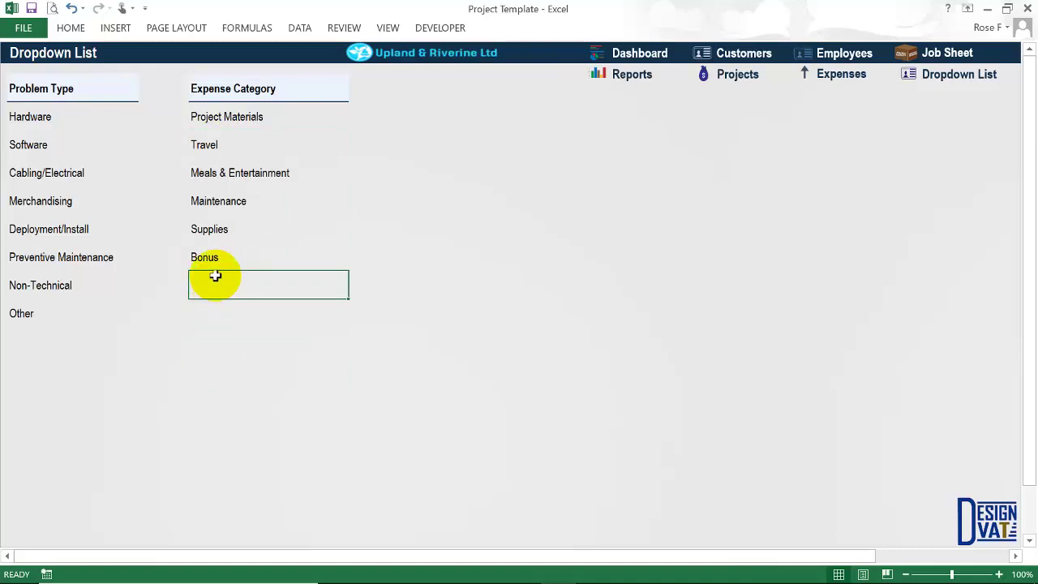
type("Misc")
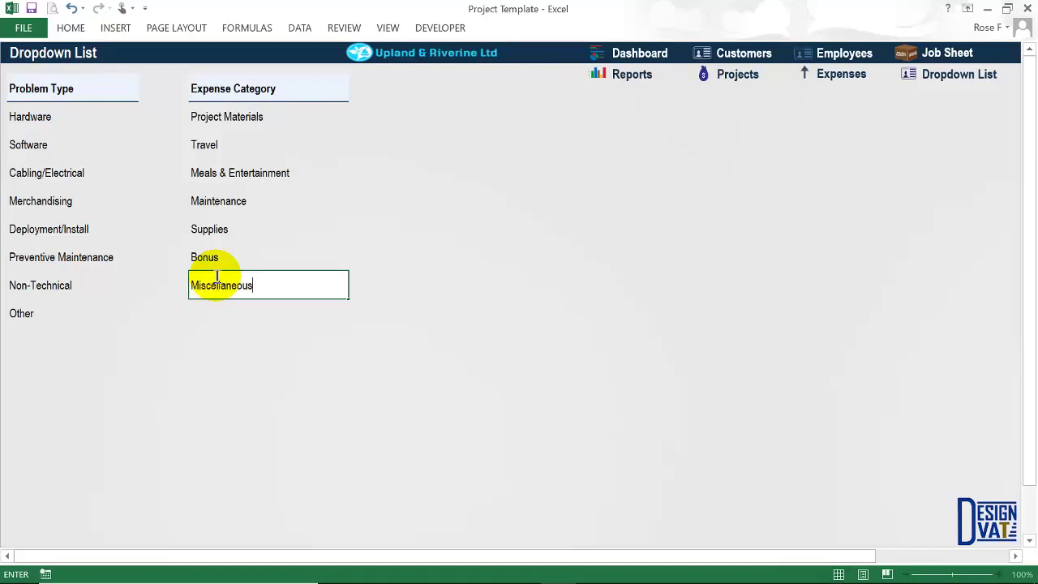
type("ellaneous")
key("Return")
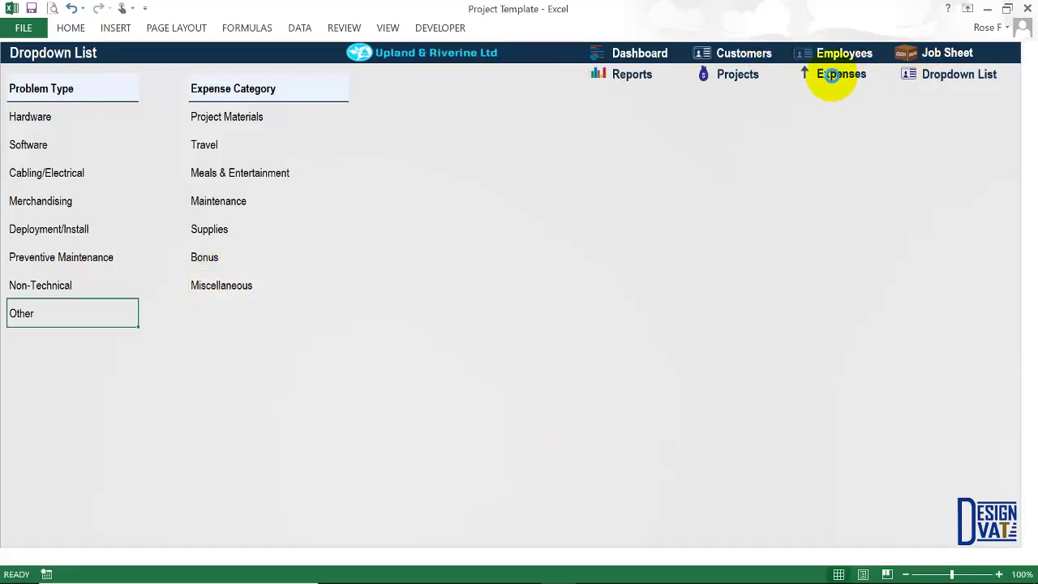
left_click(835, 74)
left_click(241, 154)
Fill the new expense row as Project Materials, 3x3 wood, quantity 10 at ₦5,000.
left_click(322, 155)
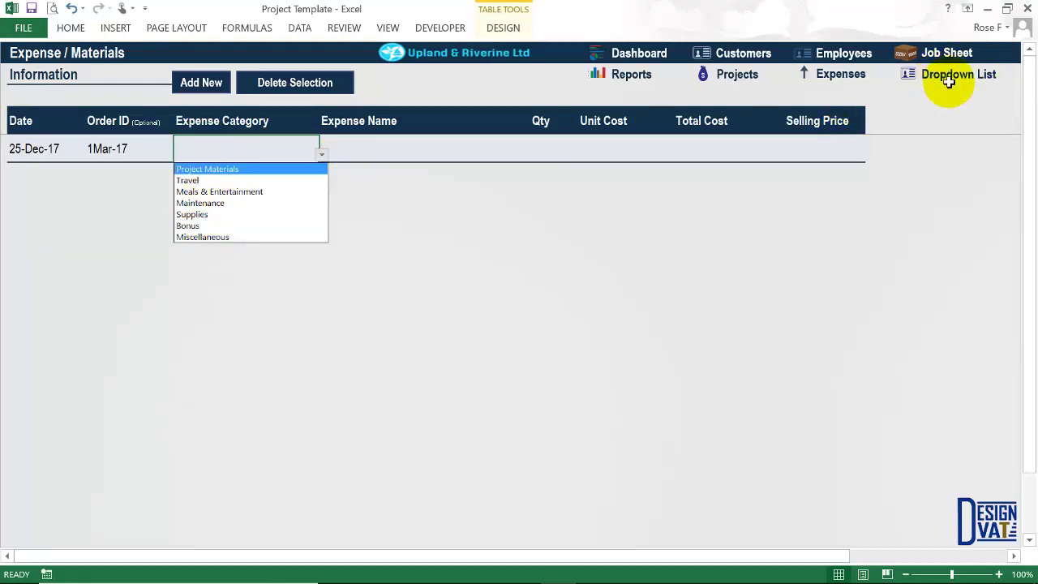
left_click(235, 169)
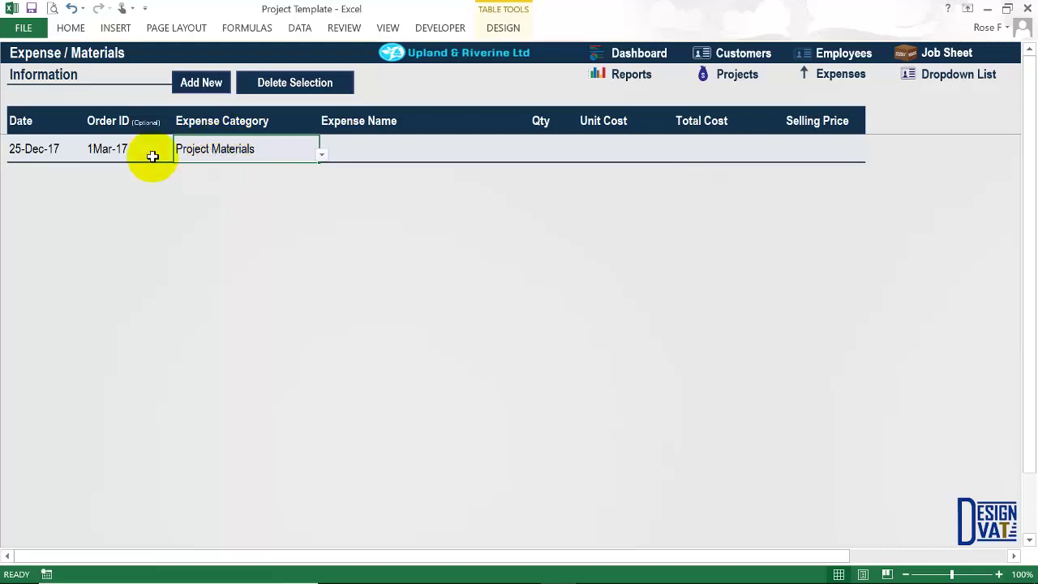
left_click(396, 151)
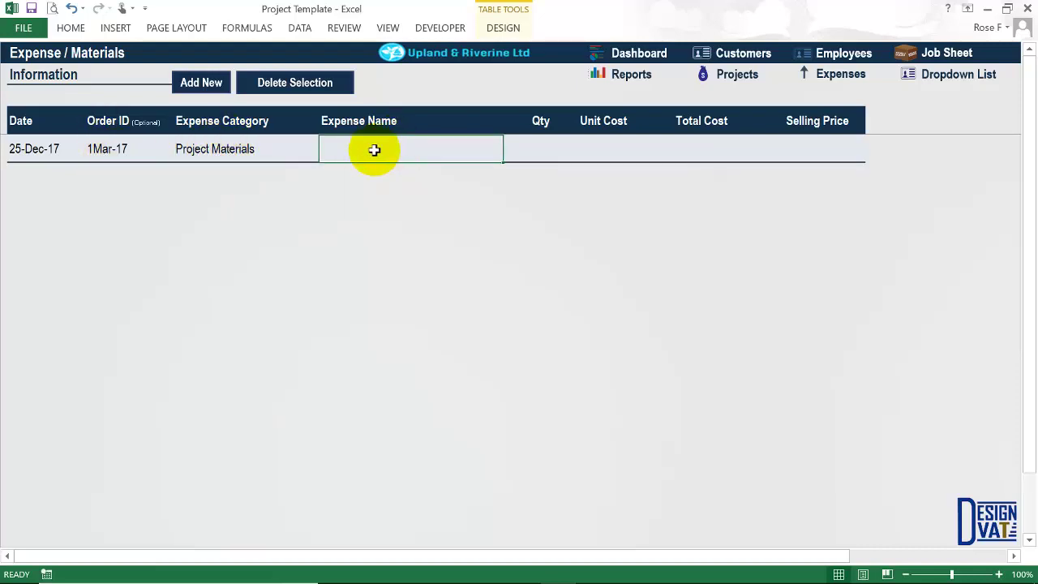
type("3 3x3 w")
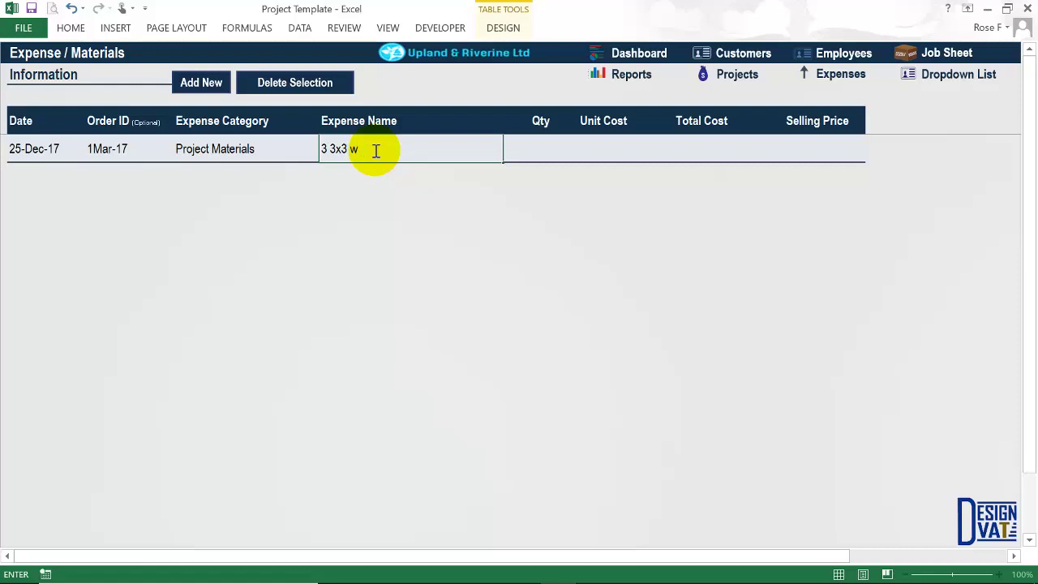
type("d")
left_click(327, 149)
key("BackSpace")
key("BackSpace")
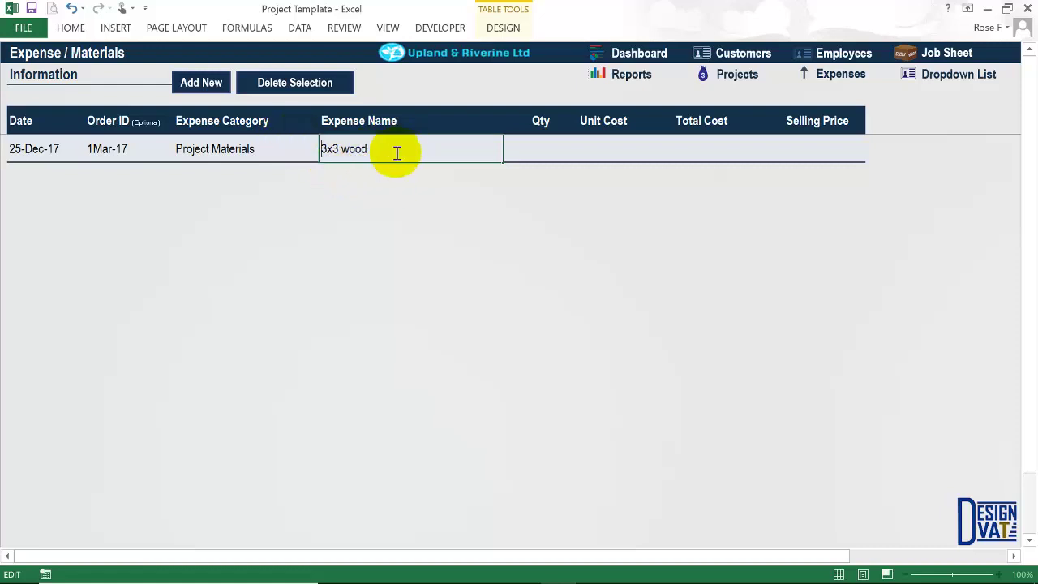
left_click(535, 149)
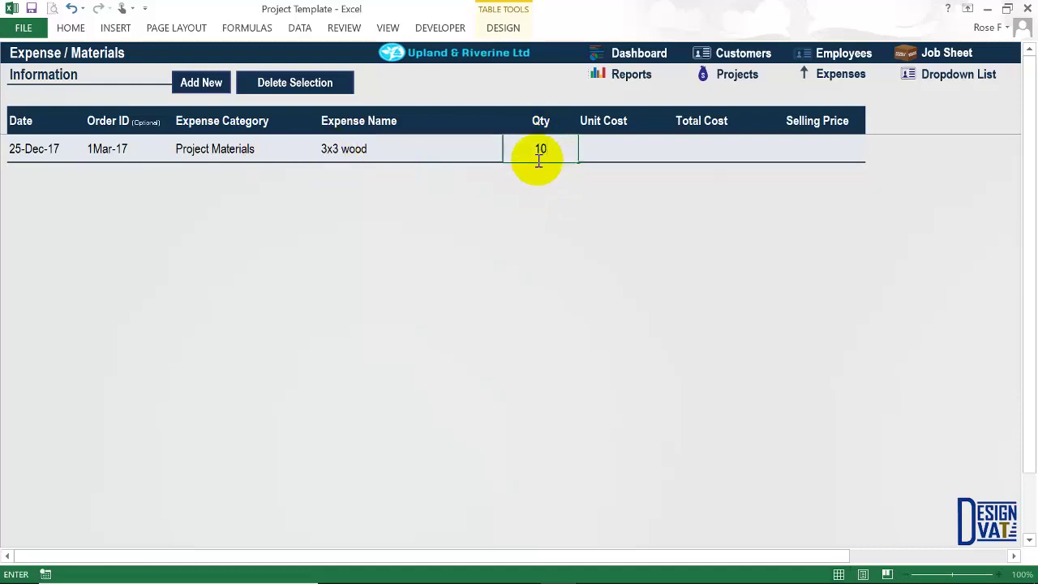
left_click(608, 158)
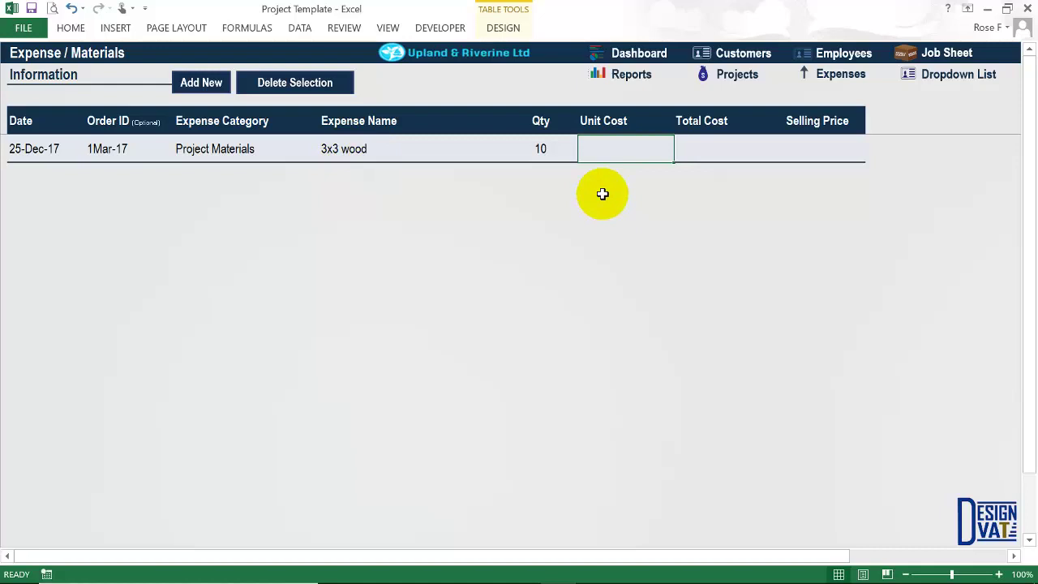
type("5000")
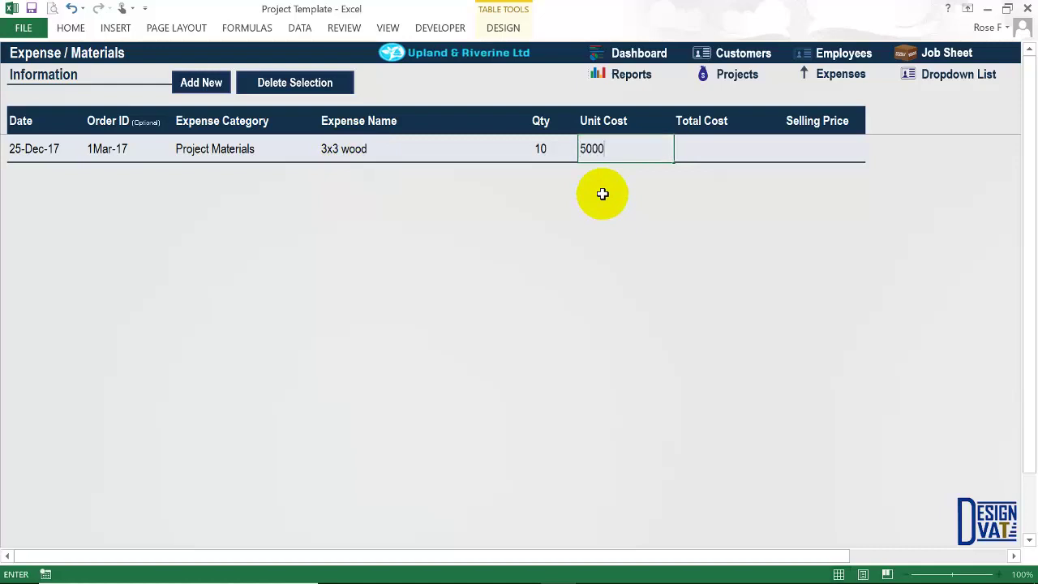
left_click(688, 154)
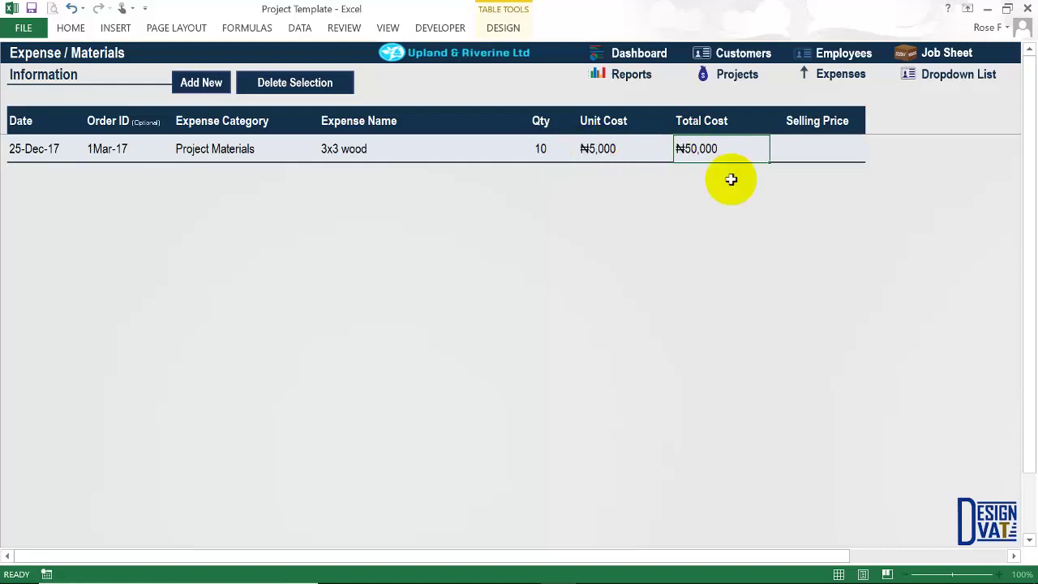
Enter a ₦52,000 selling price against the wood row's ₦50,000 total cost.
left_click(811, 156)
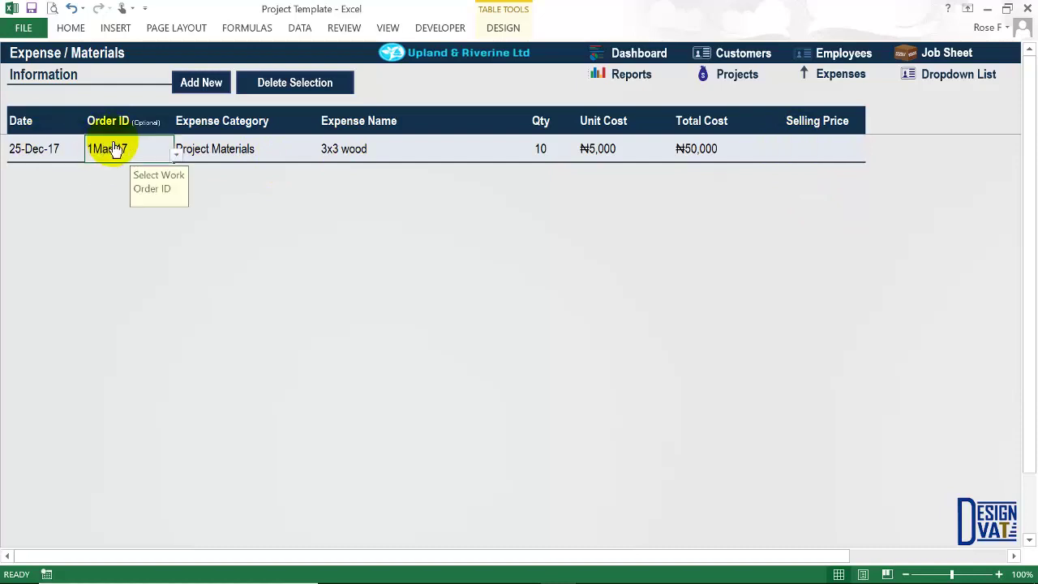
left_click(108, 146)
left_click(835, 154)
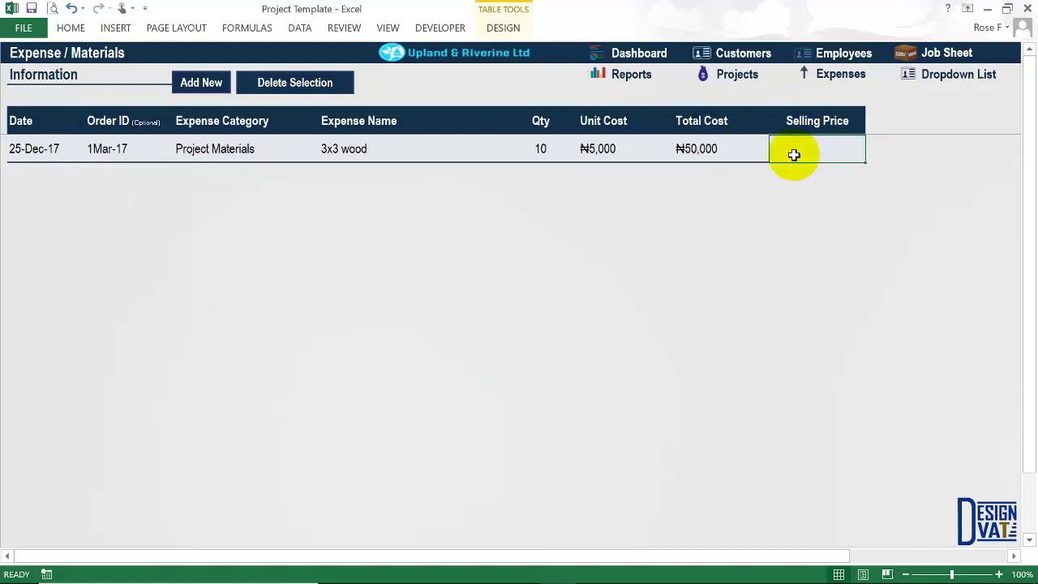
left_click(709, 139)
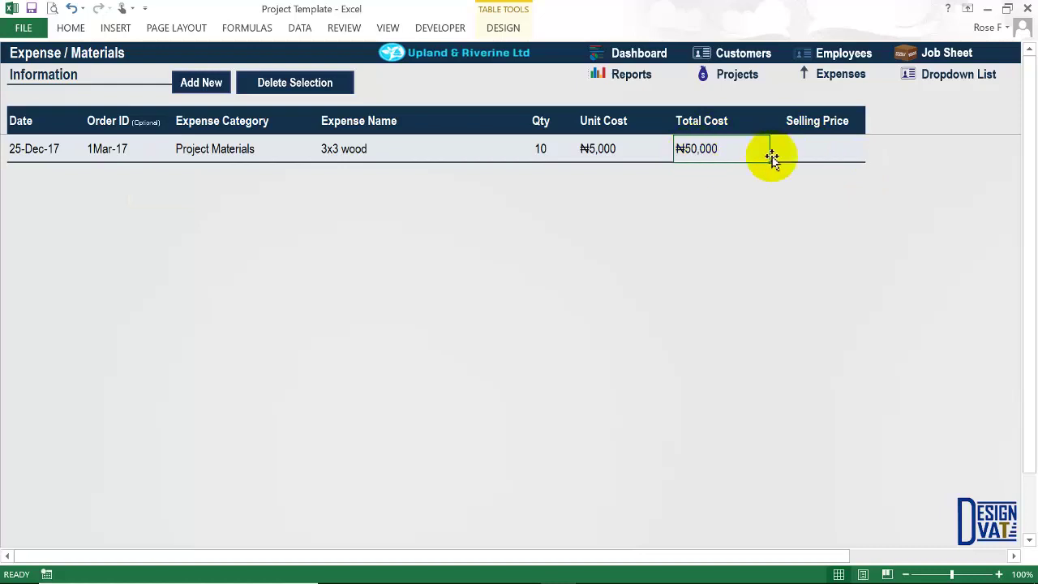
left_click(815, 144)
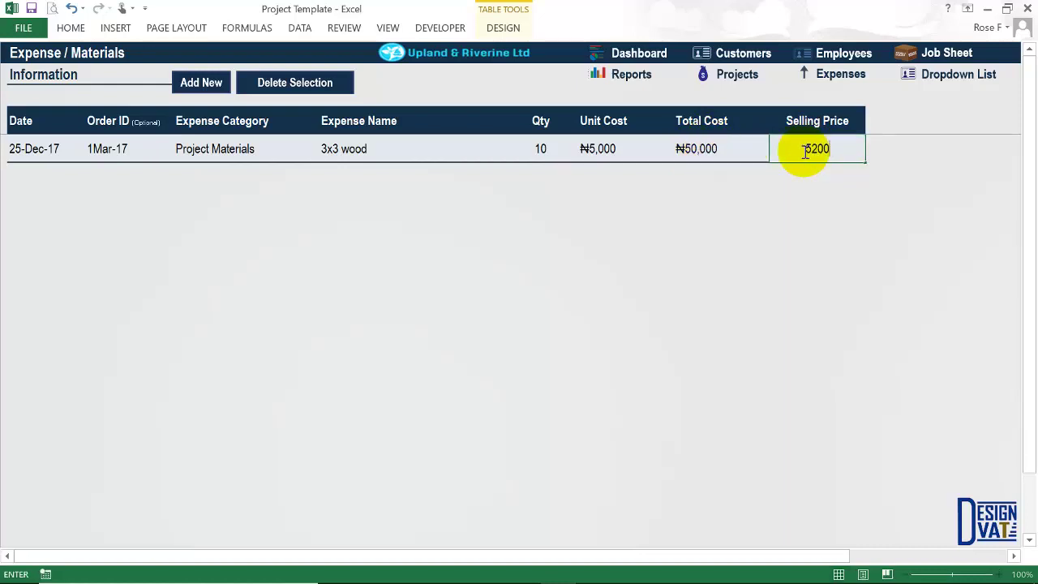
key("Return")
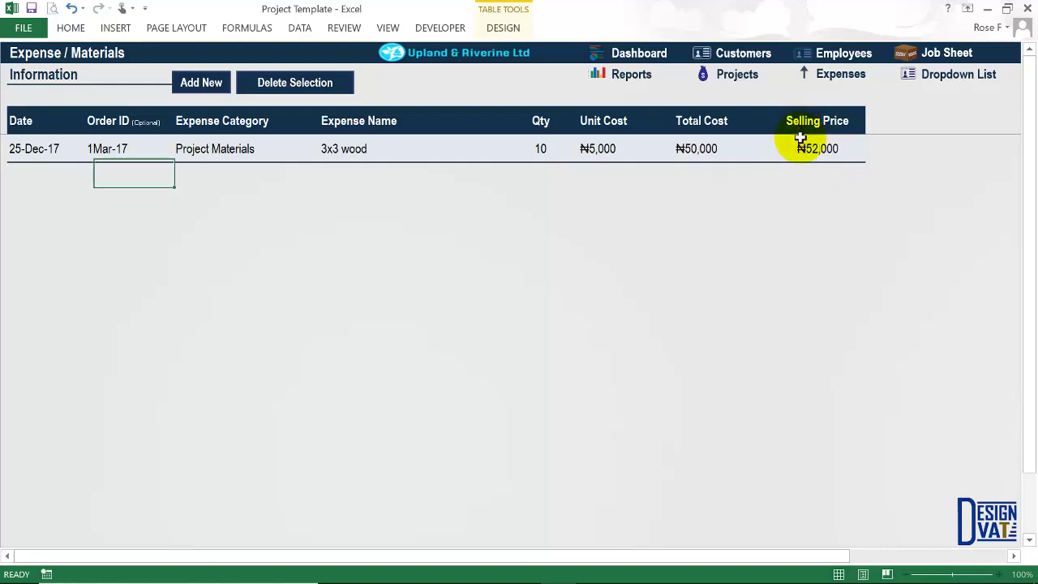
left_click(702, 150)
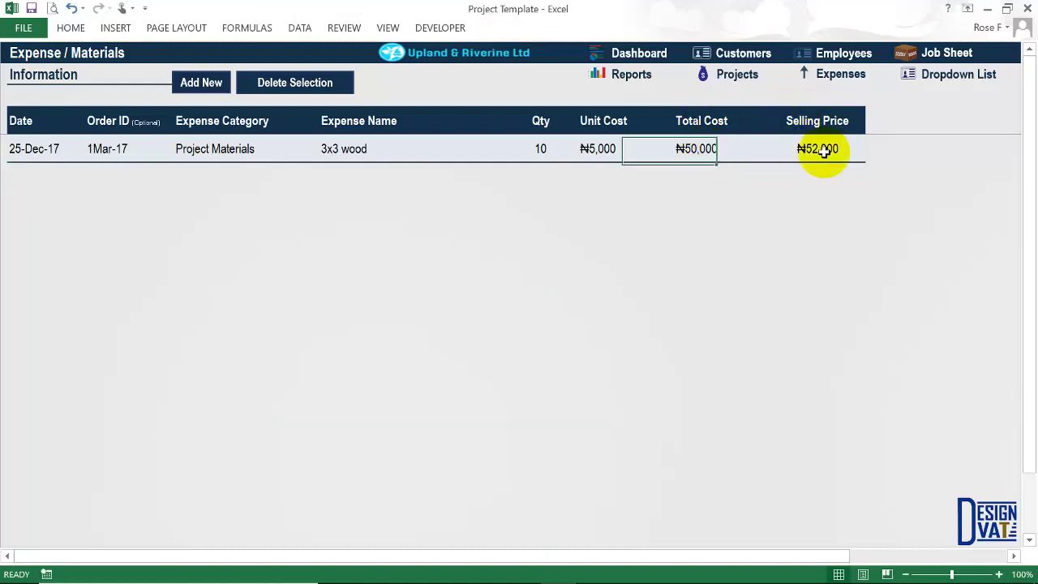
left_click(822, 150)
left_click(232, 156)
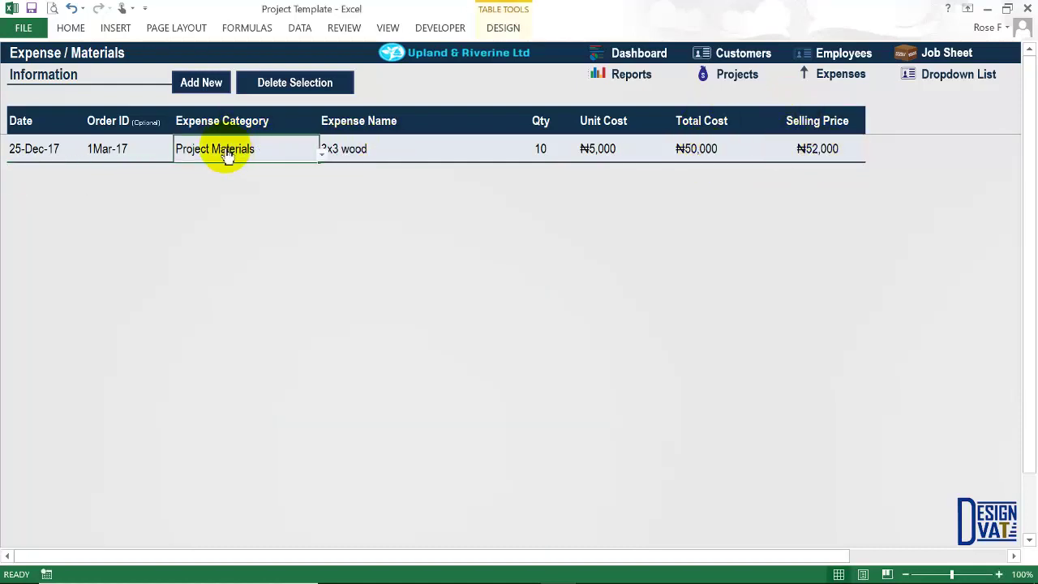
Check project 1Mar-17 on the summary: ₦52,000 materials and ₦59,500 total.
left_click(736, 76)
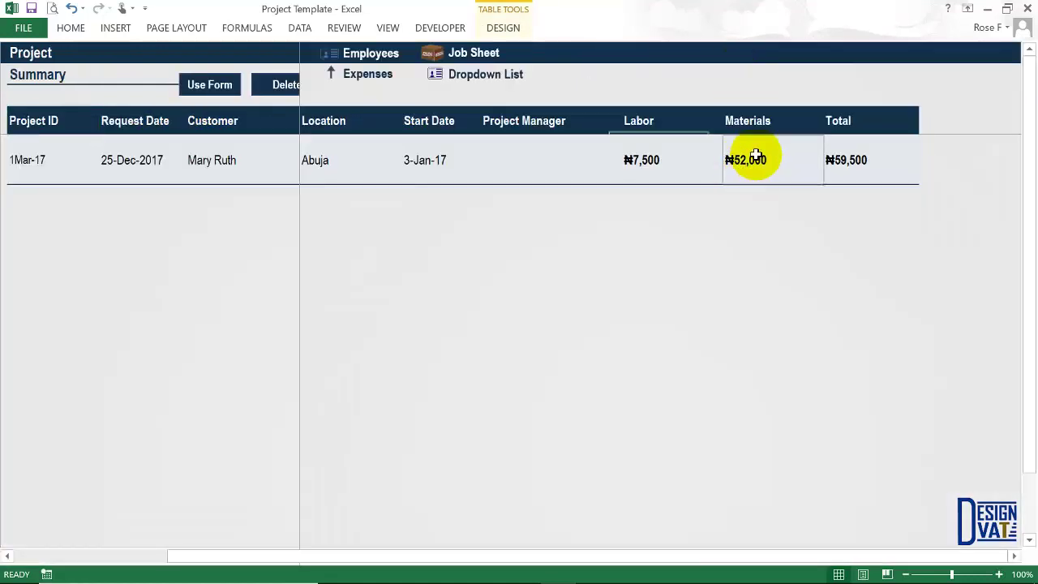
left_click(754, 156)
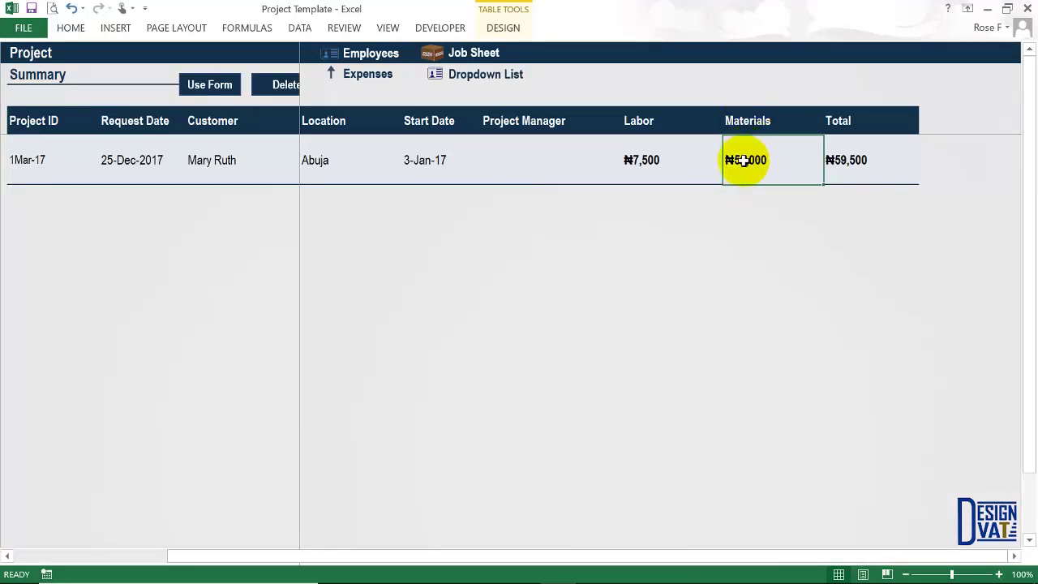
left_click(38, 152)
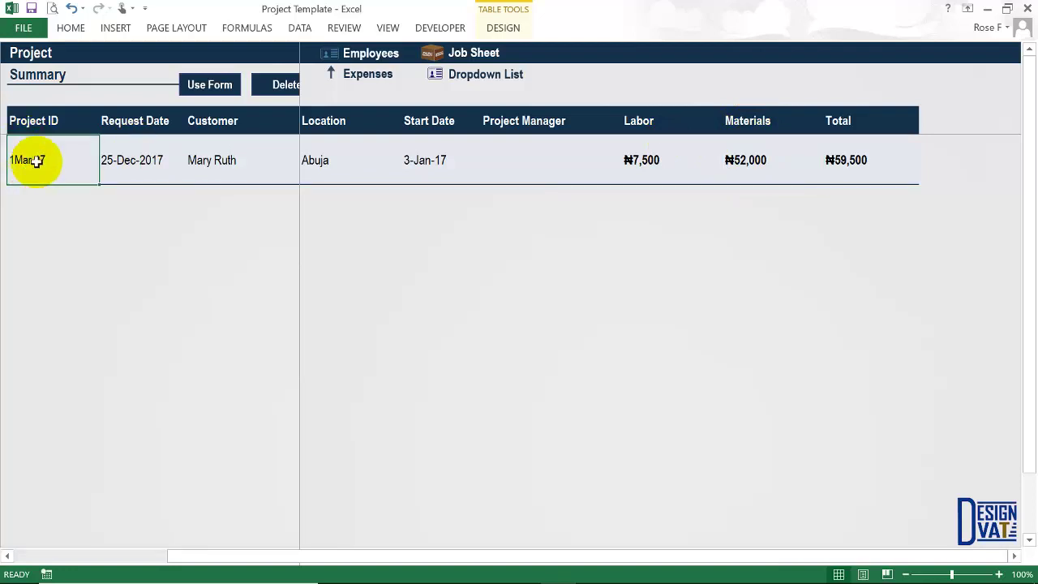
left_click(847, 160)
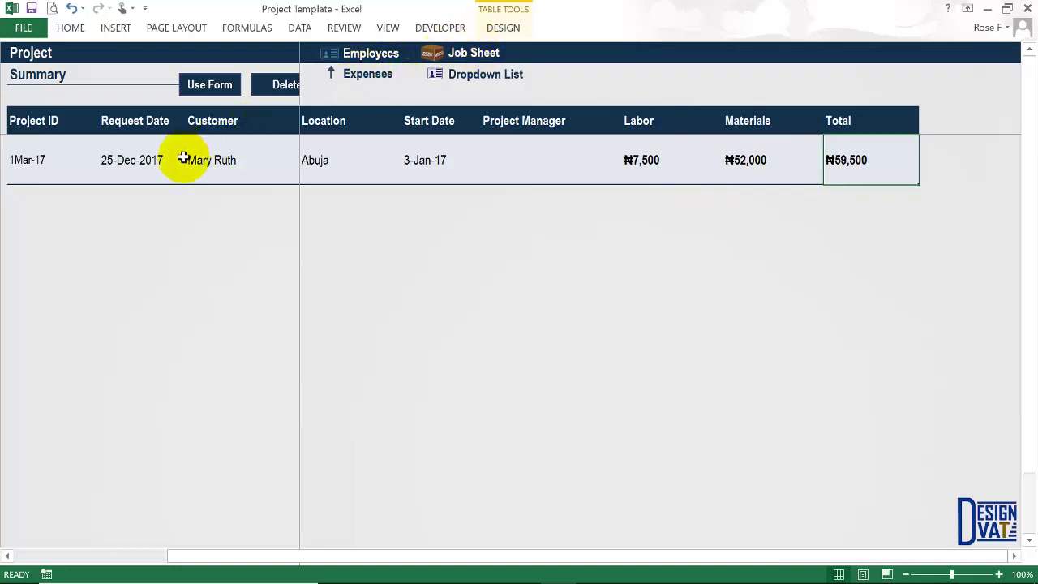
Add a new expense row dated 25-12-2017 for order 1Mar-17 under the Travel category.
left_click(369, 73)
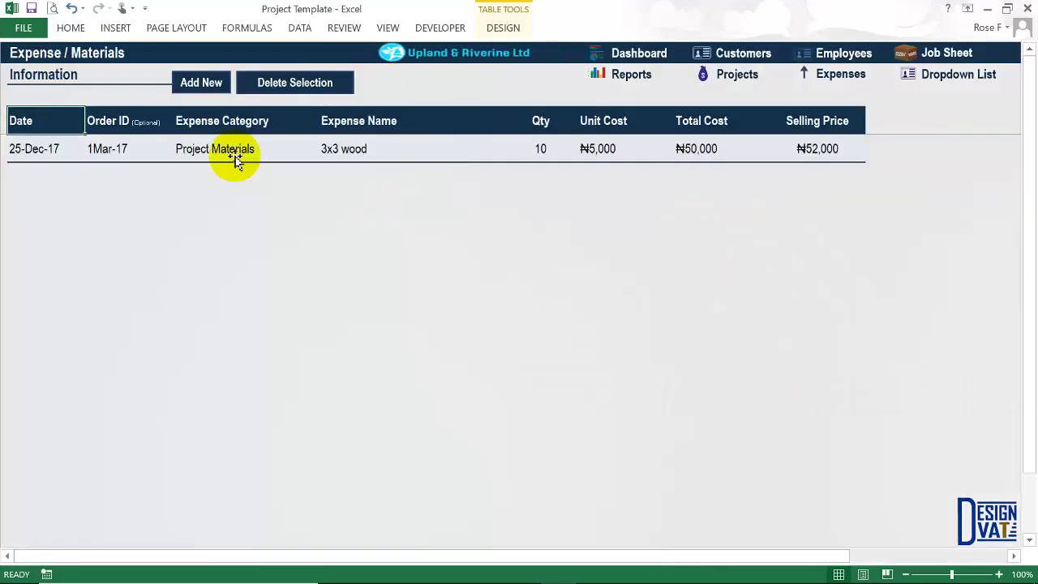
left_click(195, 88)
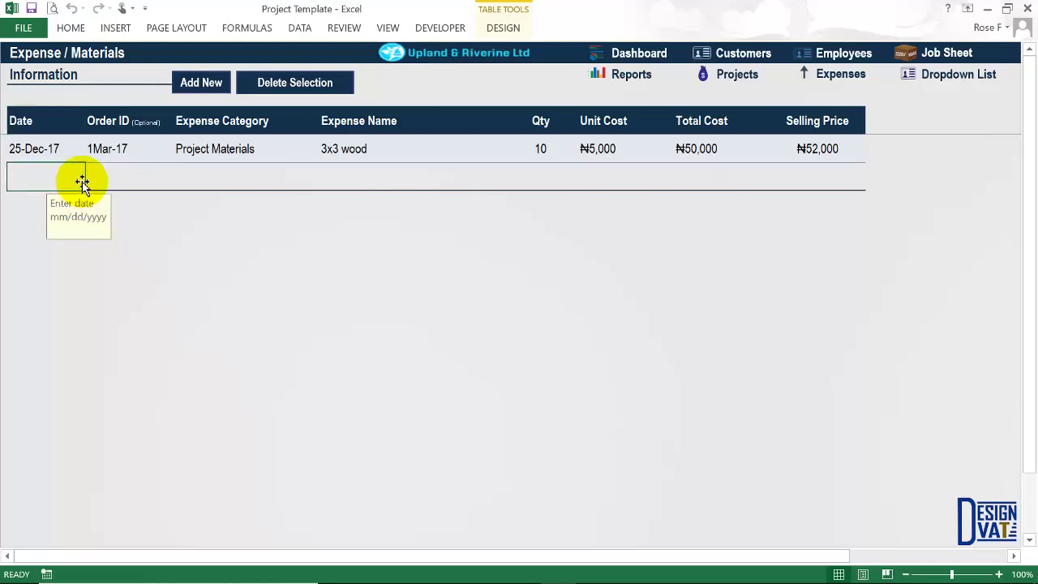
type("25-12-2017")
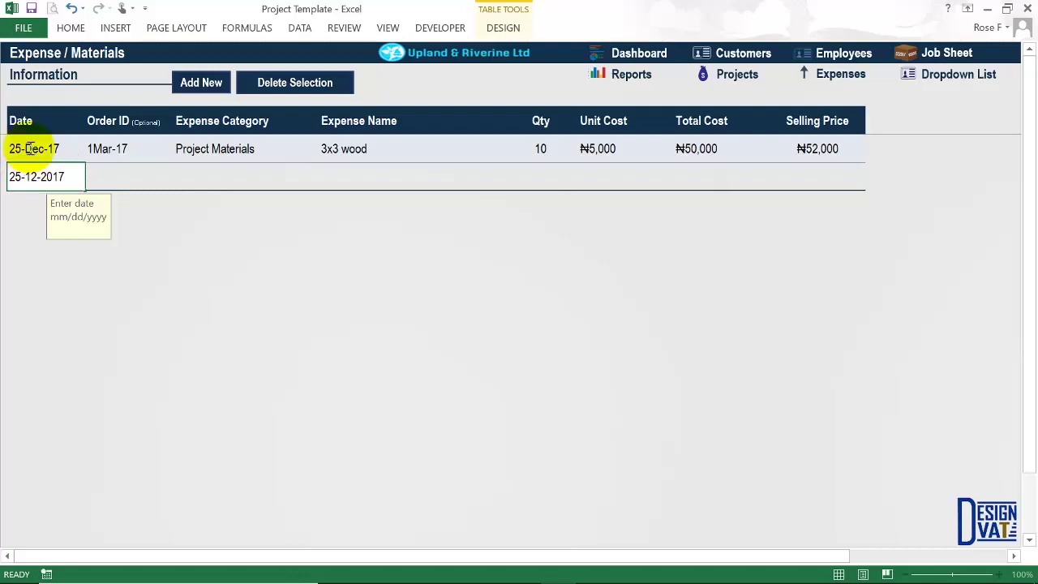
key("Tab")
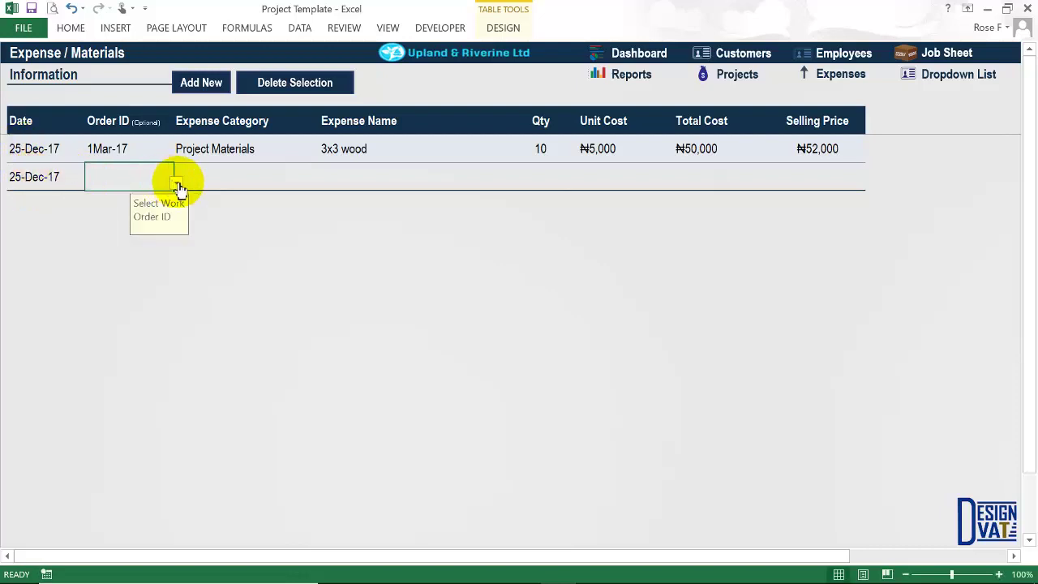
left_click(177, 183)
left_click(109, 197)
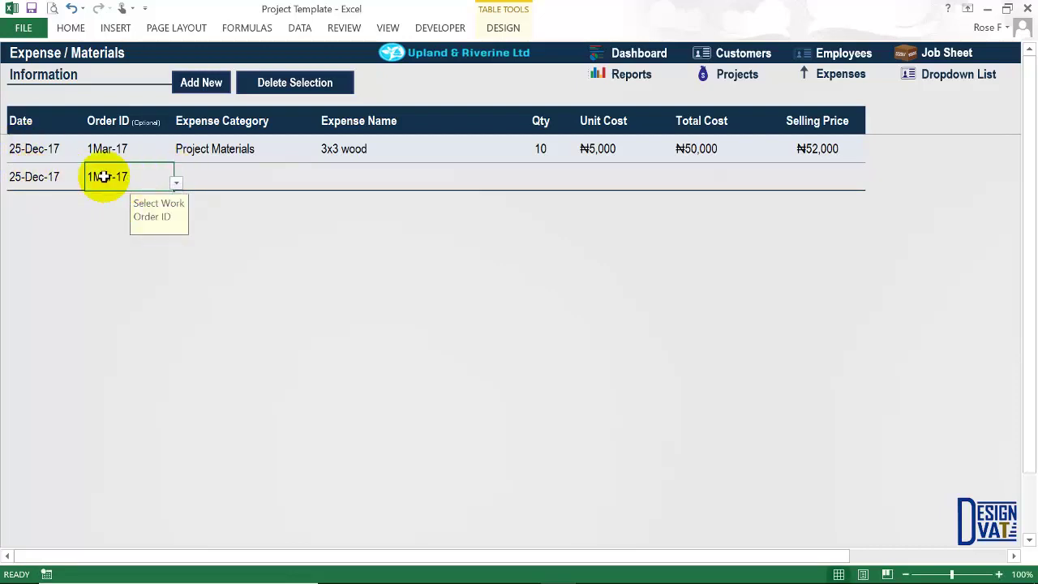
key("Tab")
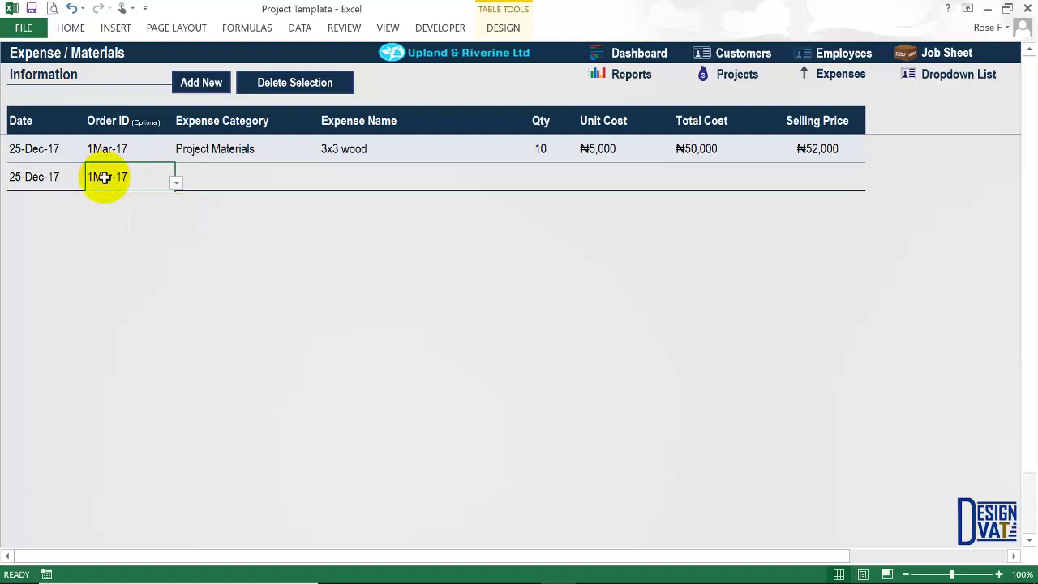
left_click(321, 182)
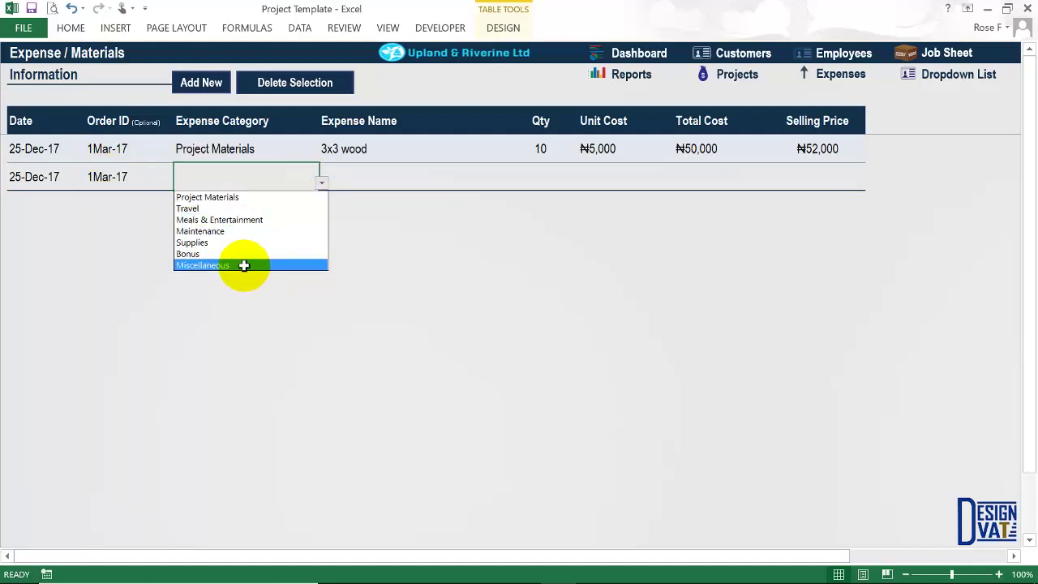
left_click(236, 207)
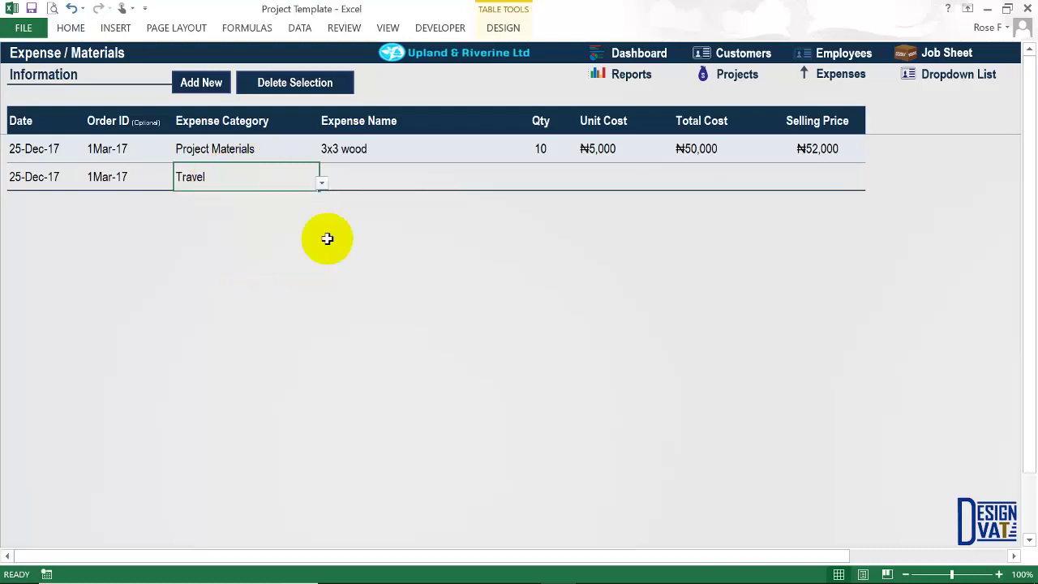
Name the expense Fuel with quantity 120 at ₦145, totalling ₦17,400.
left_click(361, 174)
double_click(345, 172)
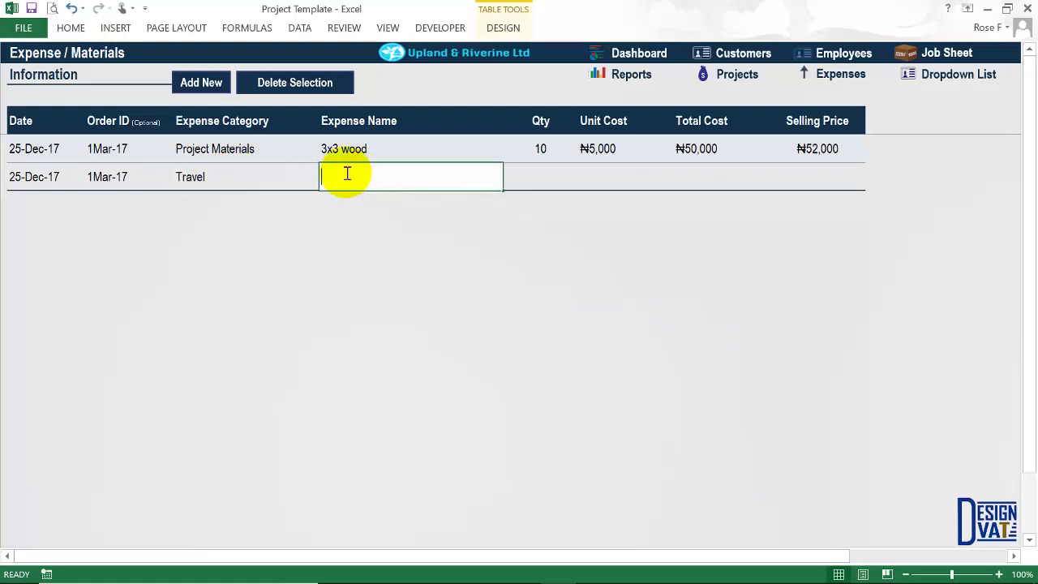
type("Fuel")
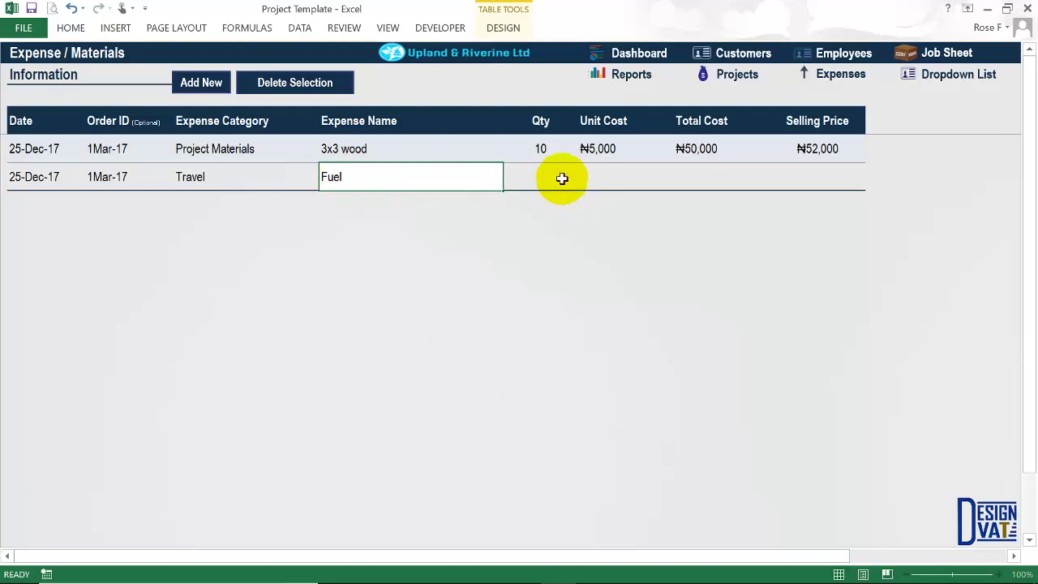
left_click(537, 178)
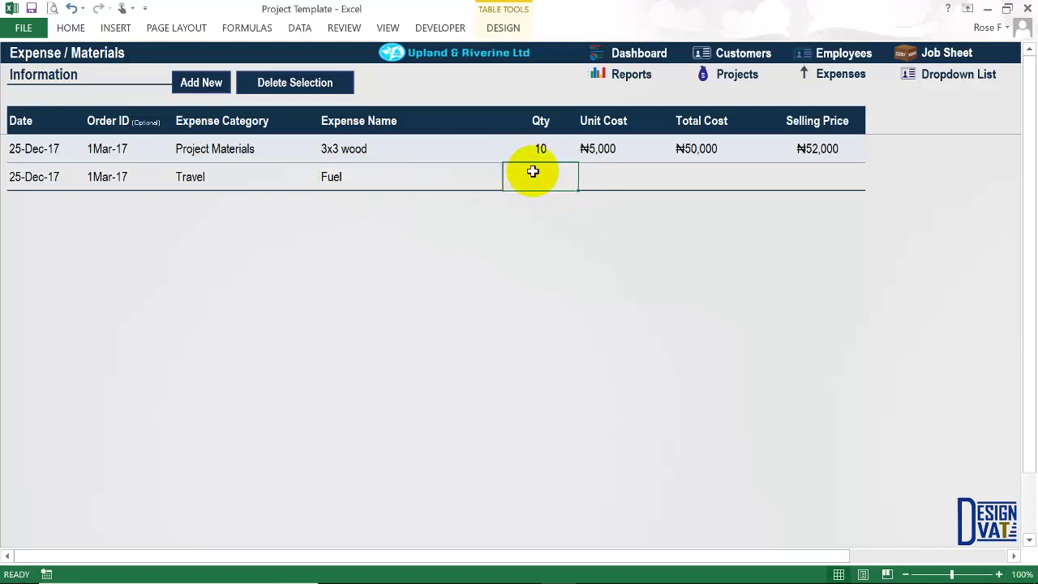
double_click(533, 171)
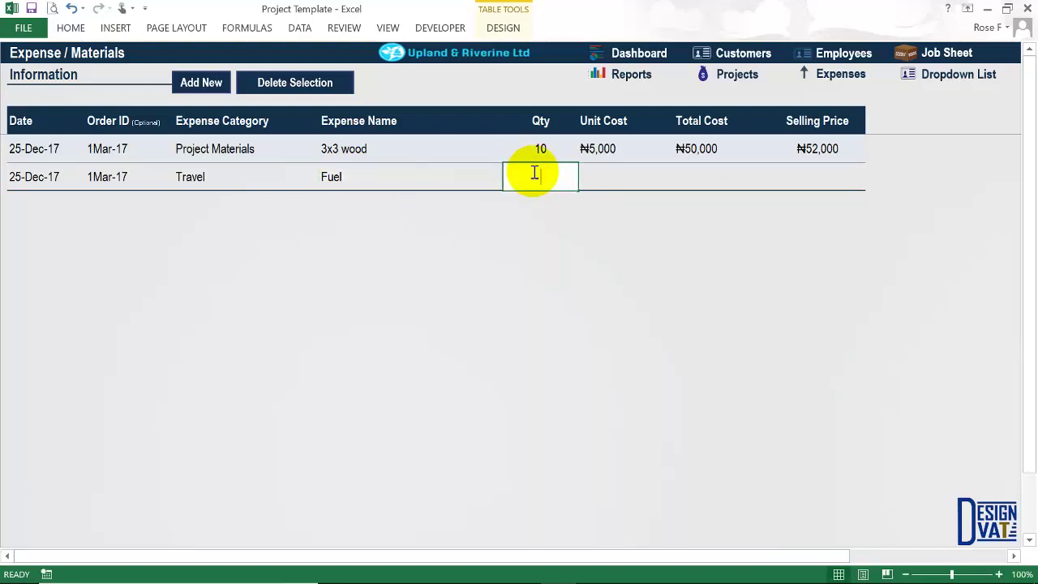
type("120")
left_click(586, 180)
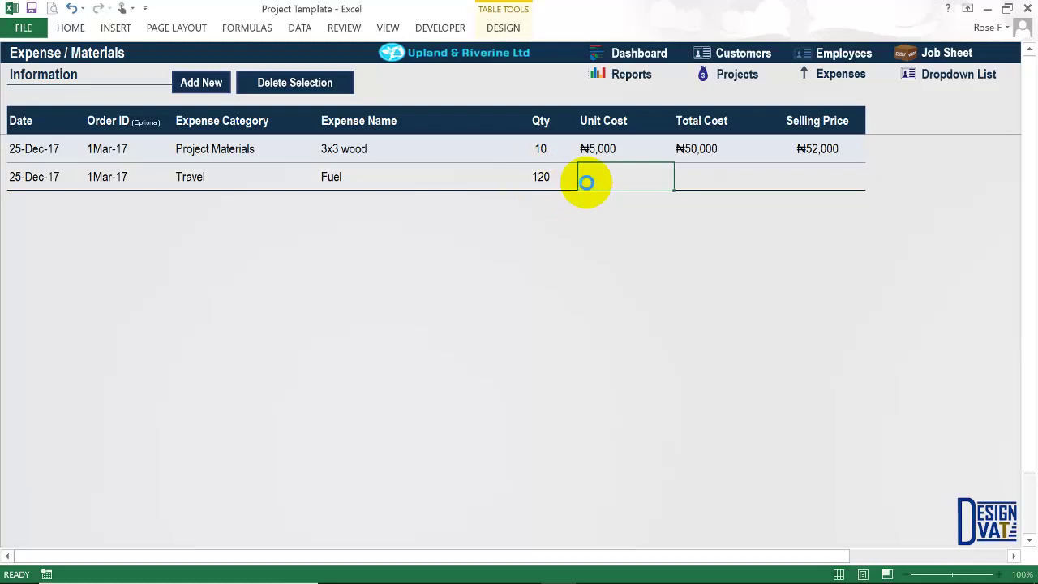
type("145")
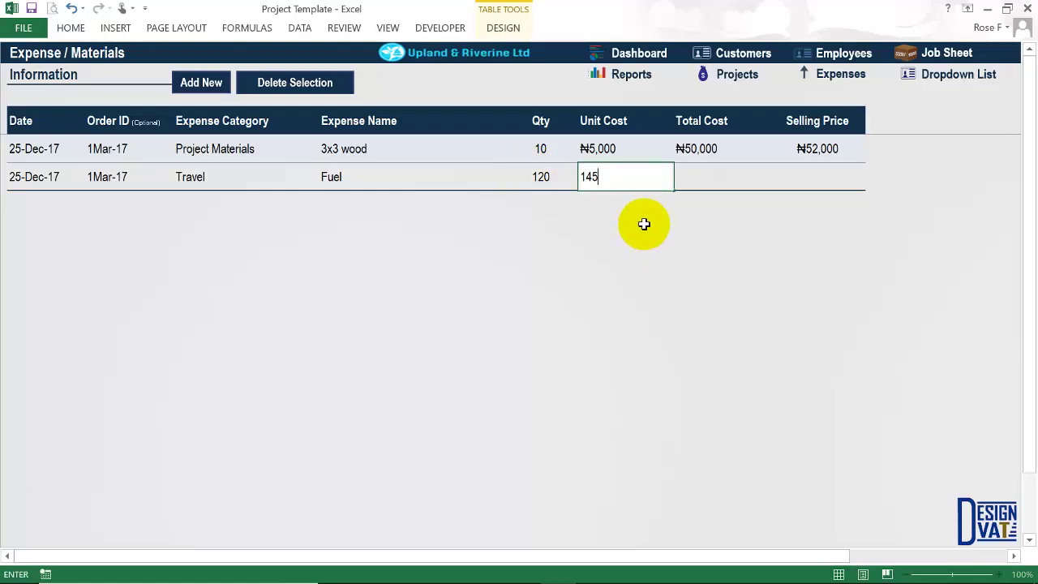
left_click(585, 174)
left_click(700, 183)
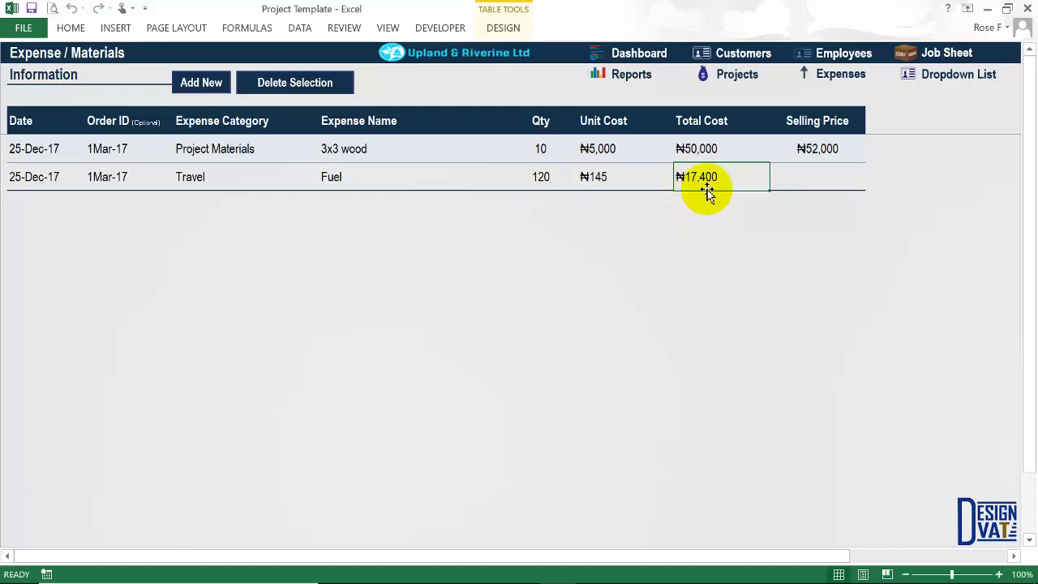
Give the Fuel expense a ₦20,000 selling price.
left_click(814, 194)
type("20000")
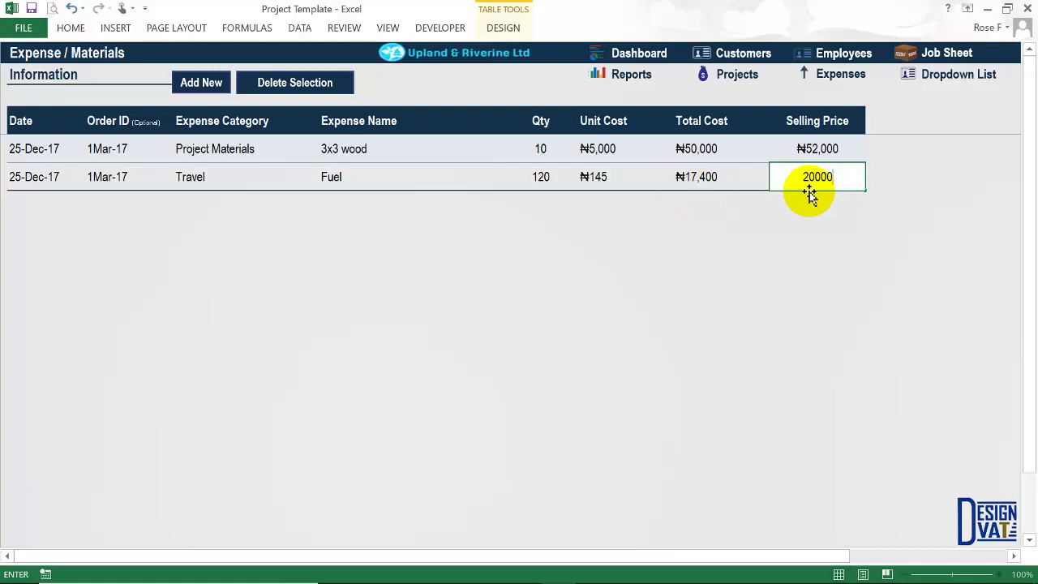
key("Return")
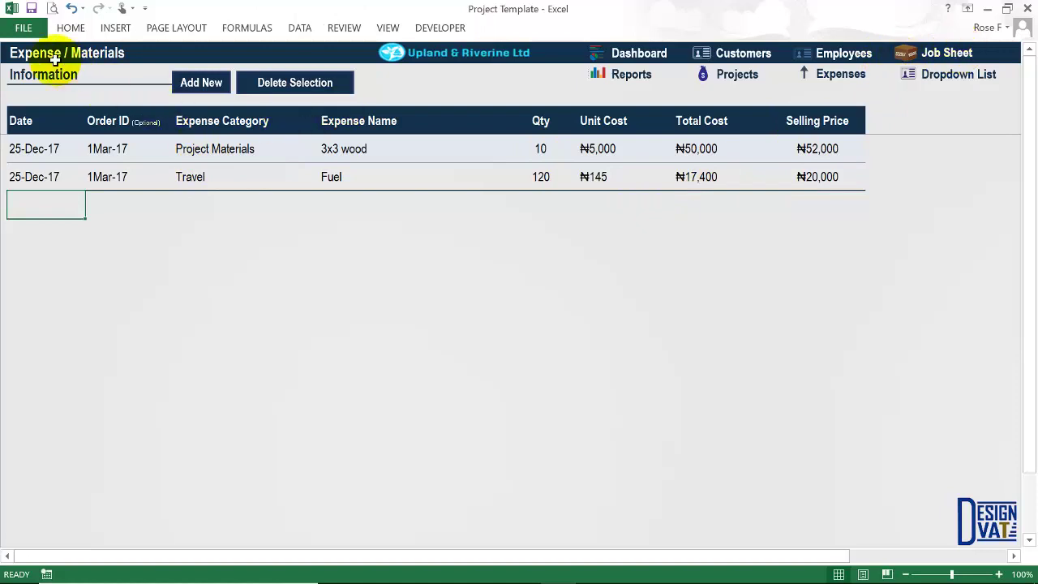
left_click(811, 148)
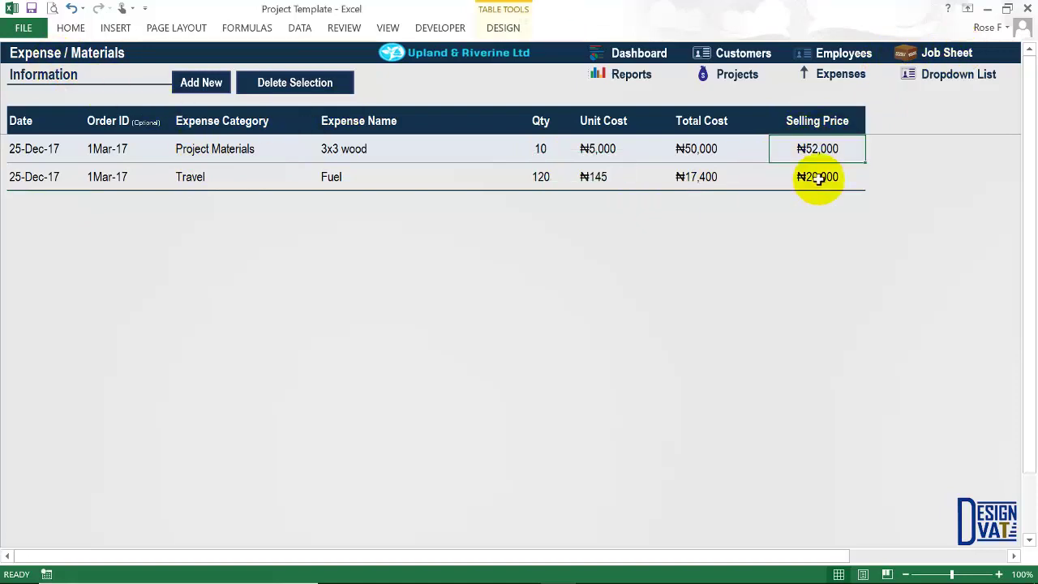
left_click(816, 180)
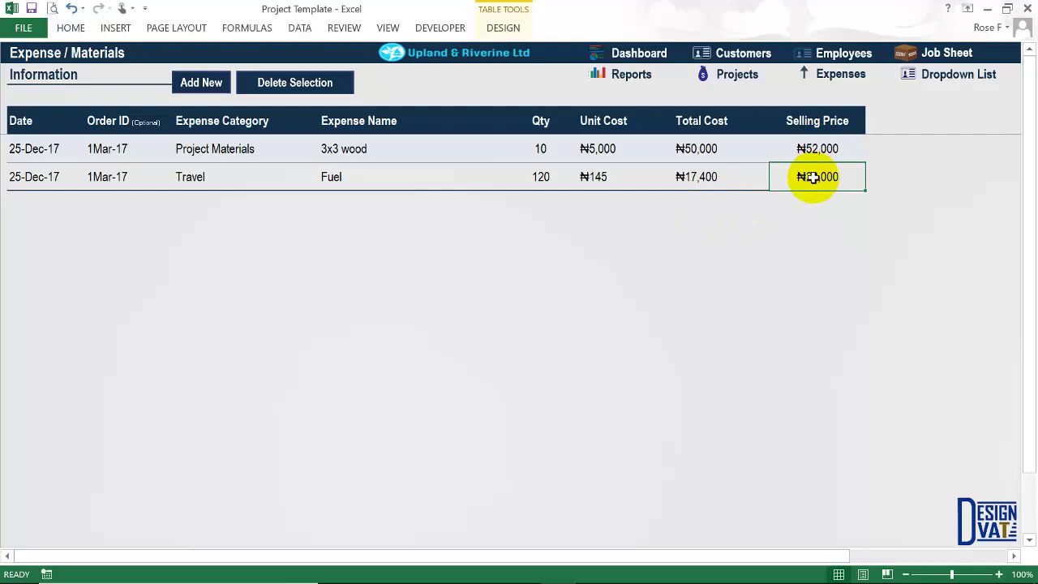
left_click(737, 81)
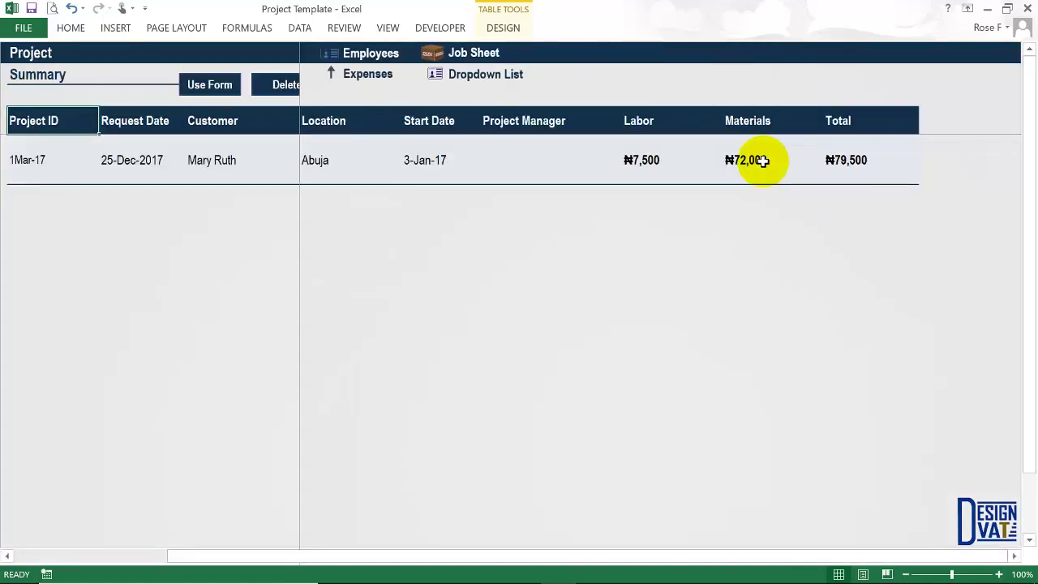
Confirm the project's materials are ₦72,000 and its total ₦79,500, then return to Expense / Materials.
left_click(746, 166)
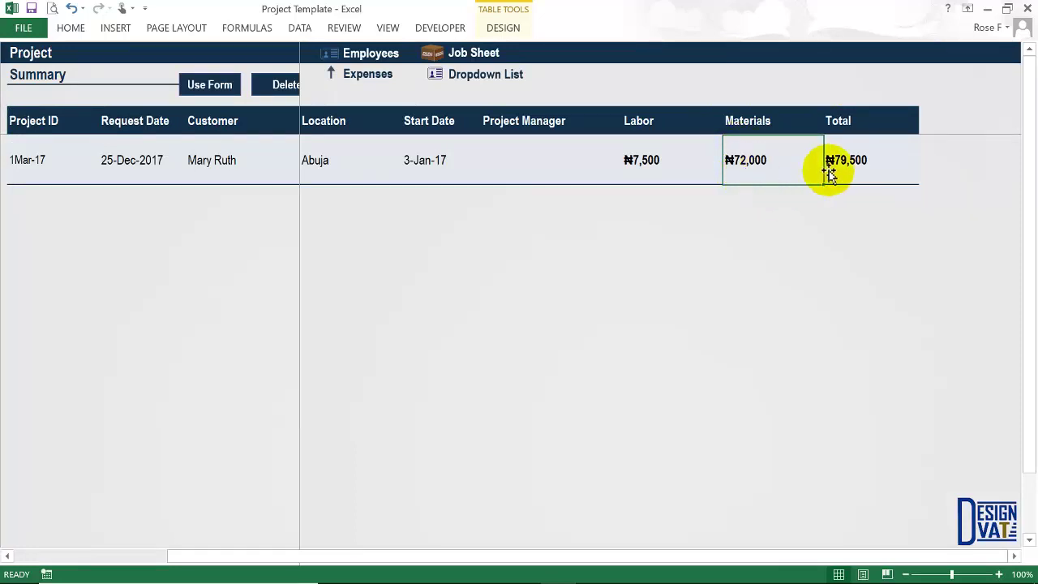
left_click(865, 179)
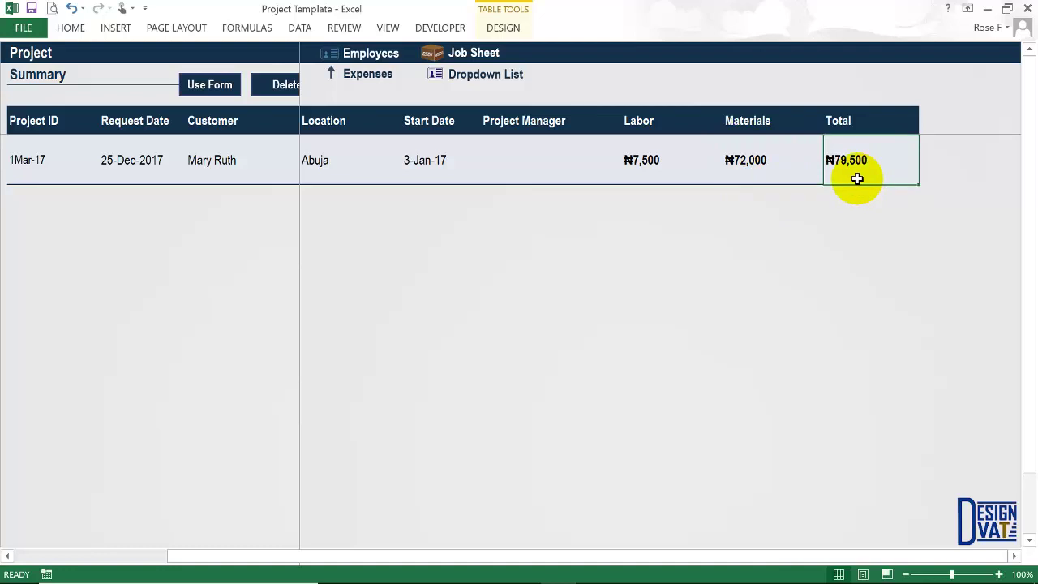
left_click(365, 75)
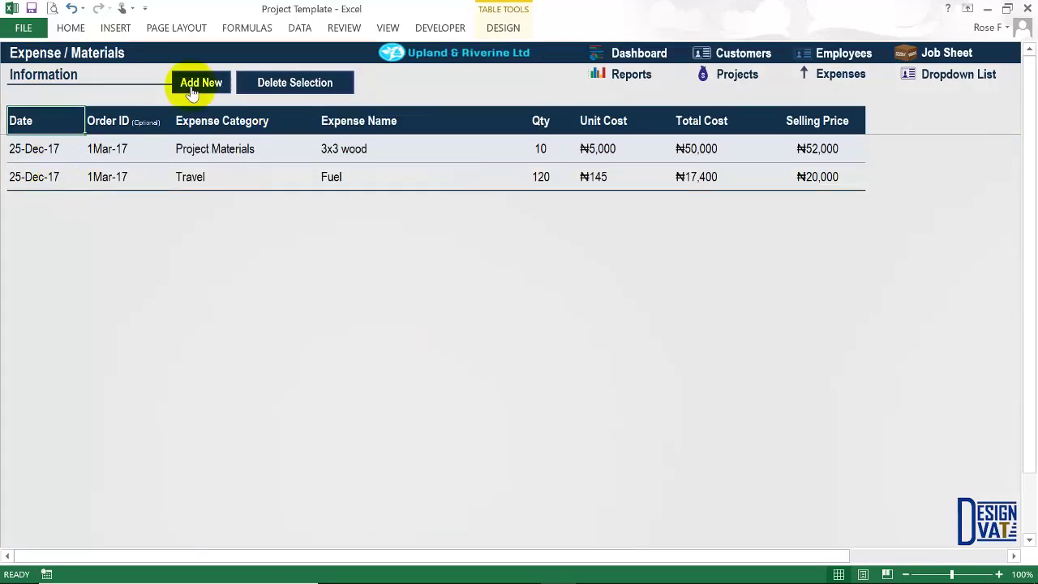
Add a blank row to the expense table and move to the Job Summary sheet.
left_click(195, 76)
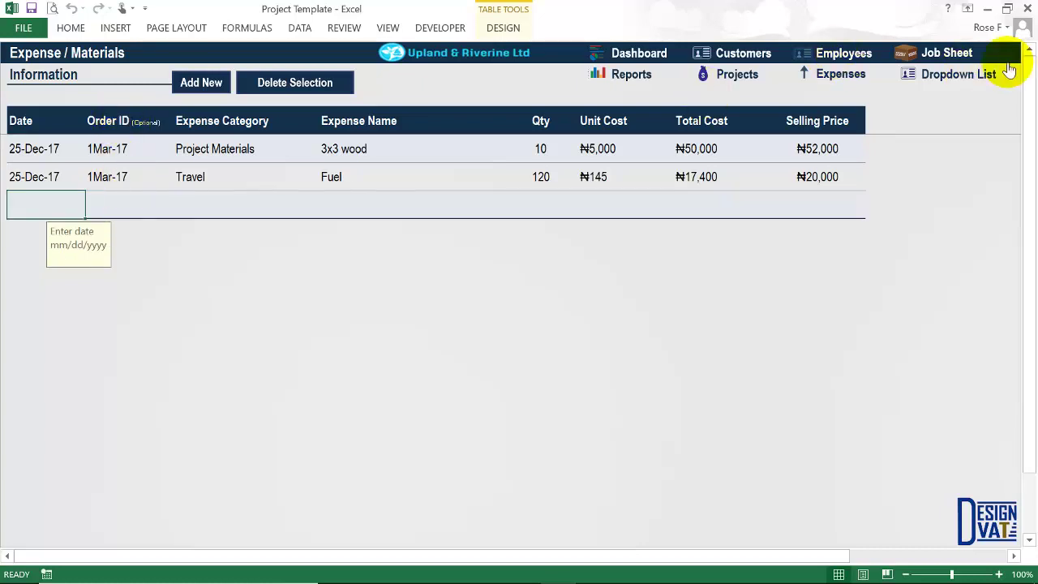
left_click(951, 57)
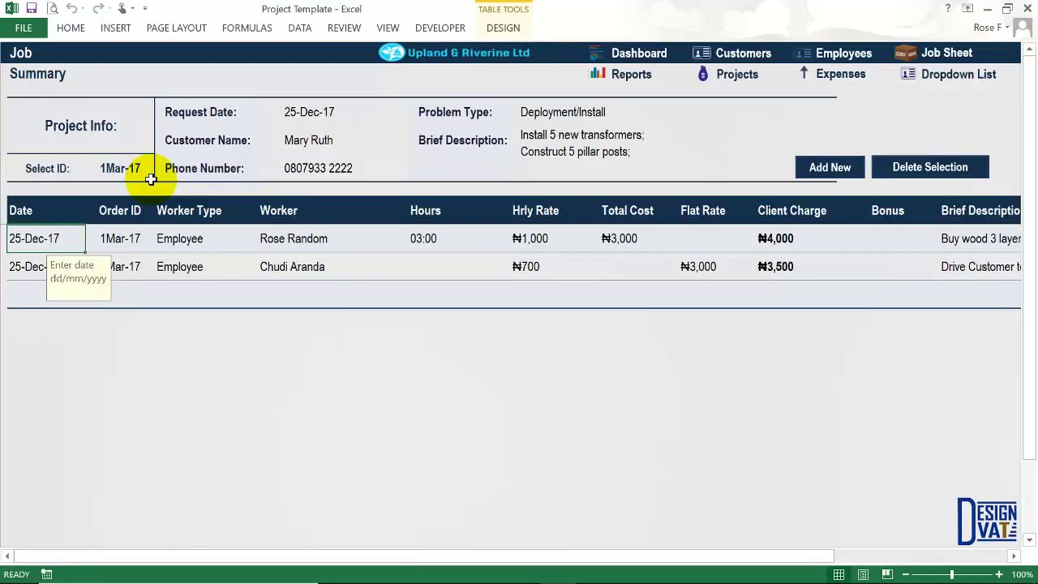
Start a new labour row dated 25-12-2017 for order 1Mar-17.
left_click(308, 241)
left_click(309, 242)
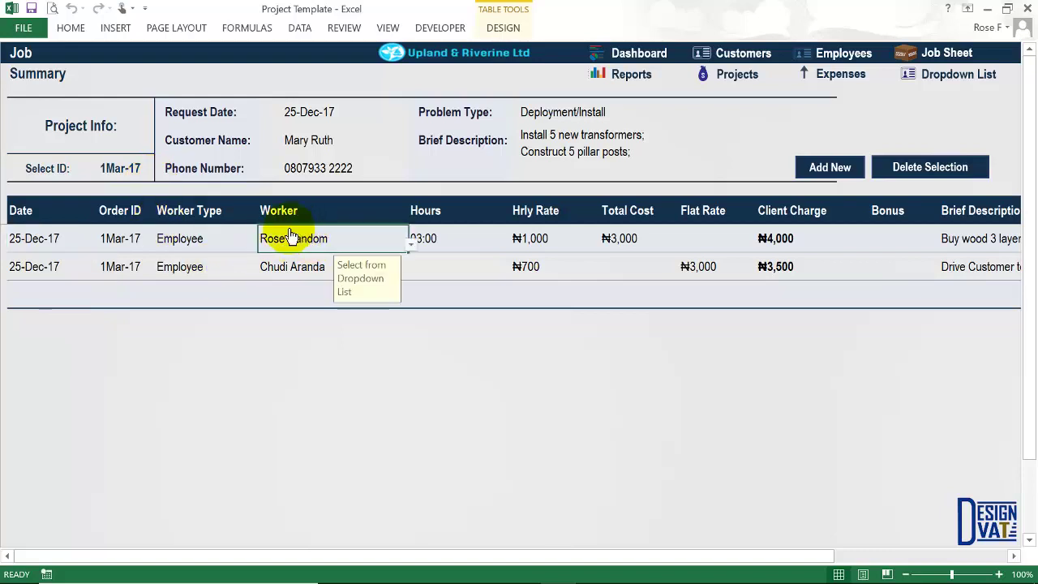
left_click(52, 289)
type("25-12-2017")
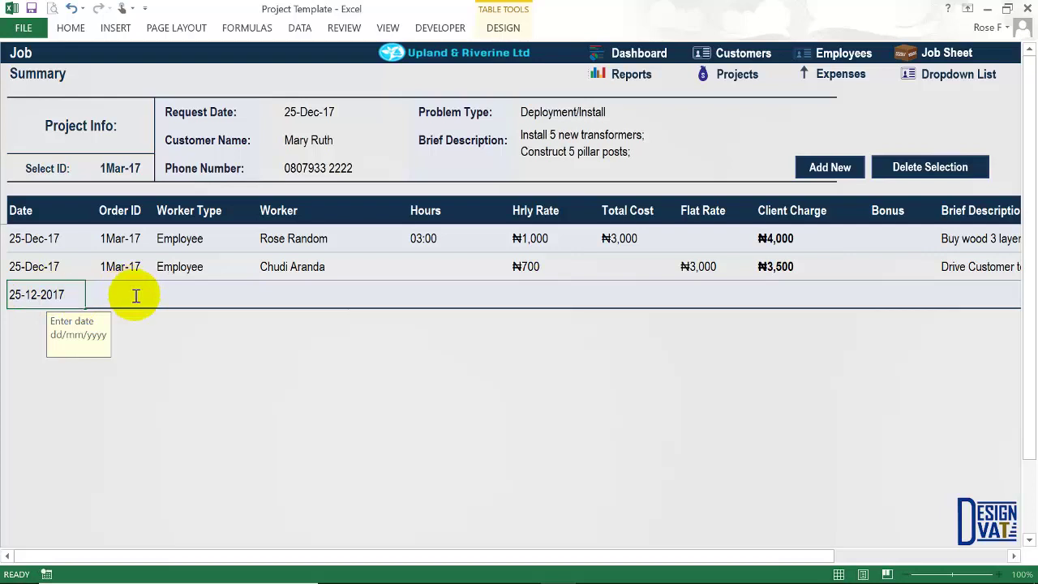
left_click(143, 301)
left_click(157, 302)
left_click(116, 315)
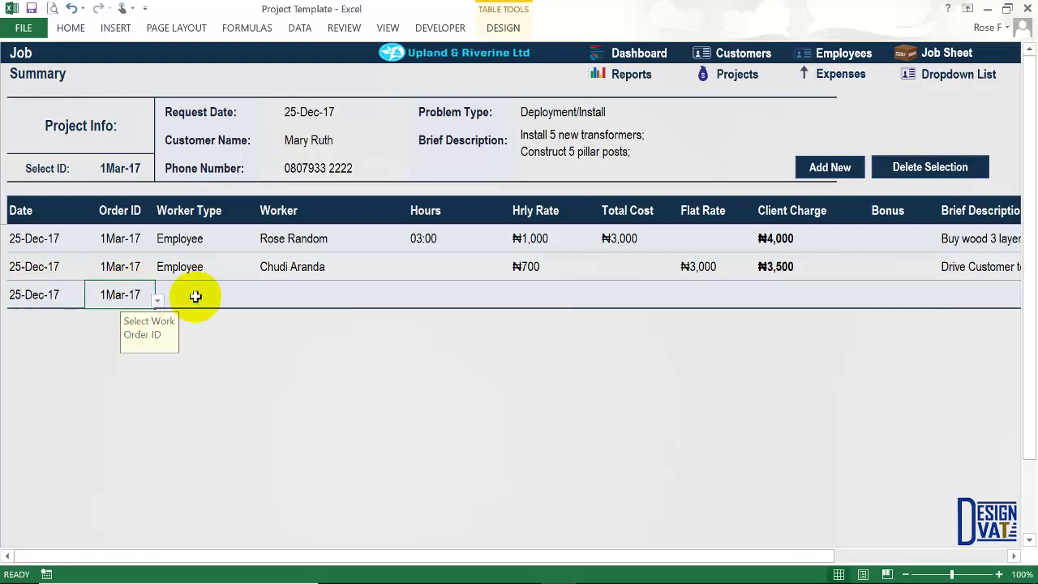
Set the labour row's worker type to Employee and assign the same worker as the first entry.
left_click(240, 300)
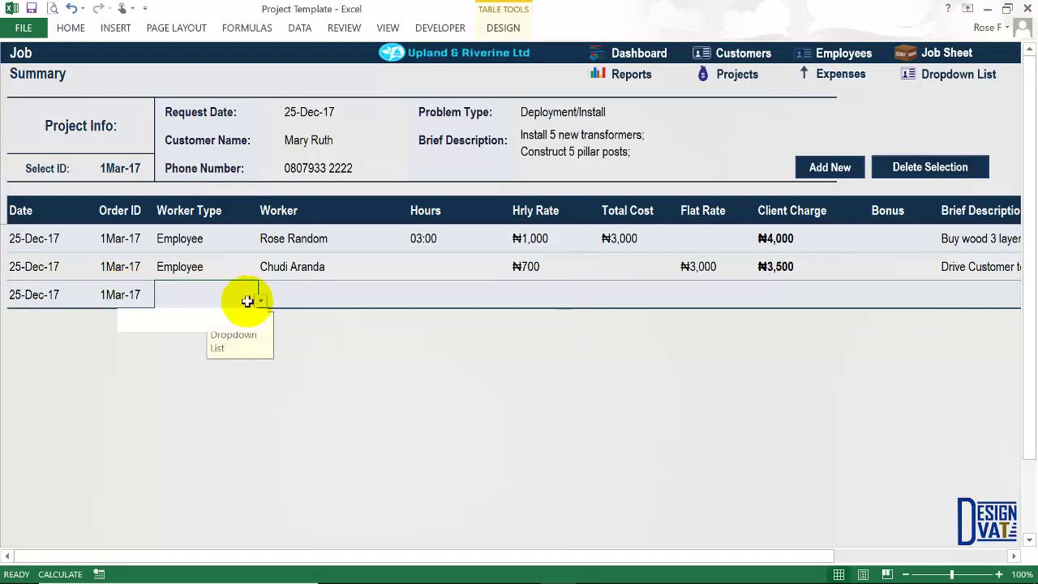
left_click(261, 300)
left_click(185, 328)
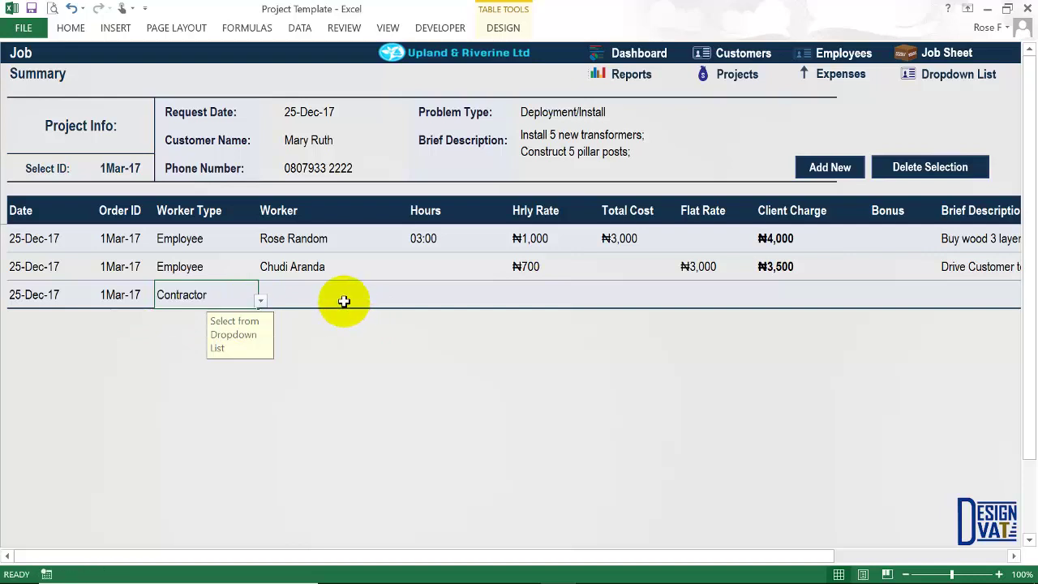
left_click(347, 301)
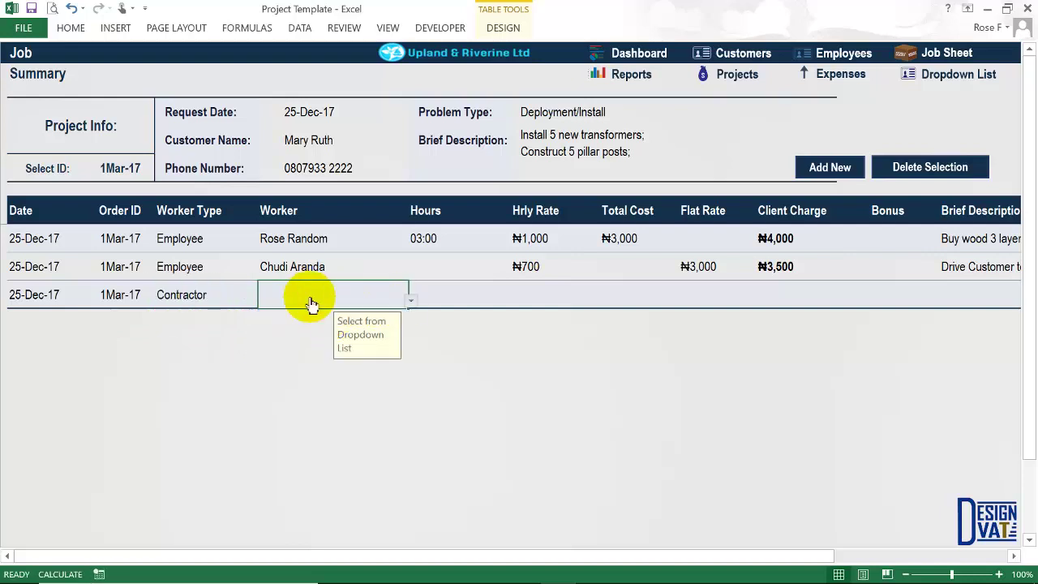
left_click(230, 299)
left_click(262, 301)
left_click(263, 303)
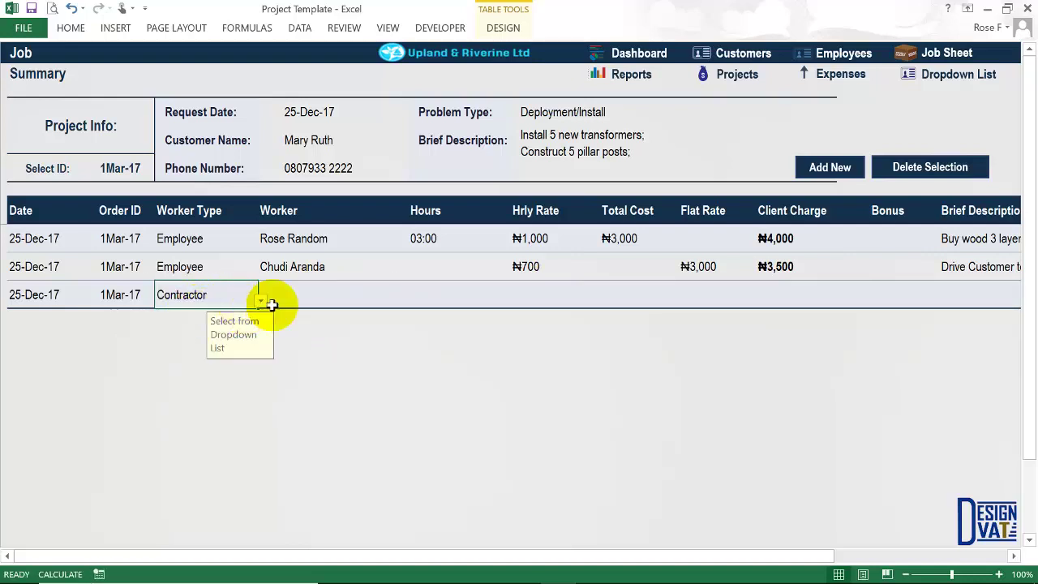
left_click(307, 300)
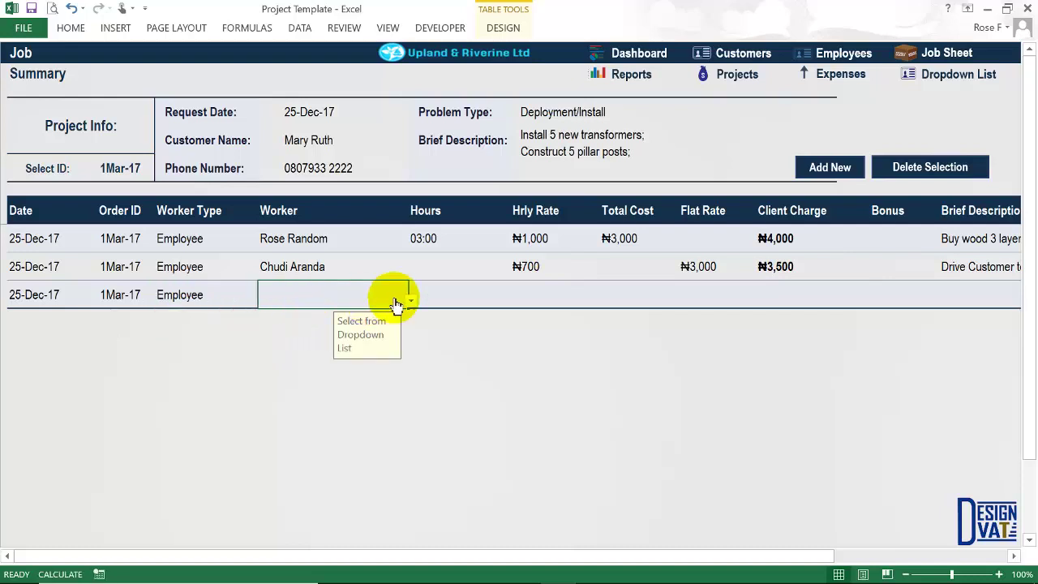
left_click(413, 301)
left_click(338, 306)
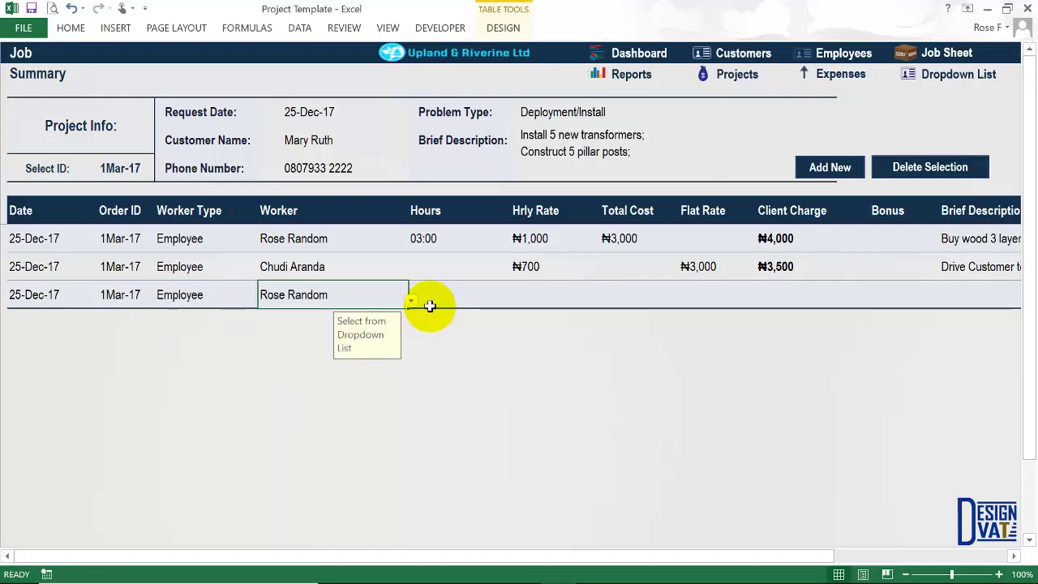
left_click(433, 300)
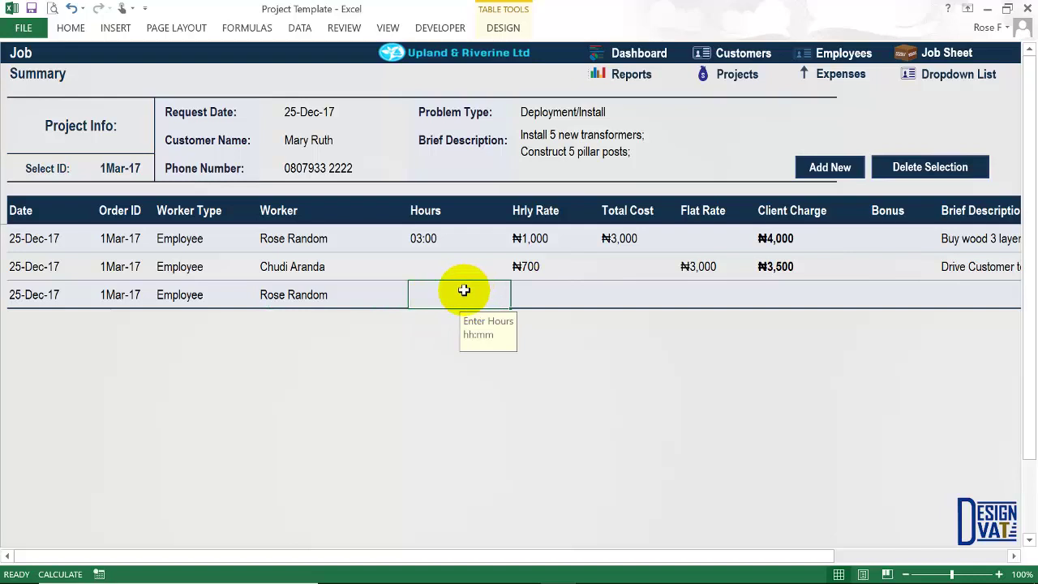
Enter a ₦2,000 flat rate, ₦2,500 client charge and description 'Spraying all wood'.
left_click(714, 293)
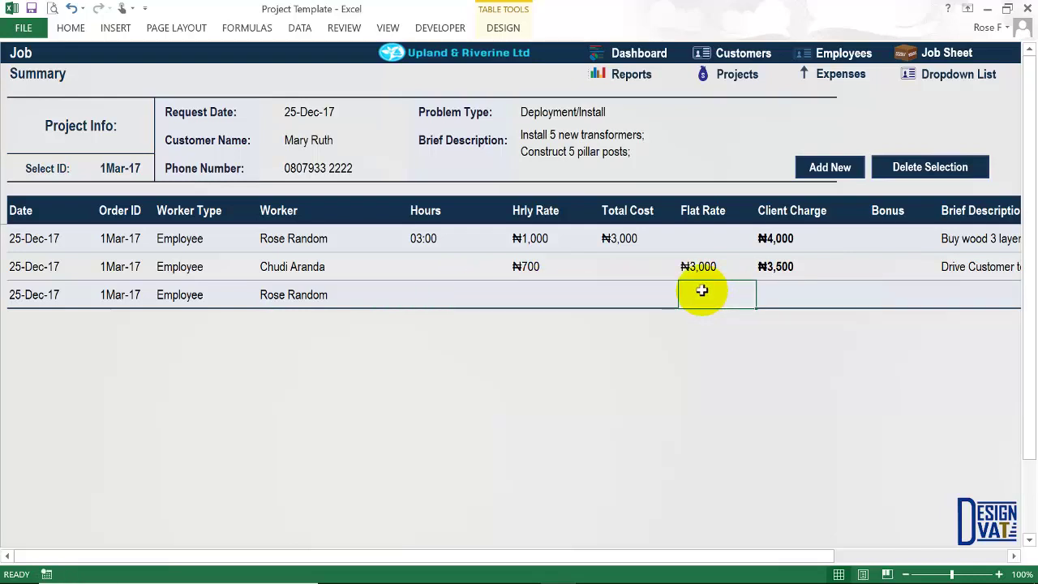
type("2,00")
type("0")
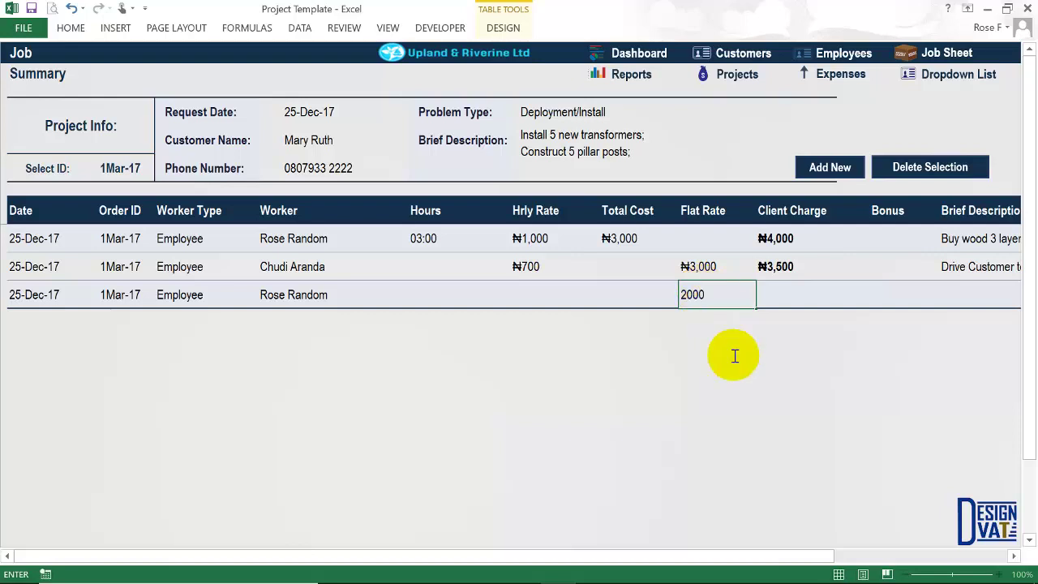
left_click(787, 293)
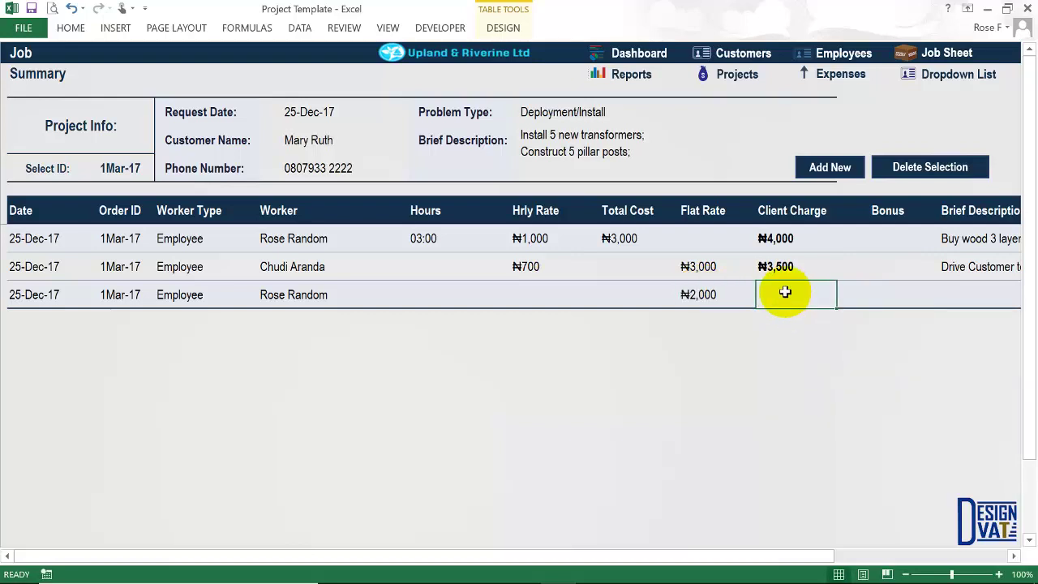
type("2500")
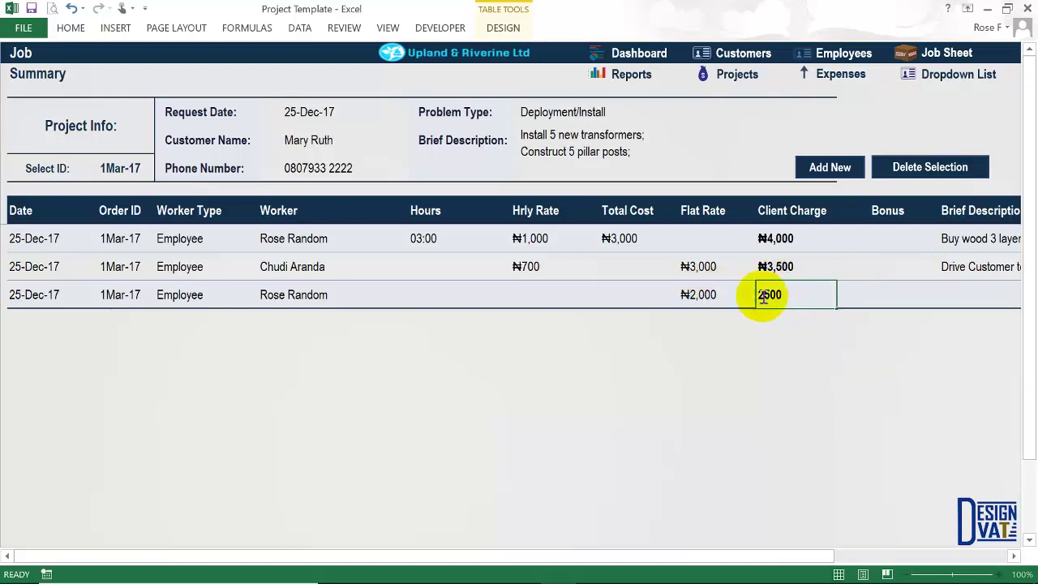
key("Tab")
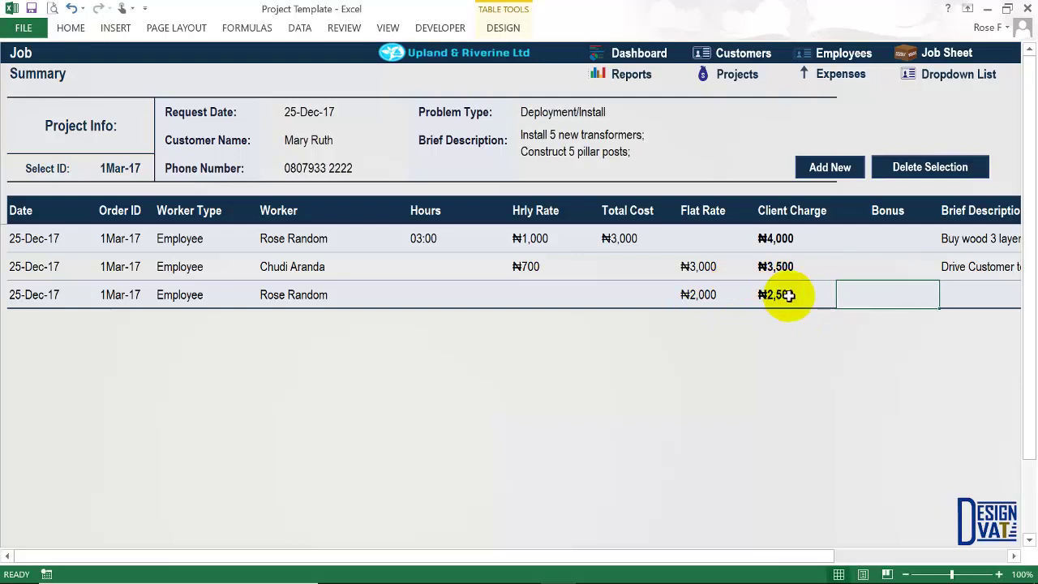
key("Tab")
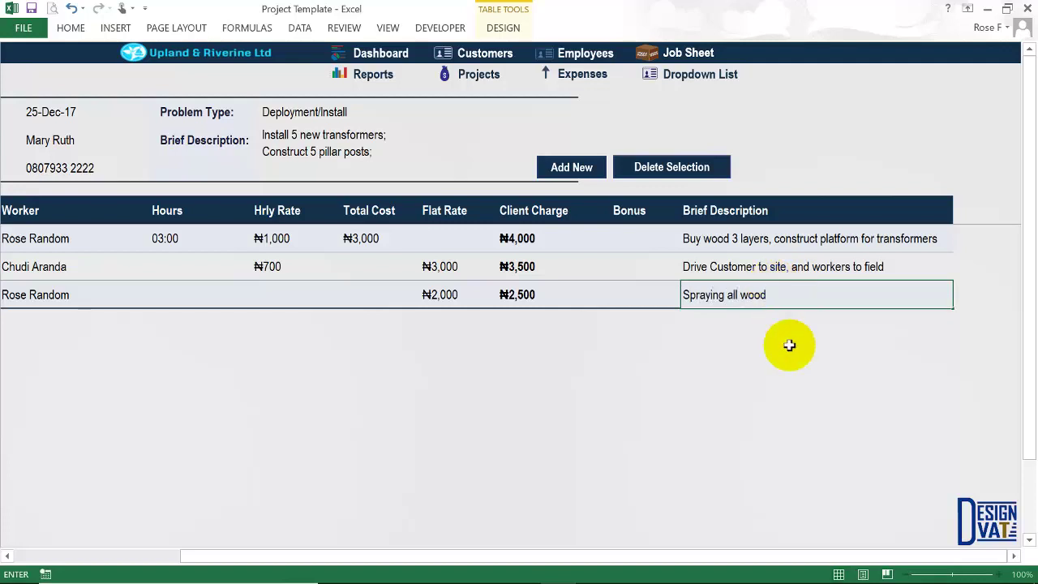
key("Return")
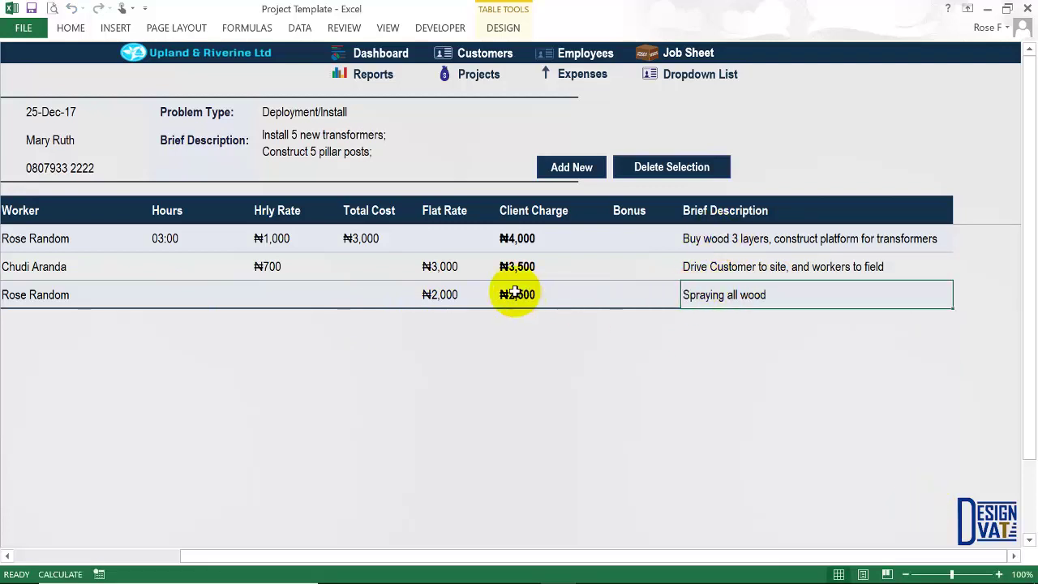
left_click(529, 298)
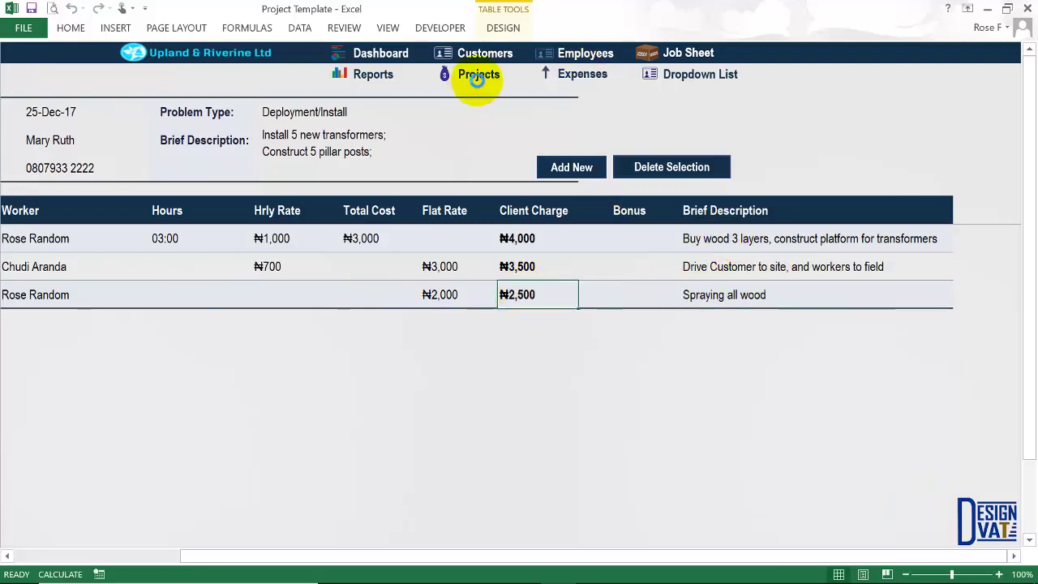
Verify project labour now totals ₦10,000 and the overall total ₦82,000.
left_click(478, 76)
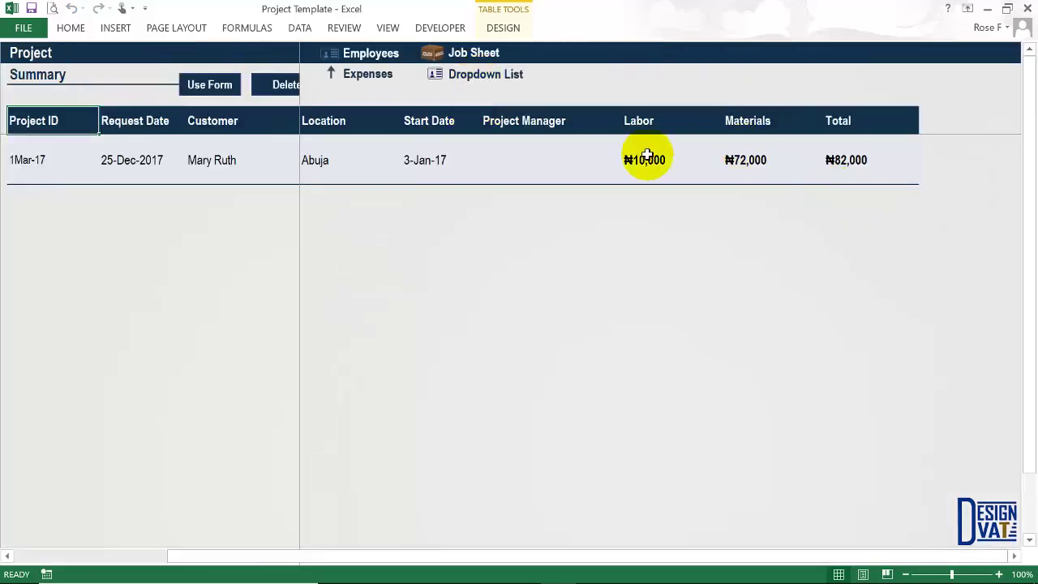
left_click(648, 144)
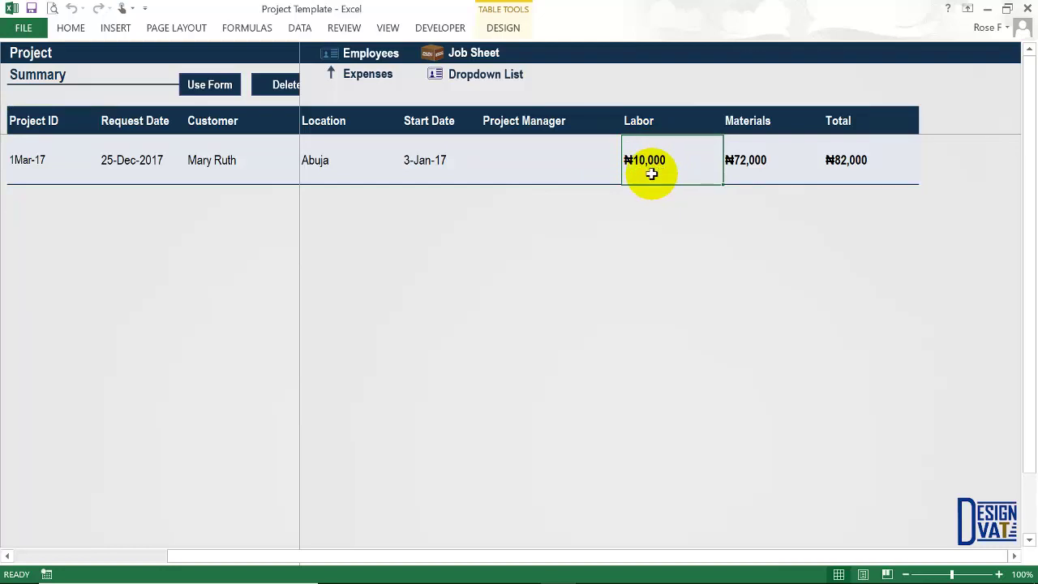
left_click(850, 168)
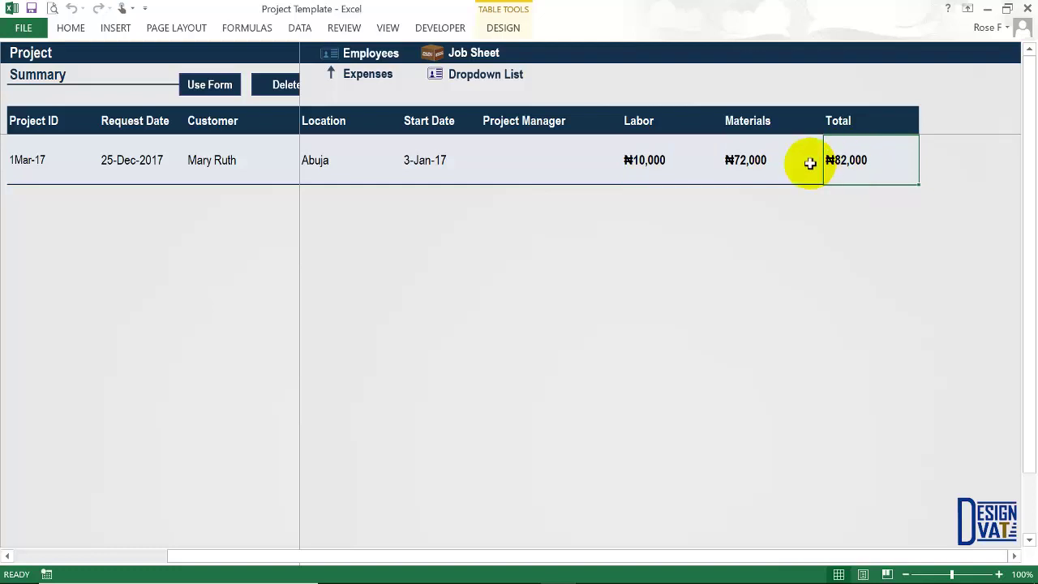
left_click(383, 91)
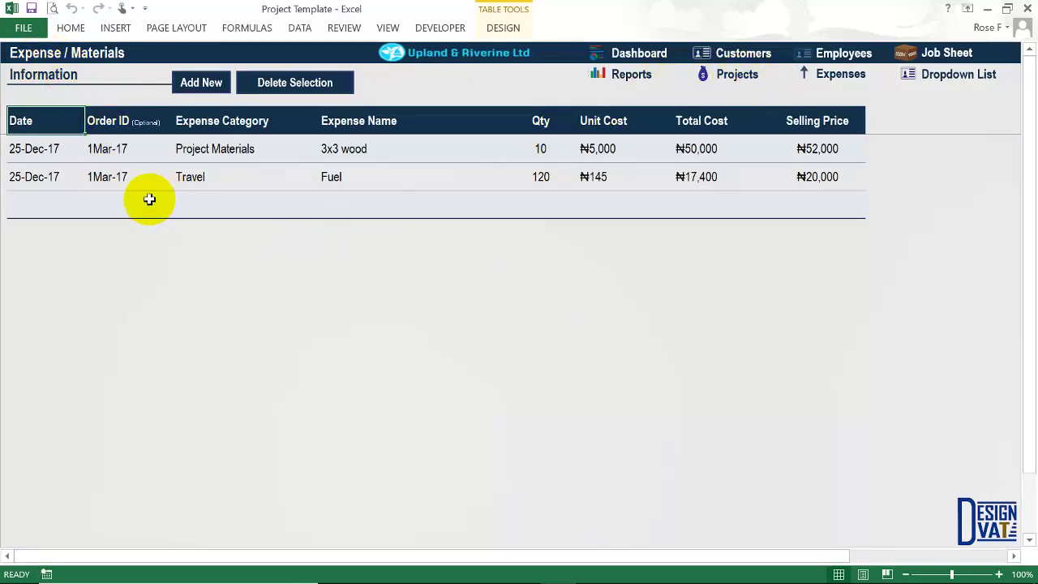
Date the blank expense row 25-Dec-17, leaving its Order ID empty.
left_click(49, 208)
type("25-12-2017")
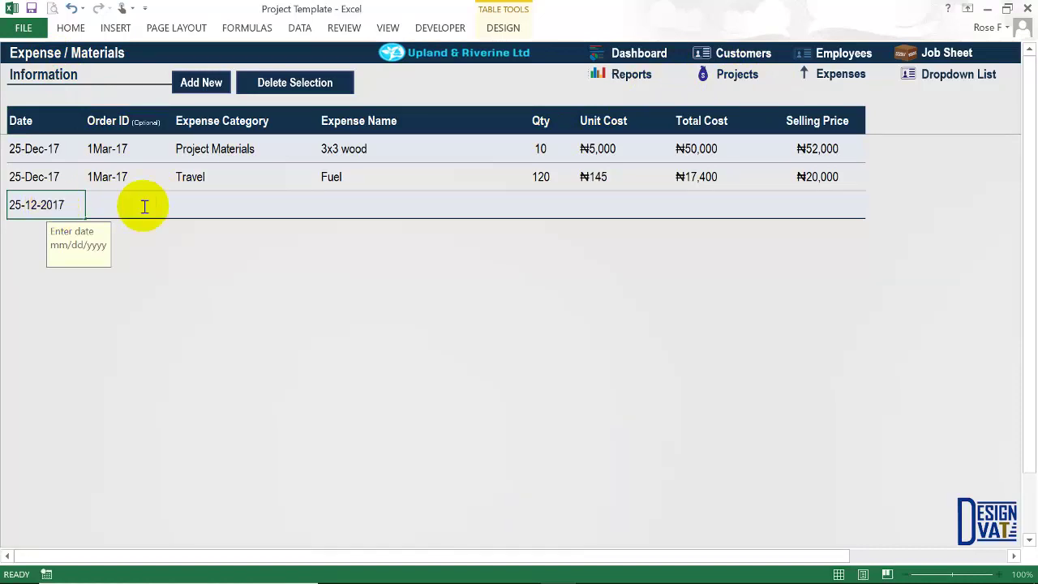
left_click(138, 205)
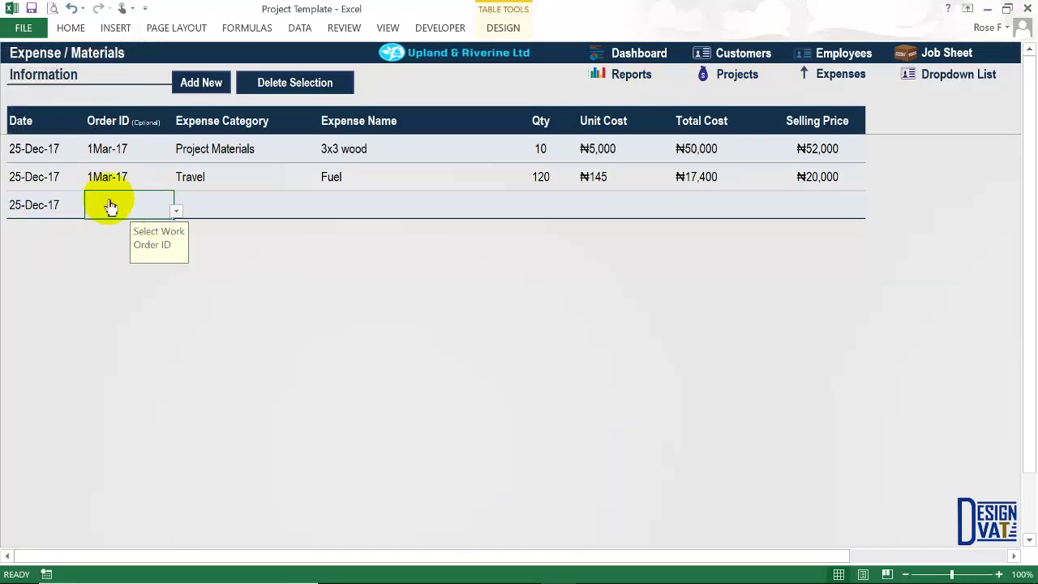
left_click(130, 128)
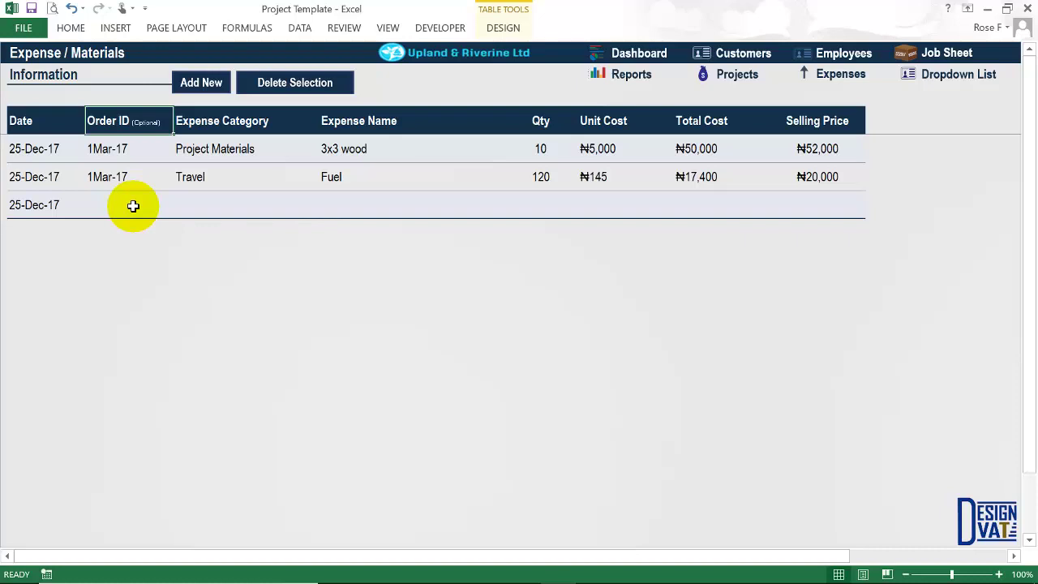
left_click(130, 206)
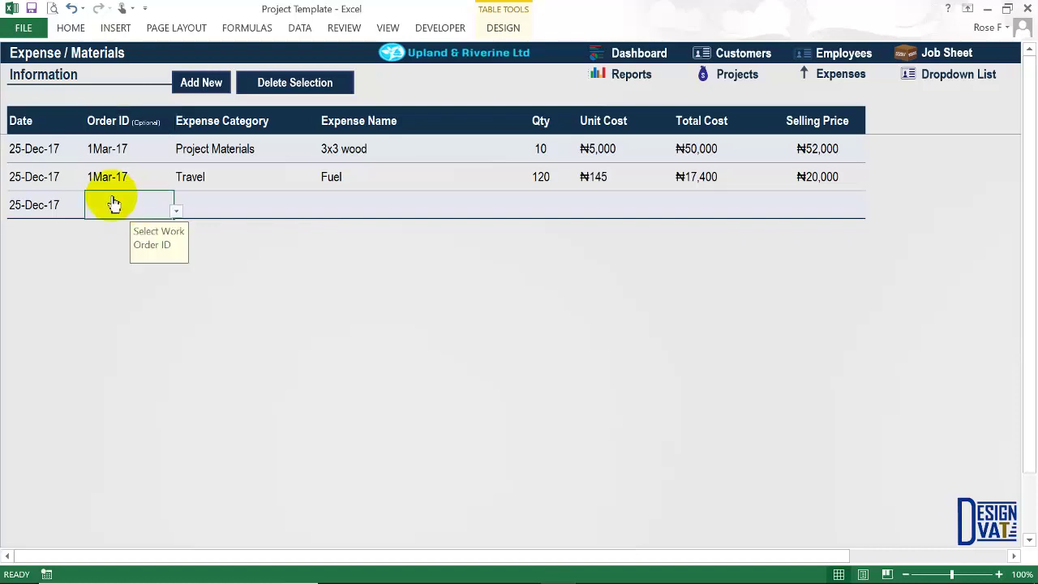
Check the new row's Expense Category choices without picking one.
left_click(199, 206)
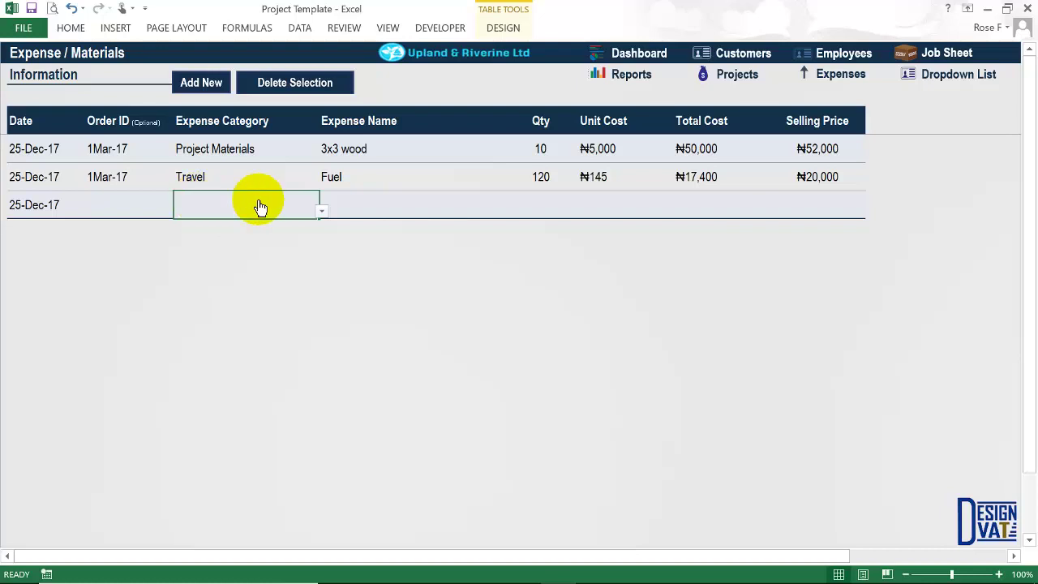
key("alt+Down")
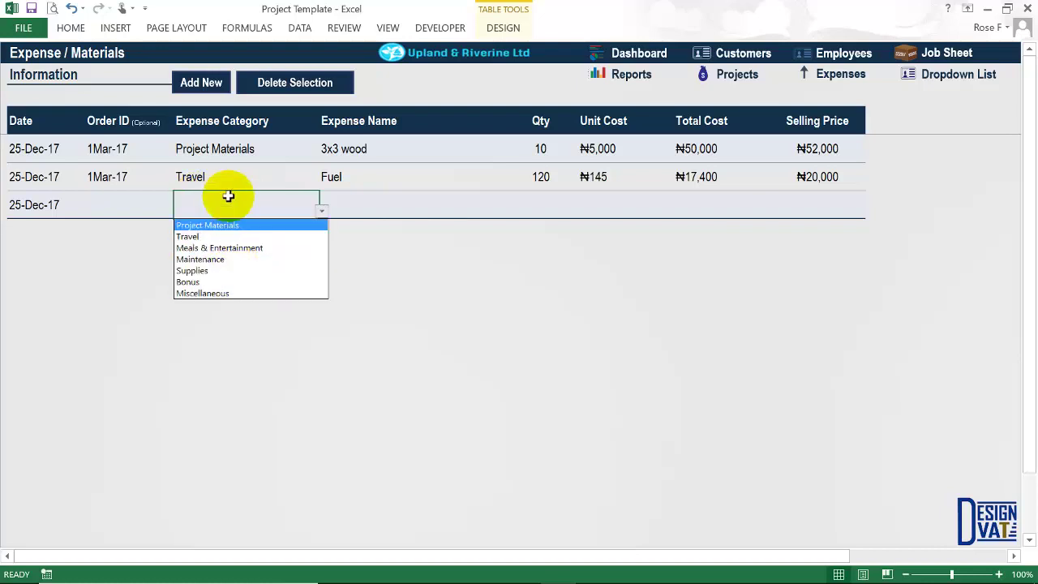
left_click(227, 202)
left_click(954, 75)
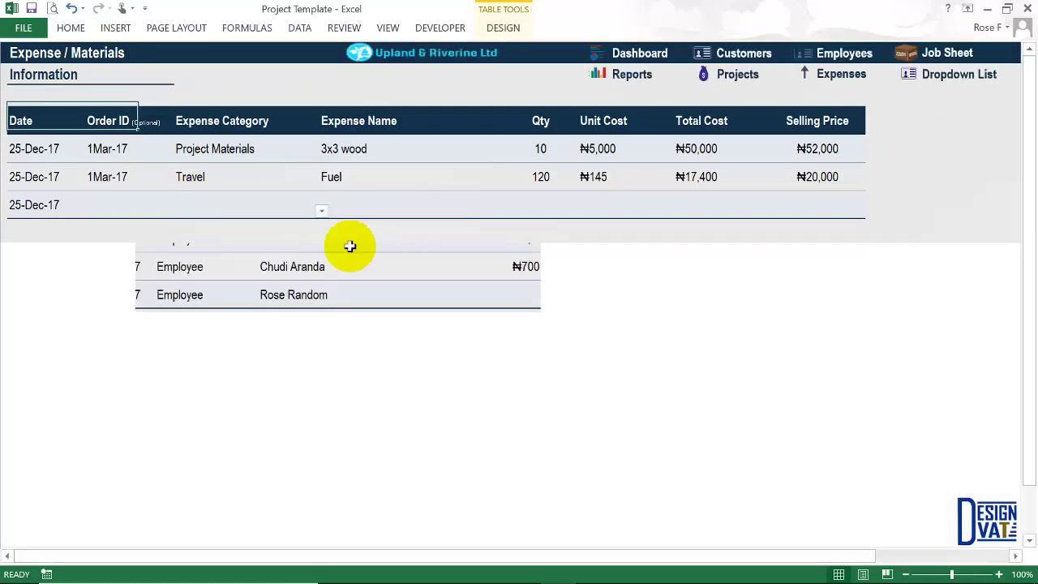
Add Rent as a new expense category below Miscellaneous.
double_click(237, 306)
type("Re")
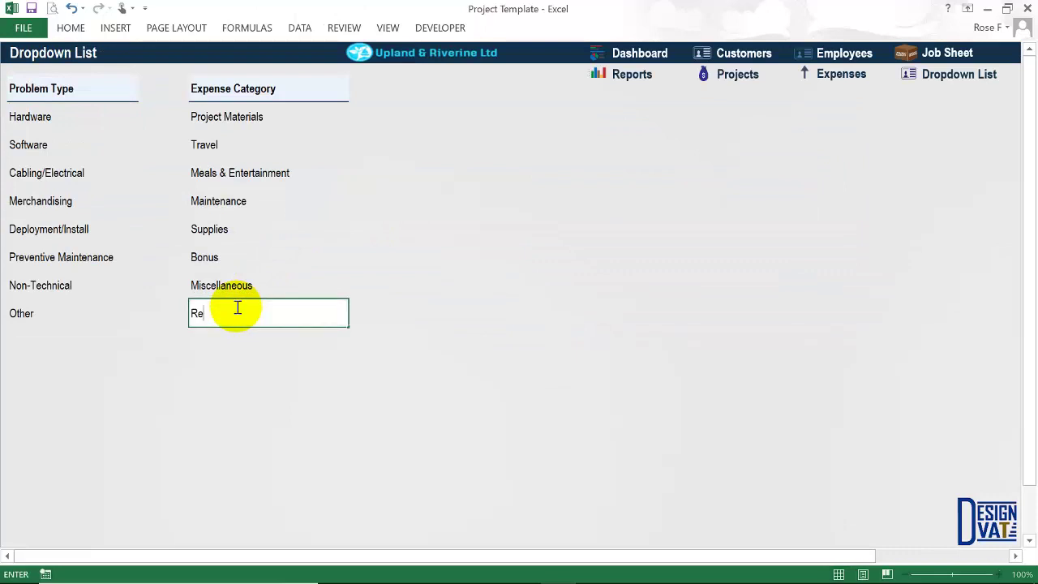
type("nt")
key("Return")
Replace Meals & Entertainment with Electricity, then return to the Expense / Materials sheet.
left_click(256, 172)
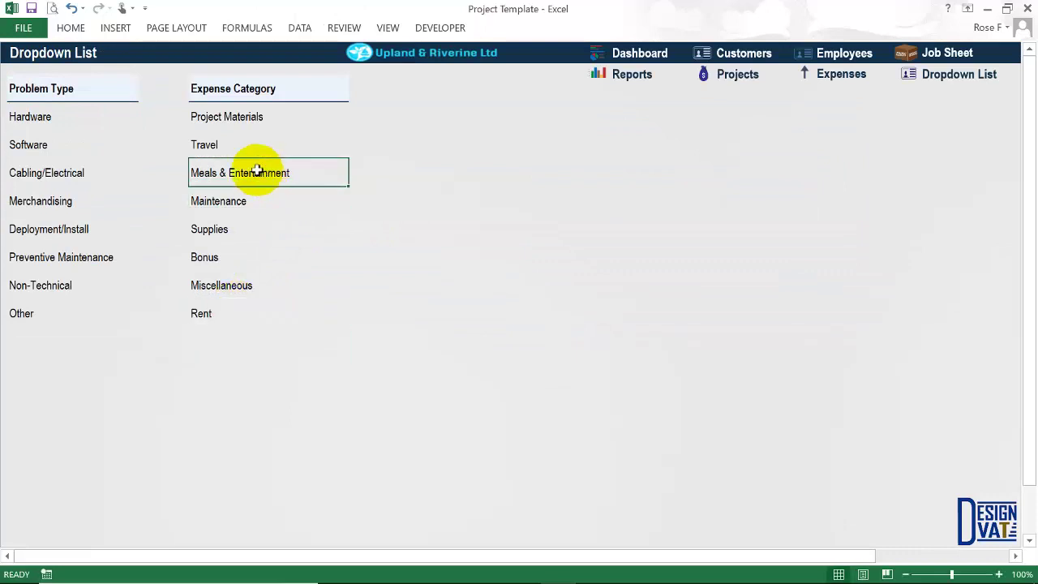
type("Electricity")
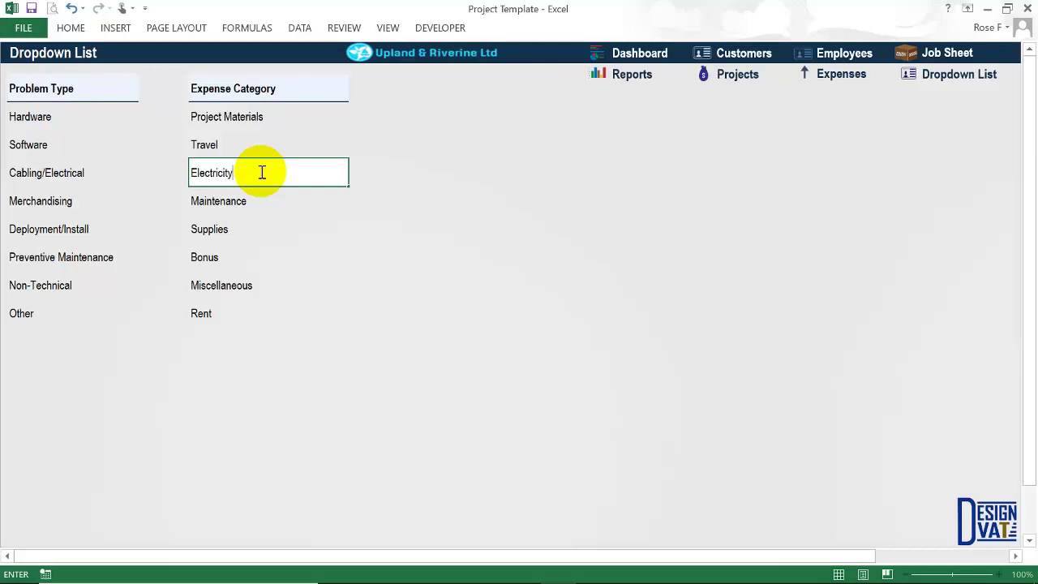
key("Return")
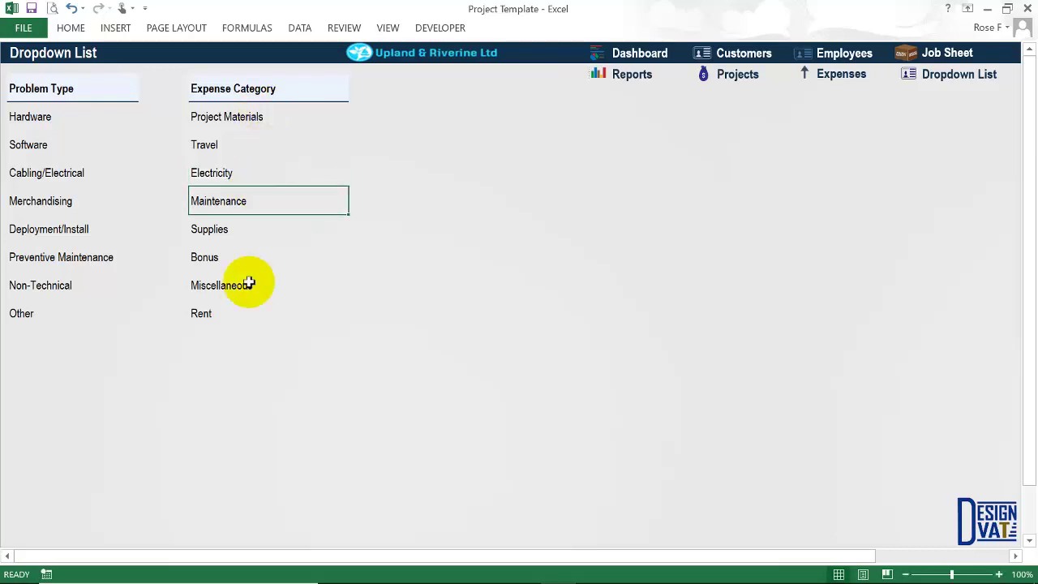
left_click(844, 75)
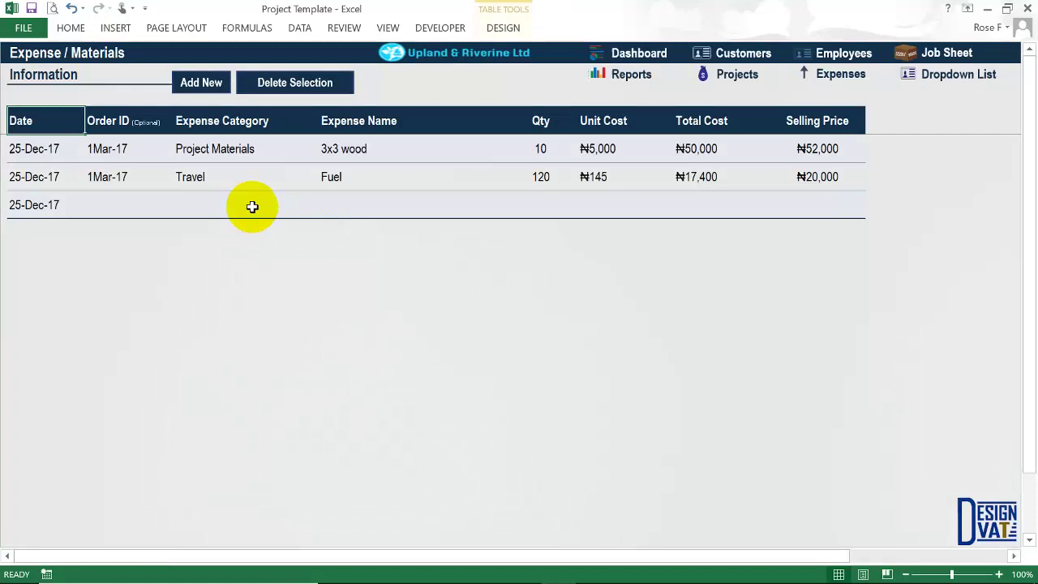
left_click(251, 204)
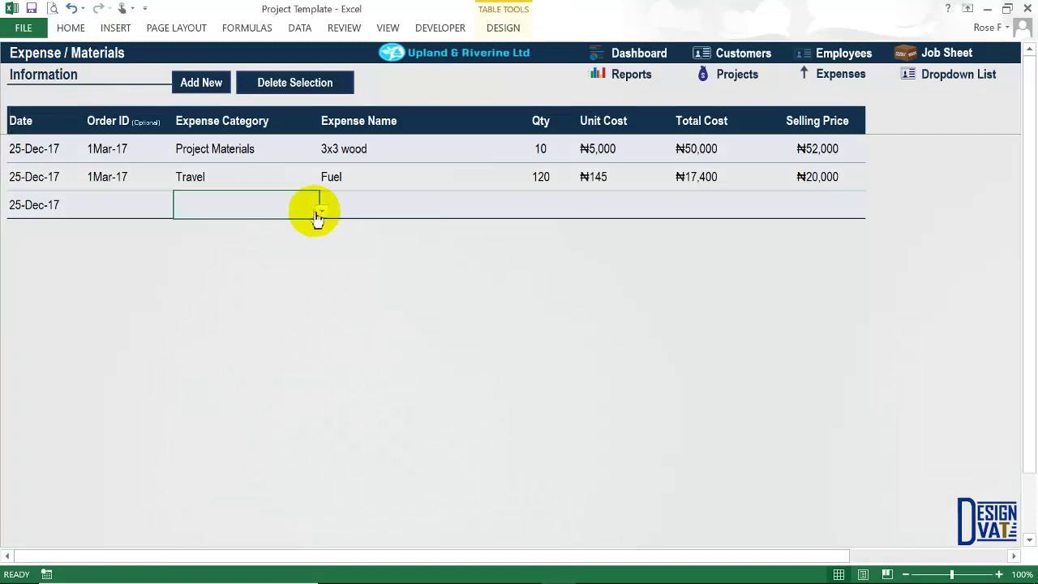
Set row 3's category to Rent and its expense name to December 2017 Rent.
left_click(321, 211)
left_click(204, 303)
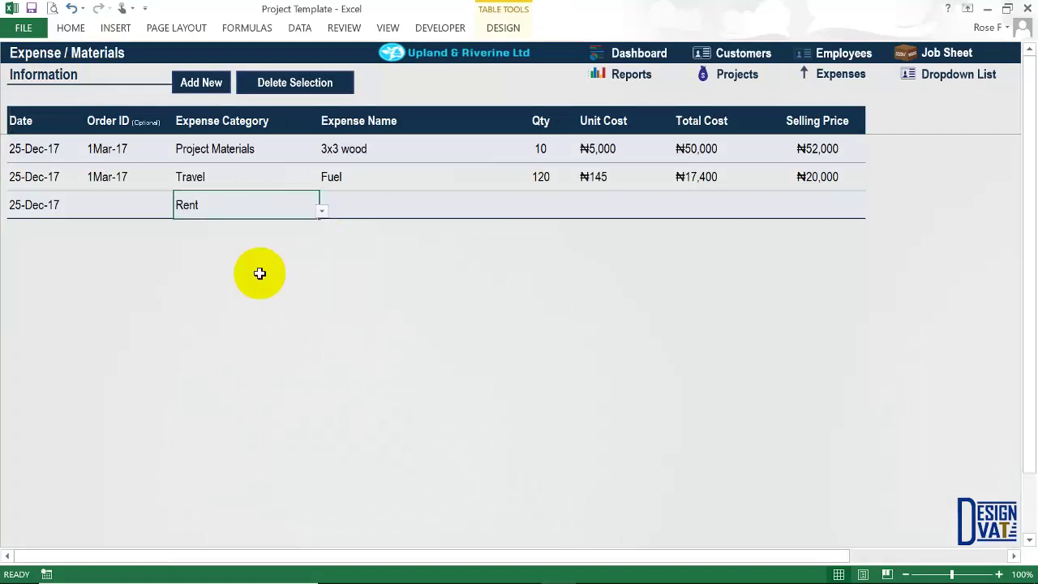
left_click(356, 213)
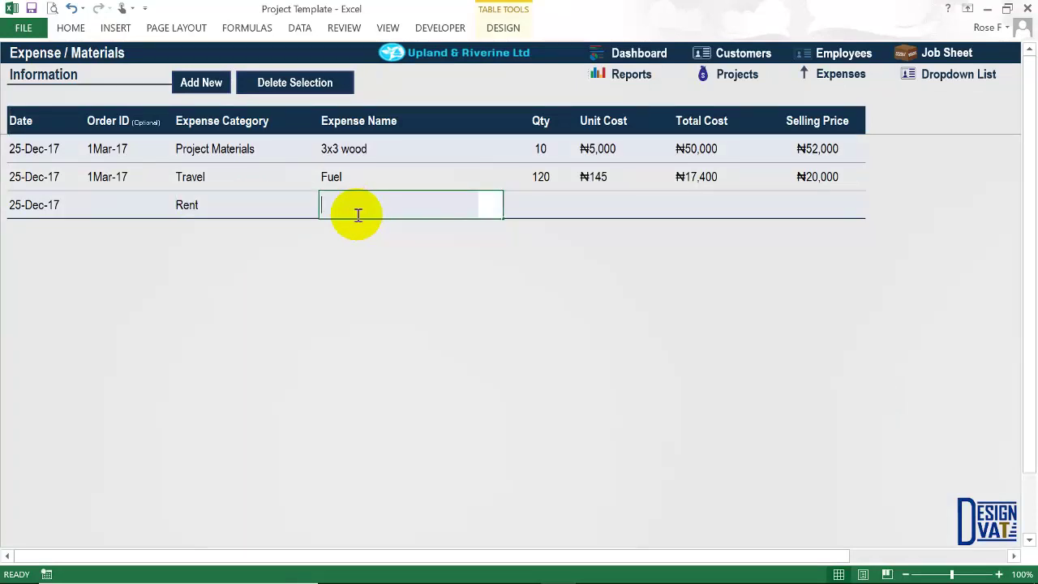
type("Septem")
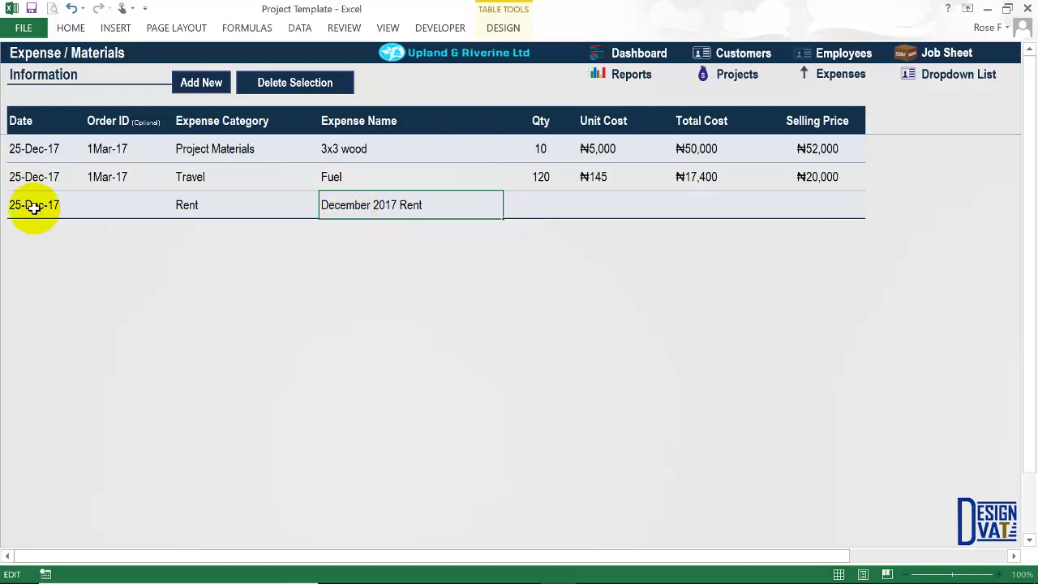
left_click(548, 200)
Enter quantity 1 and unit cost ₦120,000, then review the row's totals.
left_click(548, 199)
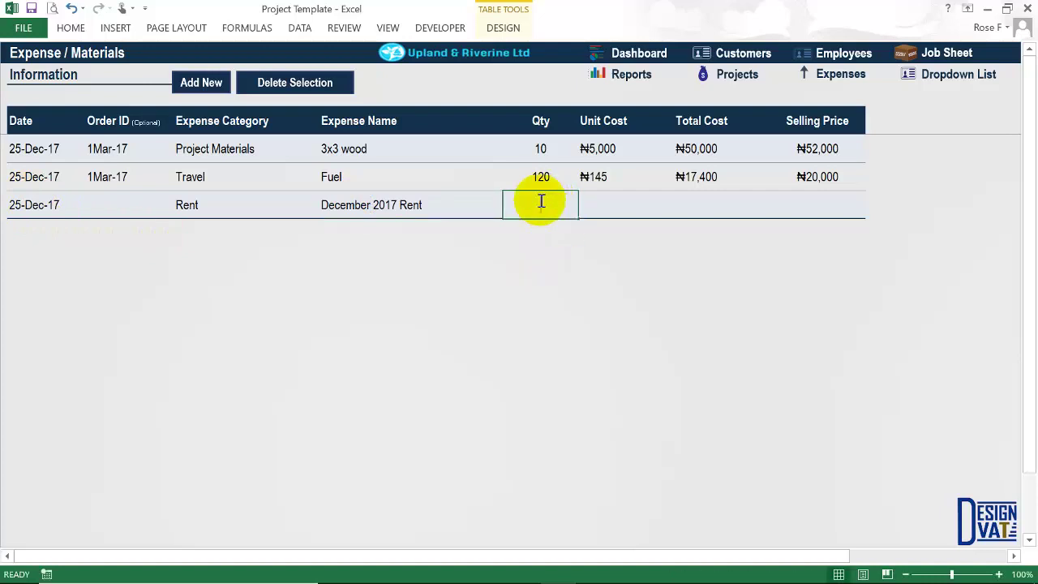
key("Tab")
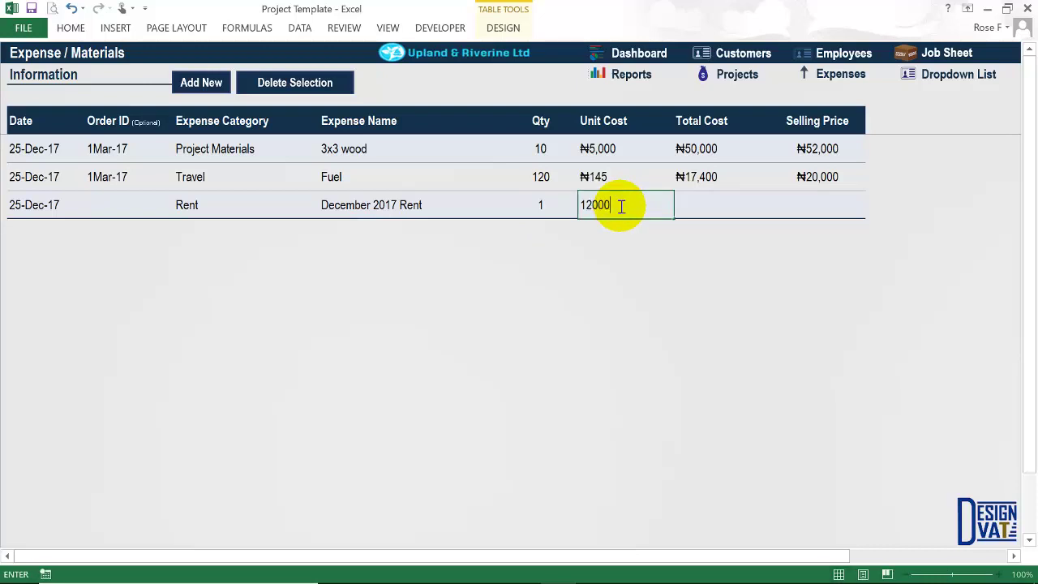
key("Tab")
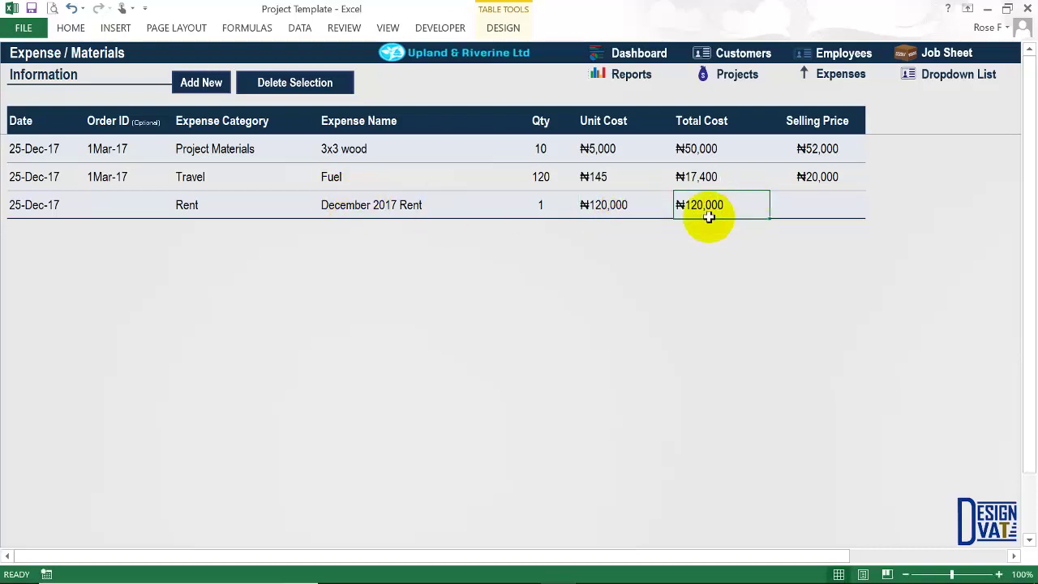
left_click(815, 204)
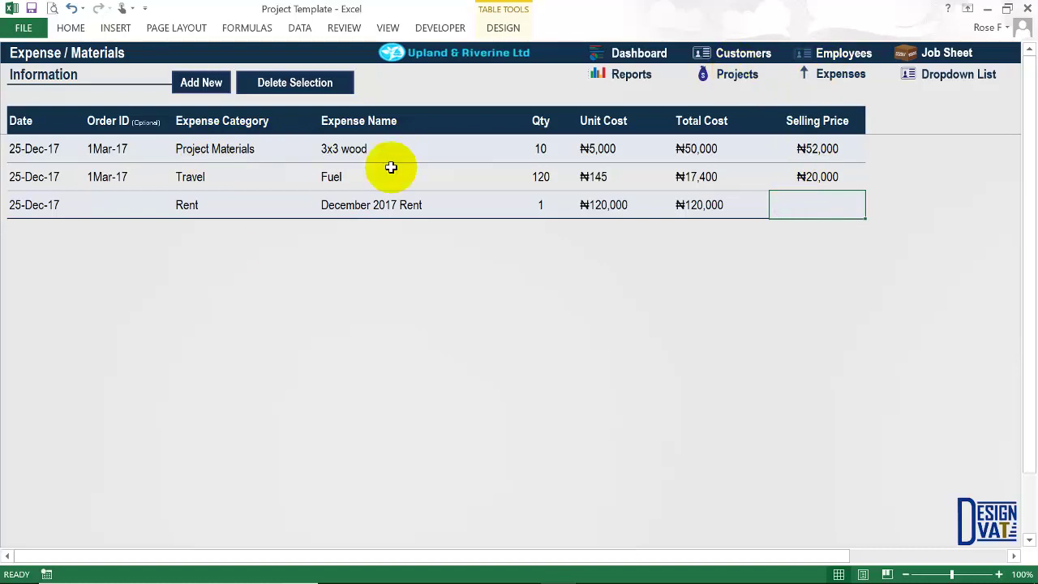
key("Left")
left_click(605, 206)
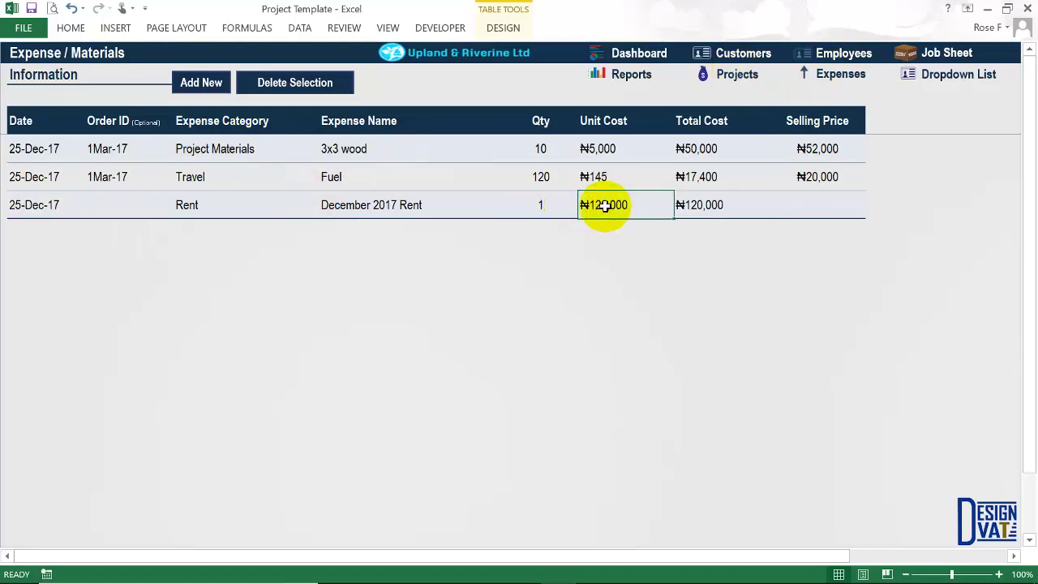
left_click(202, 207)
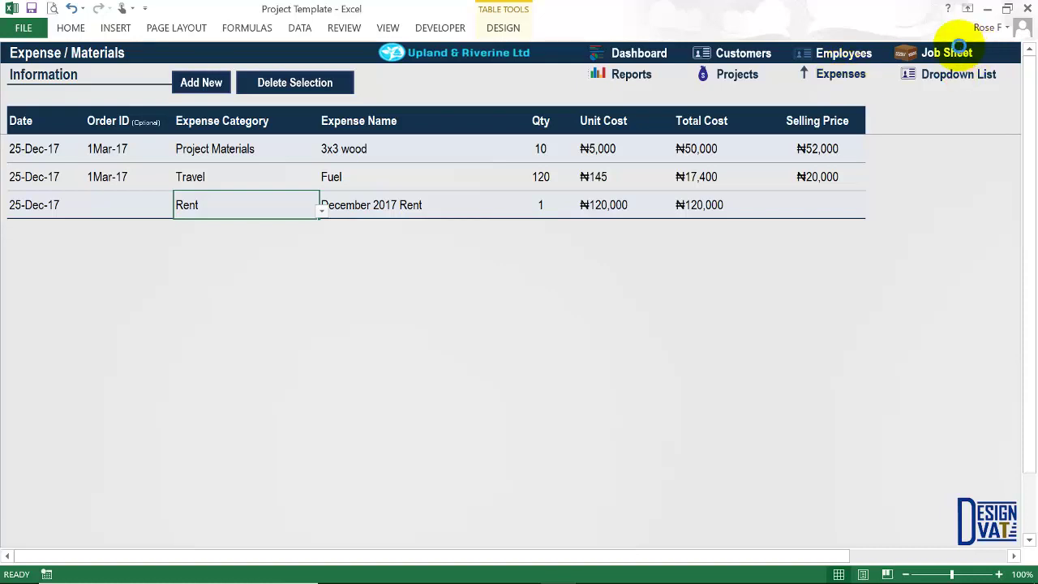
Check the Job Summary's Select ID cell and the Project Summary for 1Mar-17, then open Reports.
left_click(955, 52)
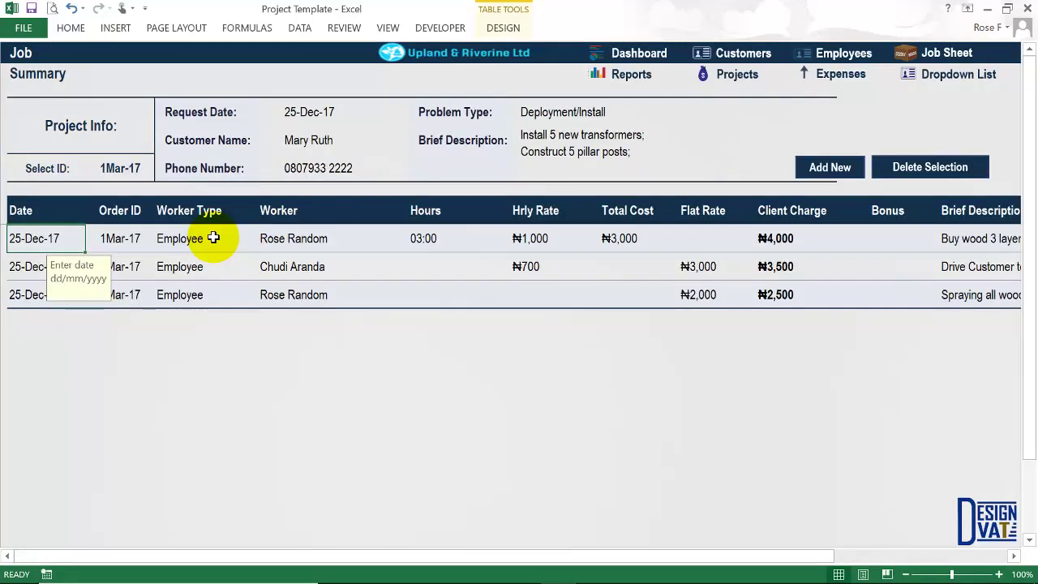
left_click(130, 168)
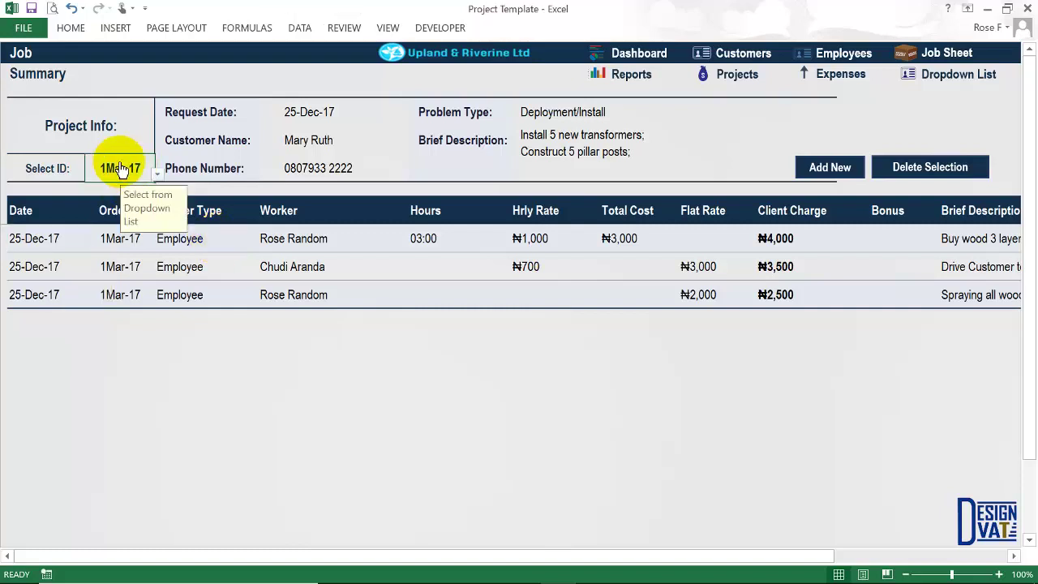
left_click(734, 74)
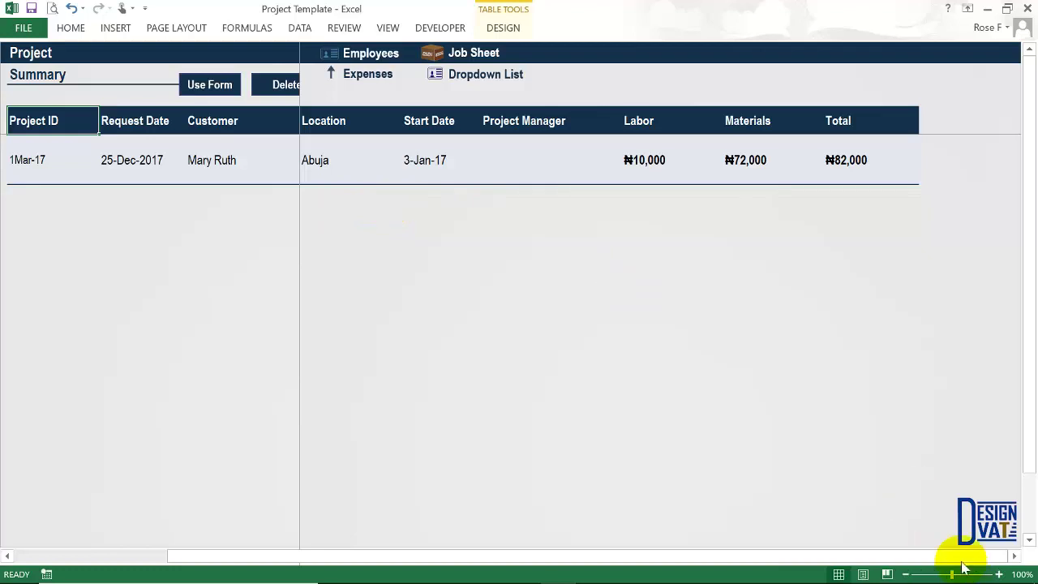
left_click_drag(962, 555, 452, 549)
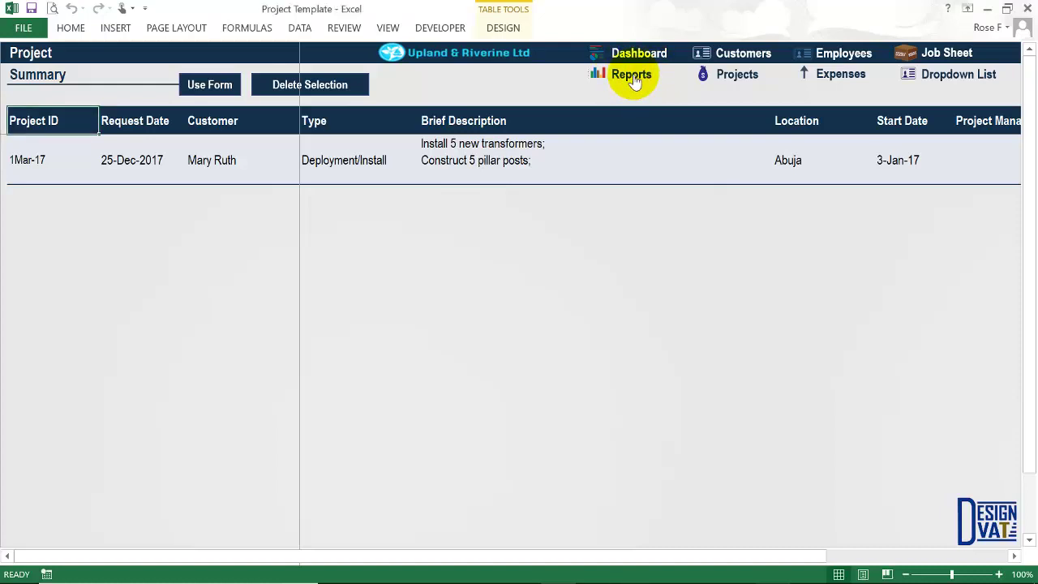
left_click(634, 80)
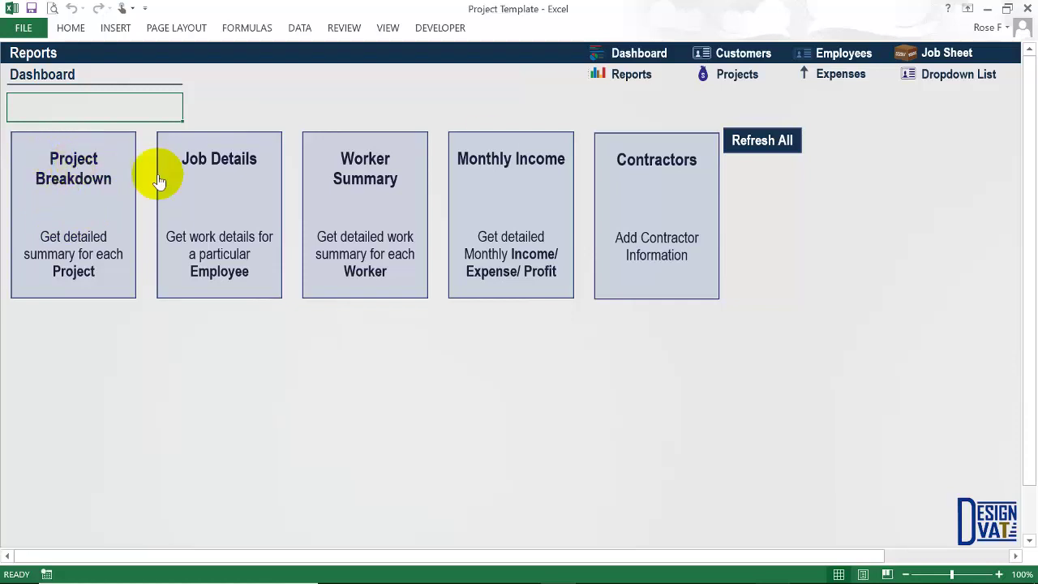
left_click(734, 76)
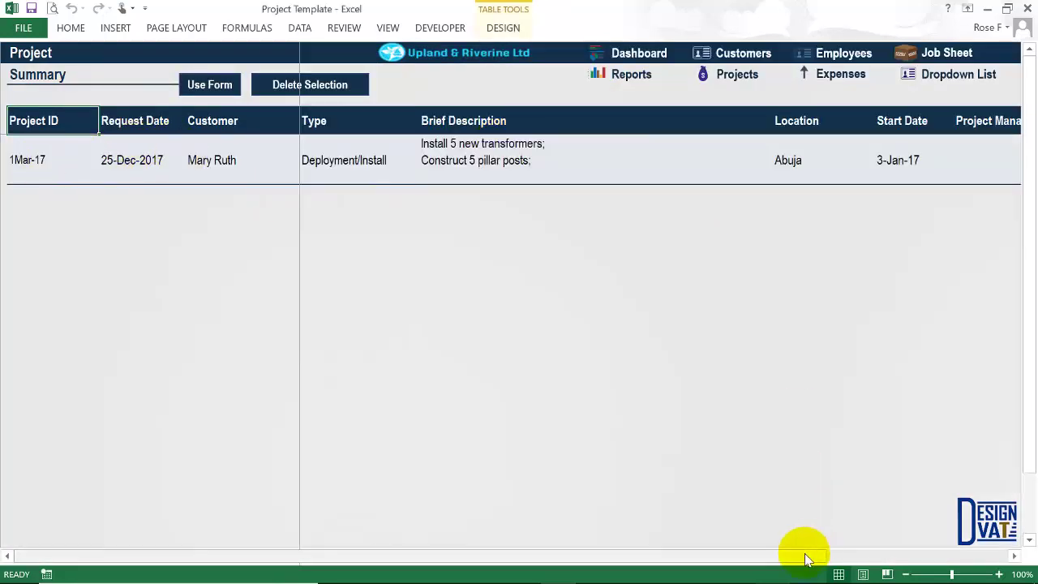
left_click_drag(803, 555, 676, 160)
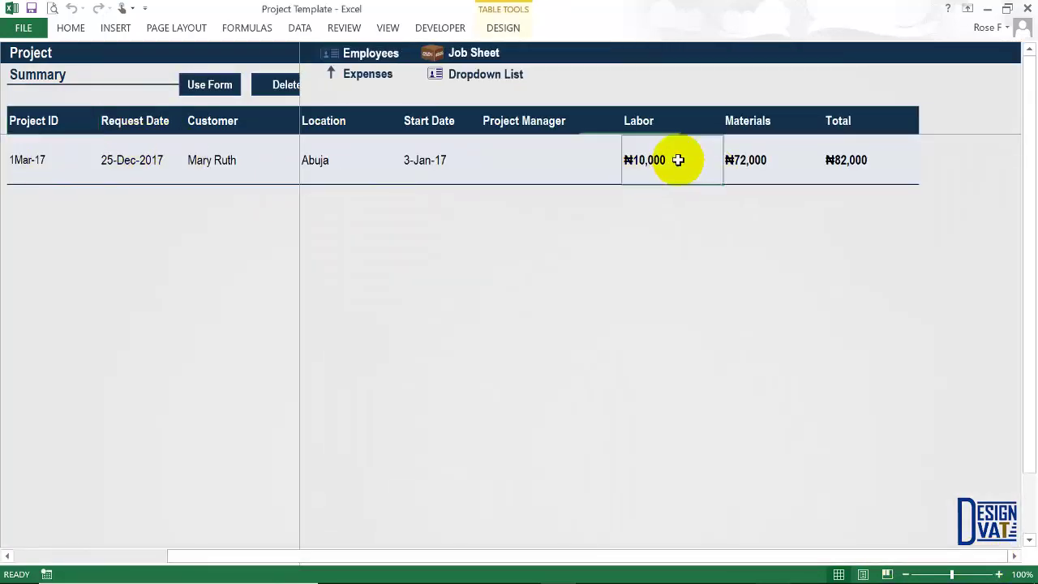
left_click(746, 158)
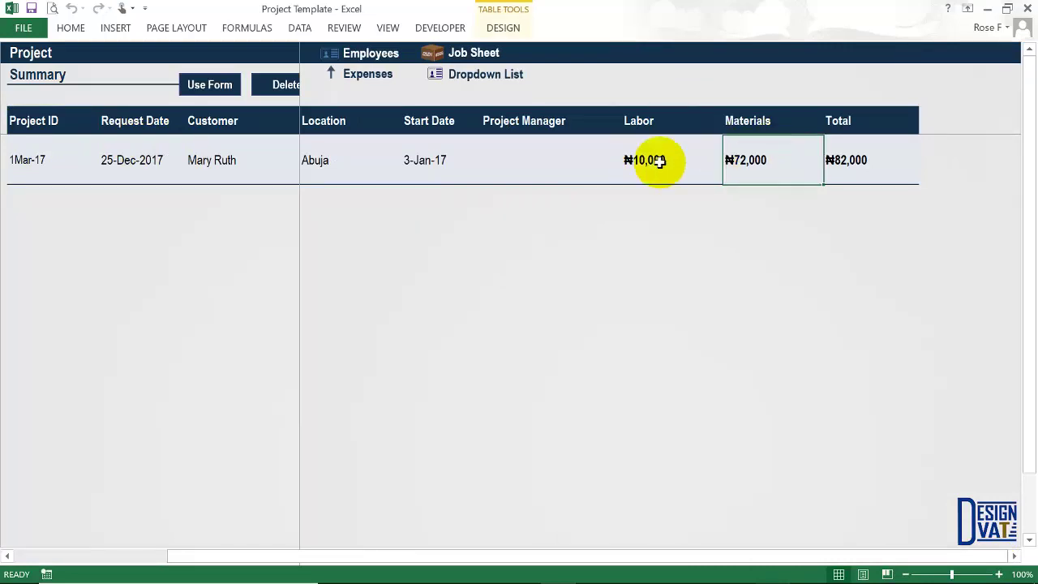
left_click(479, 54)
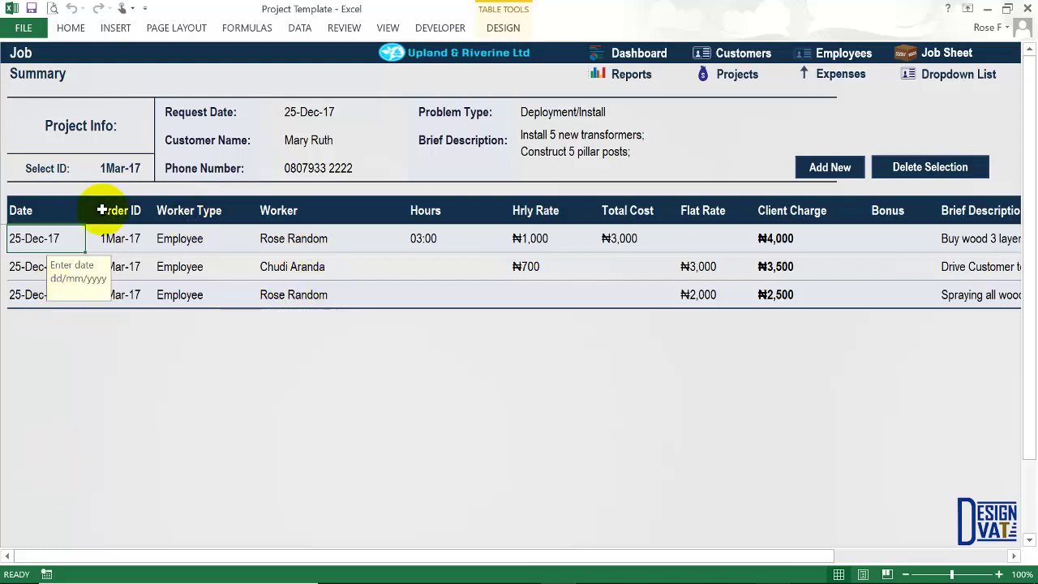
left_click(835, 73)
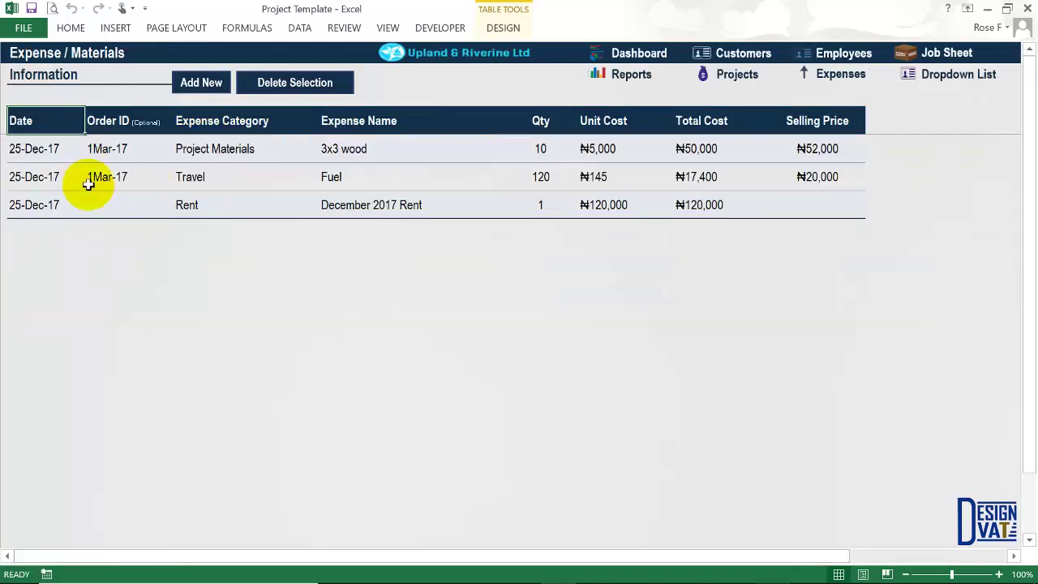
left_click(604, 75)
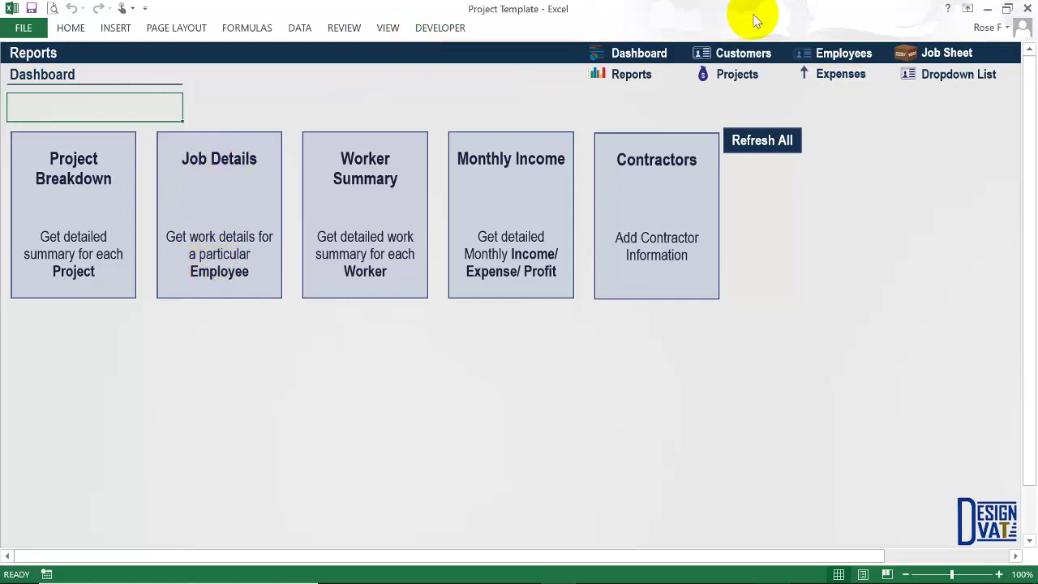
left_click(947, 53)
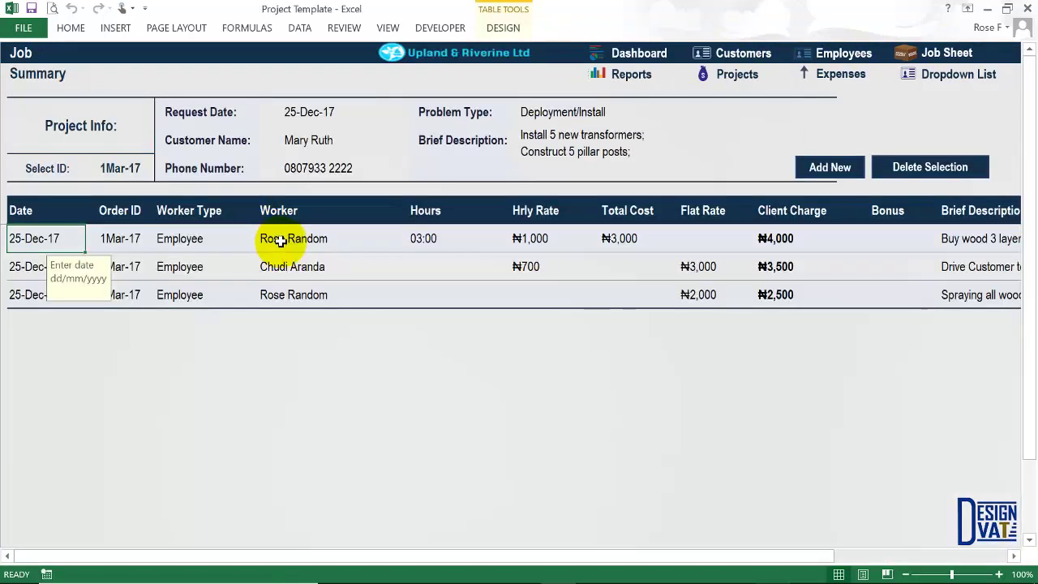
left_click(274, 295)
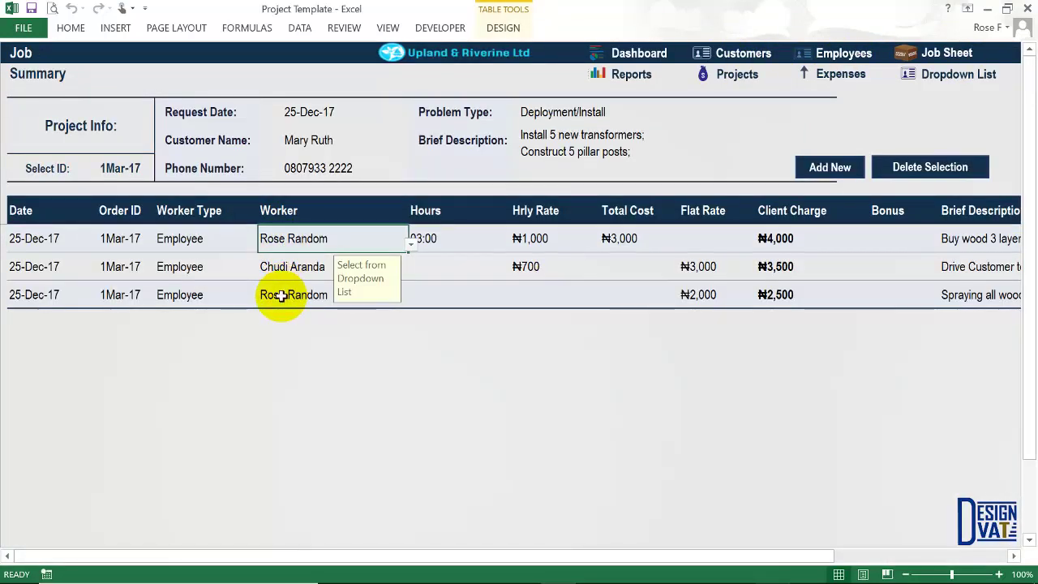
left_click(303, 240)
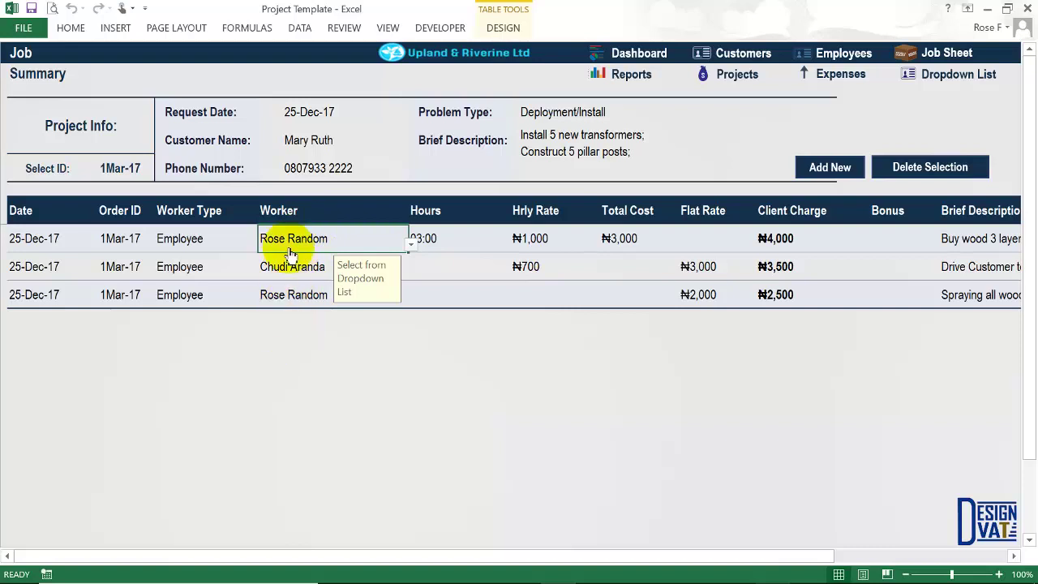
left_click(625, 74)
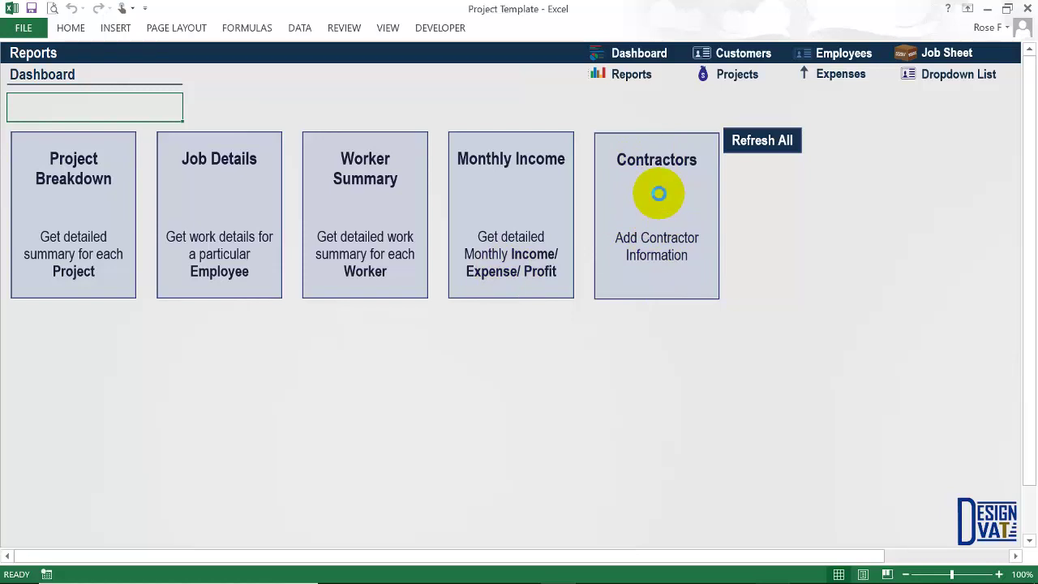
Open the contractor list and enter Contractor 1 as a Welder at ₦4,000 hourly with a phone number.
left_click(658, 193)
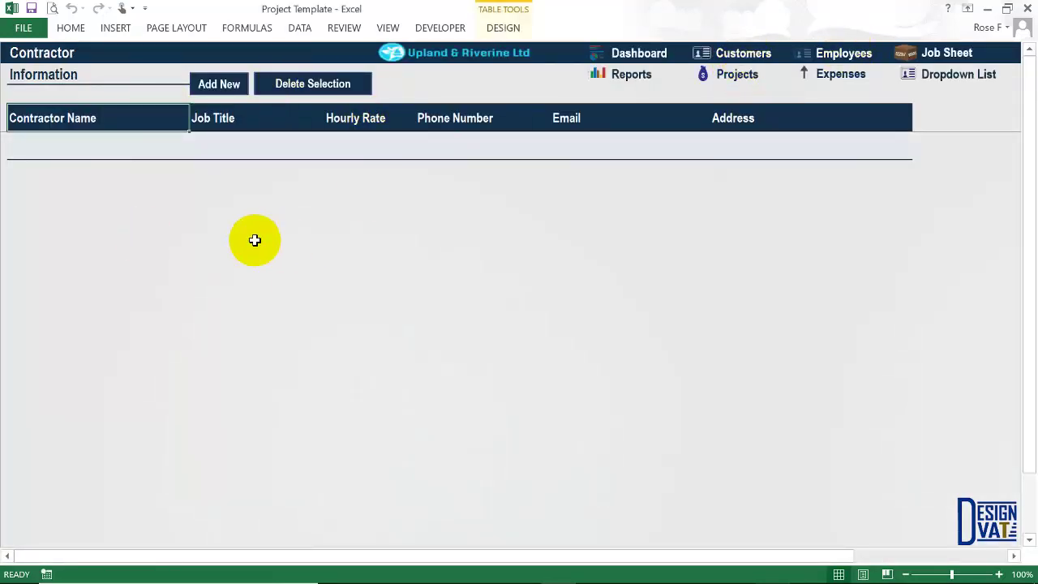
left_click(116, 143)
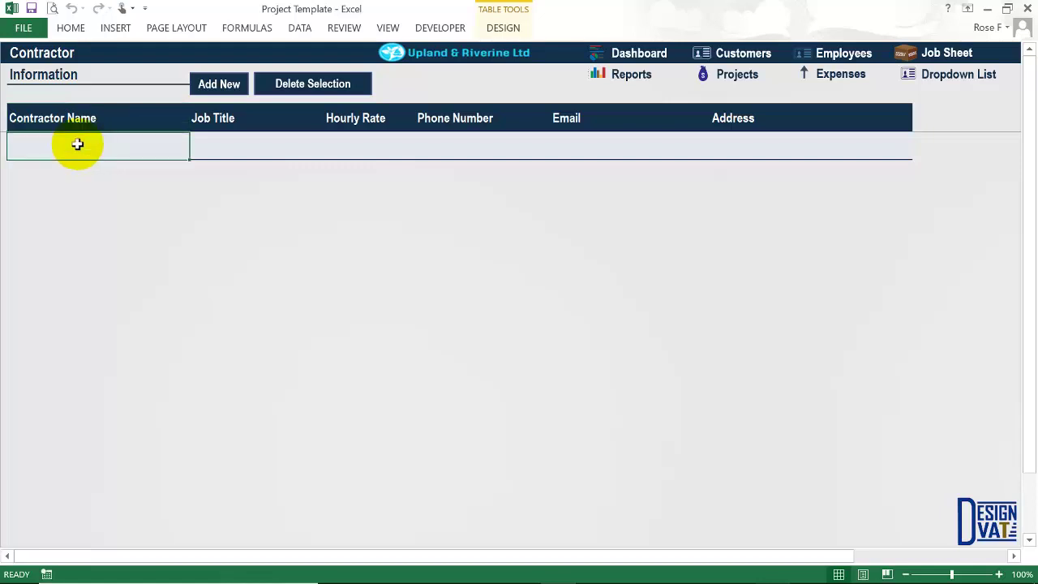
type("Contractor 1")
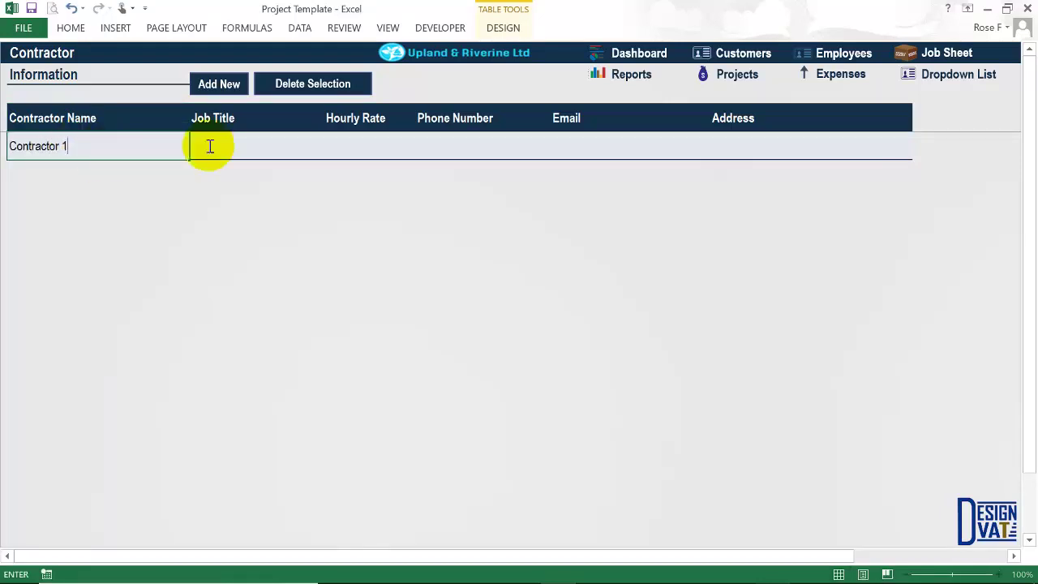
left_click(242, 145)
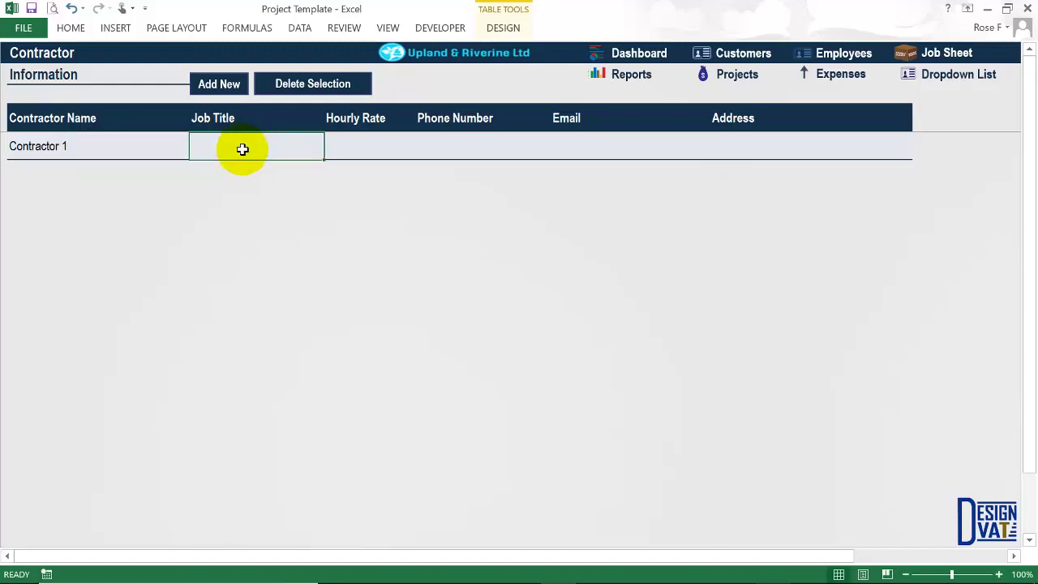
type("Welder")
key("Tab")
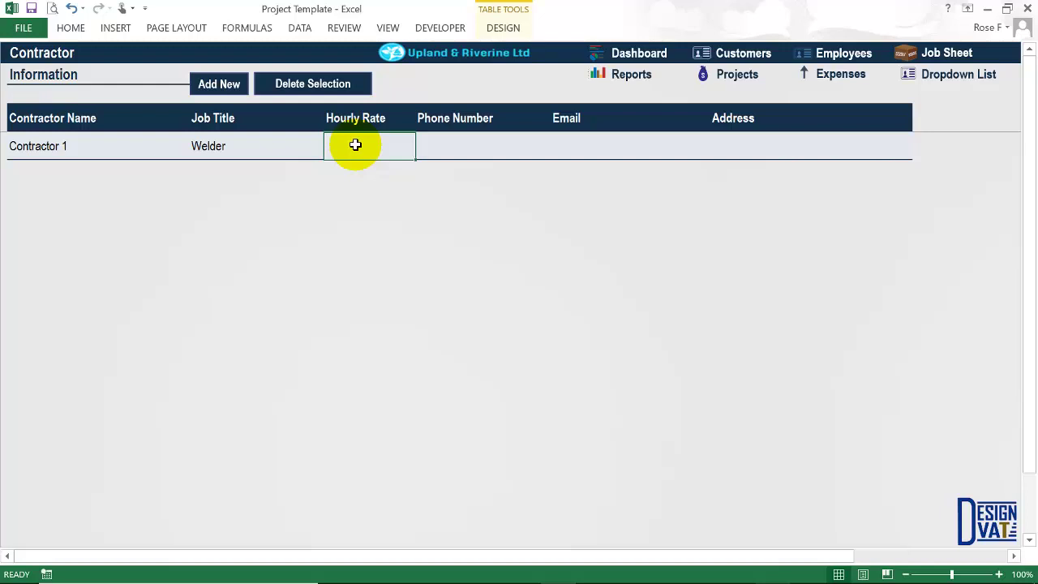
key("Tab")
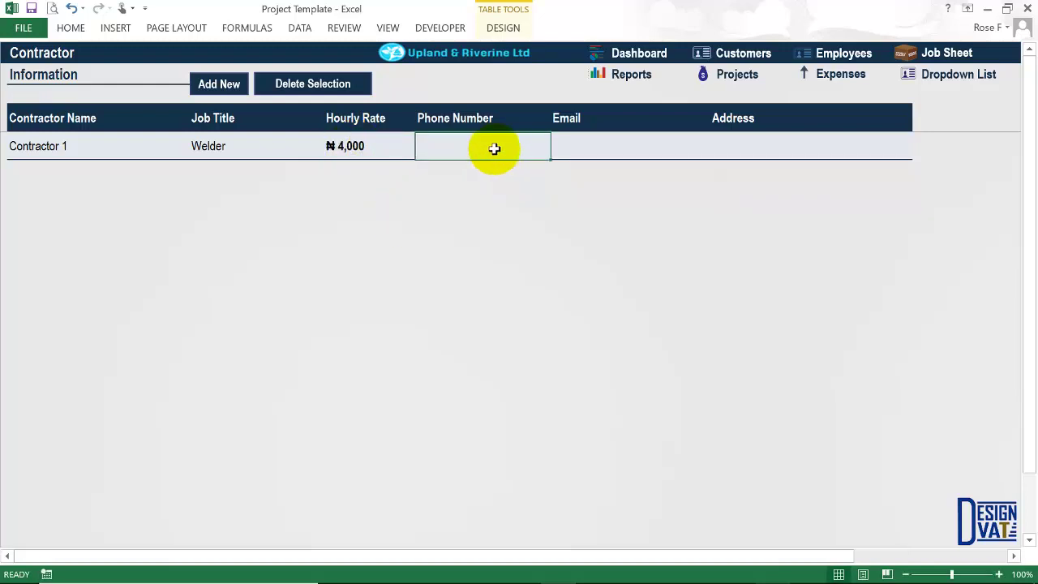
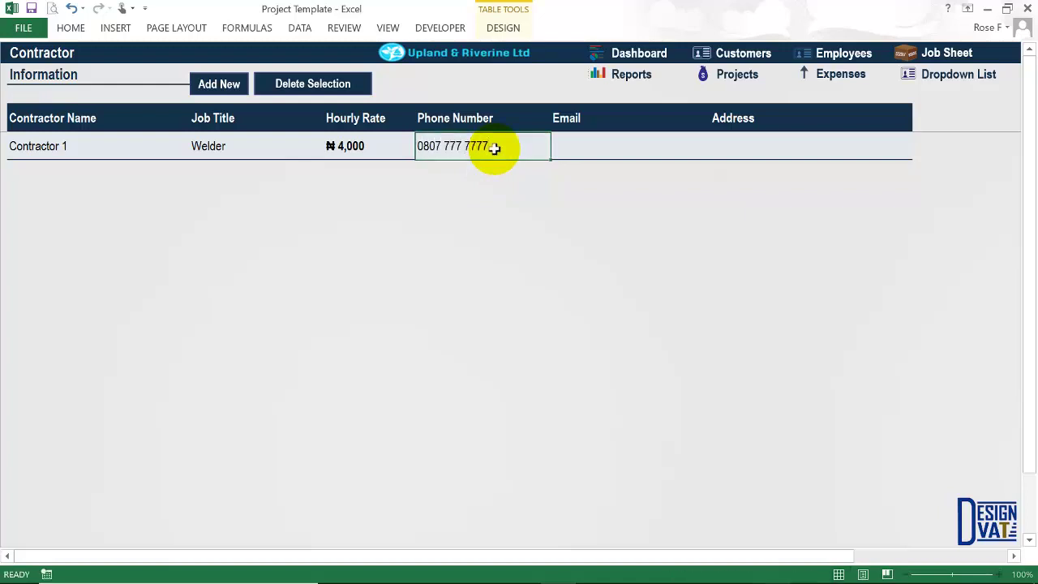
left_click(609, 138)
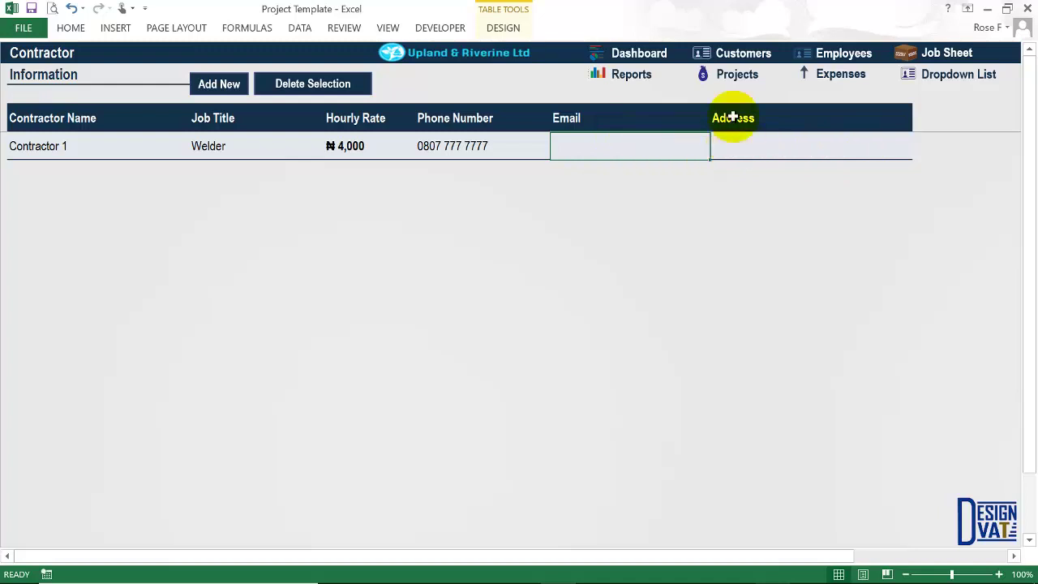
Add a row for Contractor 2, a Cleaner at ₦500 hourly, with a phone number.
left_click(221, 85)
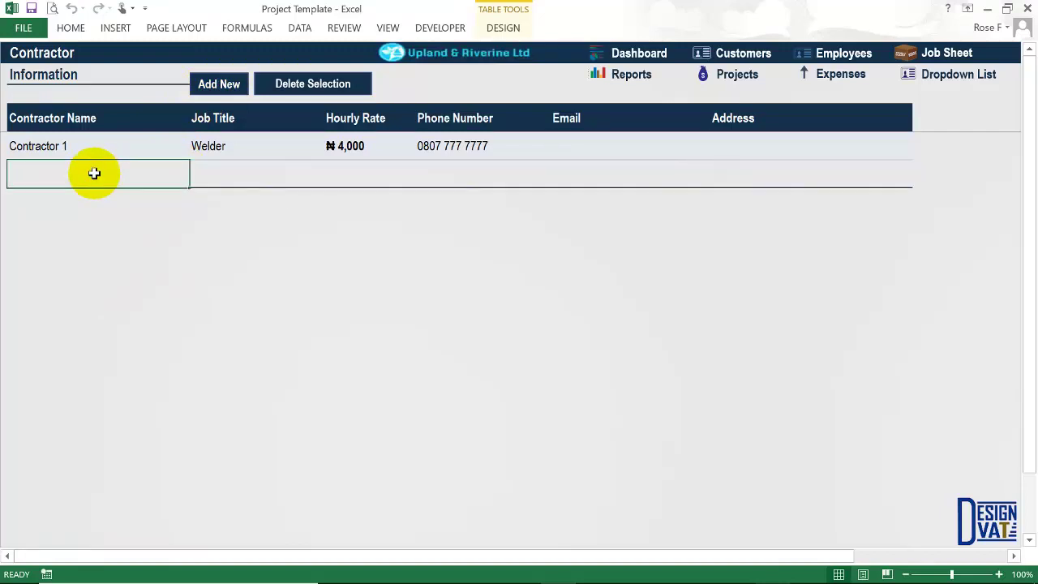
type("Contractor 1")
key("Tab")
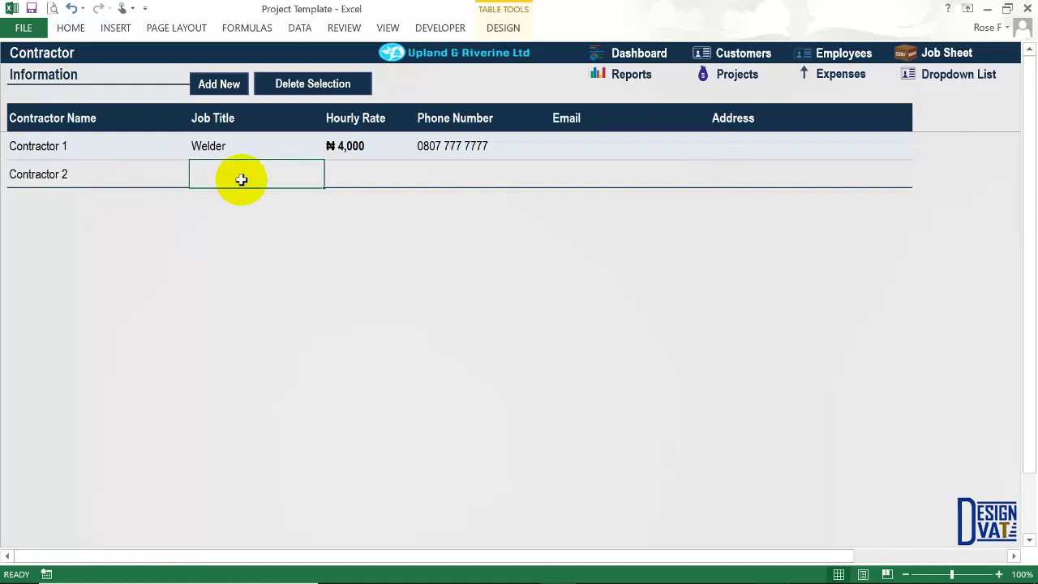
type("Cleaner")
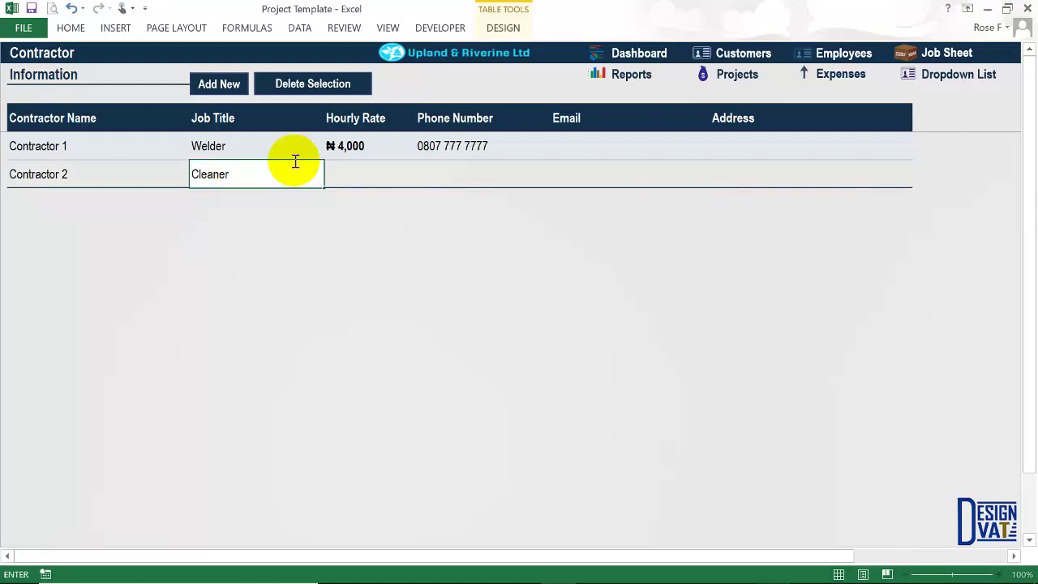
left_click(351, 169)
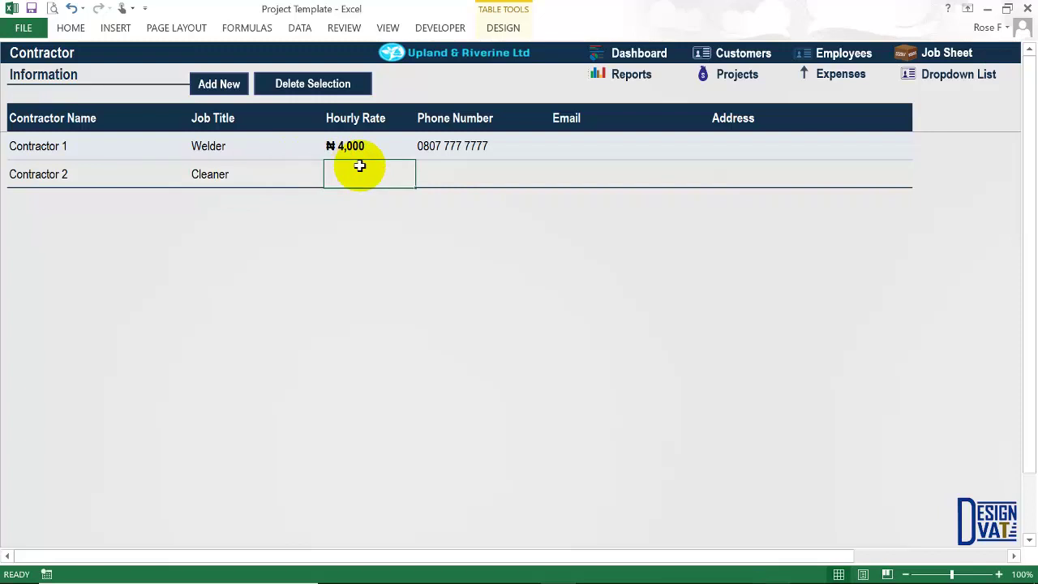
double_click(361, 166)
left_click(427, 180)
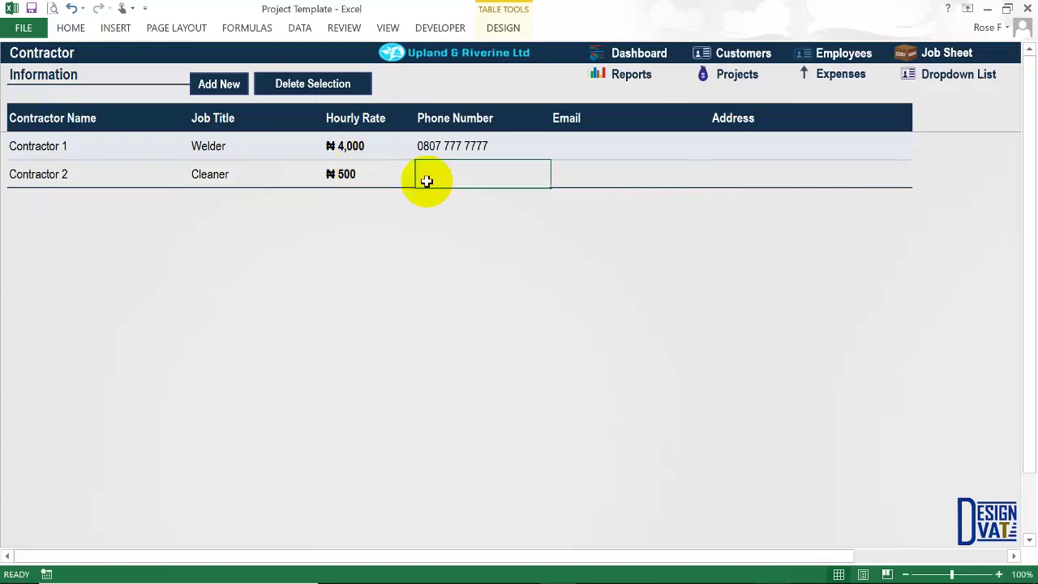
double_click(426, 180)
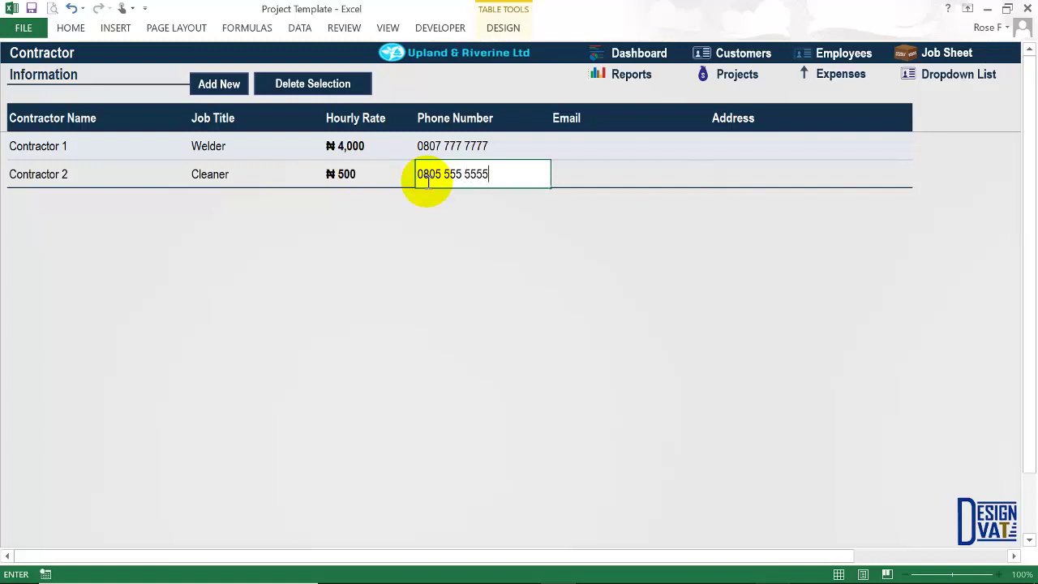
key("Tab")
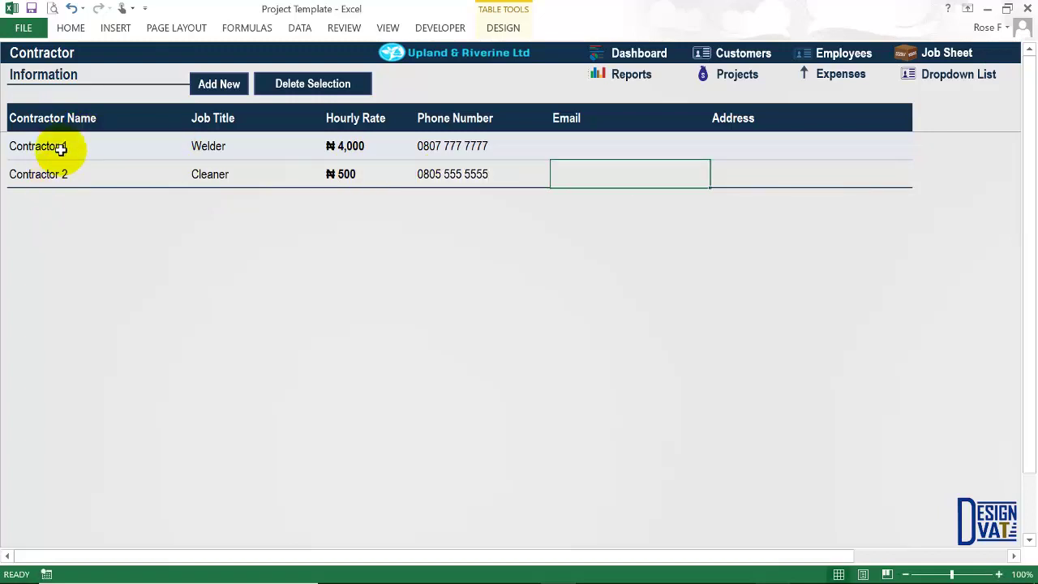
Start a 25-Dec-17 Job Sheet row for order 1Mar-17 with worker type Contractor.
left_click(956, 52)
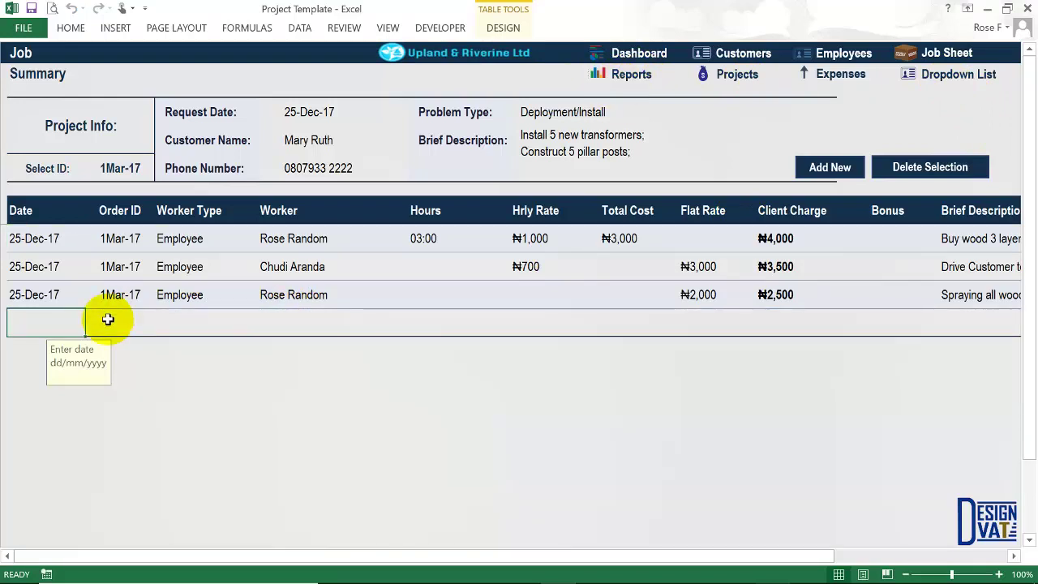
type("25-12-2017")
key("Tab")
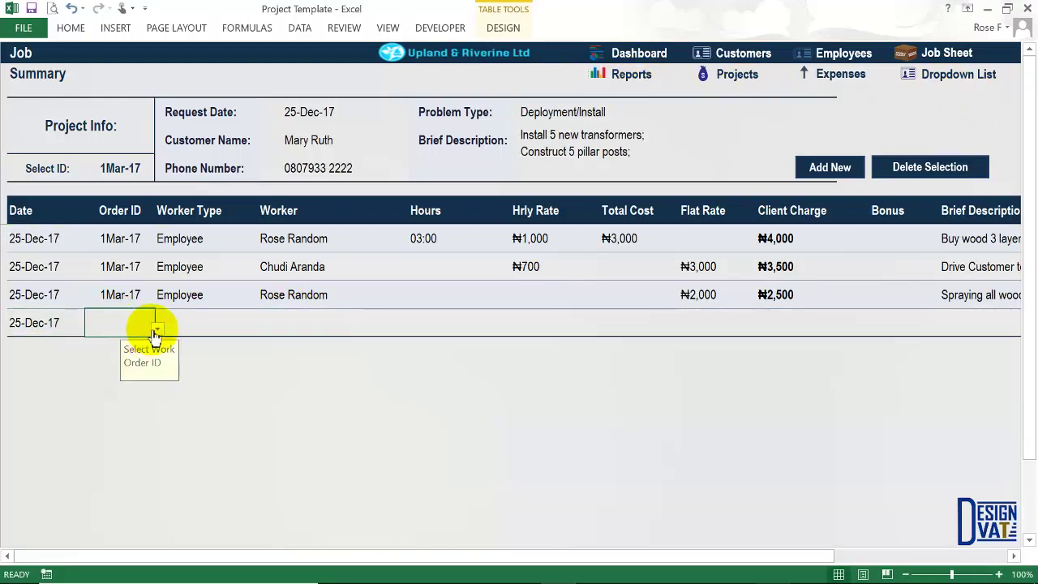
left_click(157, 332)
left_click(105, 342)
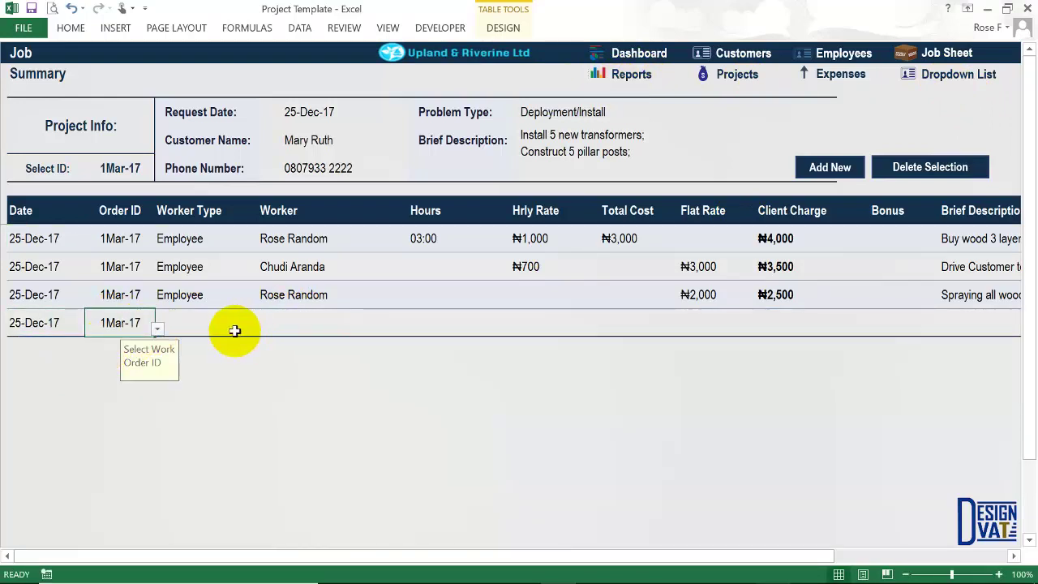
left_click(232, 330)
left_click(260, 329)
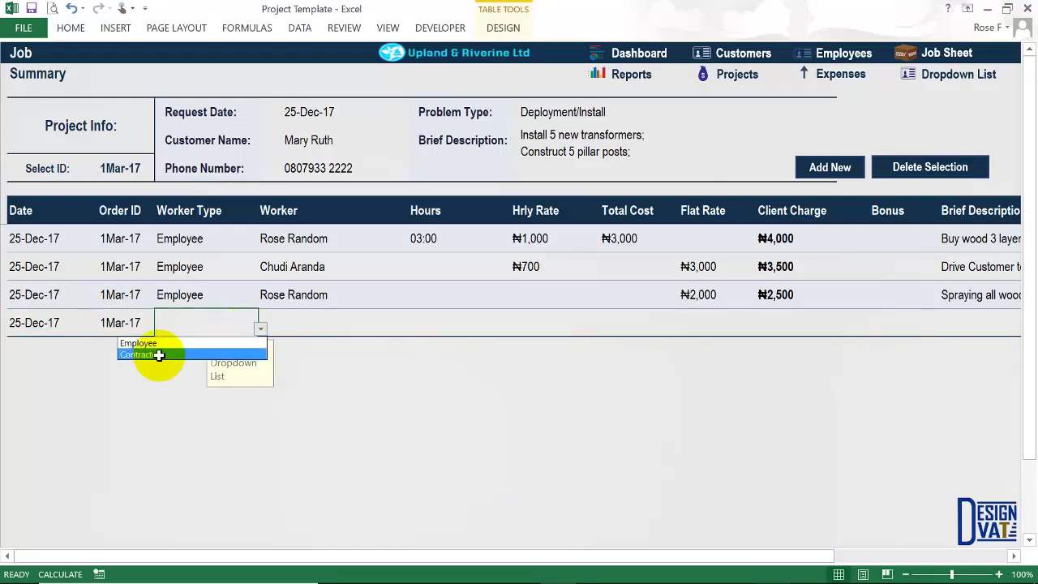
left_click(159, 355)
Check which workers the Contractor and Employee worker types offer.
left_click(300, 325)
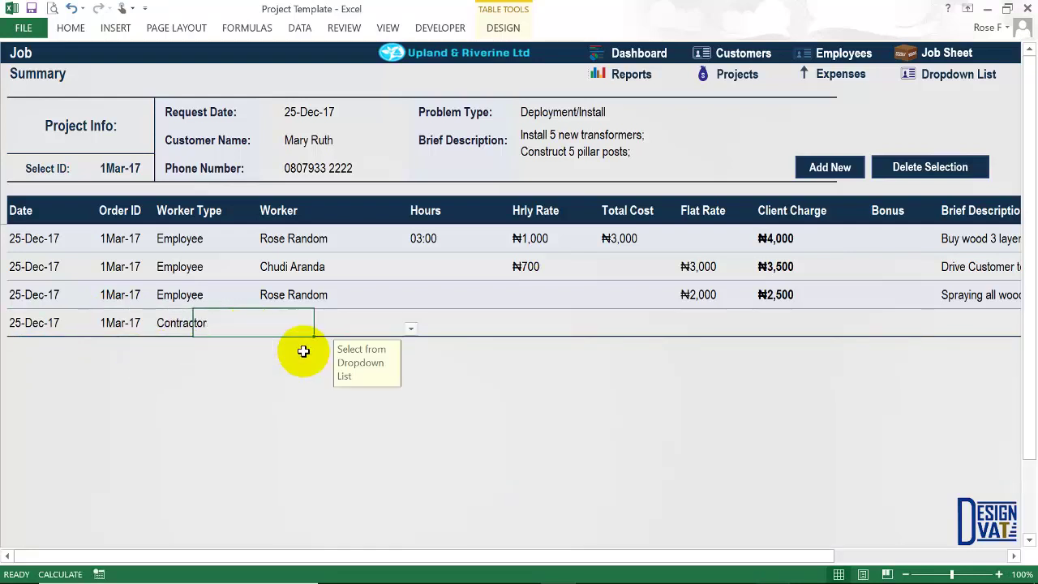
left_click(410, 329)
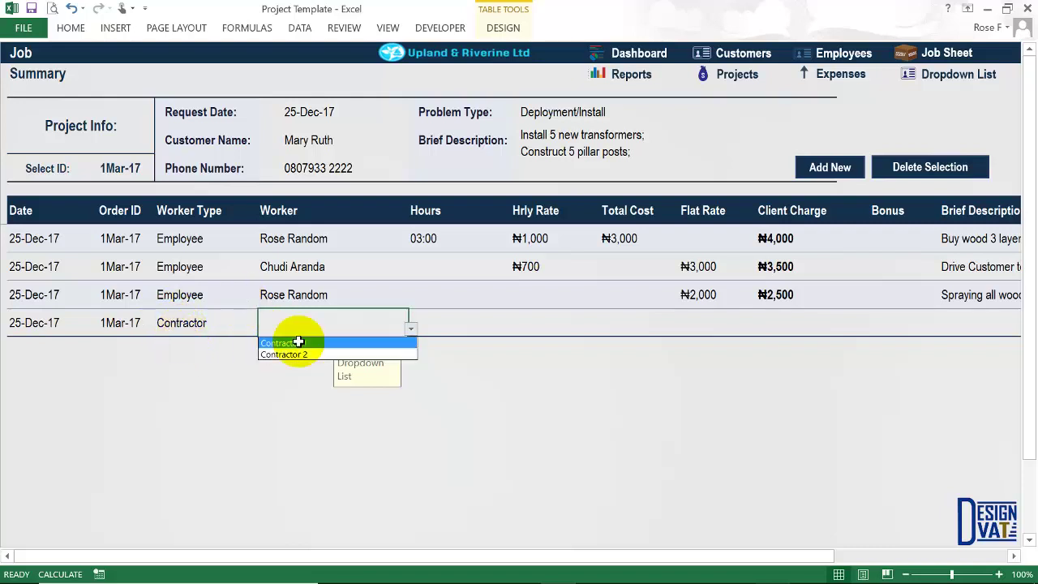
key("Escape")
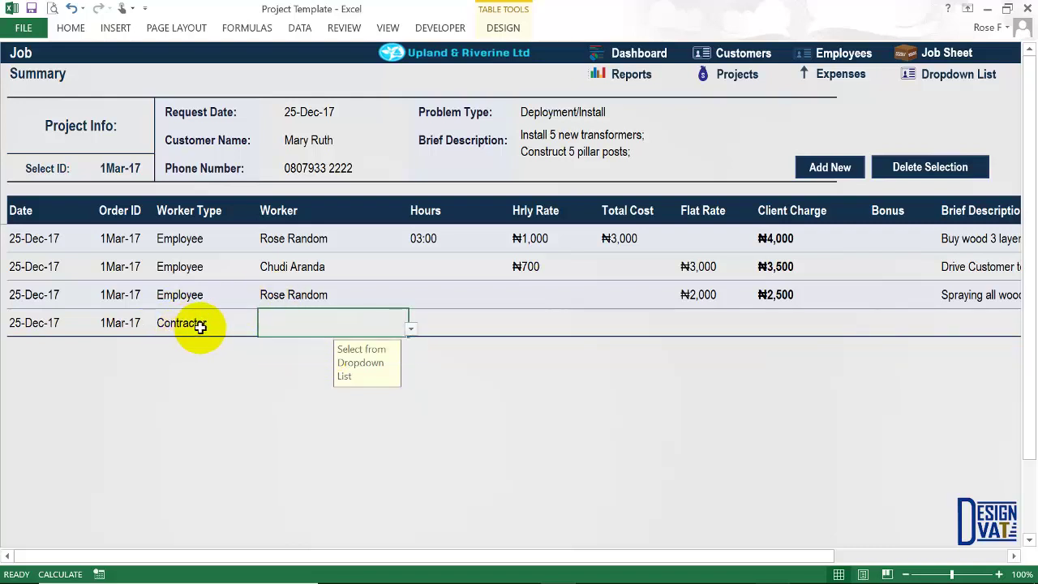
left_click(200, 327)
left_click(260, 328)
key("Escape")
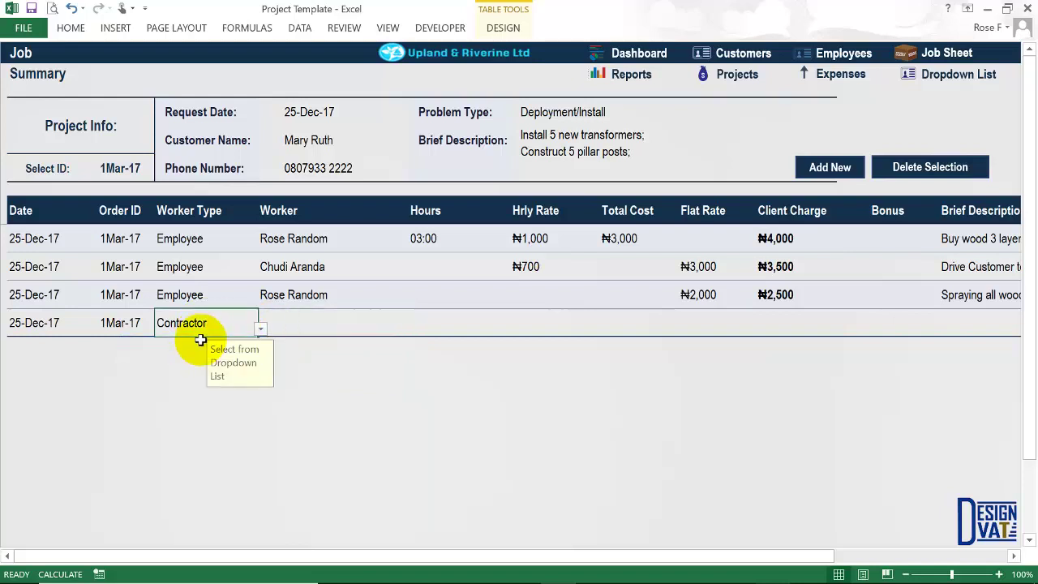
left_click(309, 328)
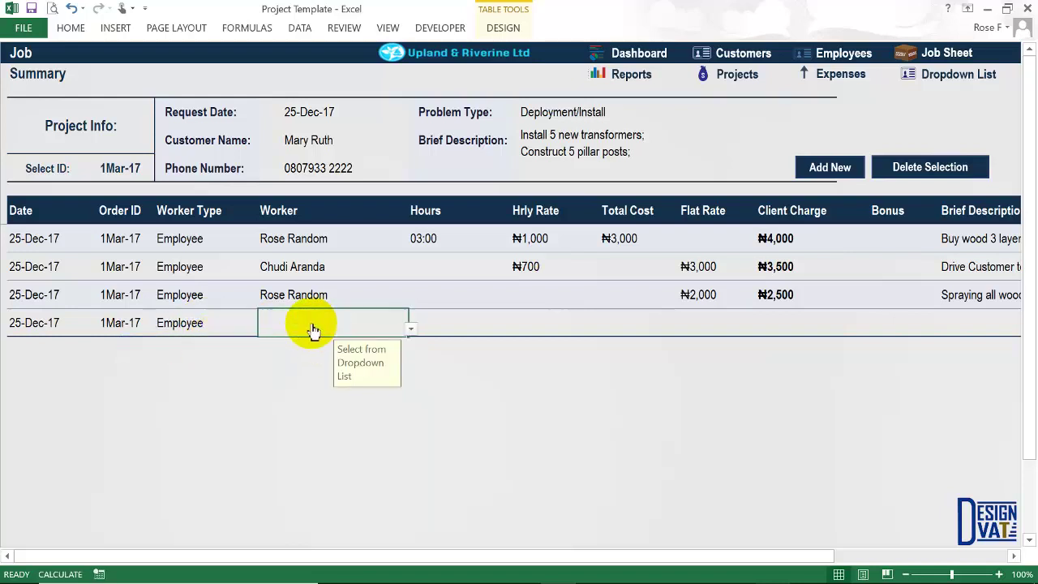
key("alt+Down")
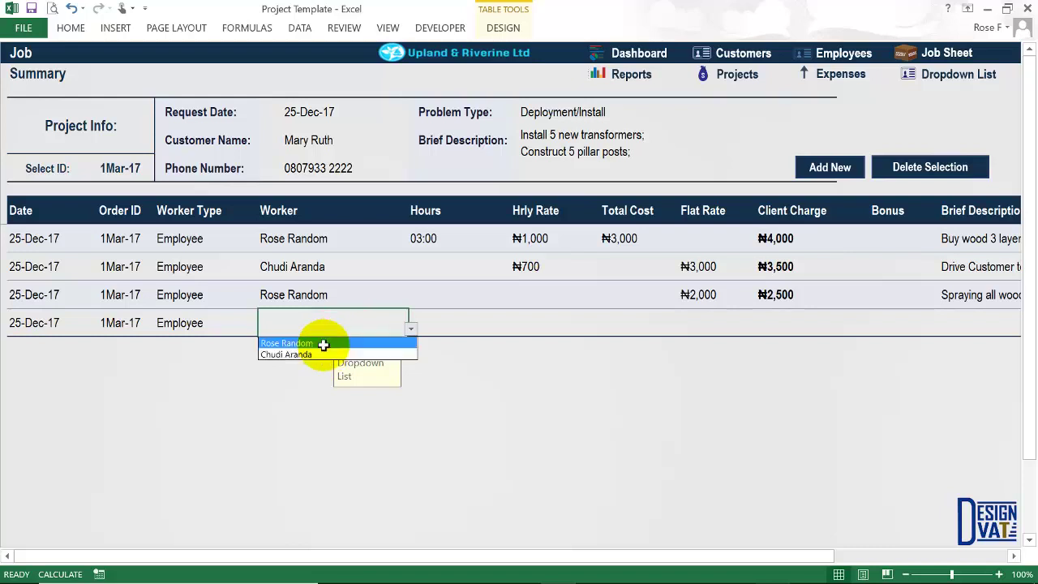
key("Escape")
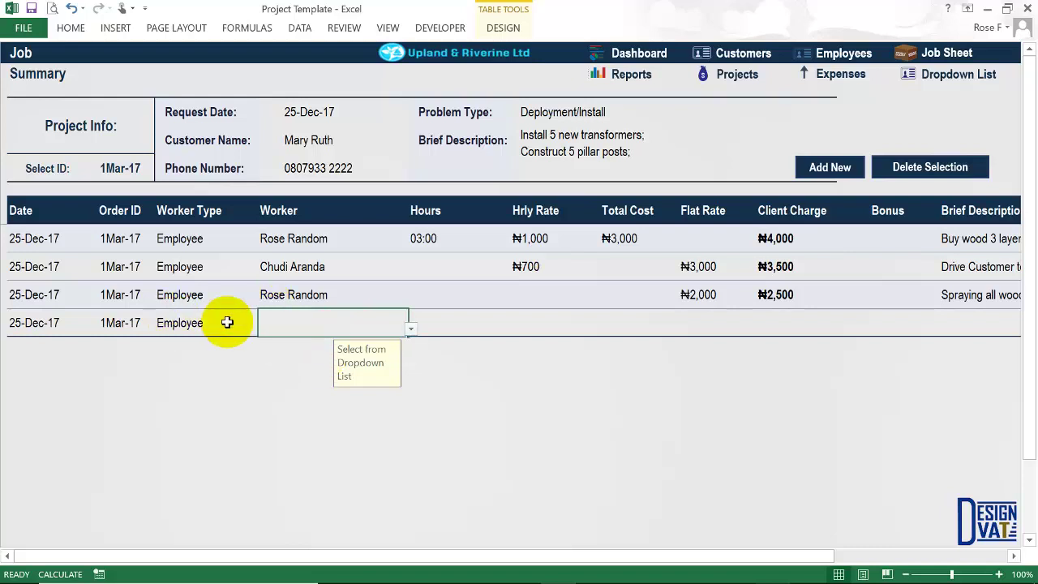
Set the worker type back to Contractor and choose Contractor 1 as the worker.
left_click(227, 323)
left_click(261, 328)
left_click(208, 354)
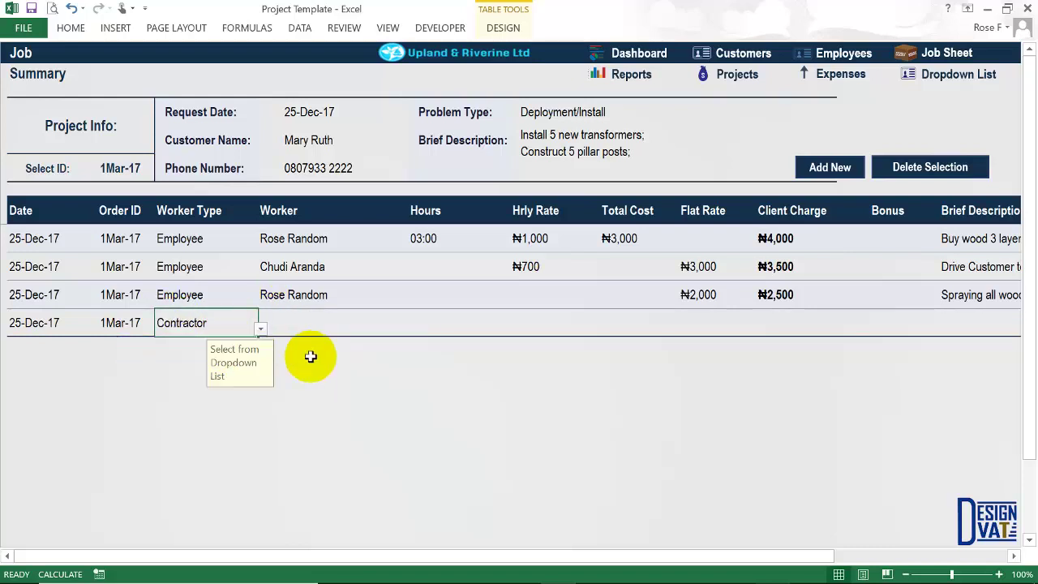
left_click(350, 325)
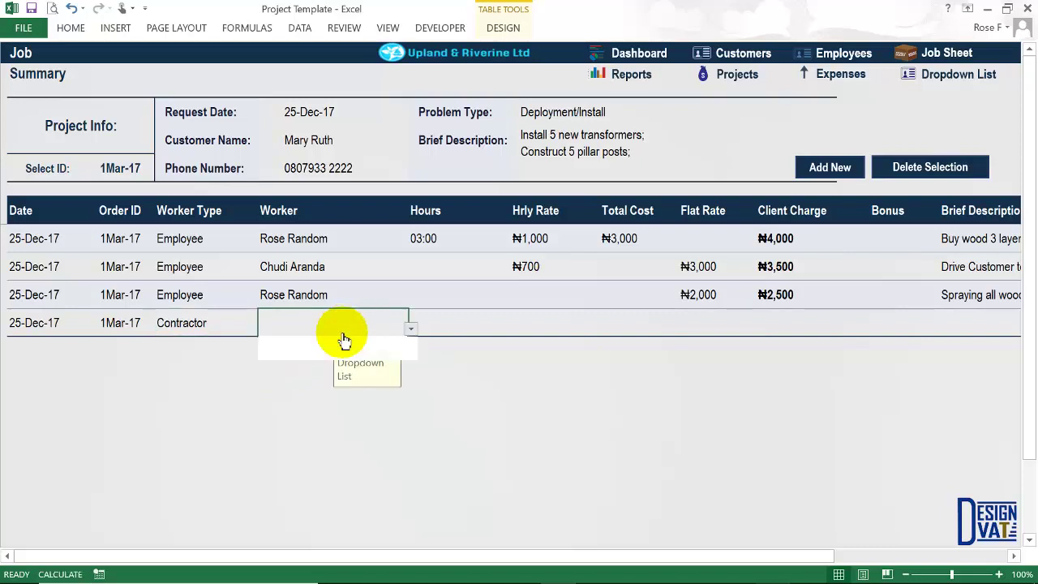
key("alt+Down")
left_click(386, 354)
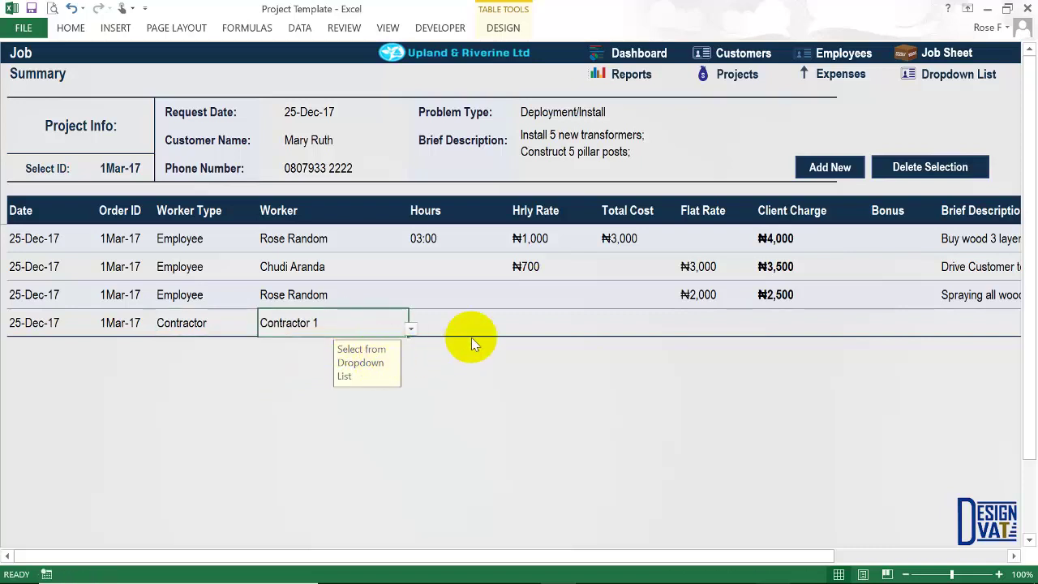
Log 10:00 hours for Contractor 1 and check the ₦4,000 hourly rate and total cost.
left_click(443, 325)
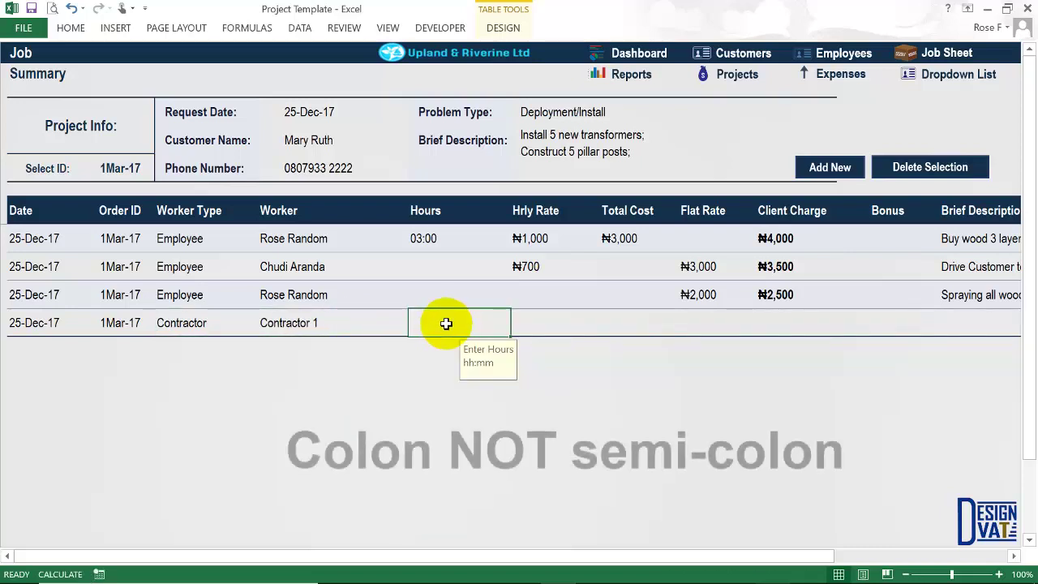
type("10:00")
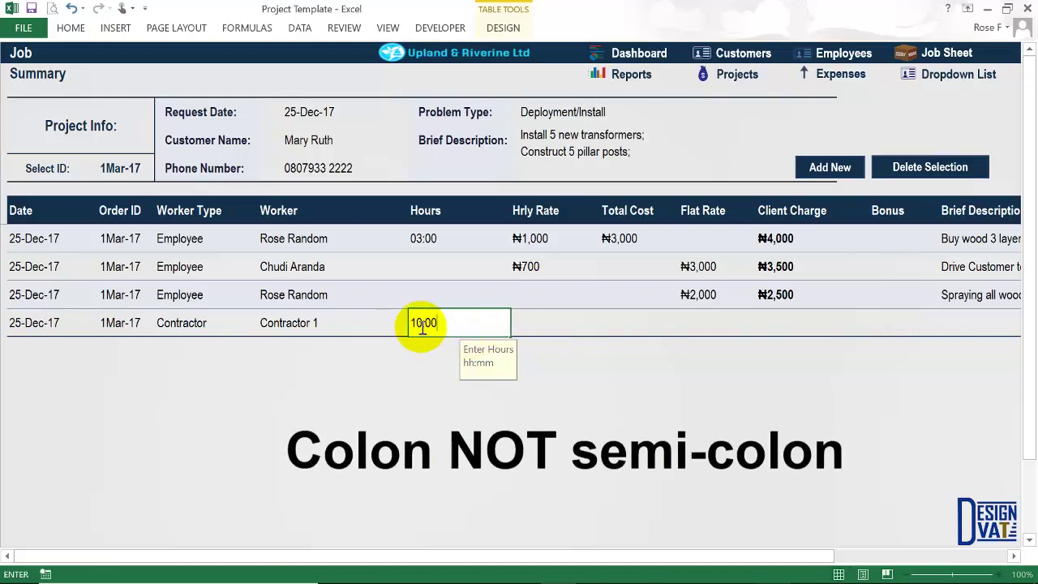
left_click_drag(421, 326, 408, 321)
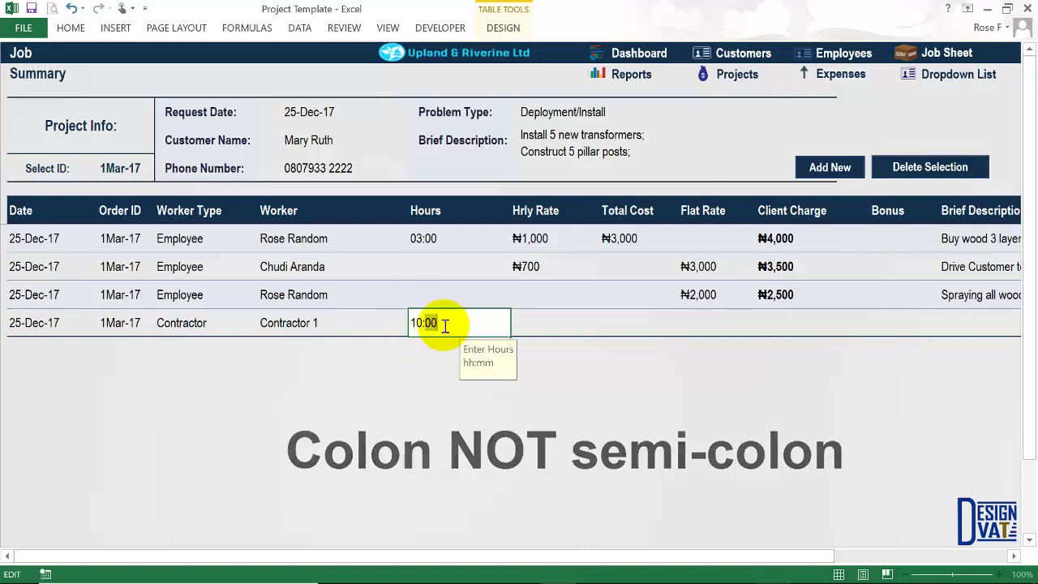
left_click(447, 326)
key("Return")
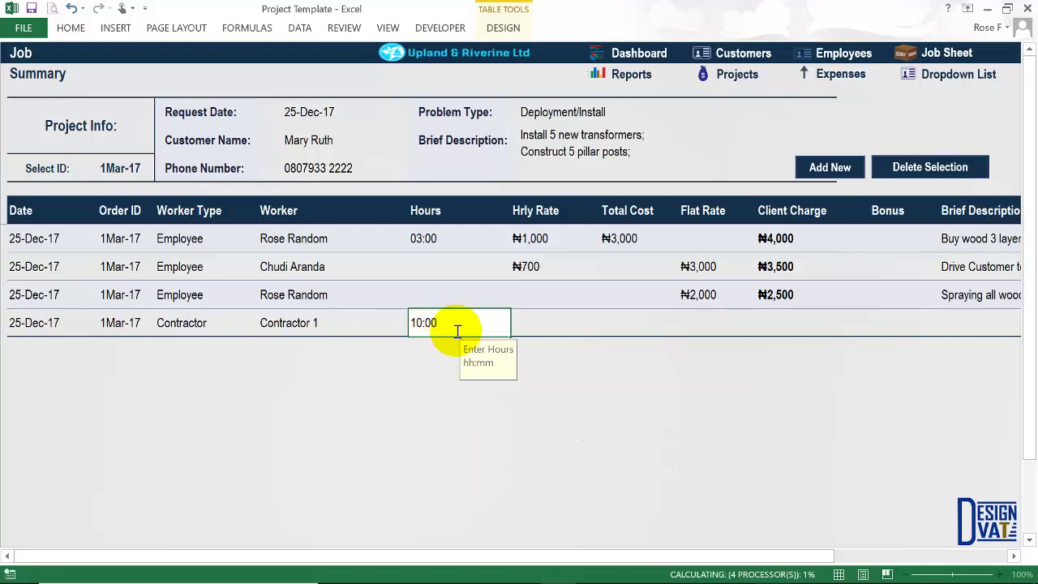
left_click(531, 323)
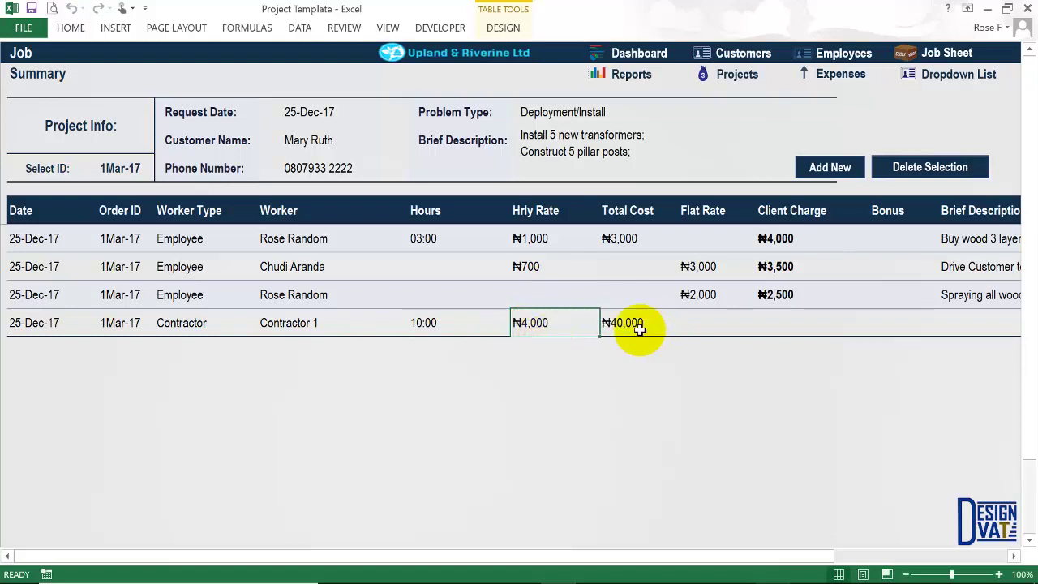
left_click(631, 324)
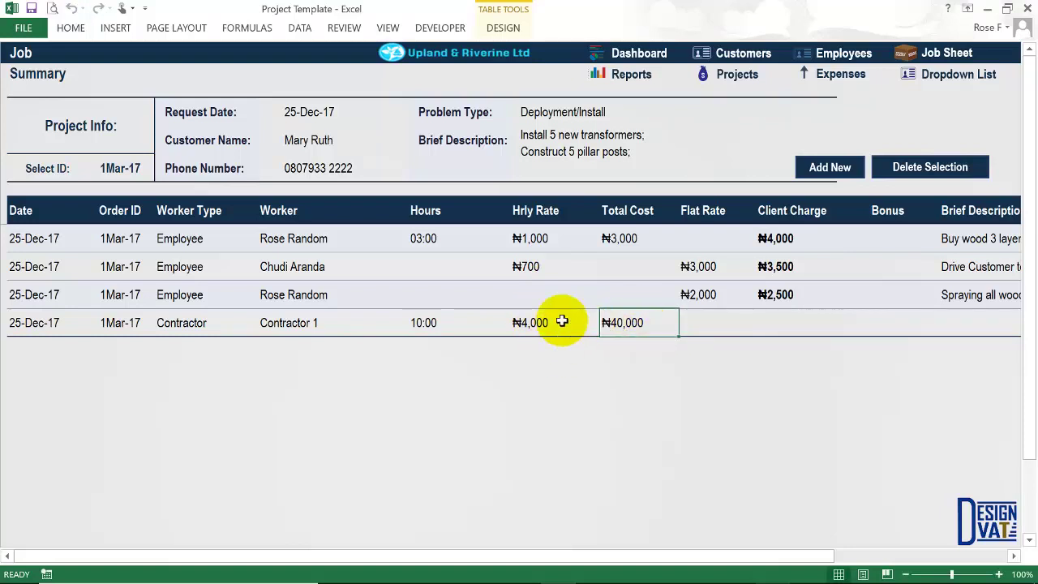
left_click_drag(440, 324, 528, 322)
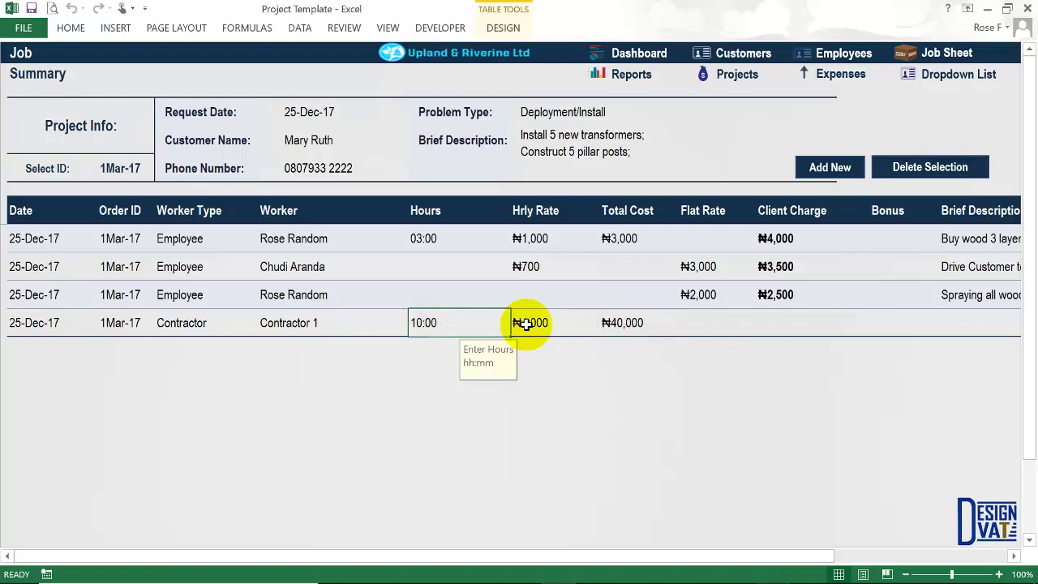
left_click(687, 322)
Enter a ₦50,000 client charge for the row.
left_click(777, 322)
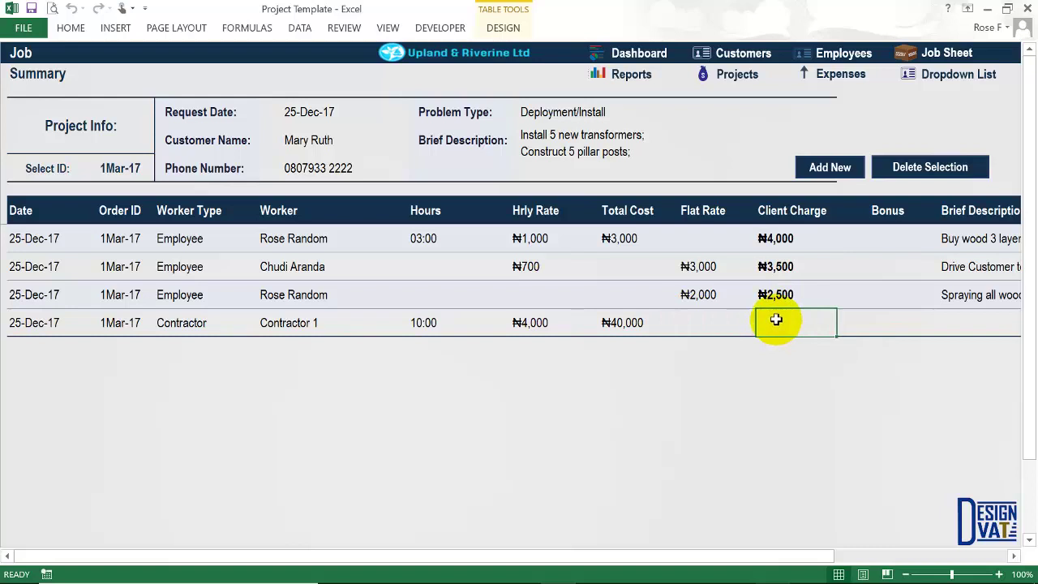
type("500")
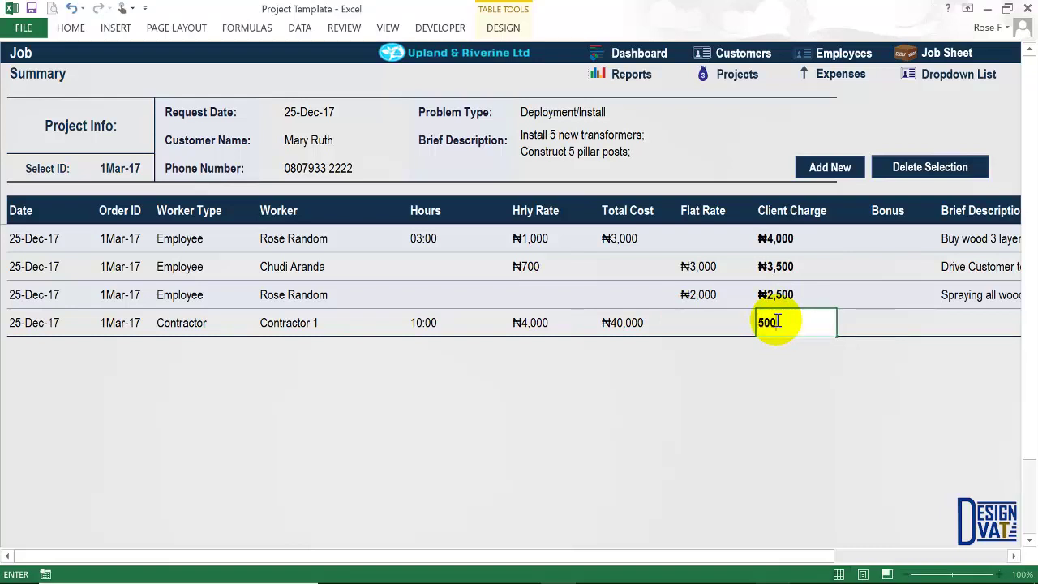
type("00")
key("ctrl+Return")
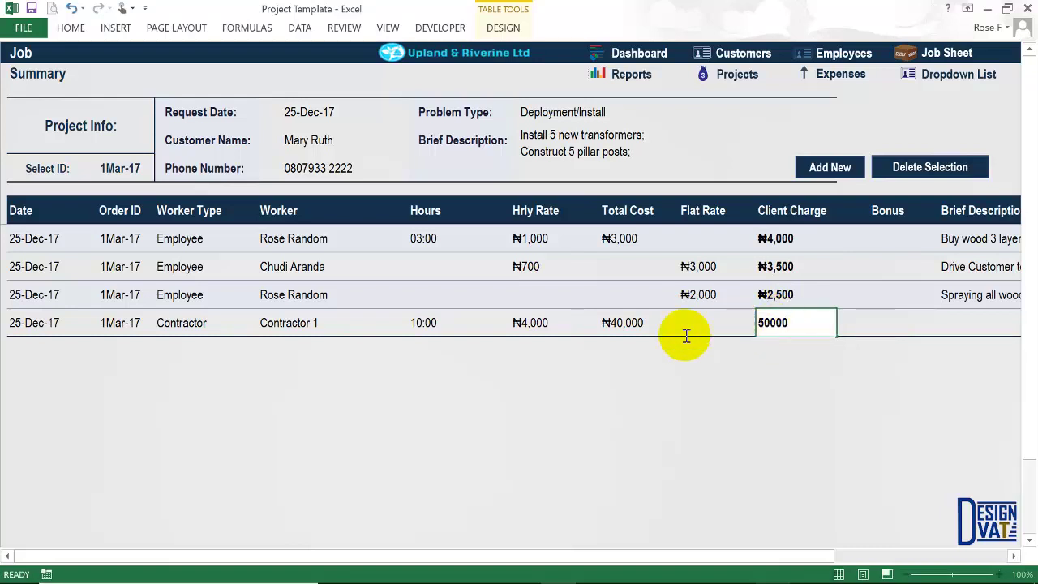
key("Tab")
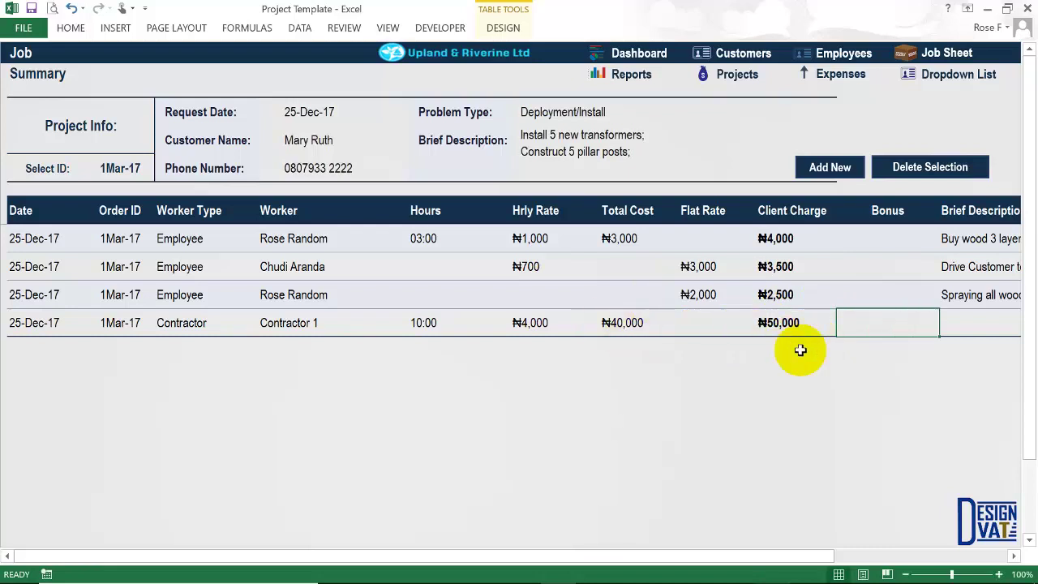
Enter the brief description 'Mount 5 Transformer'.
left_click(954, 320)
left_click_drag(807, 556, 1006, 557)
double_click(780, 323)
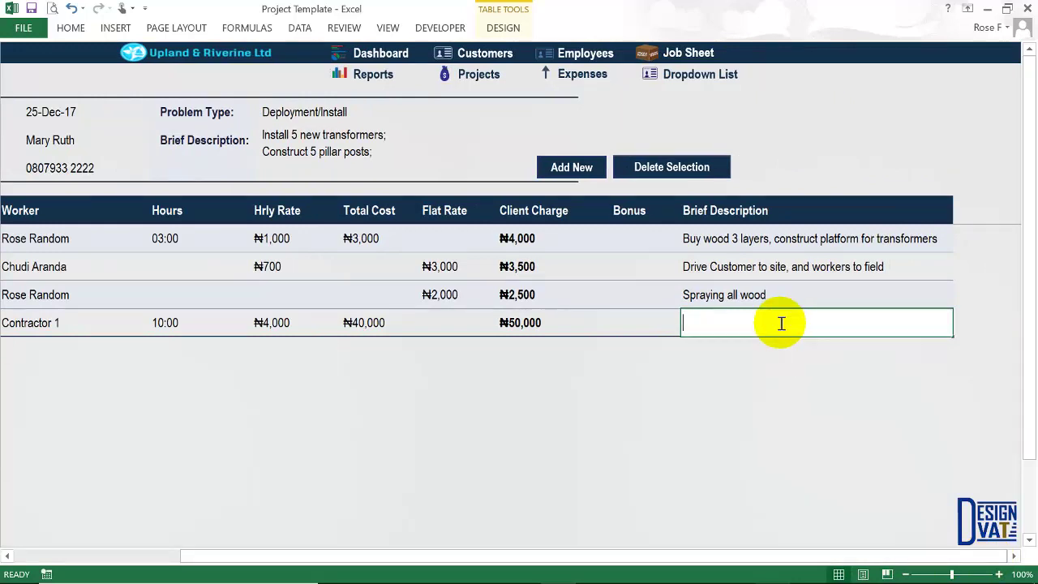
type("Imount")
left_click_drag(695, 323, 669, 311)
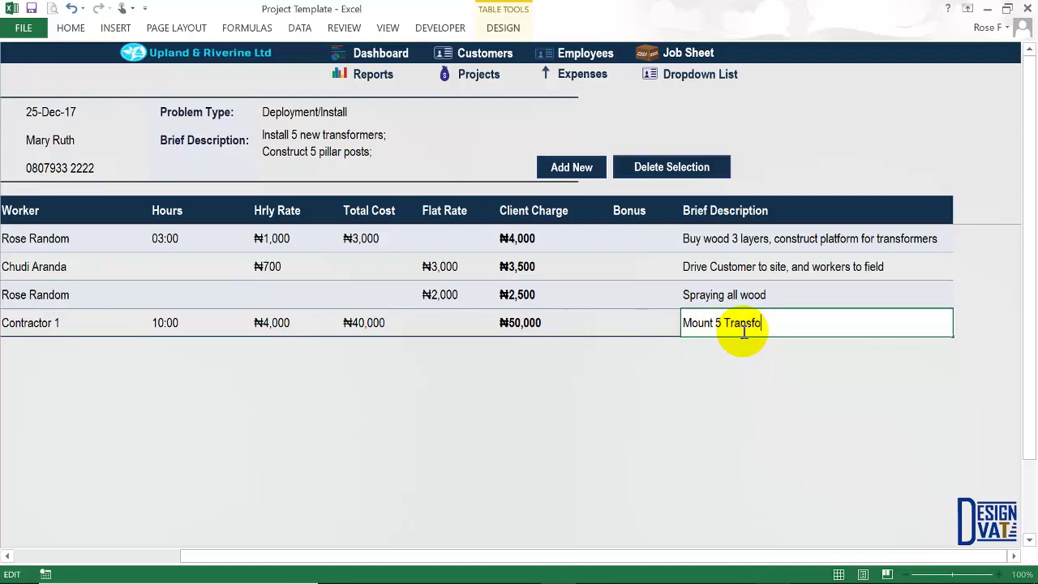
type("5 Transformer")
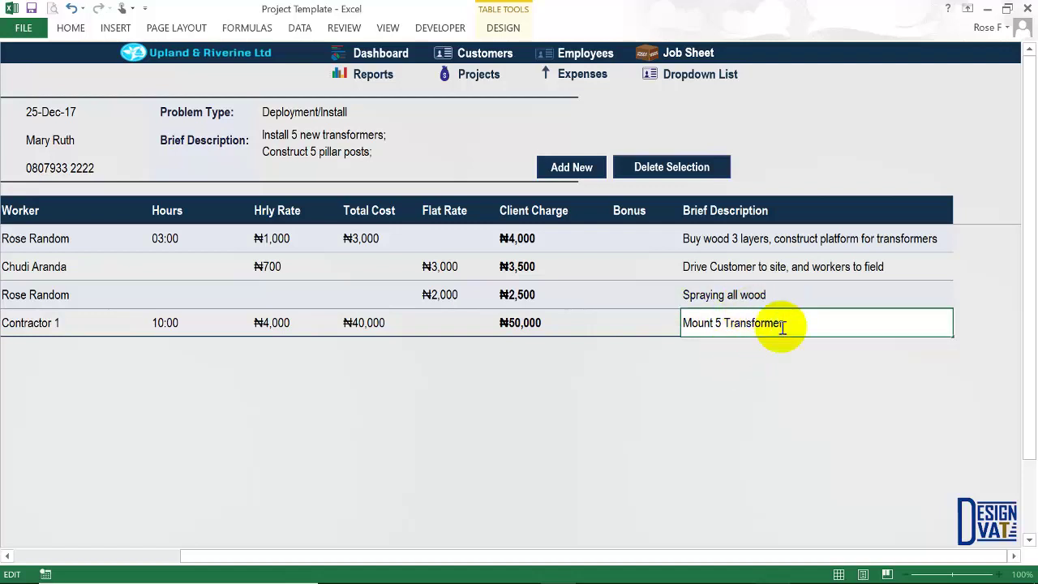
key("Return")
key("Down")
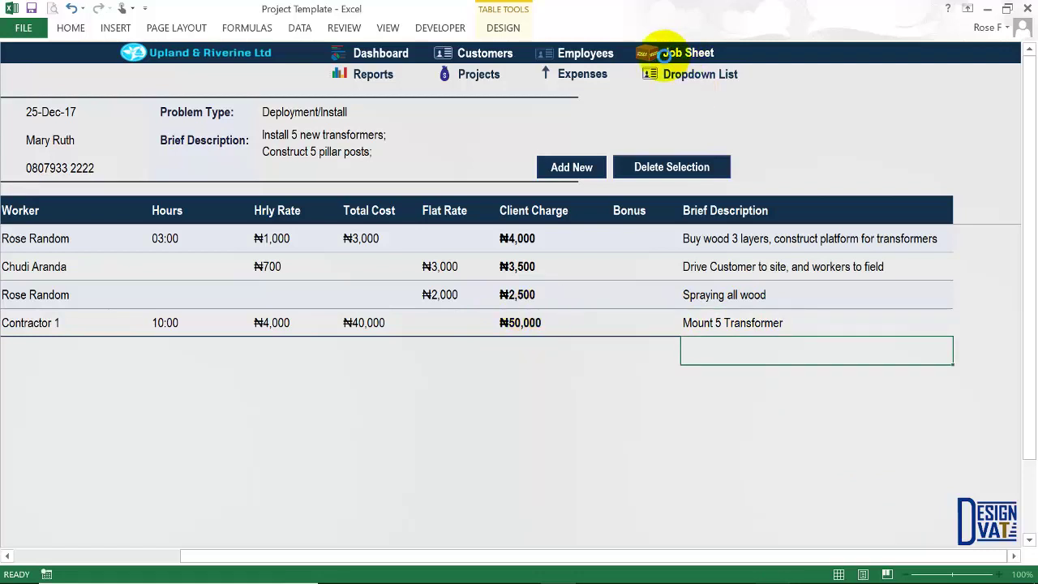
Confirm project 1Mar-17 shows ₦60,000 labor, ₦72,000 materials and ₦132,000 total.
left_click(480, 77)
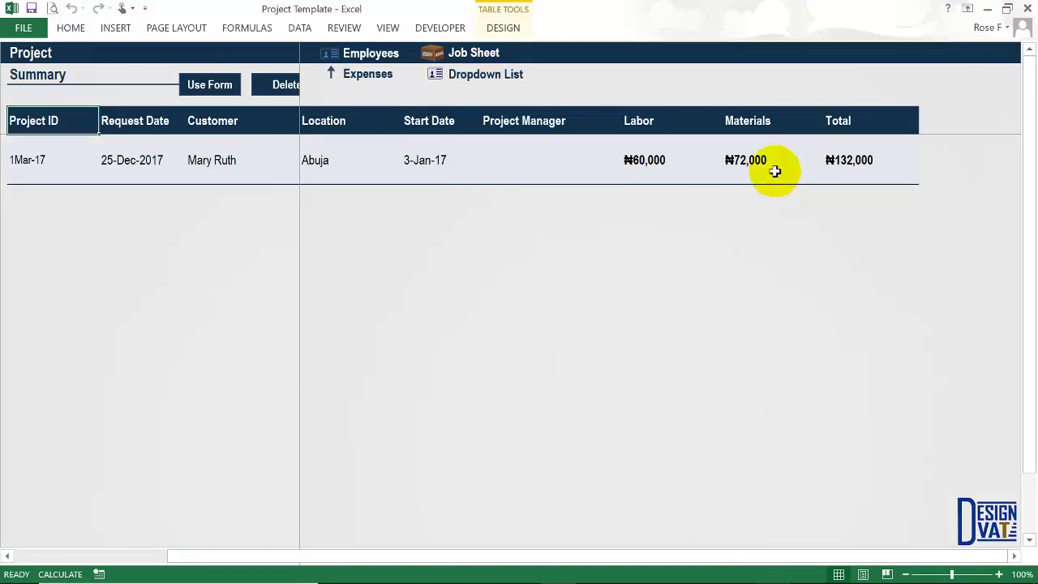
left_click(840, 168)
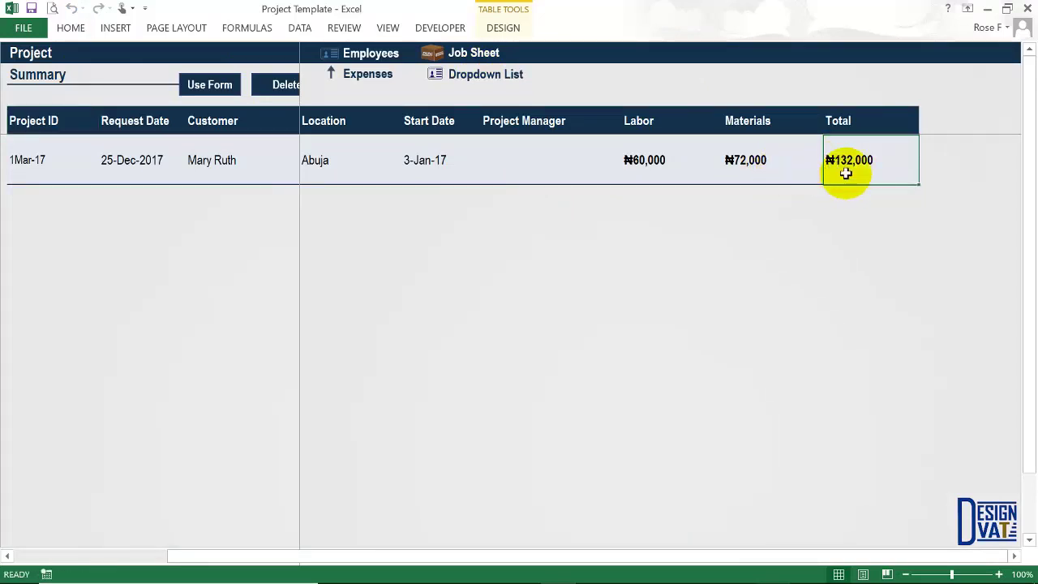
left_click(652, 166)
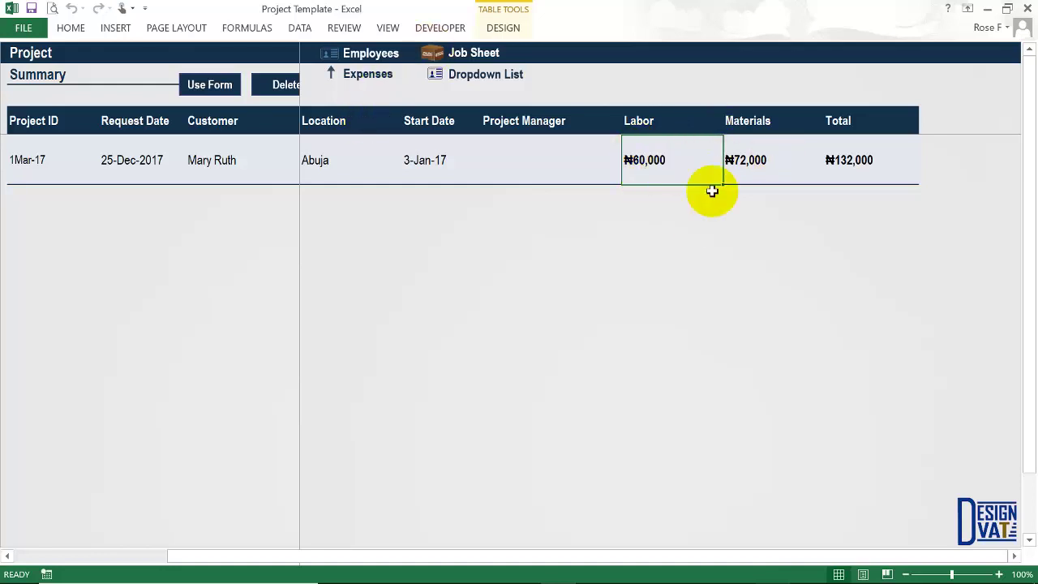
left_click(640, 123)
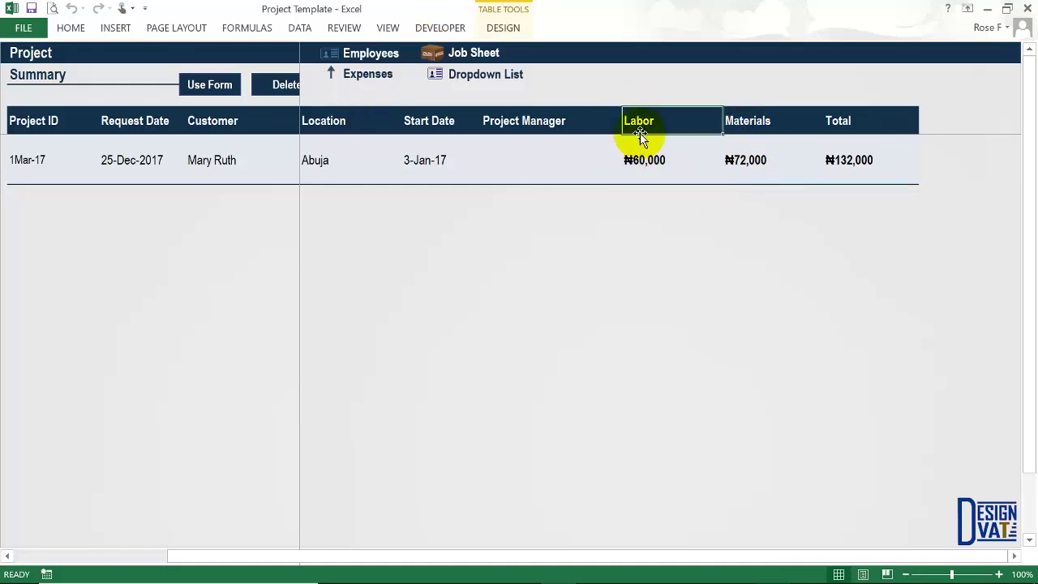
left_click(649, 163)
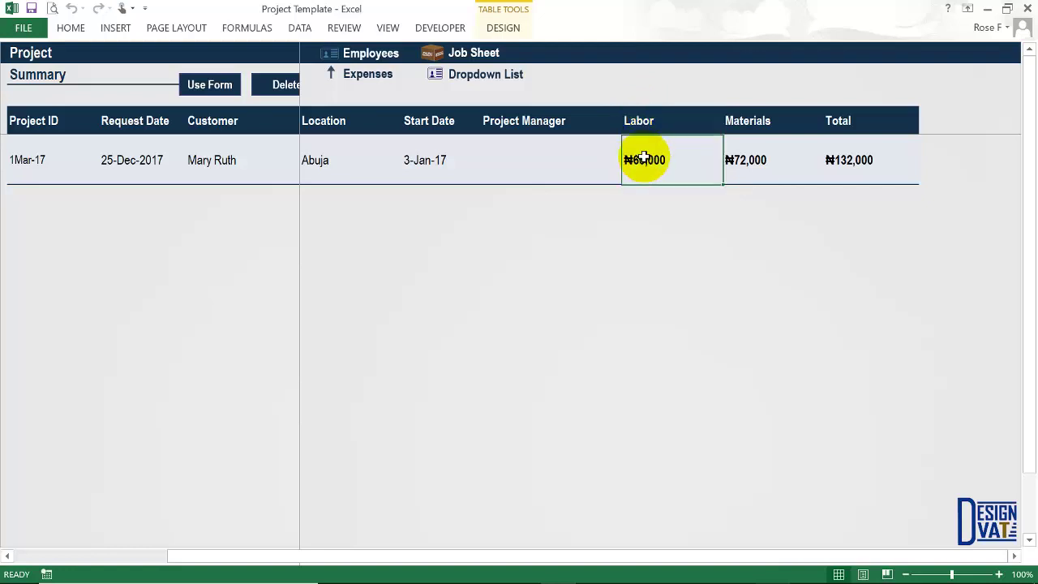
left_click(750, 159)
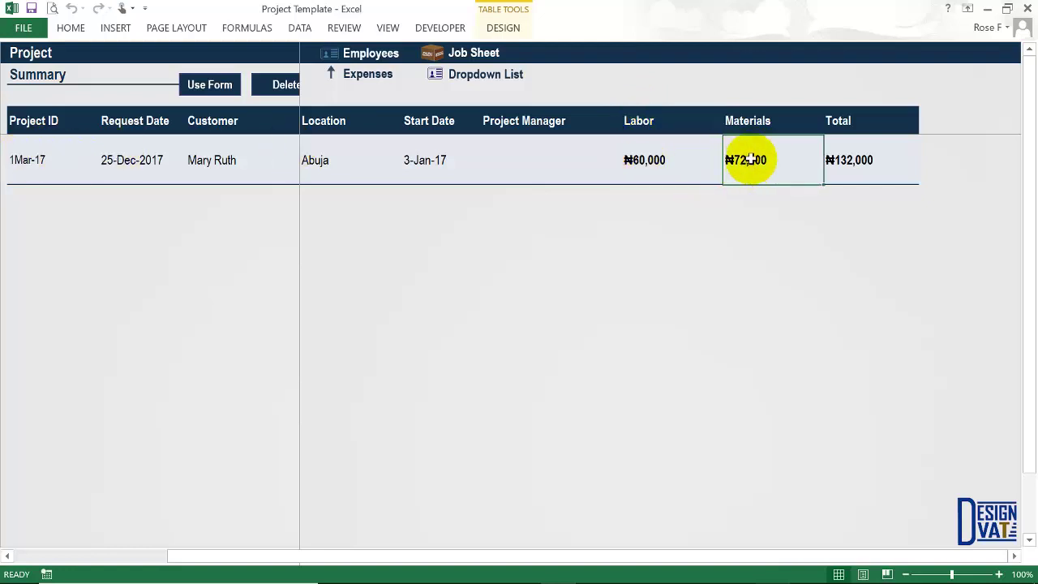
left_click_drag(962, 551, 454, 549)
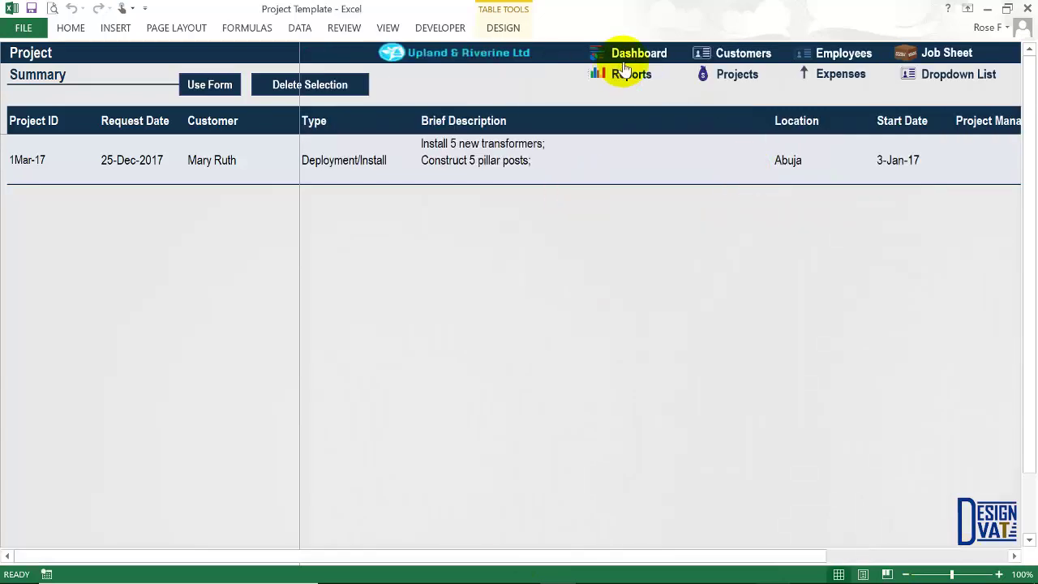
Return to the Reports dashboard after a look at the Contractors sheet.
left_click(632, 75)
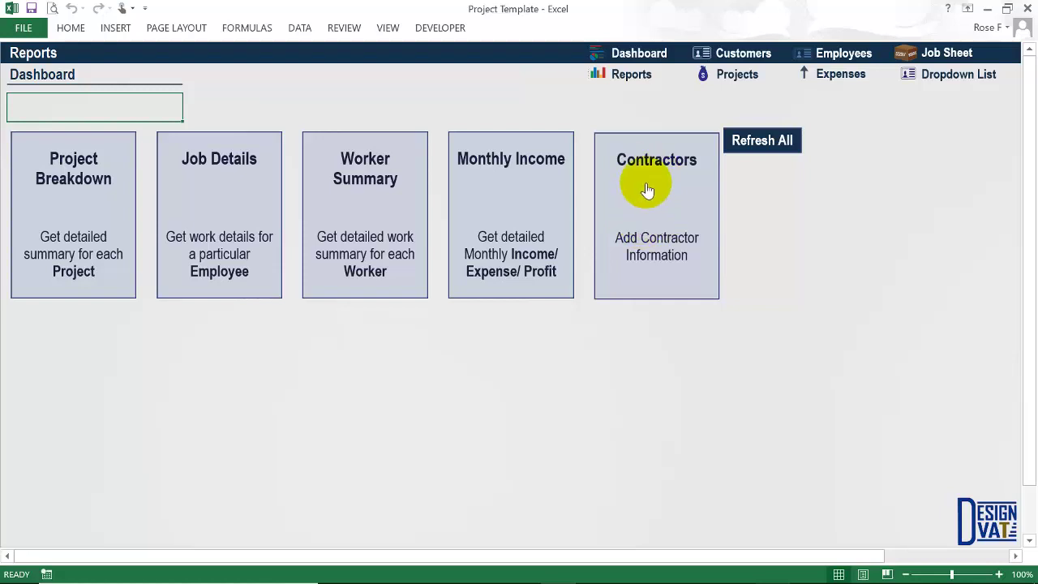
left_click(649, 190)
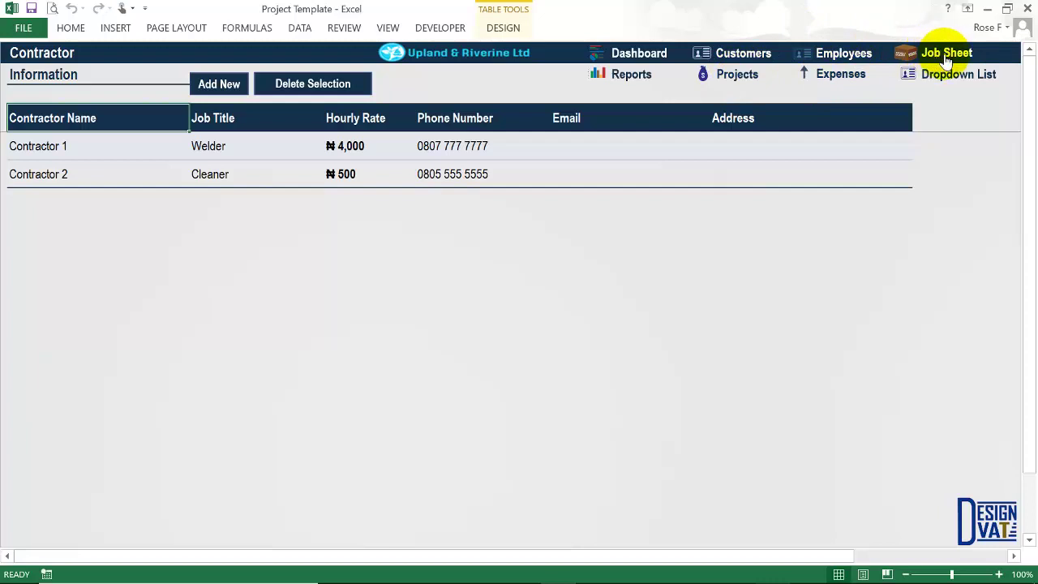
left_click(605, 74)
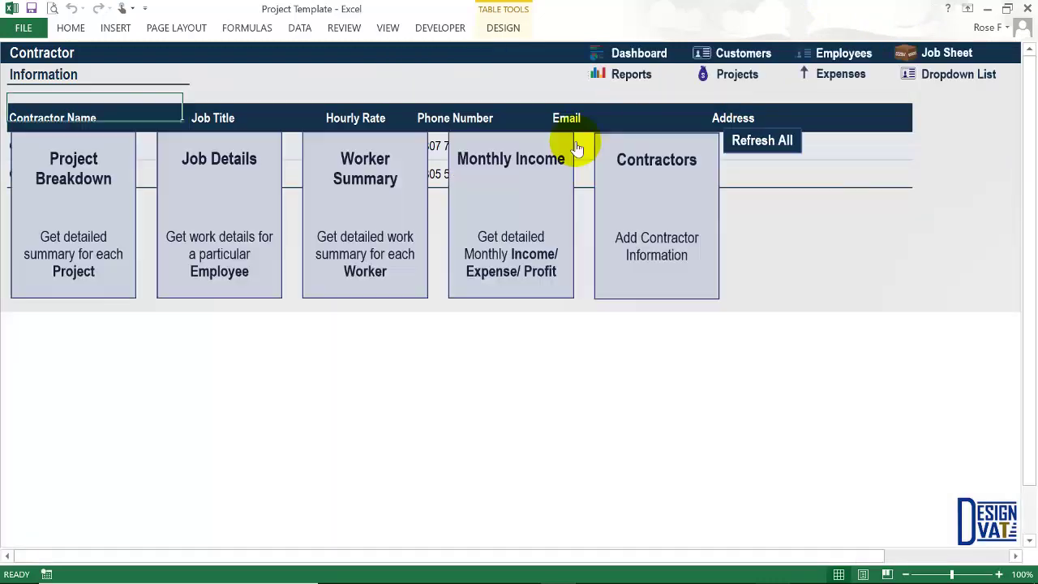
left_click(82, 162)
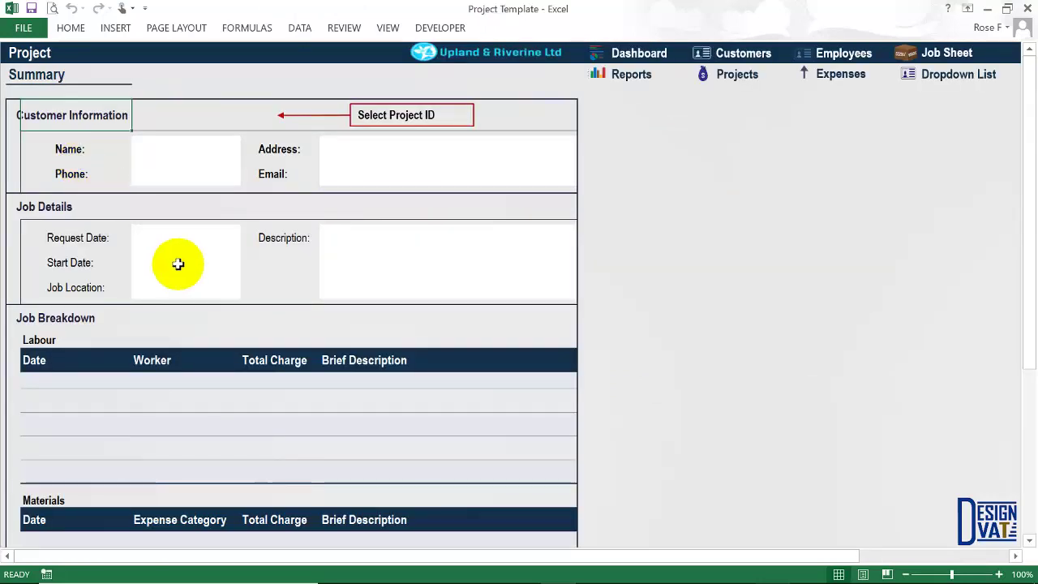
left_click(737, 262)
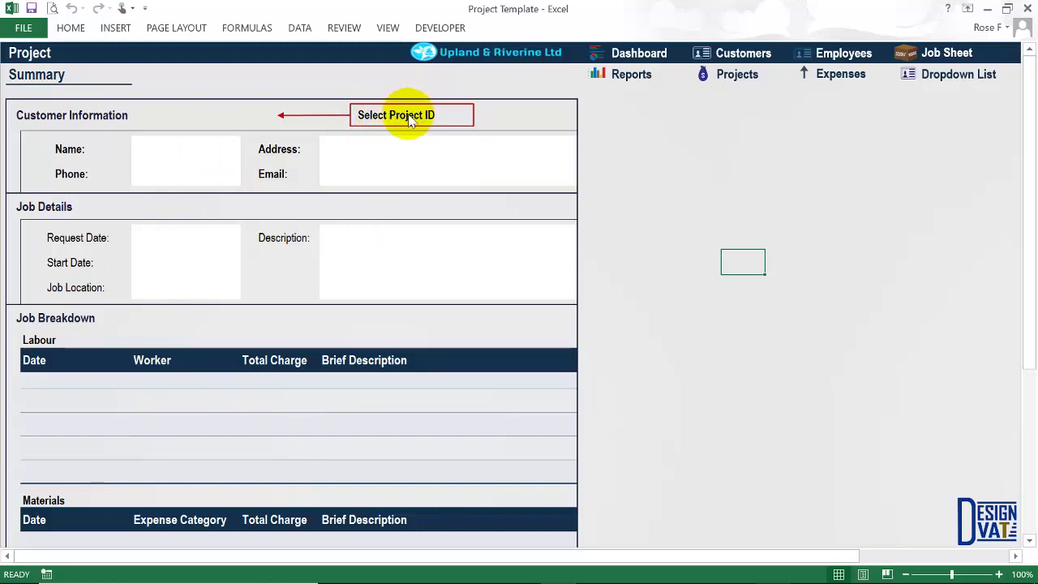
left_click(232, 119)
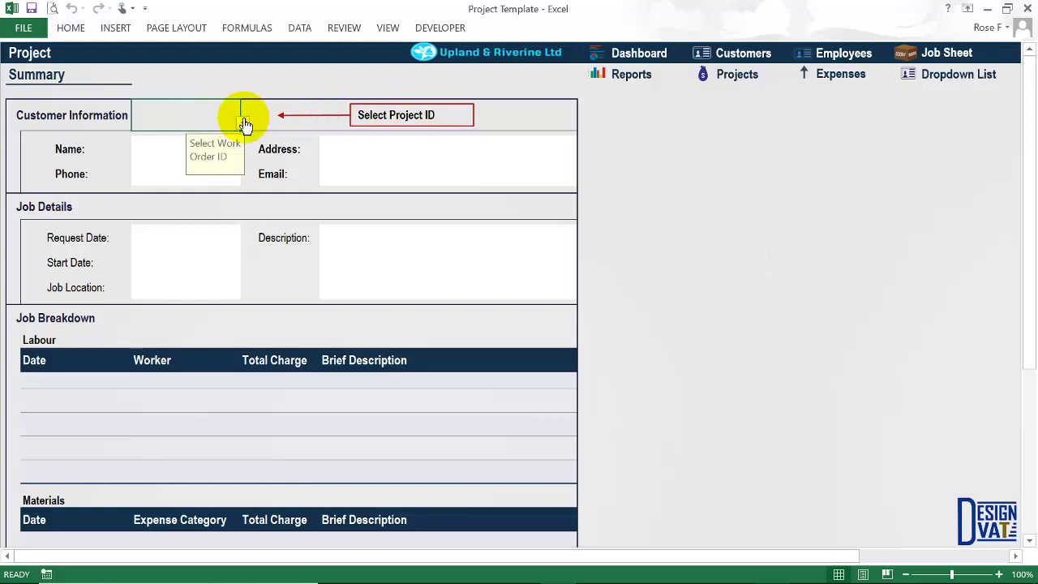
left_click(242, 122)
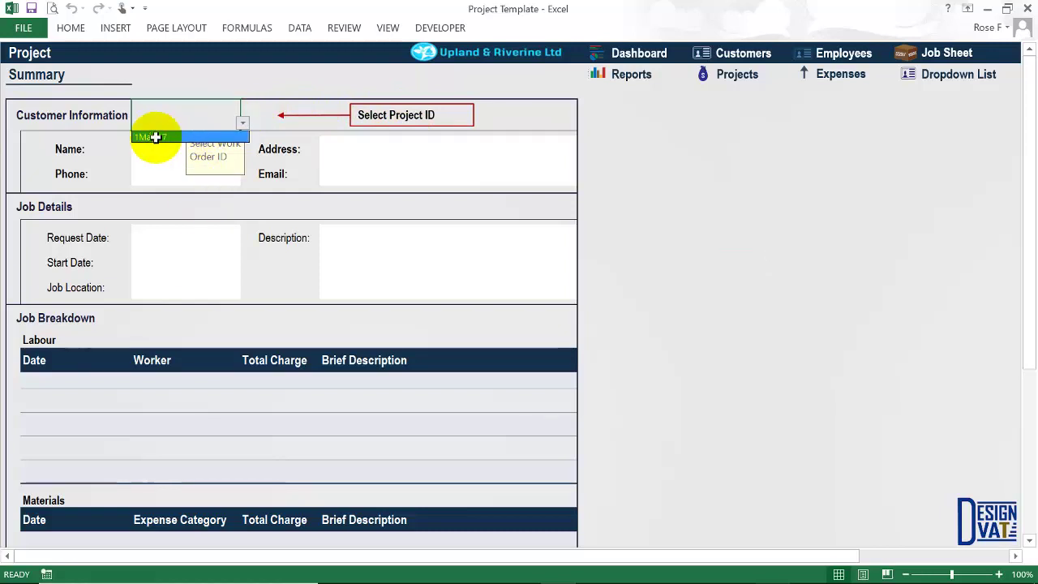
left_click(180, 138)
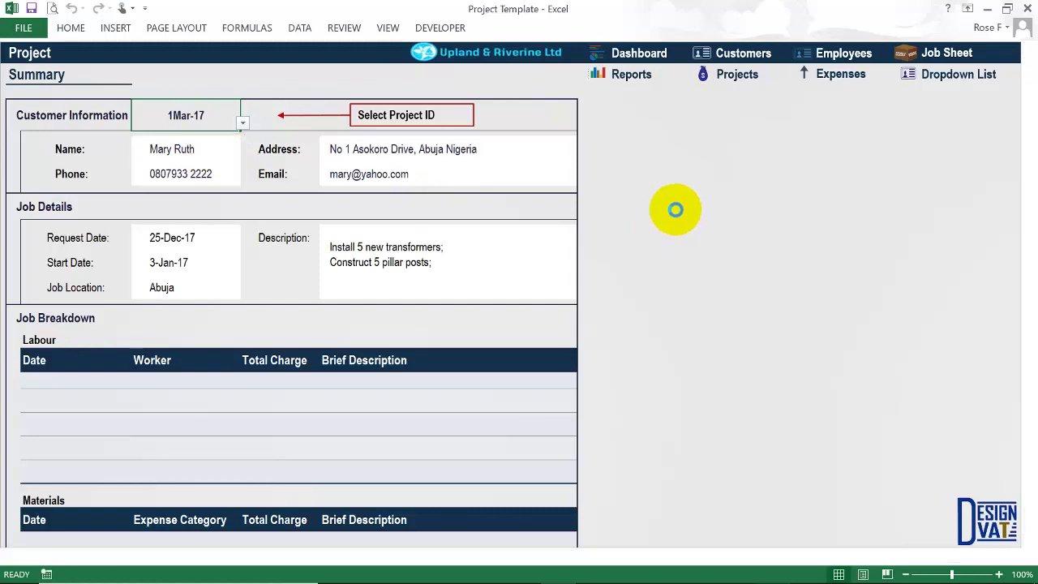
left_click(118, 150)
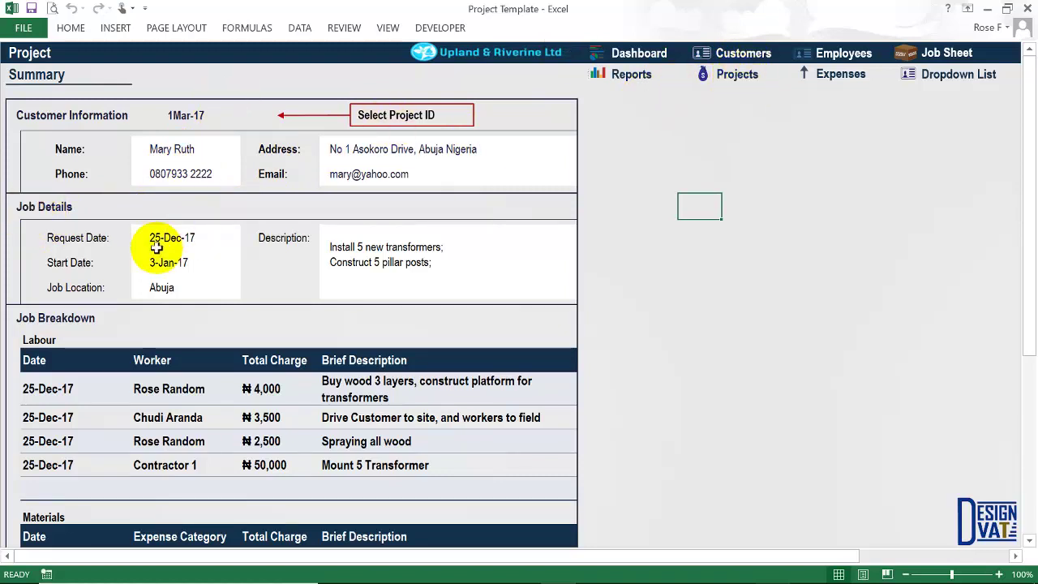
left_click(363, 254)
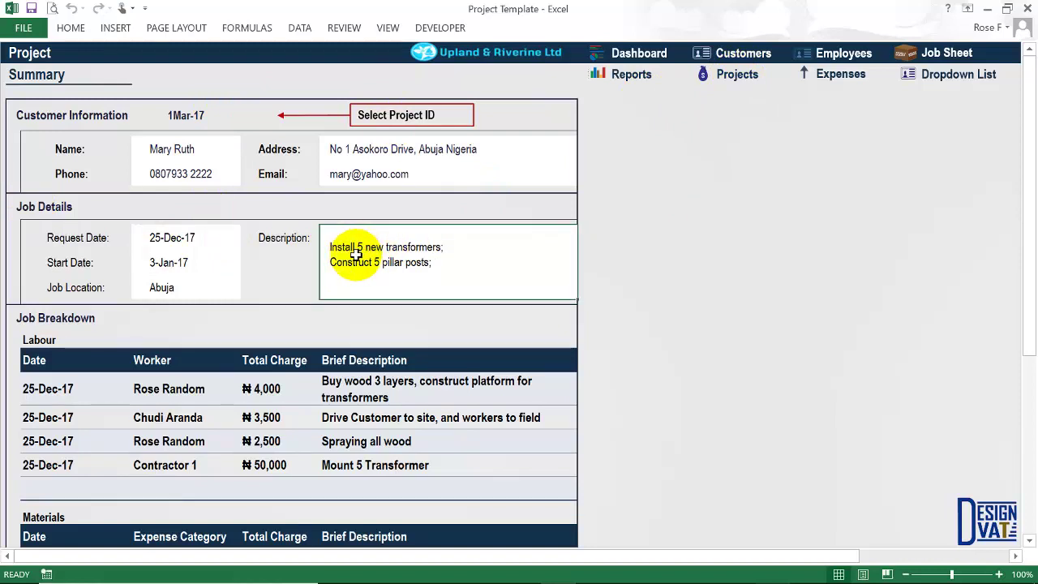
left_click(185, 262)
left_click(183, 242)
left_click(155, 289)
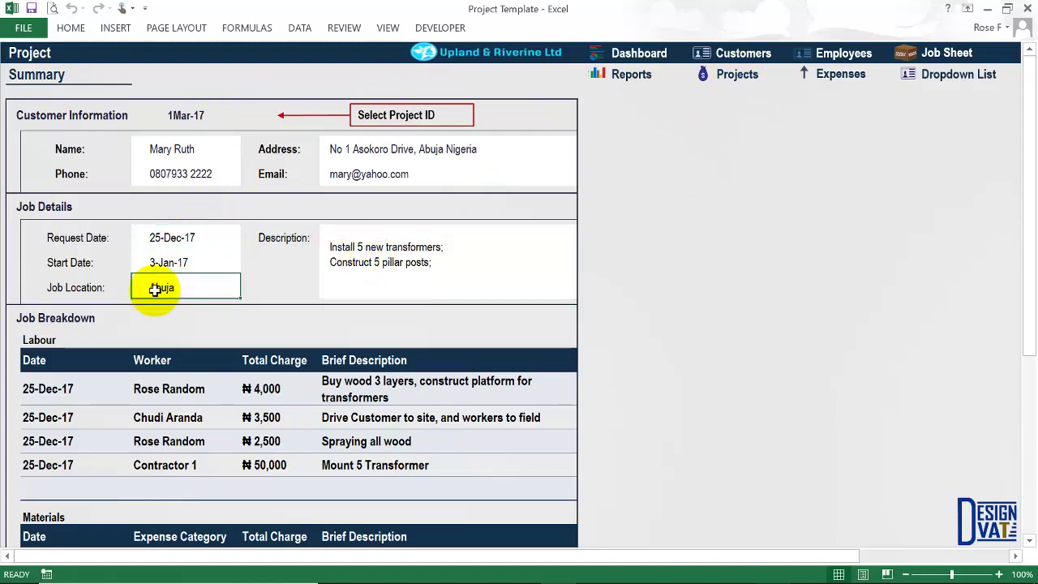
scroll(204, 447, "down", 2)
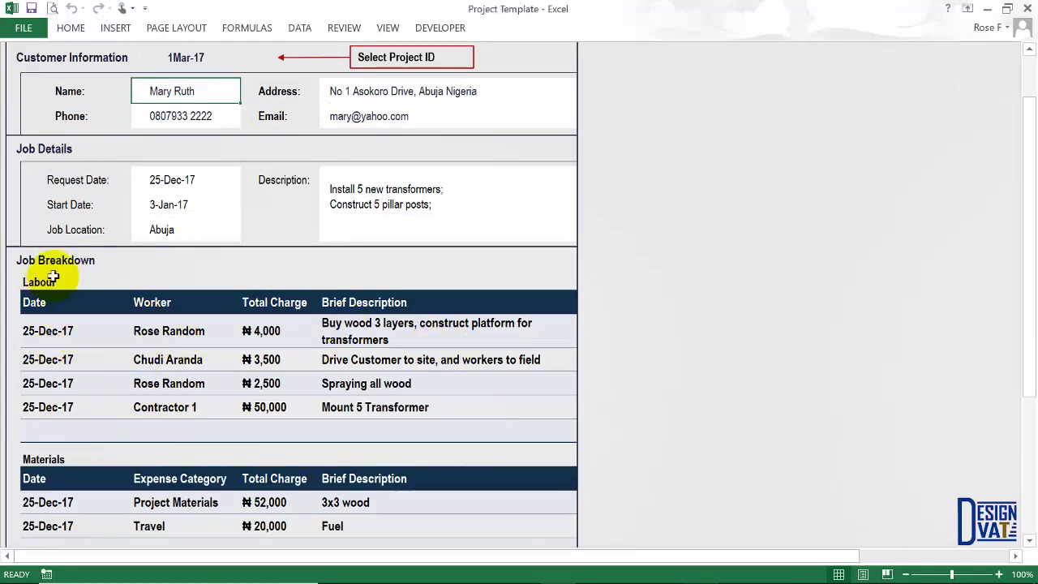
left_click(190, 61)
scroll(308, 430, "down", 3)
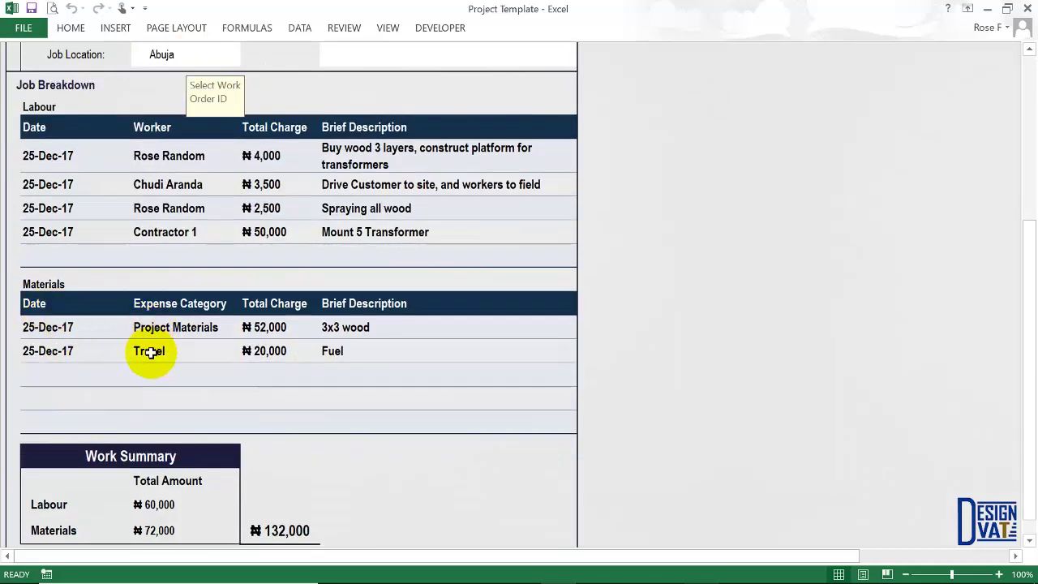
left_click(359, 354)
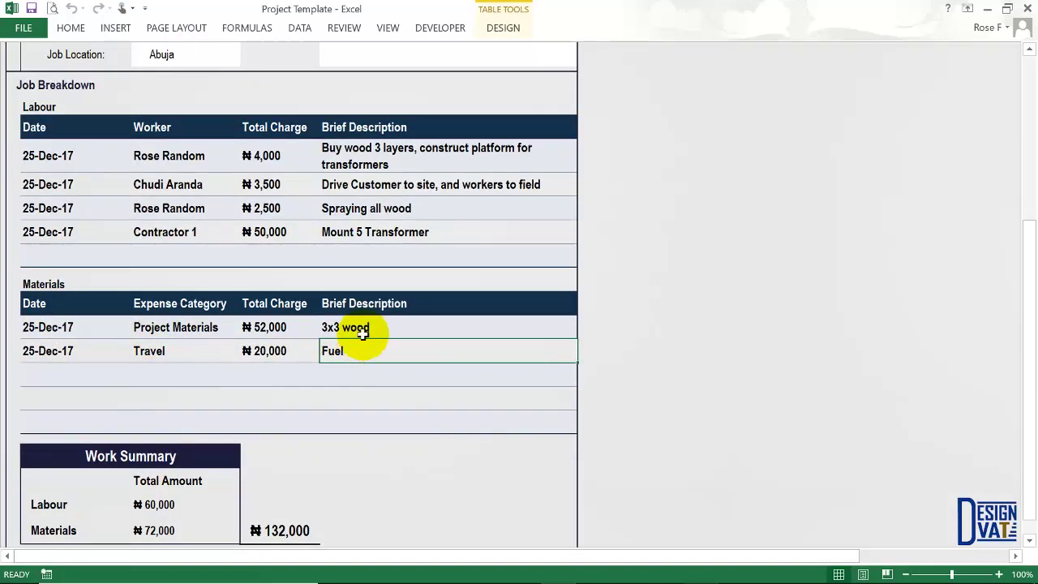
left_click(369, 328)
scroll(300, 405, "down", 1)
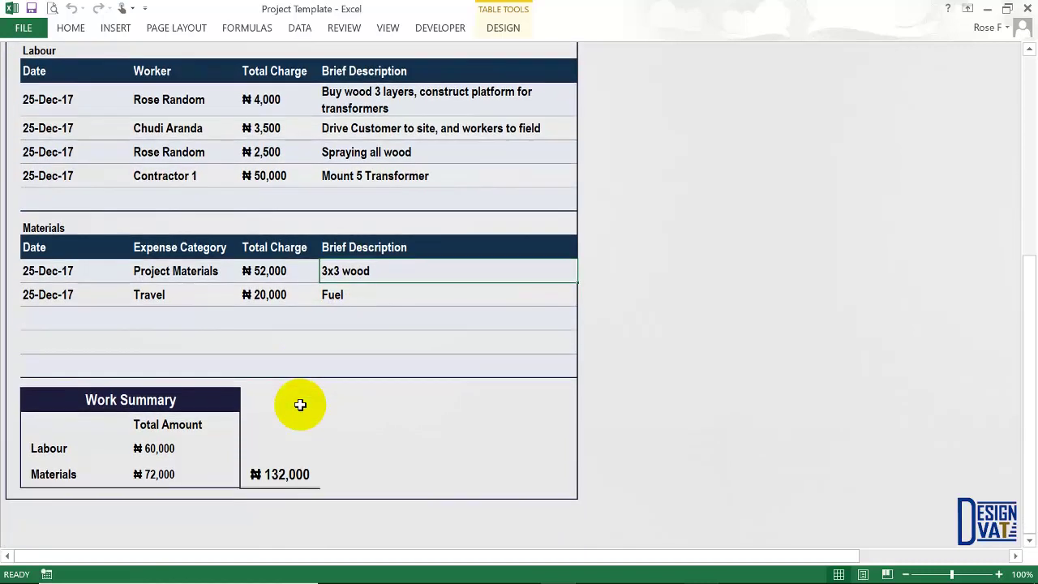
left_click(151, 447)
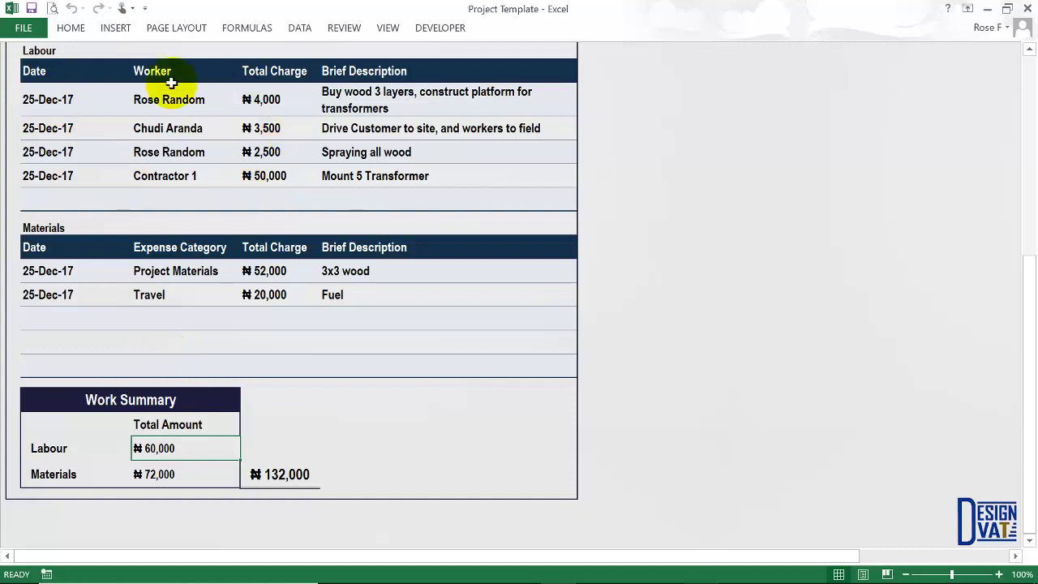
left_click(267, 100)
left_click_drag(266, 146, 267, 173)
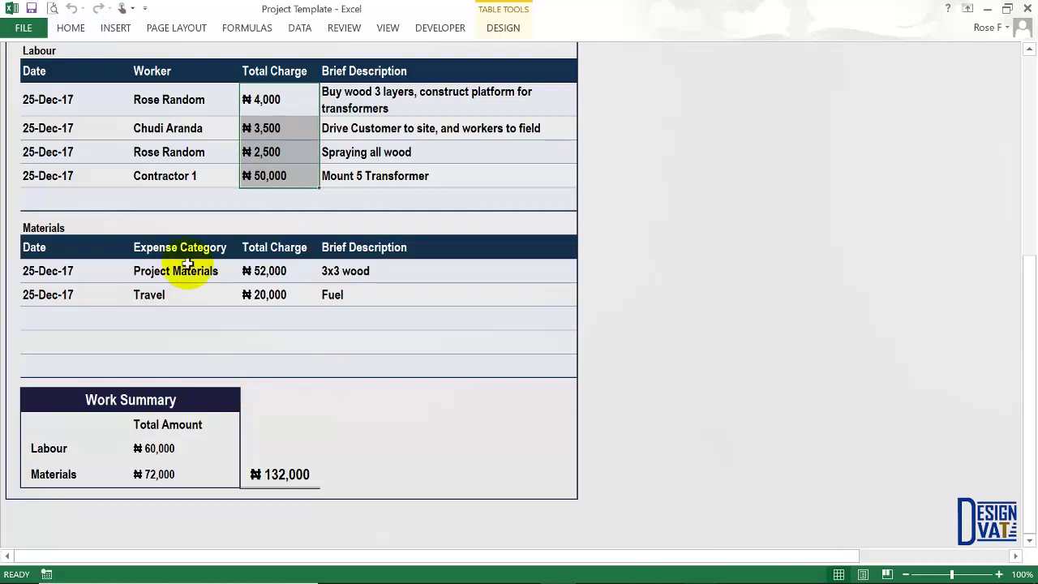
left_click_drag(268, 271, 279, 293)
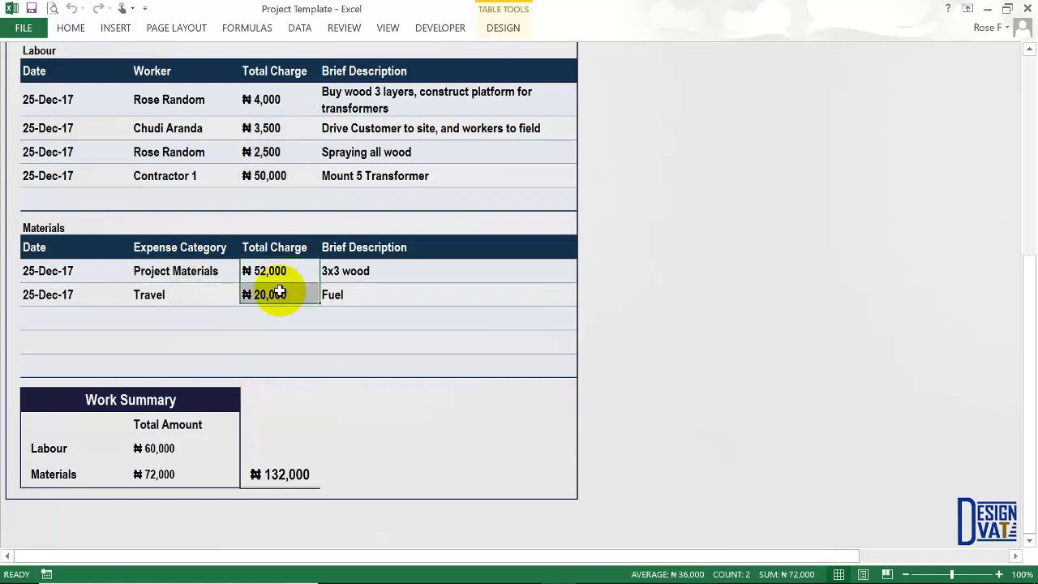
left_click(162, 473)
left_click(294, 465)
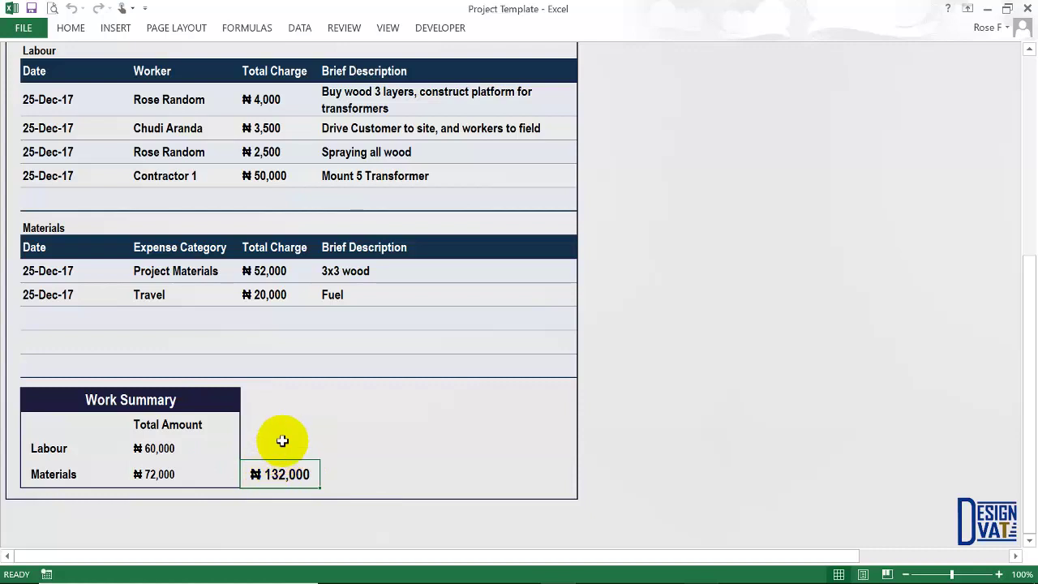
scroll(281, 425, "up", 4)
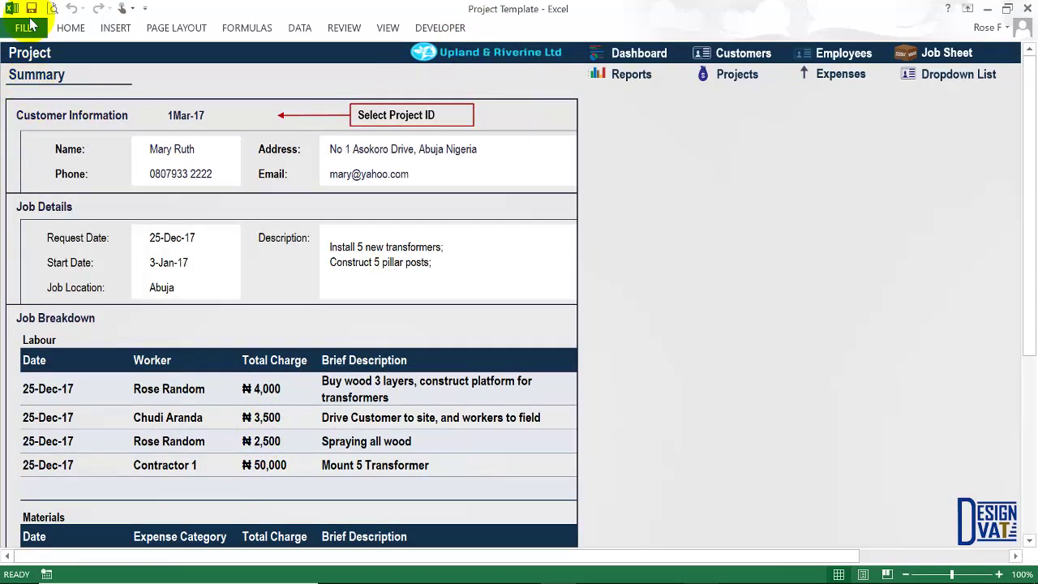
left_click(56, 9)
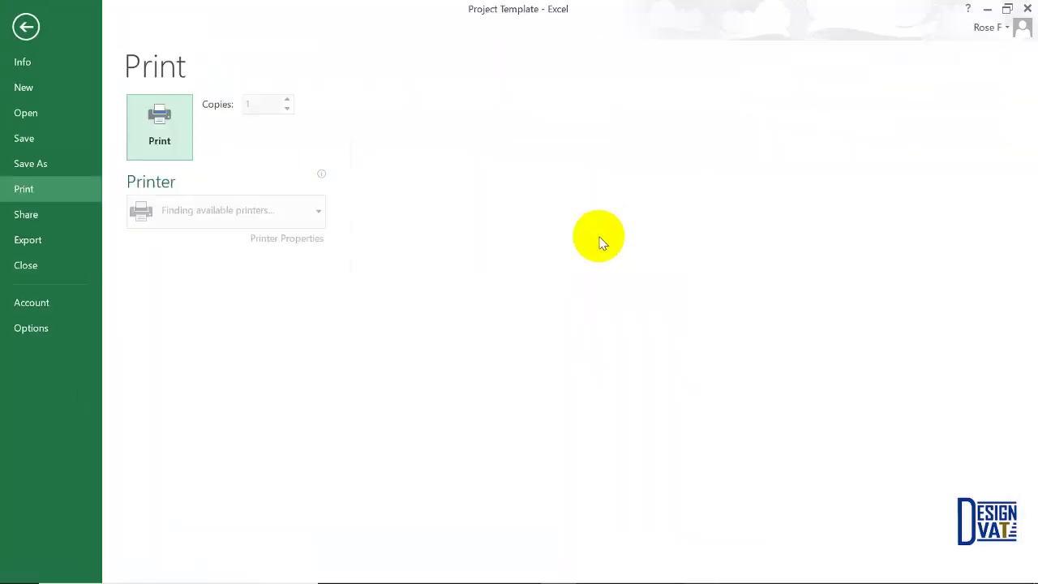
left_click(703, 350)
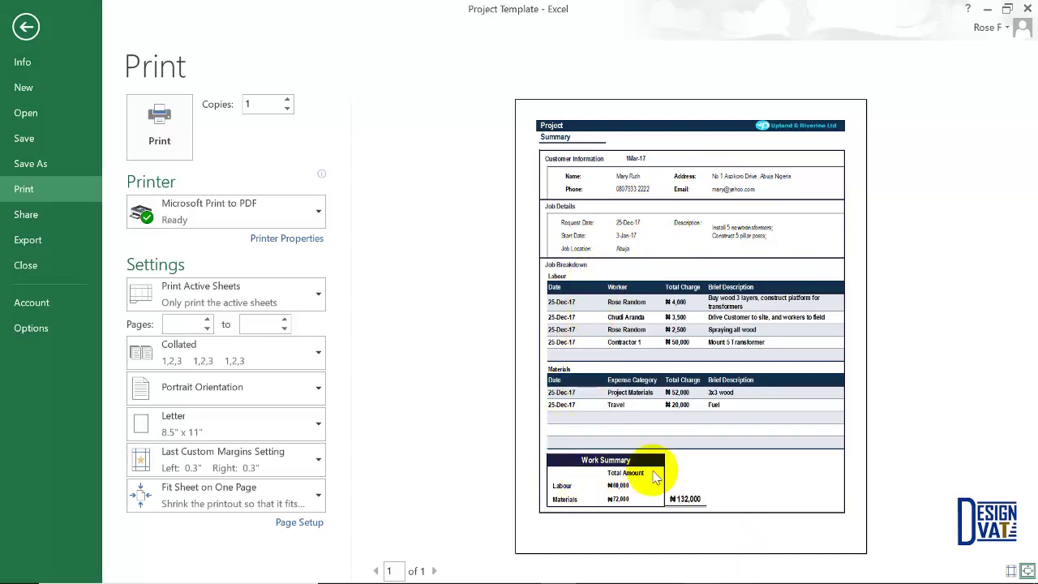
left_click(26, 27)
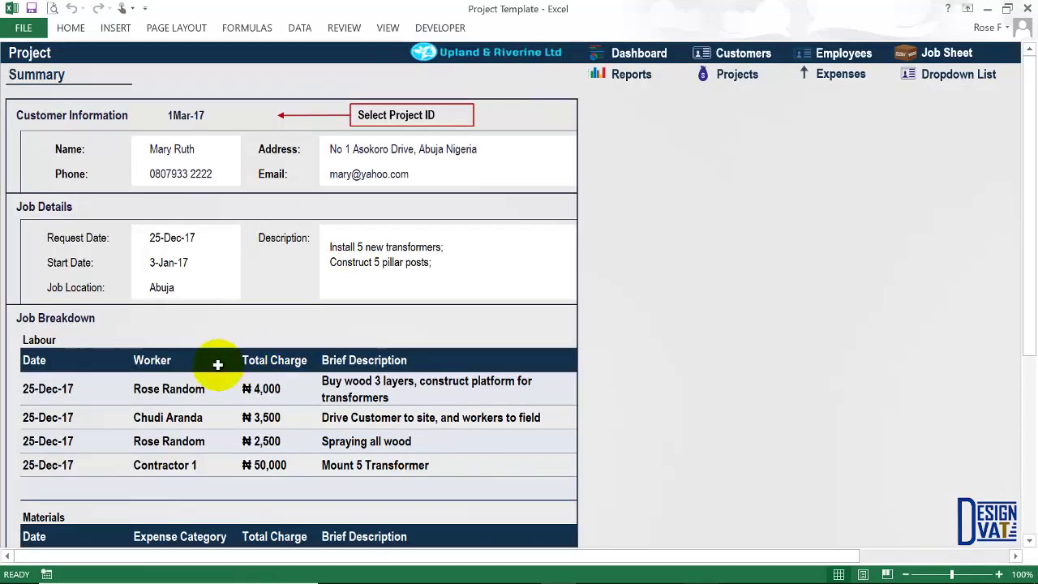
scroll(215, 361, "down", 2)
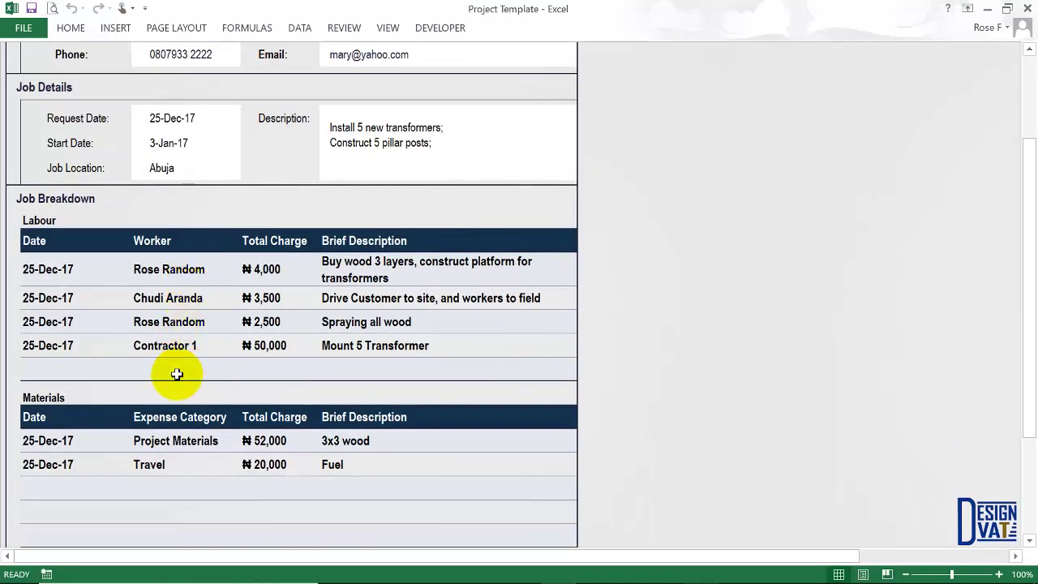
left_click_drag(177, 374, 173, 274)
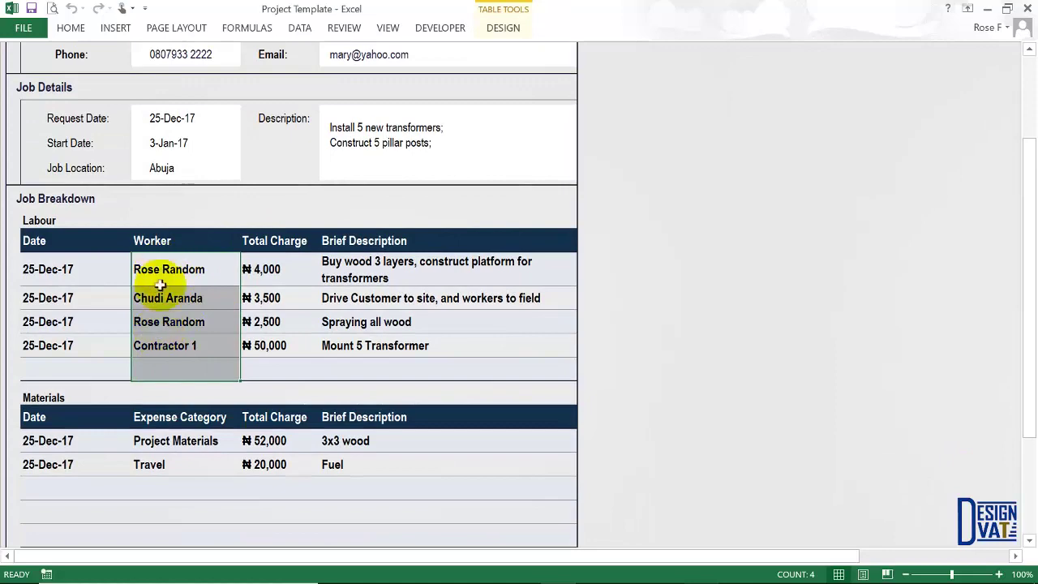
scroll(174, 387, "down", 1)
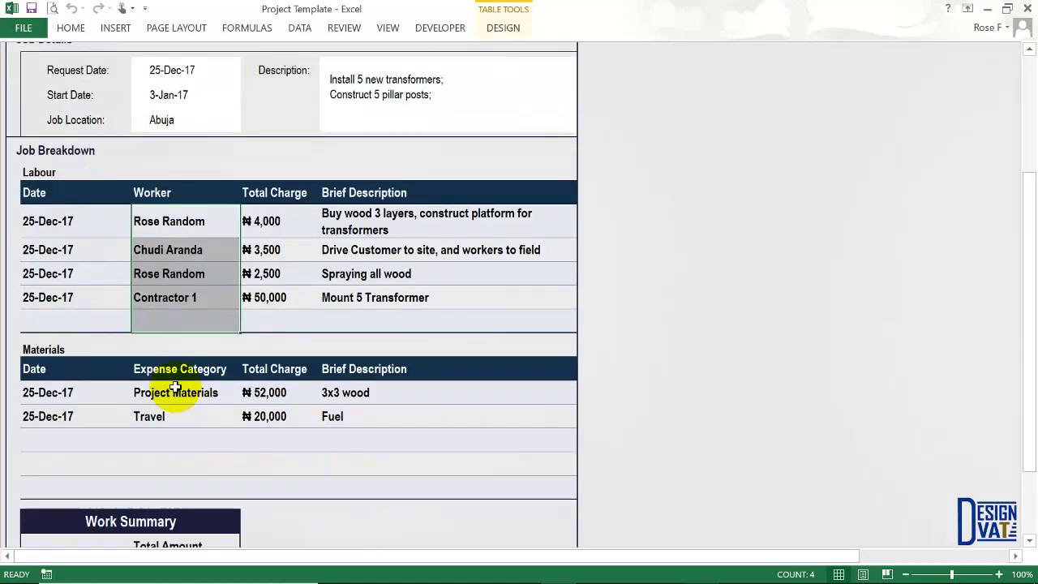
scroll(174, 388, "down", 2)
left_click_drag(167, 375, 164, 411)
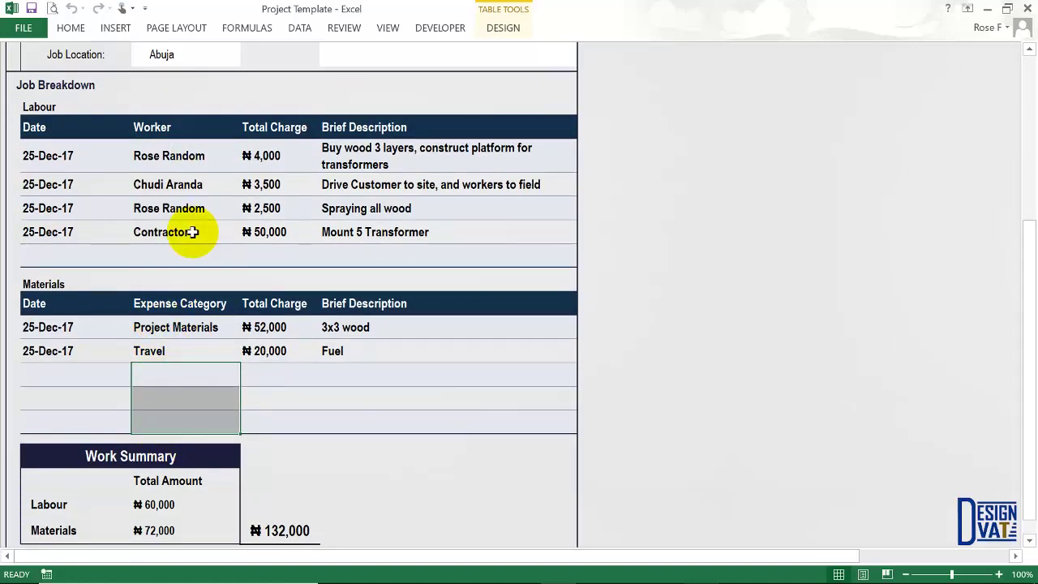
scroll(524, 254, "up", 1)
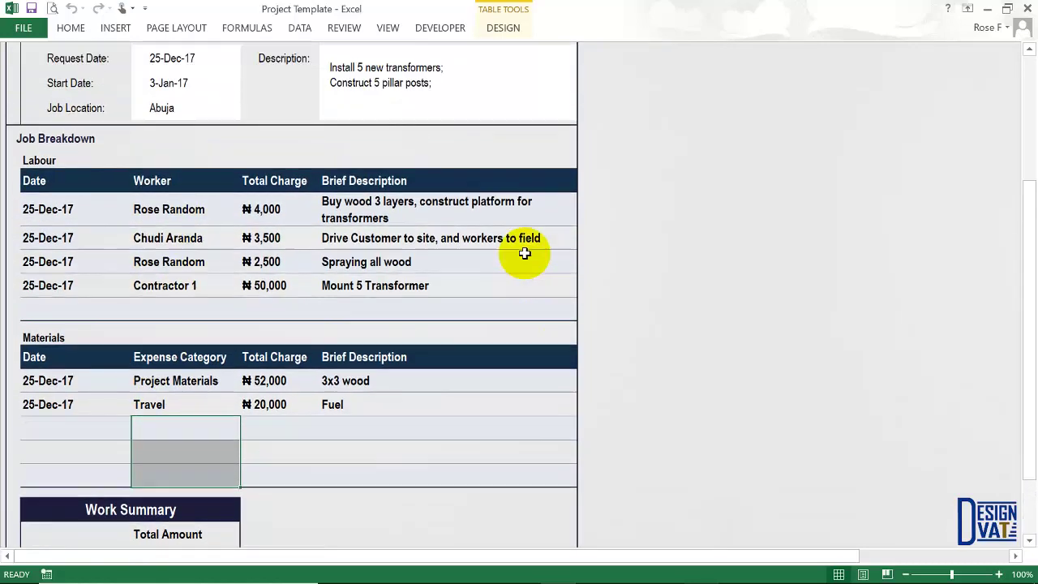
scroll(525, 254, "up", 3)
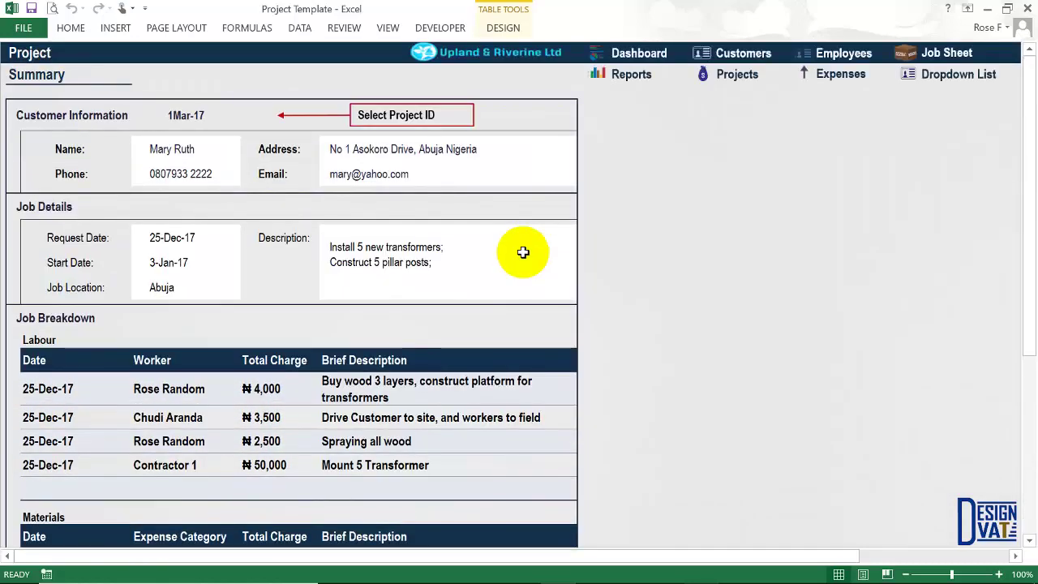
left_click(205, 116)
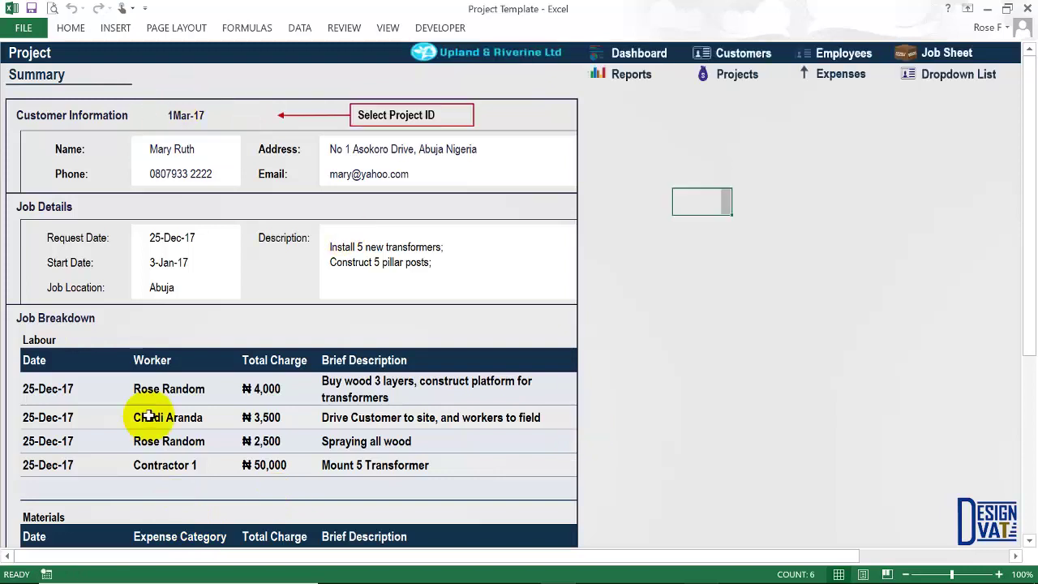
left_click(184, 128)
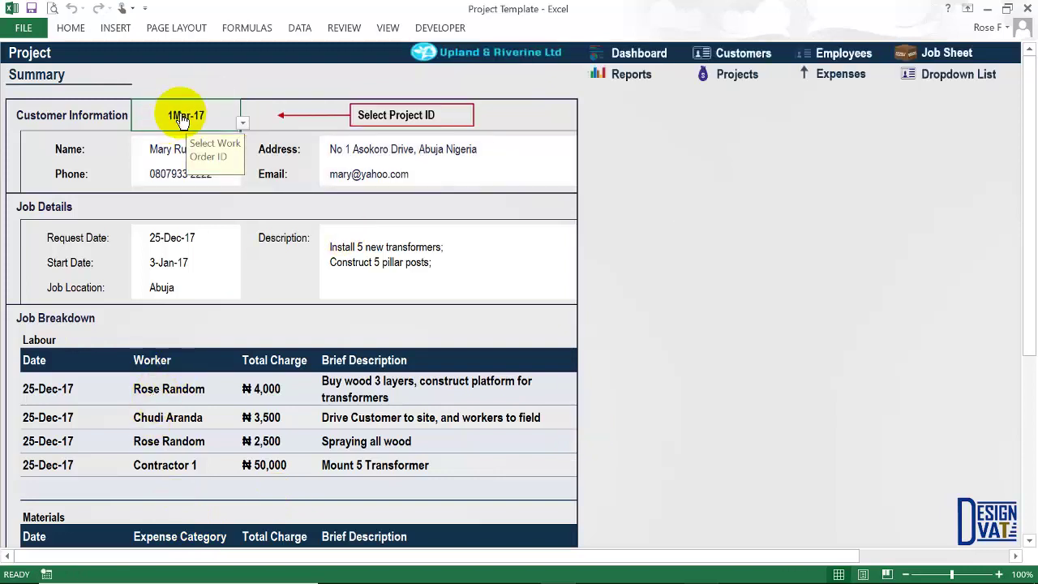
left_click(619, 191)
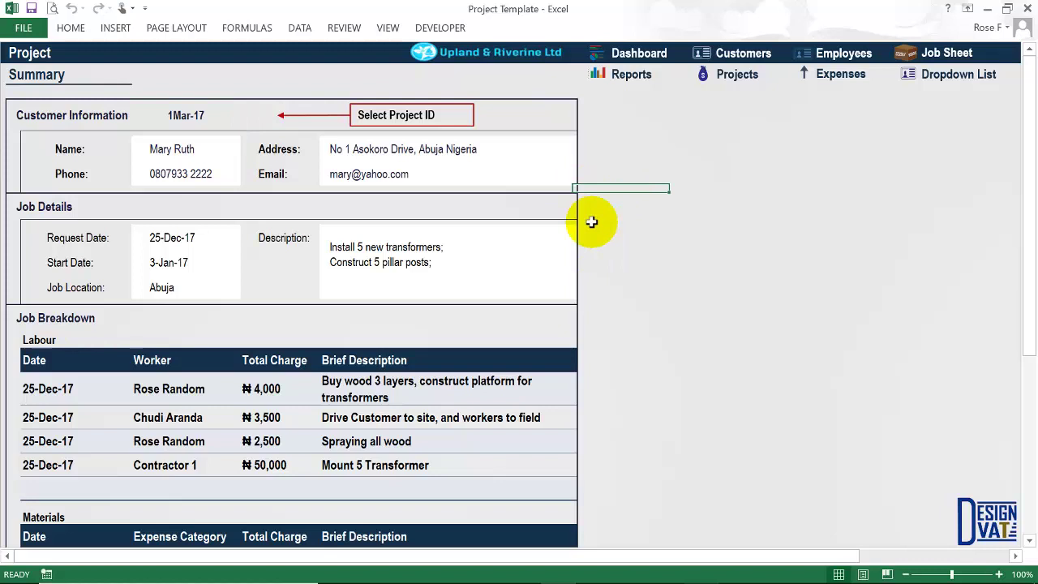
Go to Reports and open the blank Job Details report, checking its Total Charge and worker type fields.
left_click(645, 81)
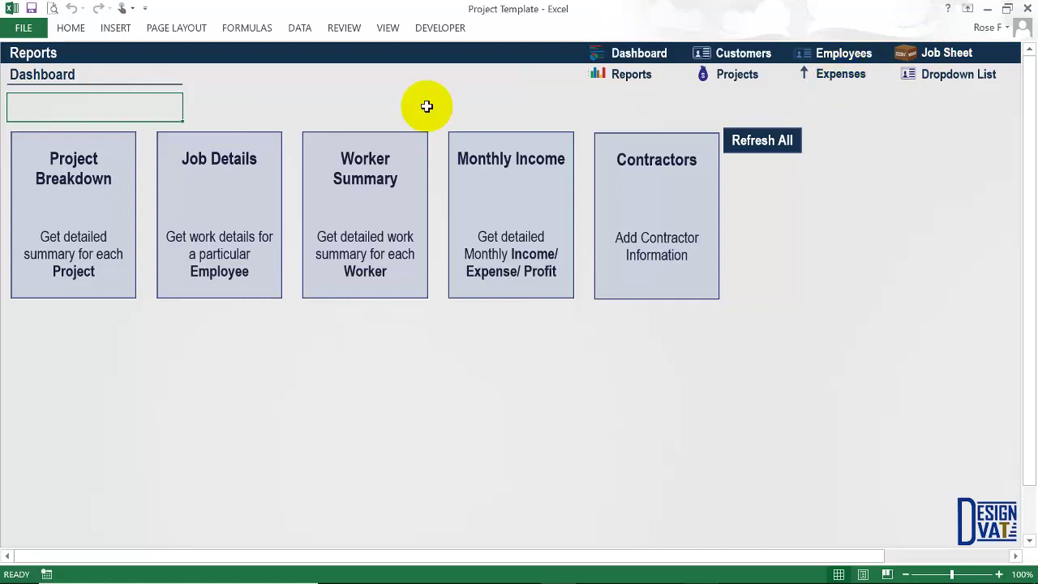
left_click(219, 176)
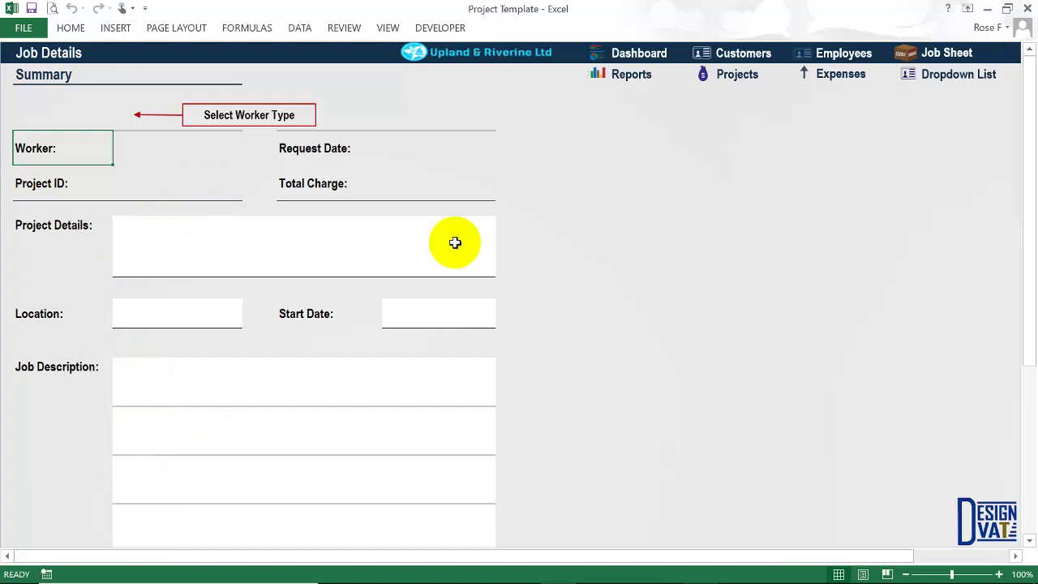
left_click(435, 182)
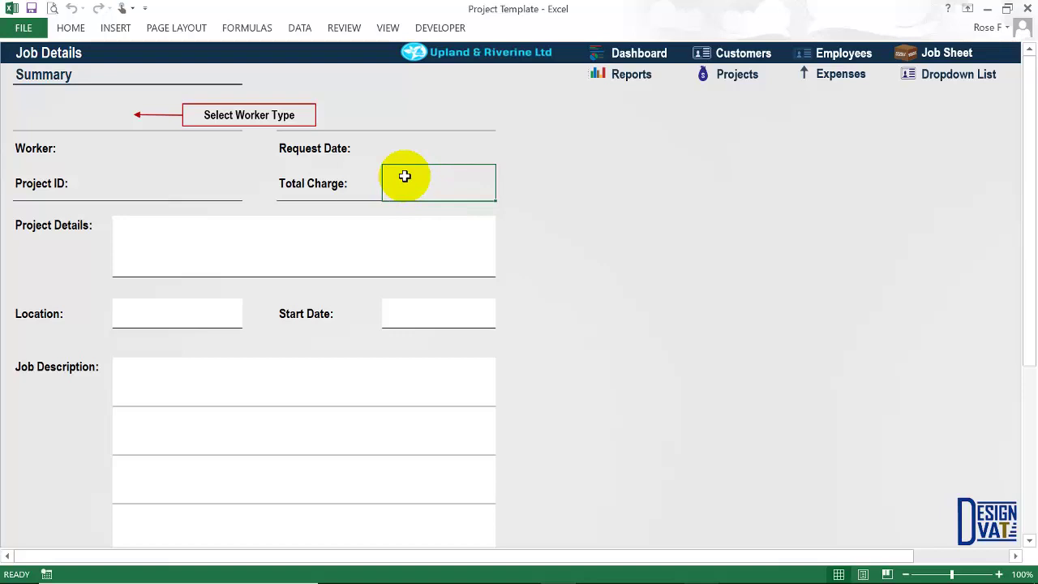
left_click(67, 112)
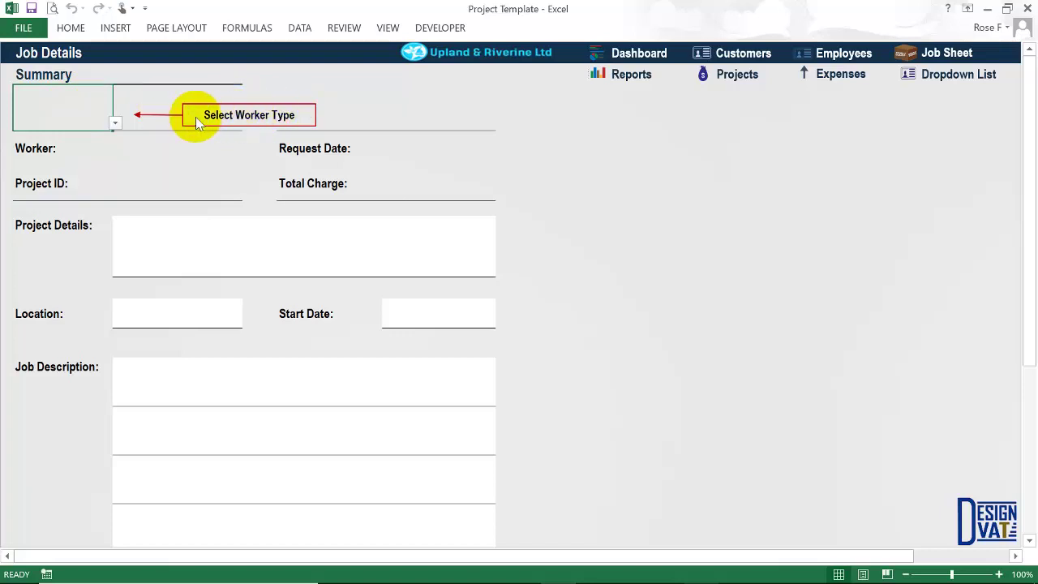
Set the report's worker type to Employee and choose the first employee.
left_click(116, 124)
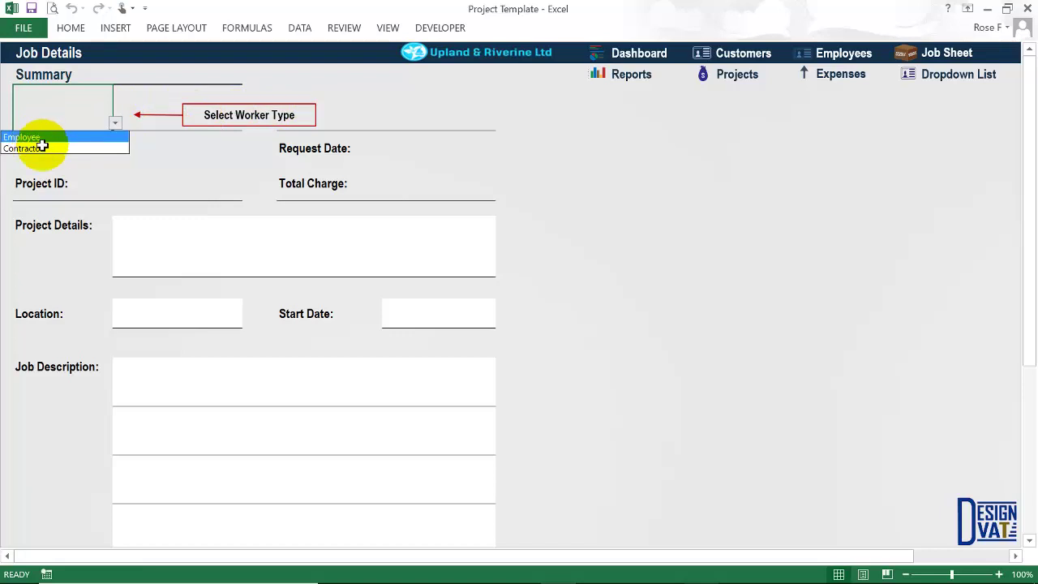
left_click(44, 137)
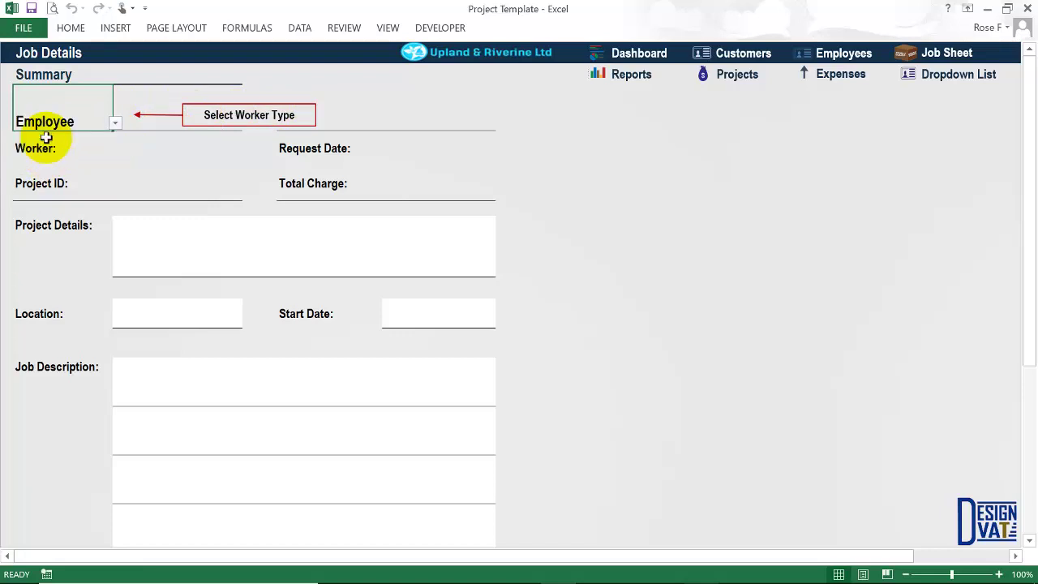
left_click(142, 161)
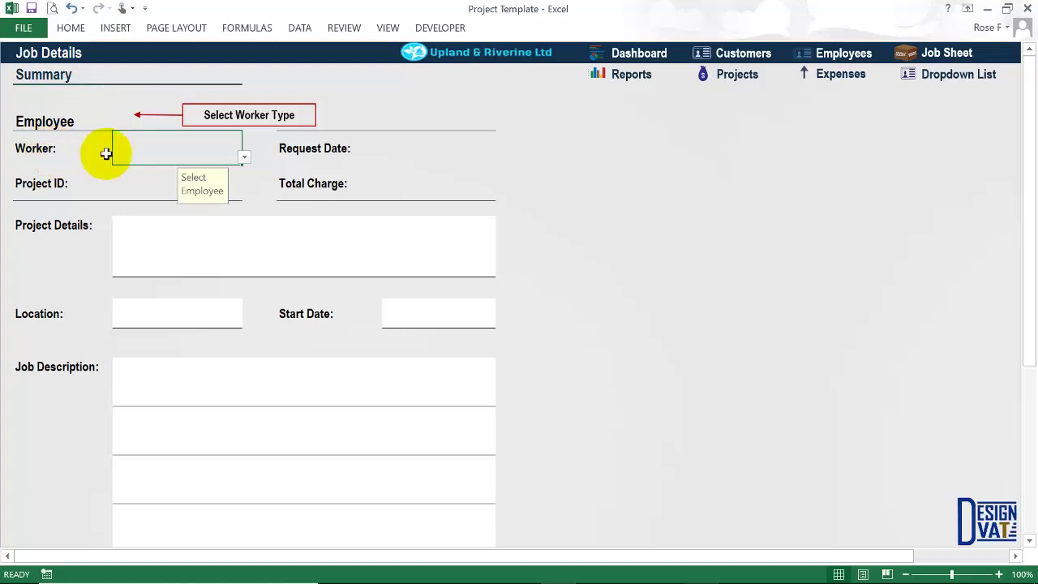
left_click(245, 158)
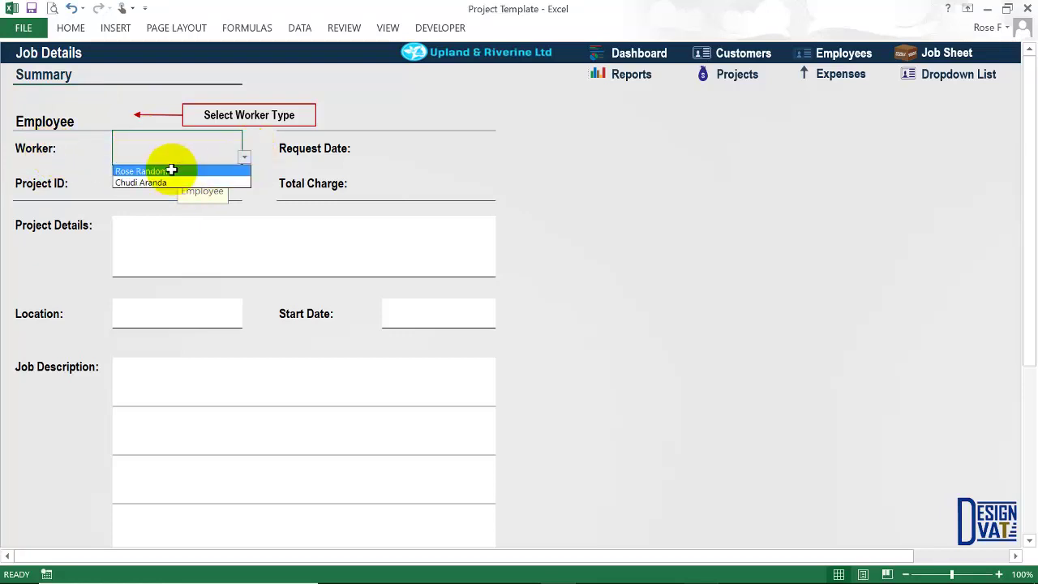
left_click(169, 170)
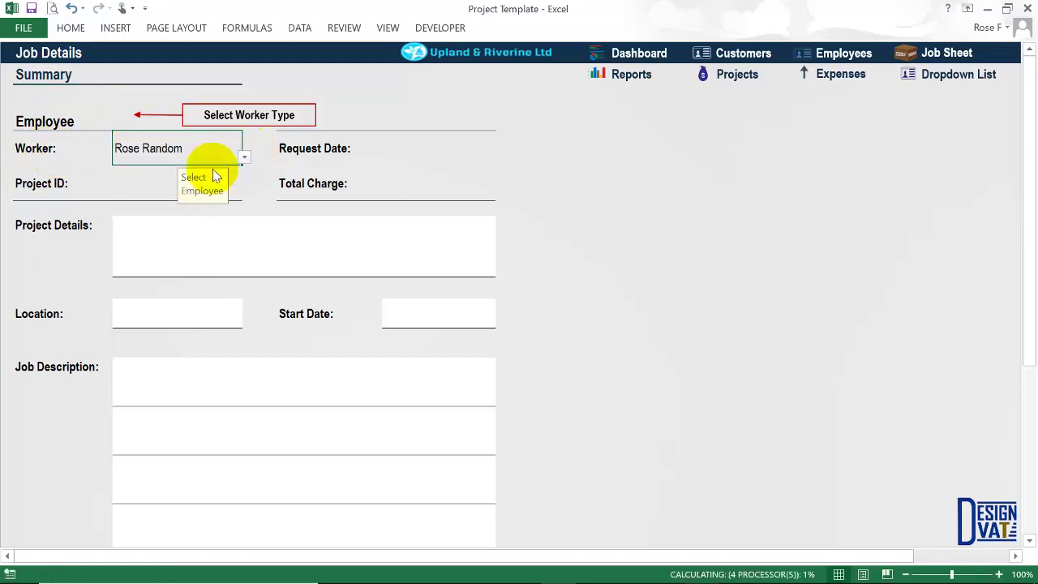
Select project 1Mar-17 in the Project ID field.
left_click(139, 186)
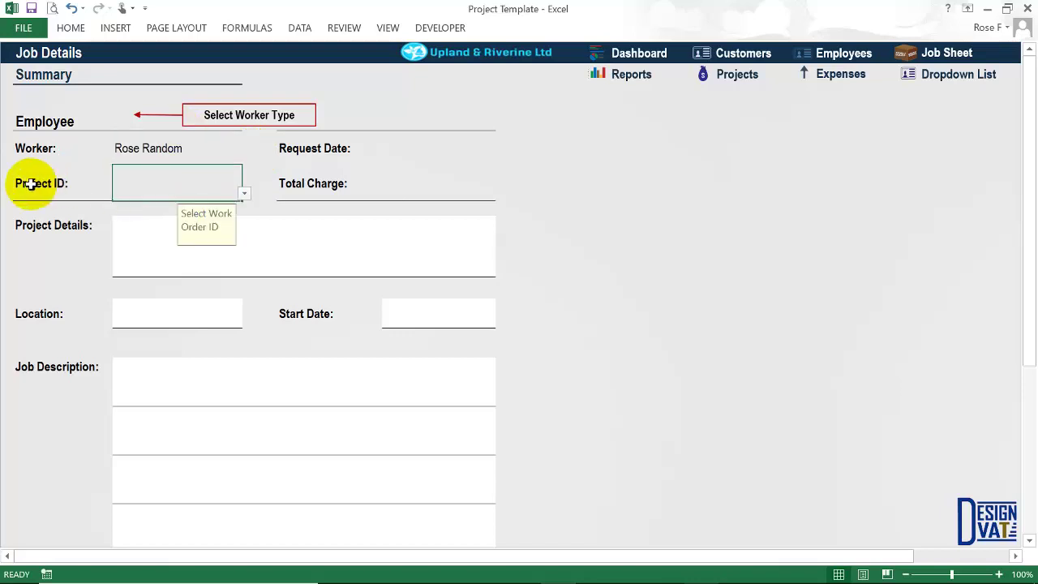
left_click(142, 161)
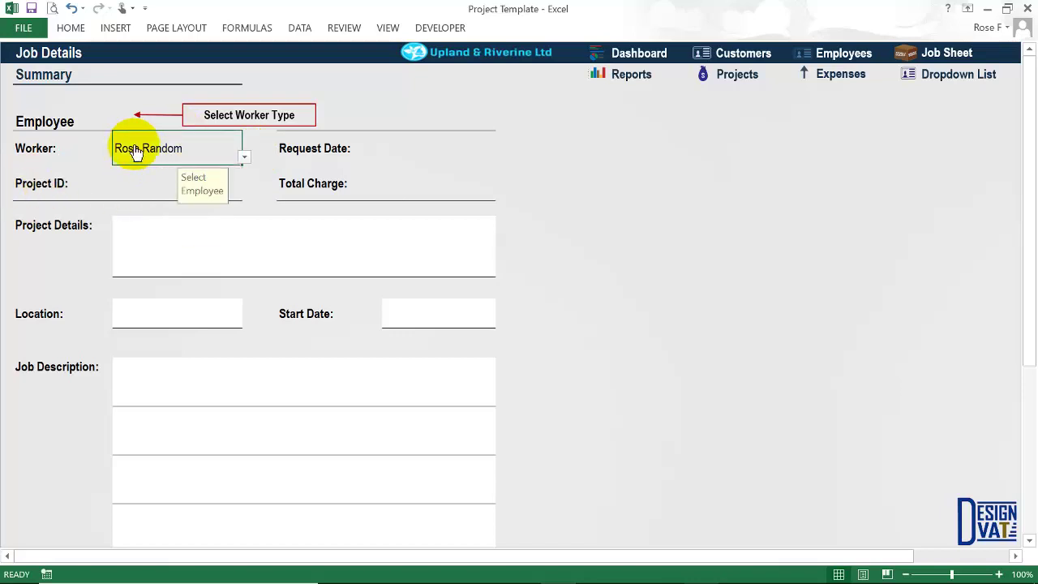
left_click(122, 186)
left_click(244, 193)
left_click(136, 208)
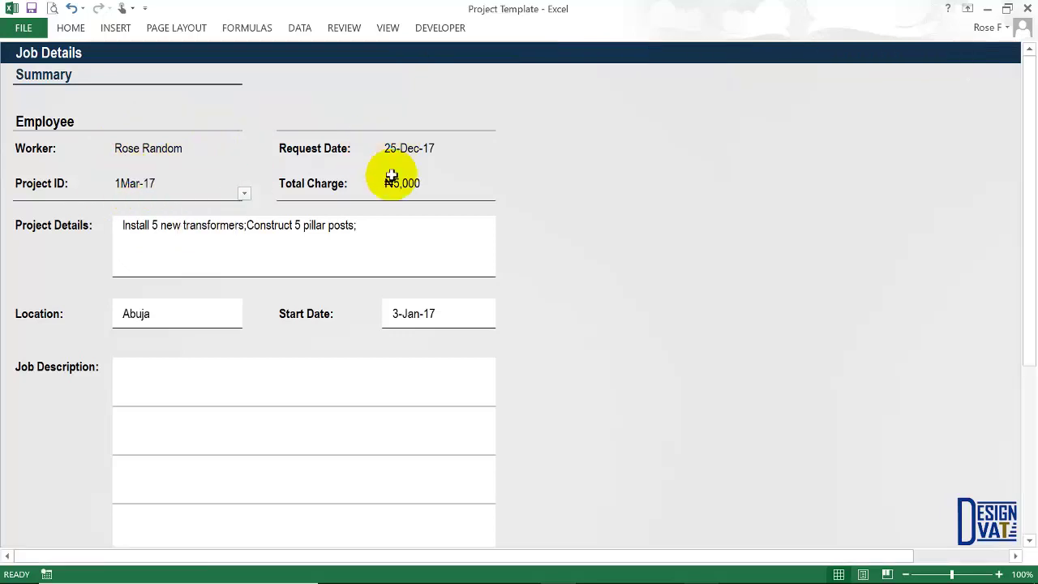
left_click(130, 187)
left_click(145, 151)
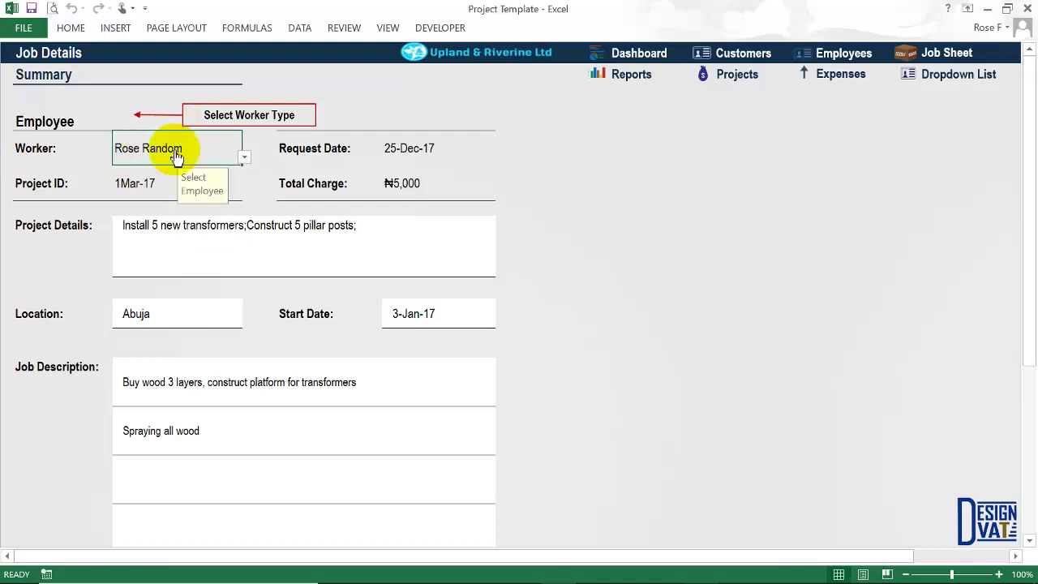
left_click(132, 181)
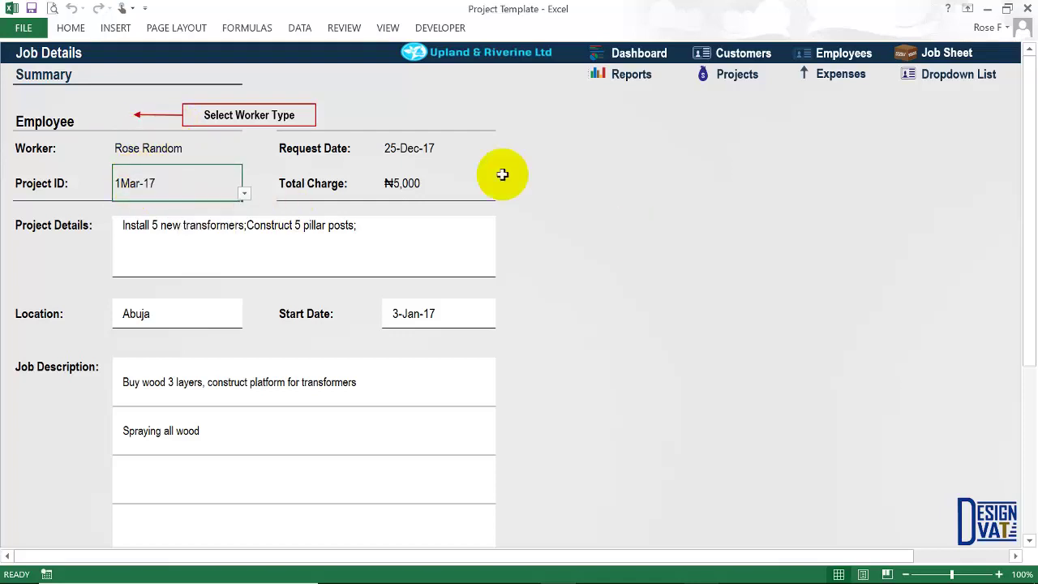
Review the ₦5,000 total charge, Abuja location and job descriptions.
left_click(397, 182)
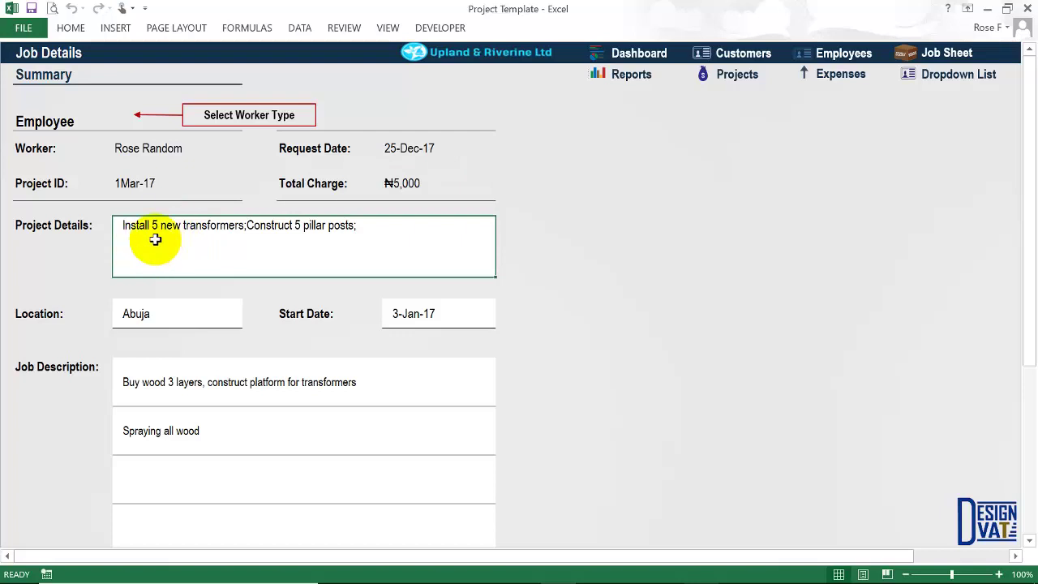
left_click(144, 316)
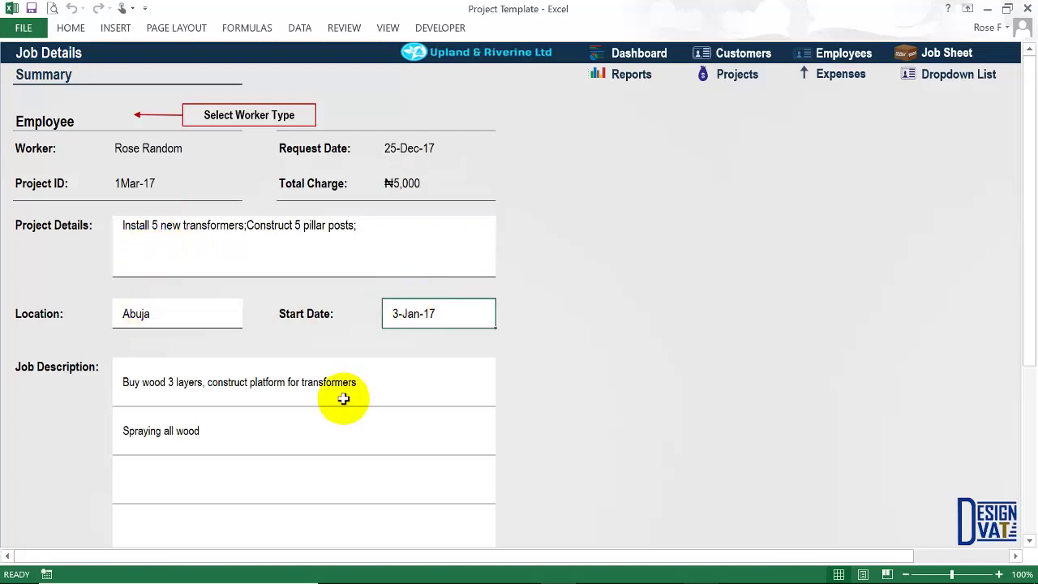
scroll(343, 397, "down", 5)
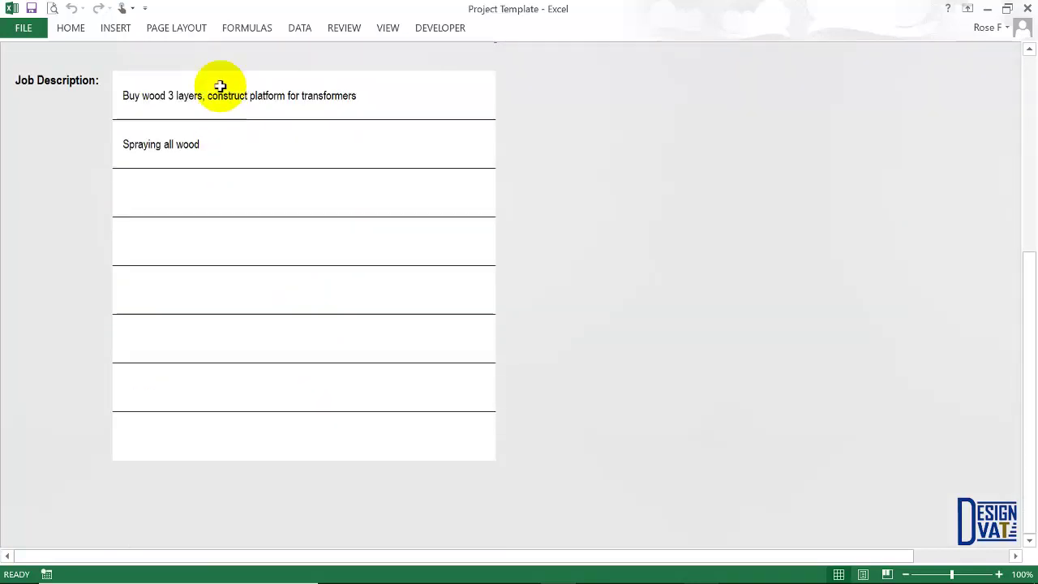
scroll(352, 200, "up", 2)
scroll(355, 200, "up", 3)
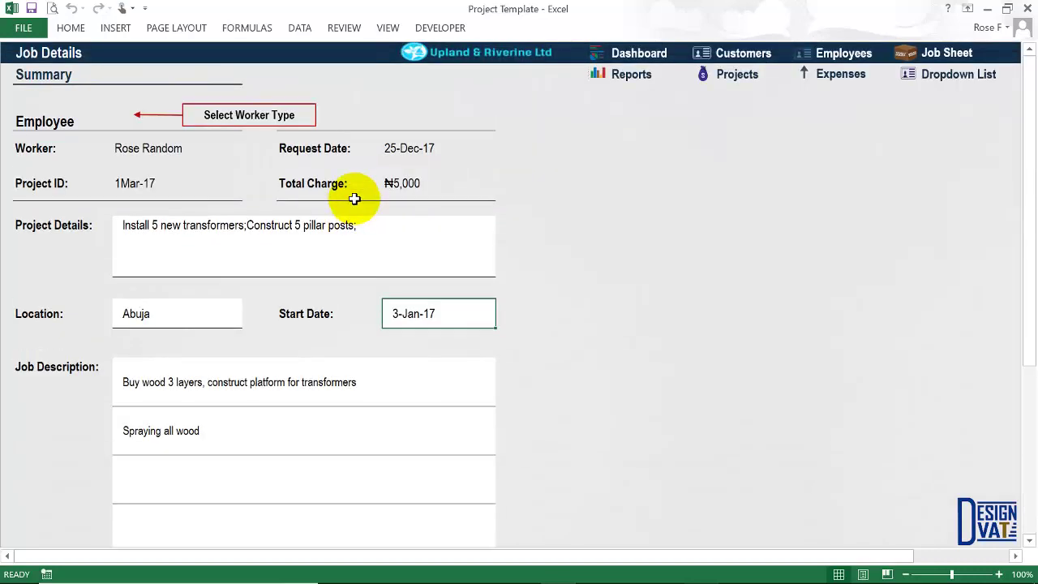
left_click(227, 148)
left_click(243, 156)
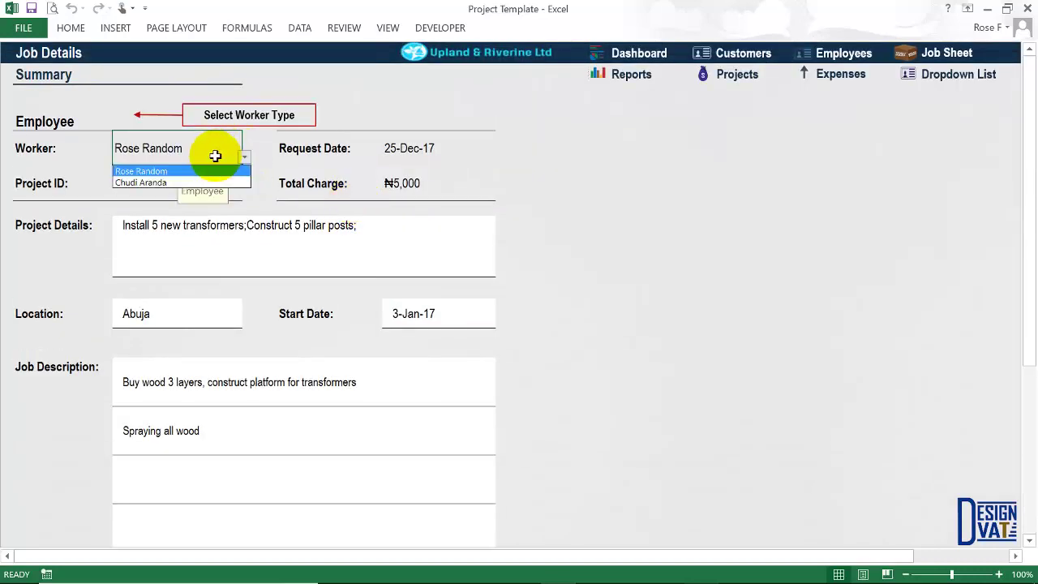
Switch the worker to the second employee and reselect project 1Mar-17.
left_click(163, 184)
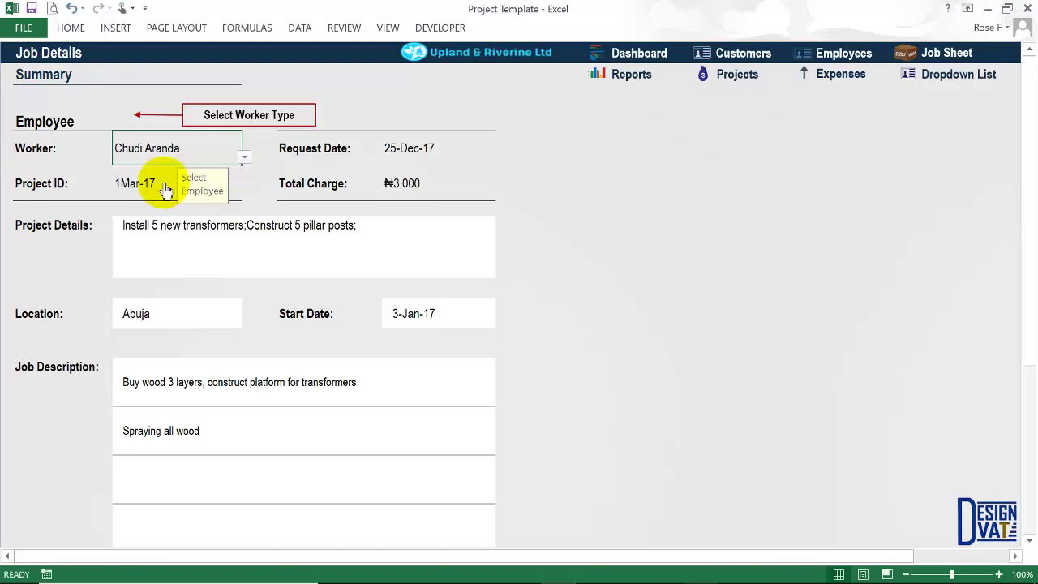
left_click(175, 185)
left_click(243, 193)
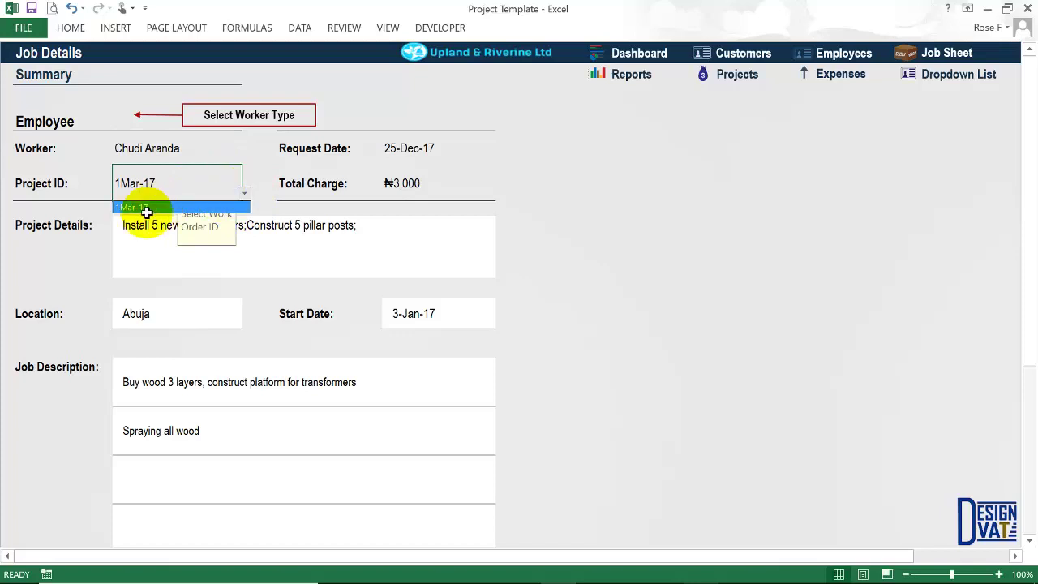
left_click(148, 213)
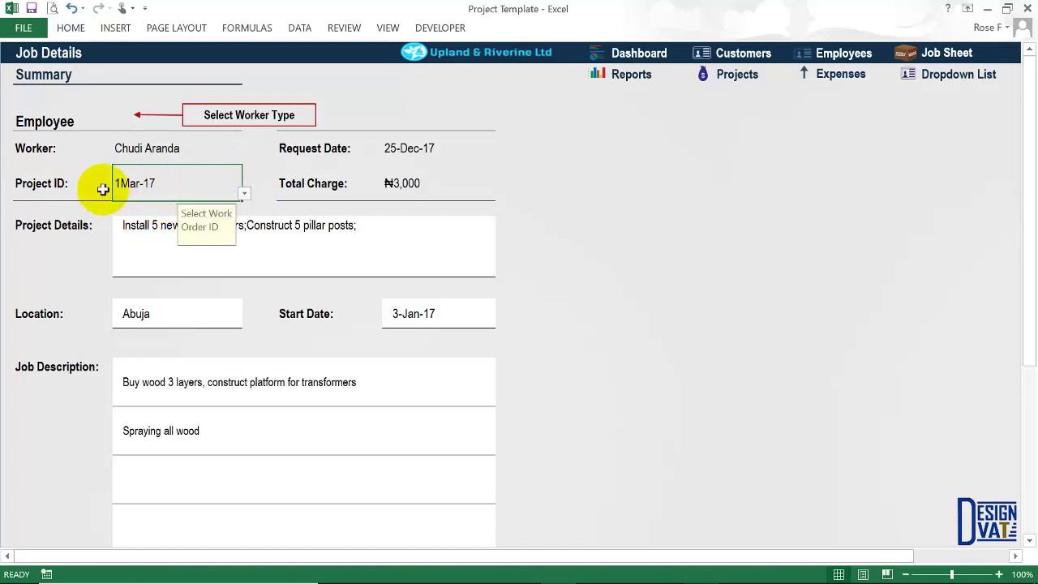
left_click(244, 193)
left_click(208, 206)
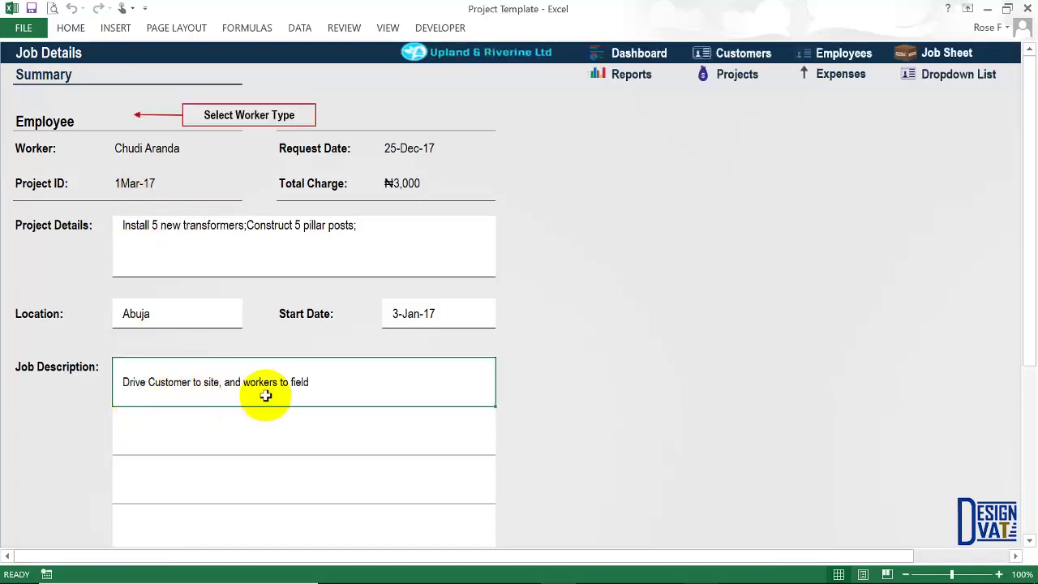
Review the ₦3,000 total charge, location and driving job description.
left_click(424, 184)
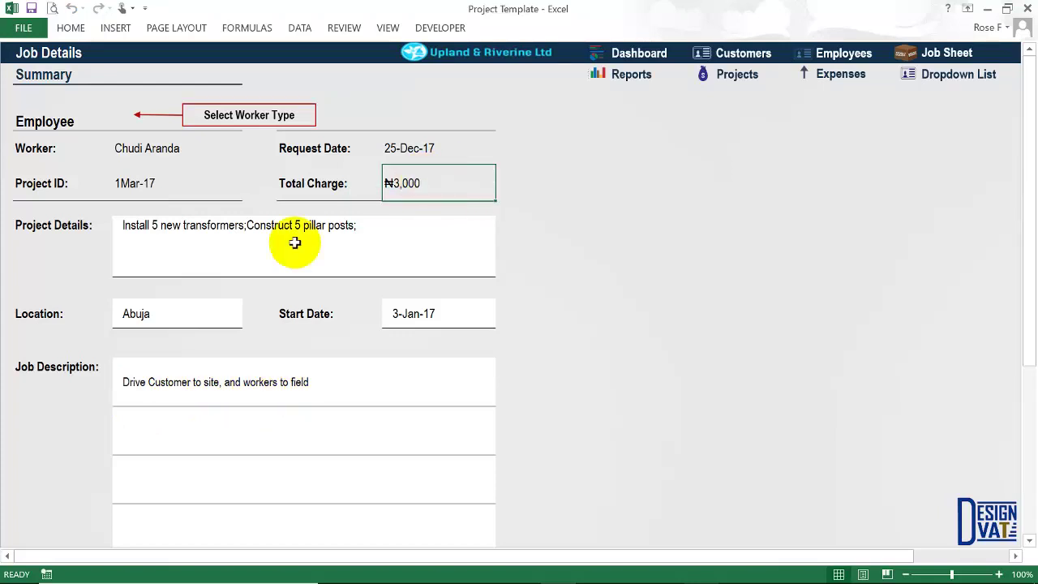
left_click(267, 228)
left_click(162, 315)
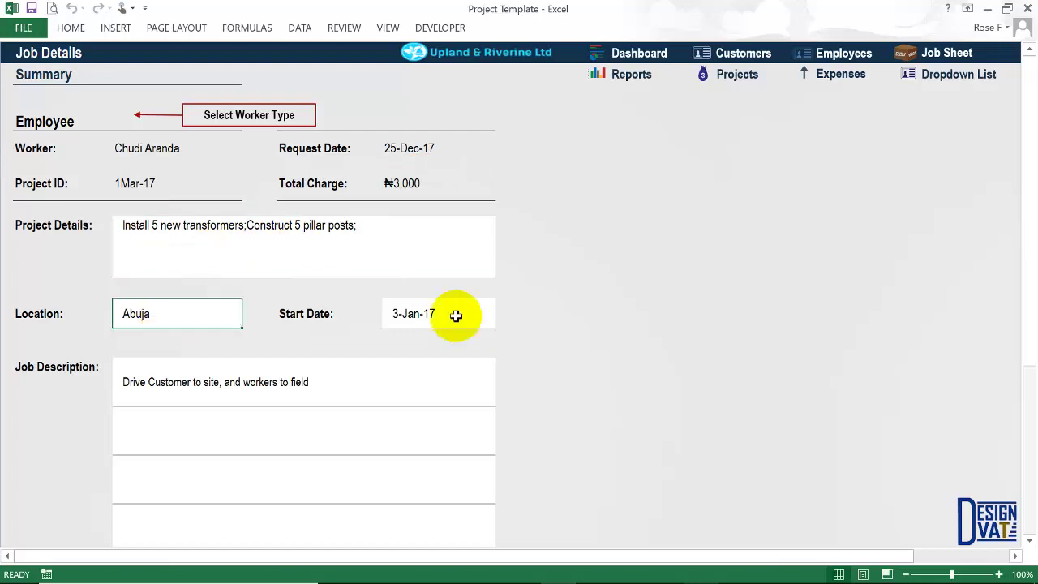
left_click(276, 382)
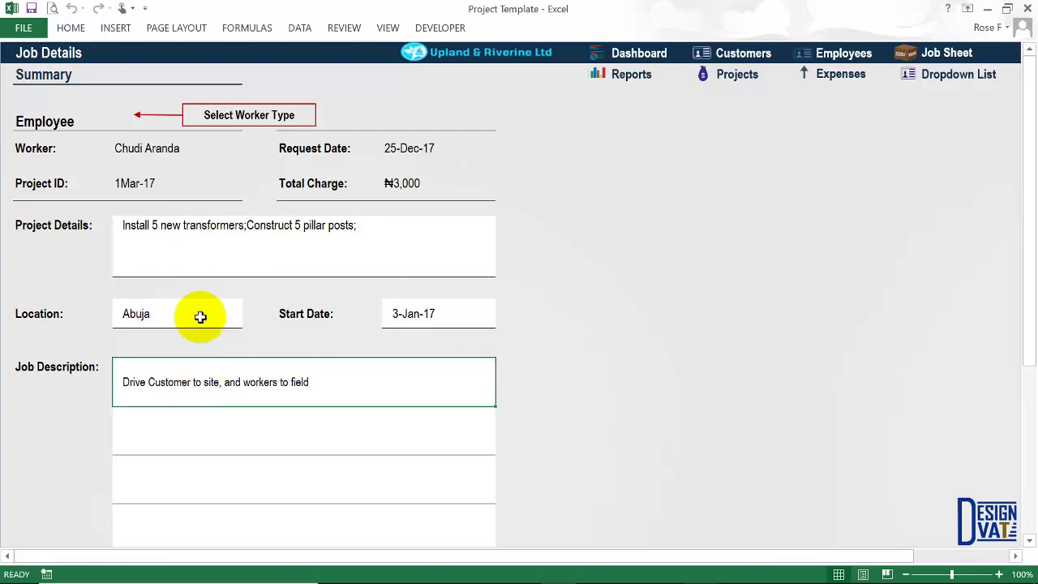
left_click(63, 118)
Filter the Job Details report to worker type Contractor, worker Contractor 1, project 1Mar-17.
left_click(115, 122)
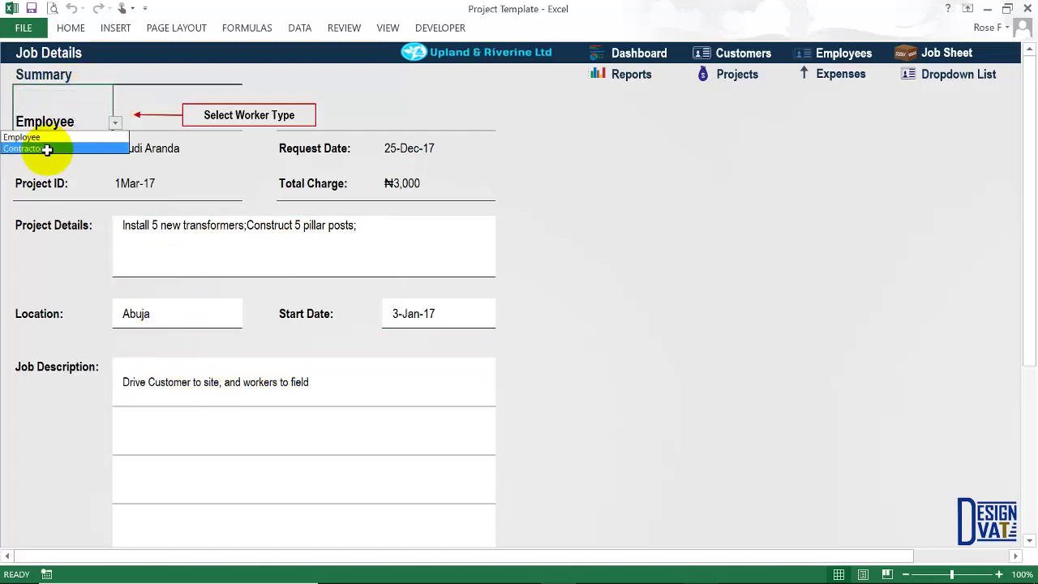
left_click(48, 149)
left_click(177, 149)
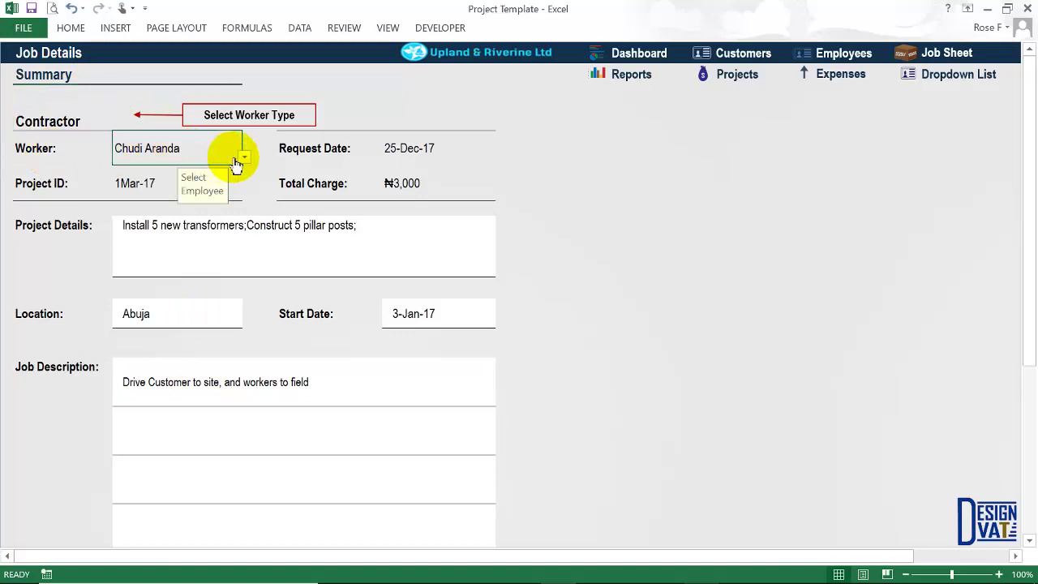
left_click(244, 157)
left_click(165, 170)
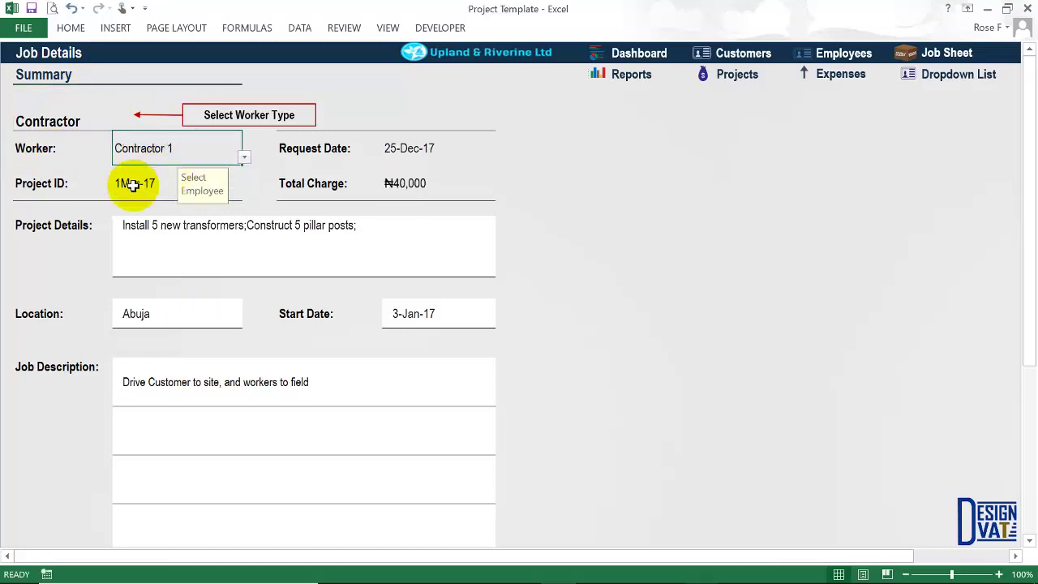
left_click(133, 185)
left_click(244, 193)
left_click(134, 209)
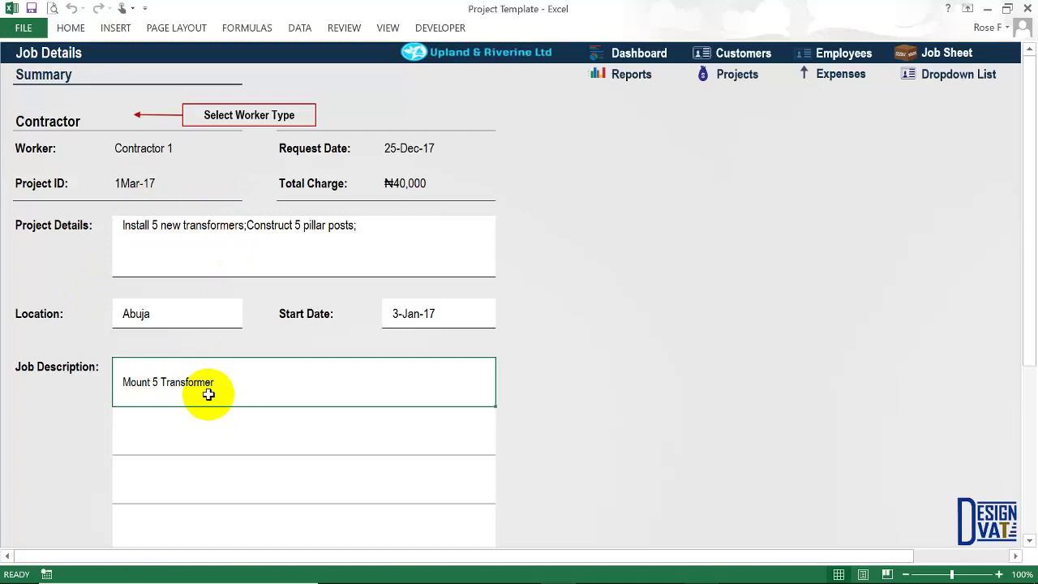
Confirm the ₦40,000 total charge for the 'Mount 5 Transformer' job, then return to Reports.
left_click(404, 192)
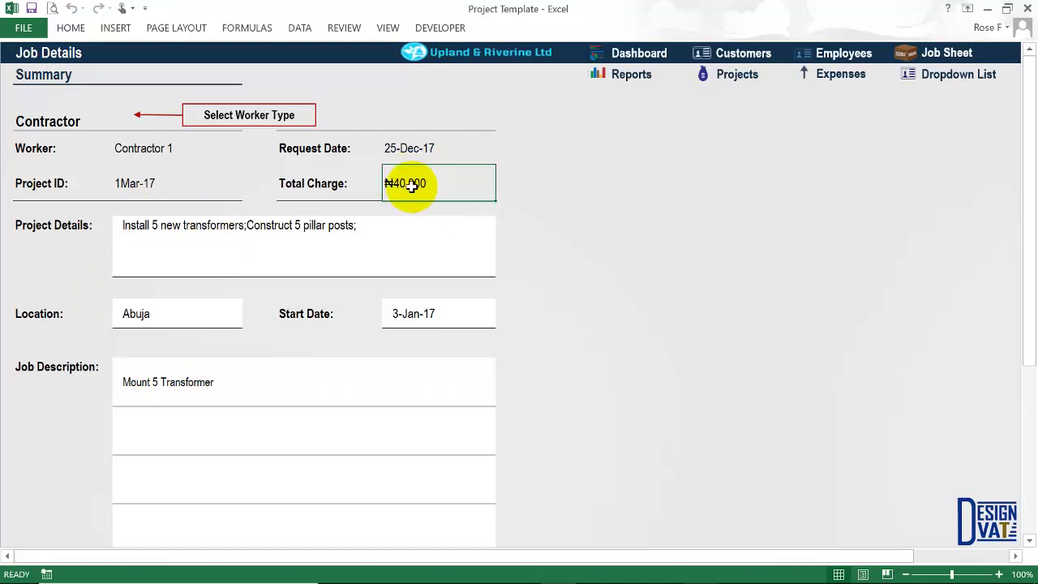
left_click(62, 127)
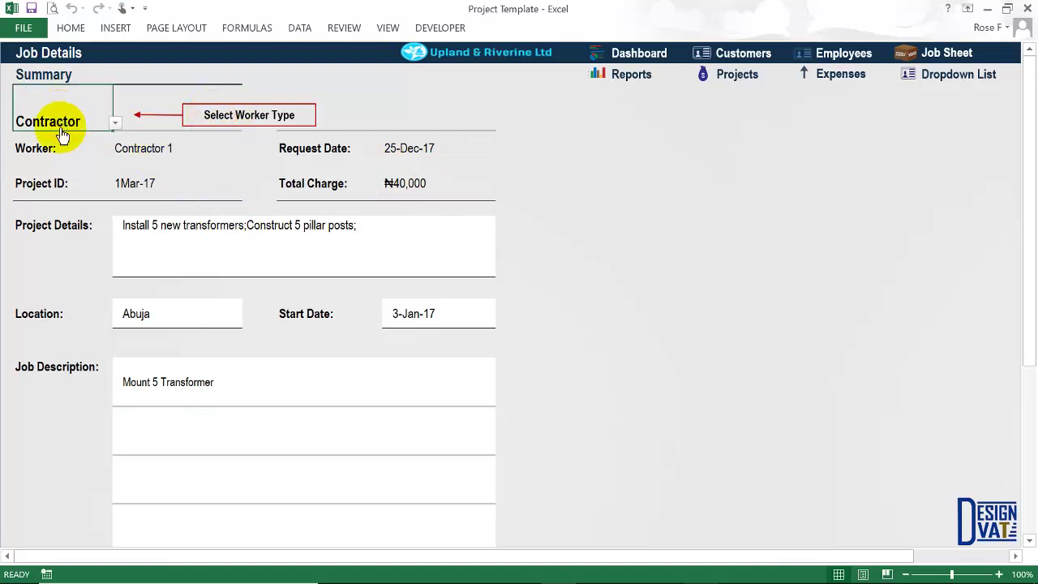
left_click(170, 148)
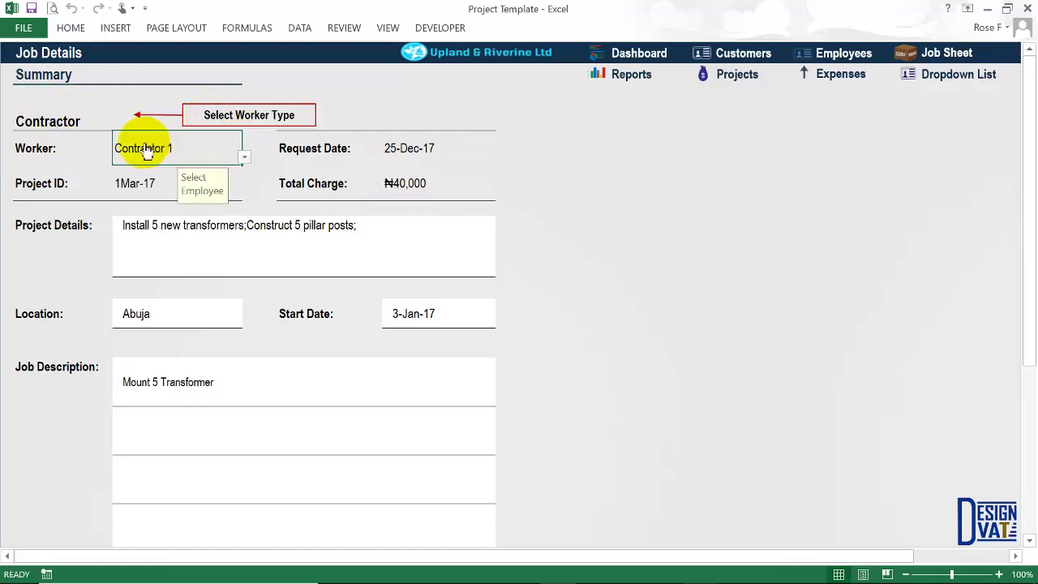
left_click(144, 193)
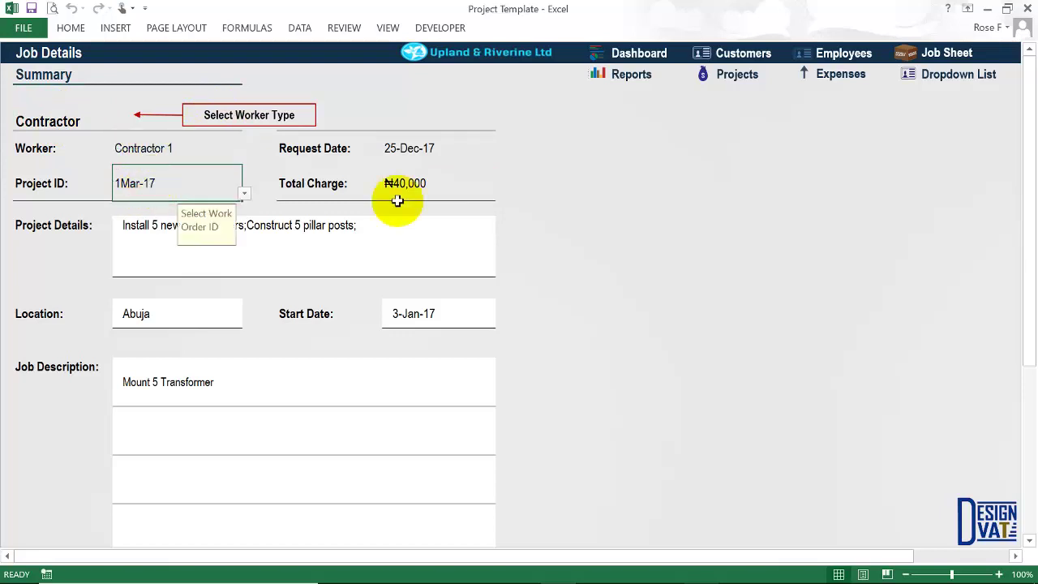
left_click(629, 84)
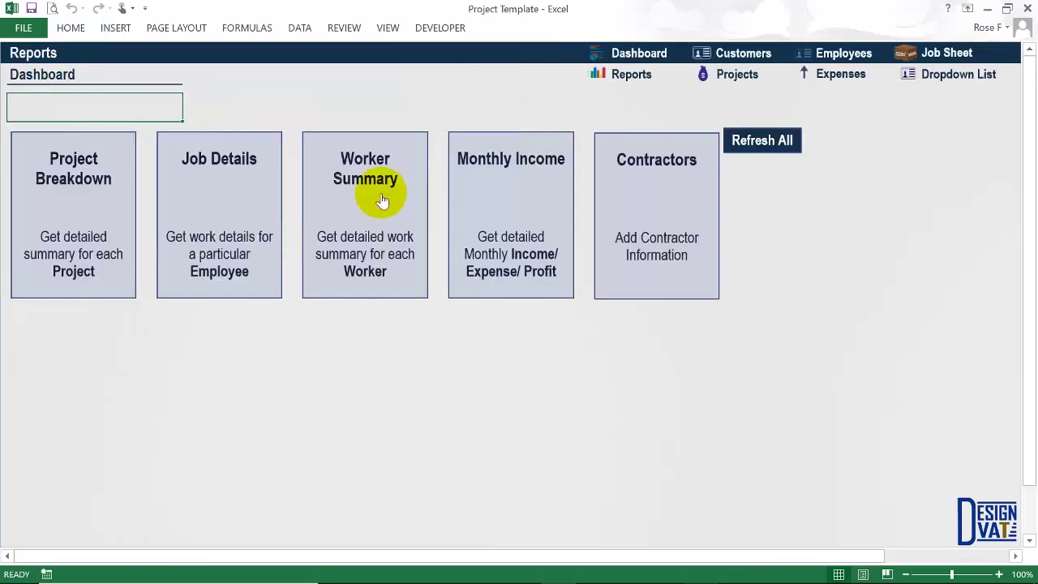
Check the Worker Summary's ₦3,000 hourly and ₦5,000 flat-rate pay for 1Mar-17, then Refresh All.
left_click(375, 170)
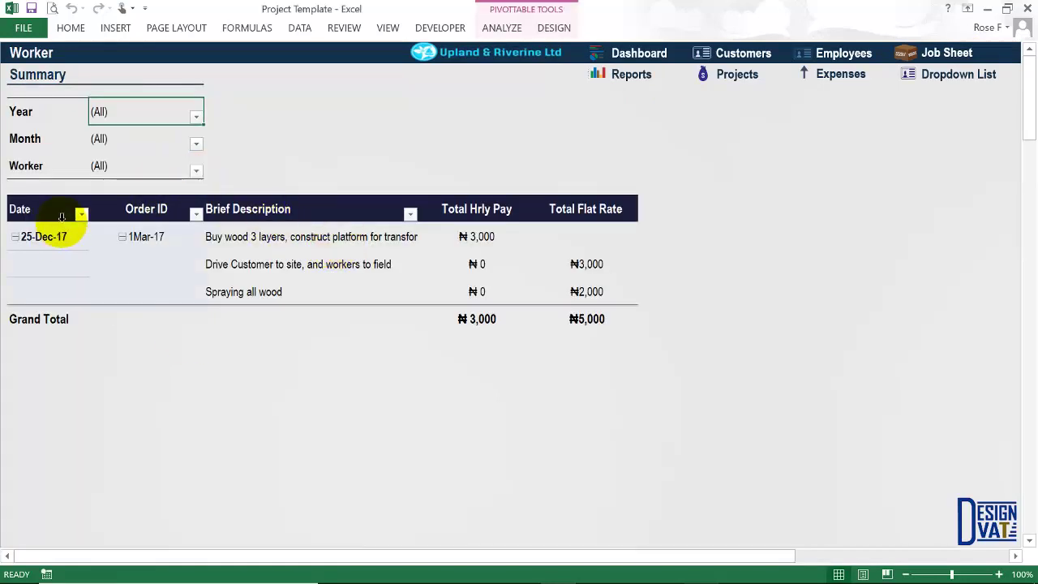
left_click(630, 74)
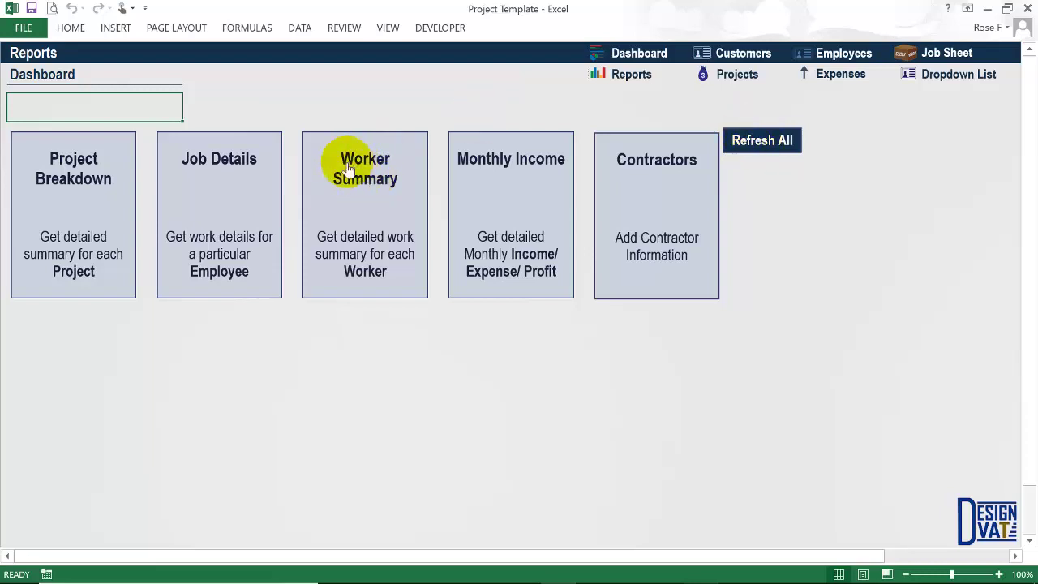
left_click(754, 138)
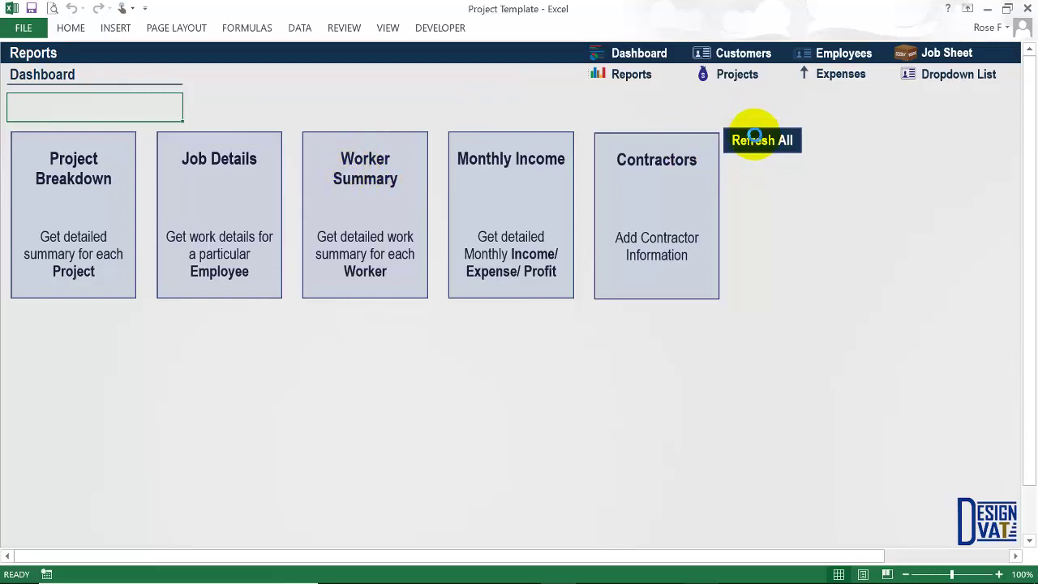
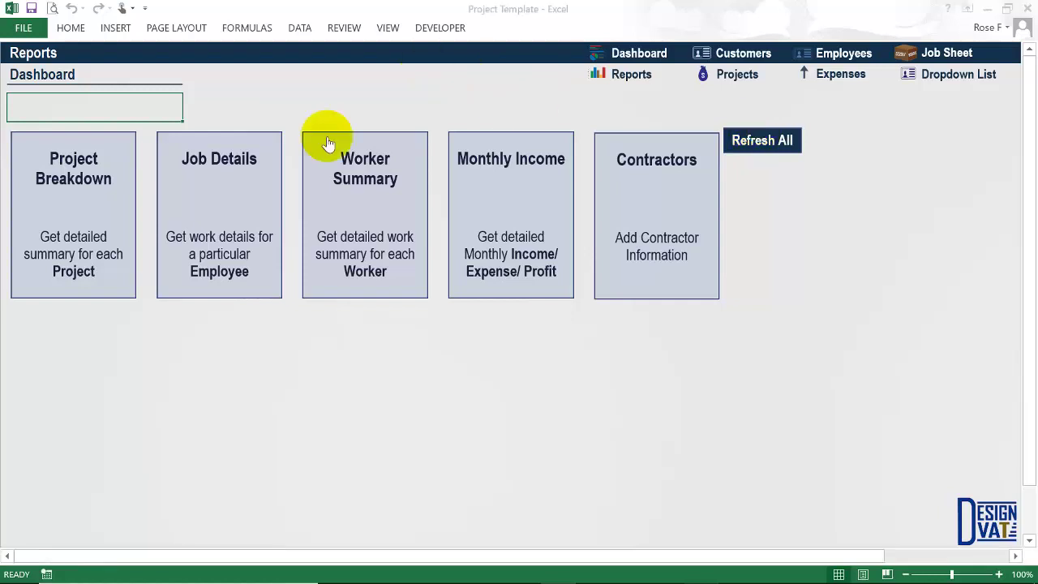
Review Contractor 1's job description rows on Job Details, then open the Worker Summary report.
left_click(370, 177)
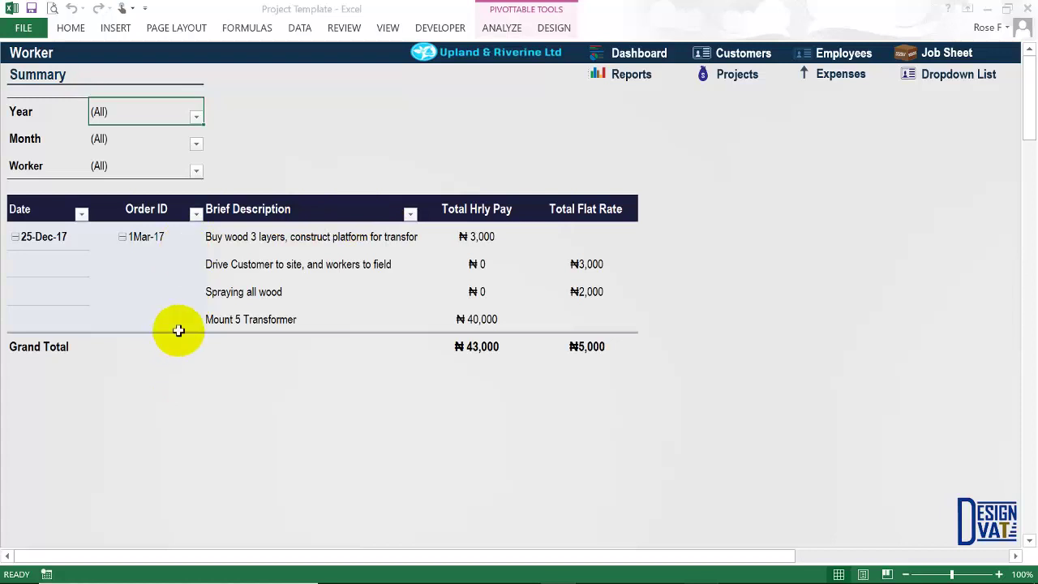
left_click(22, 111)
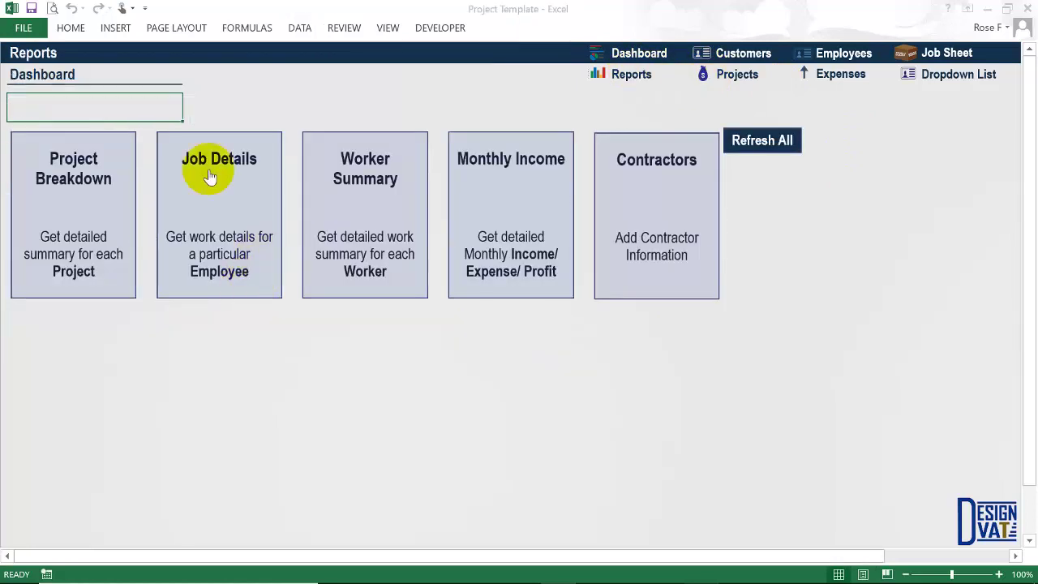
left_click(206, 178)
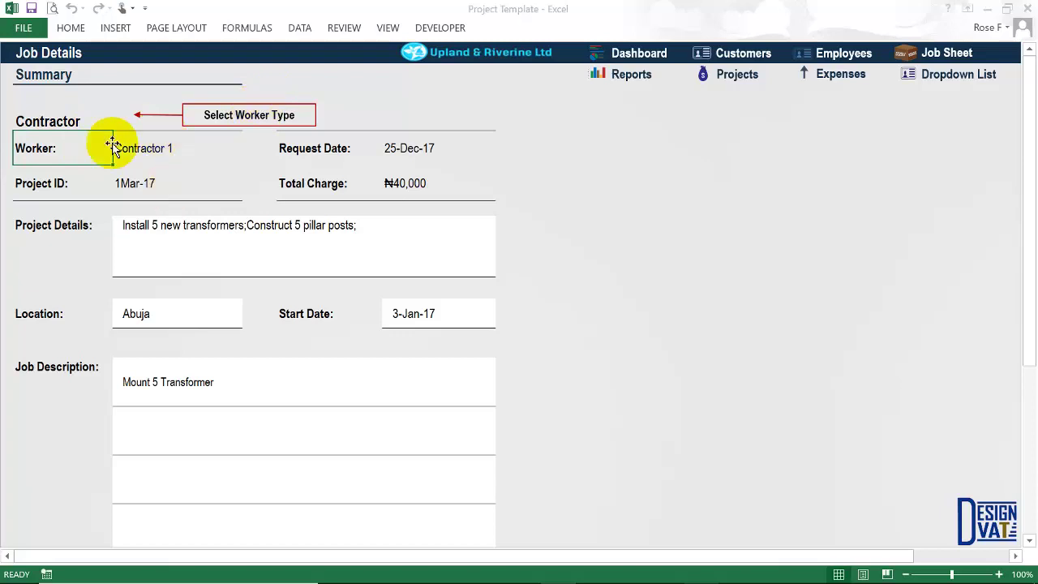
left_click(136, 147)
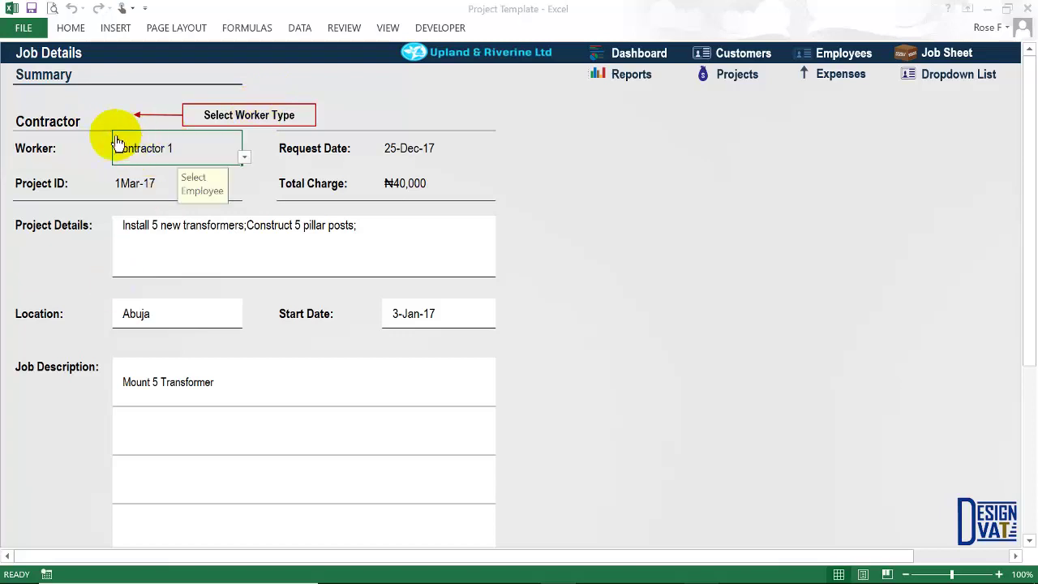
left_click_drag(162, 406, 146, 517)
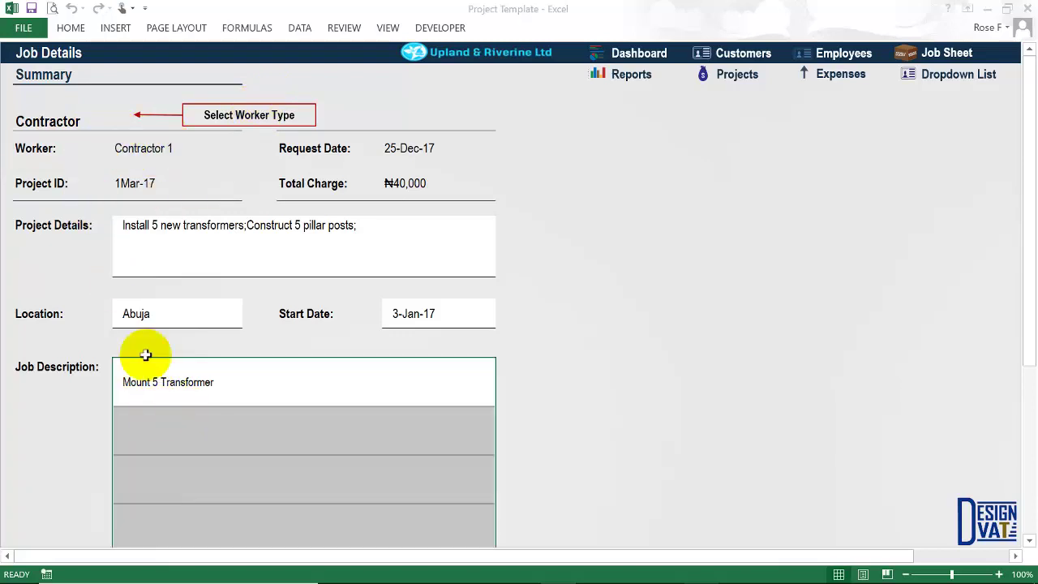
left_click(150, 151)
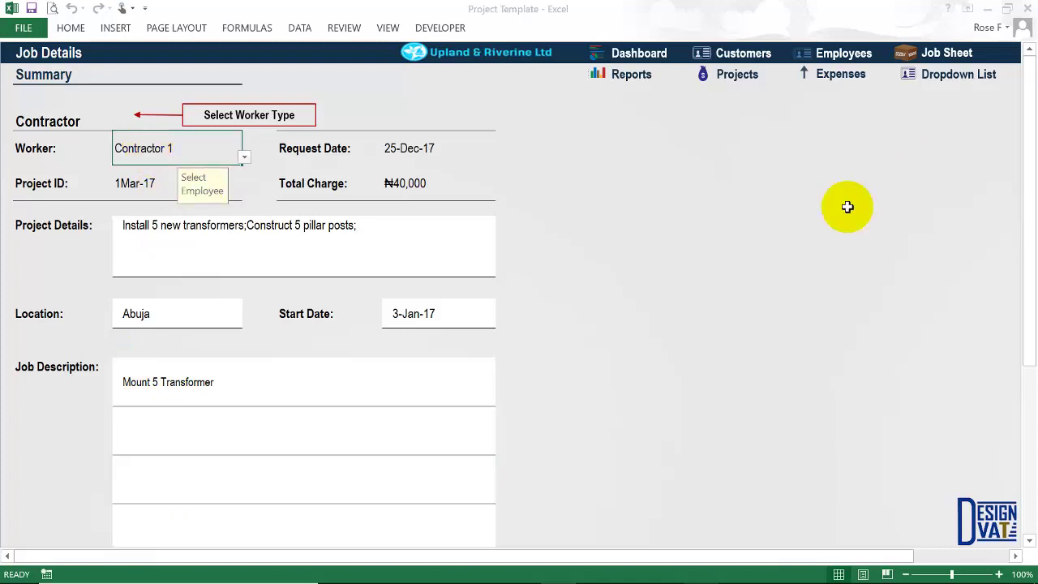
left_click(613, 71)
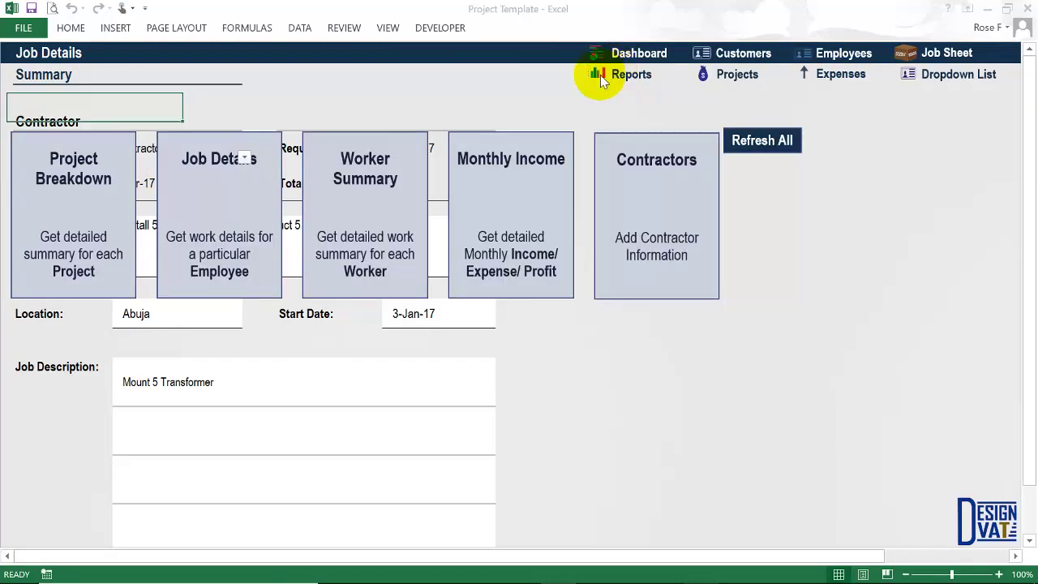
left_click(386, 218)
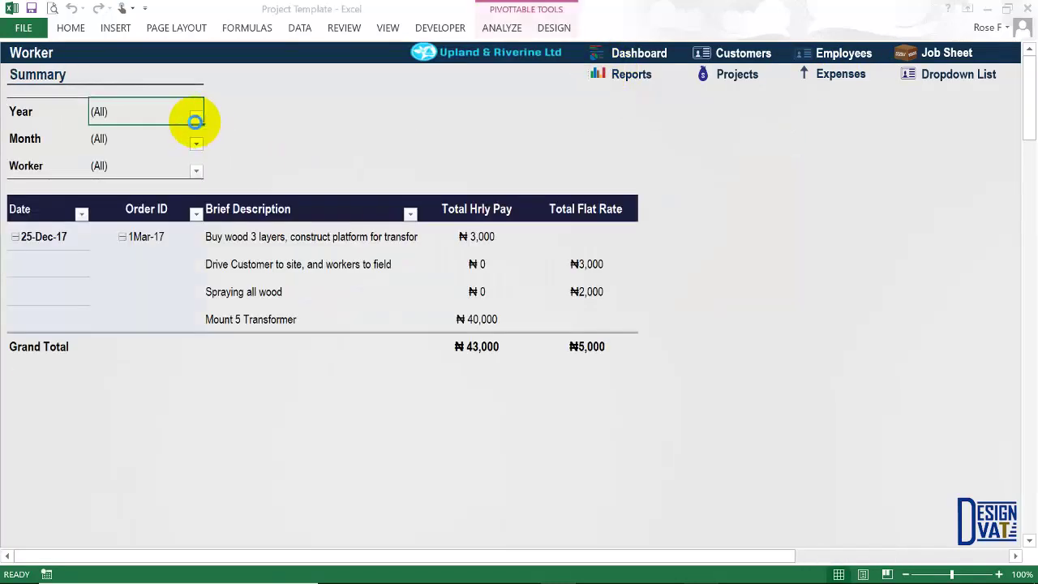
Filter the Worker Summary to Year 2017 and Month December, then go to the Job Sheet.
left_click(195, 118)
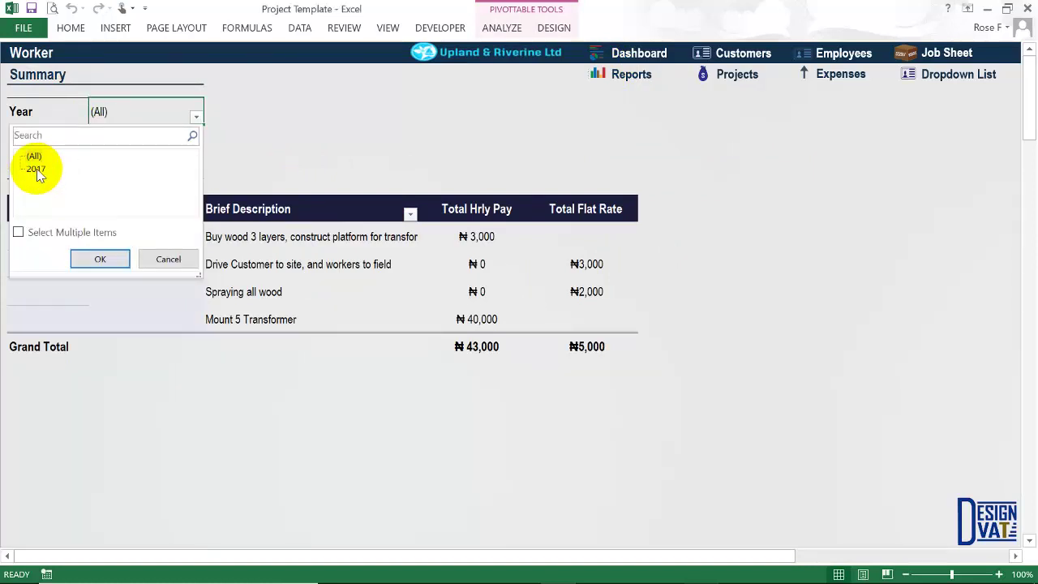
left_click(94, 258)
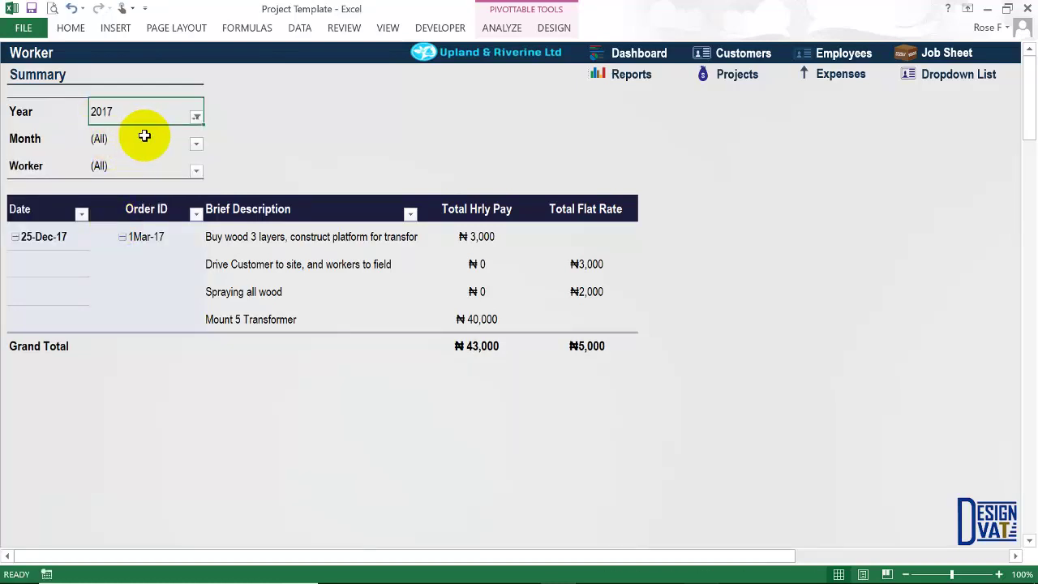
left_click(142, 139)
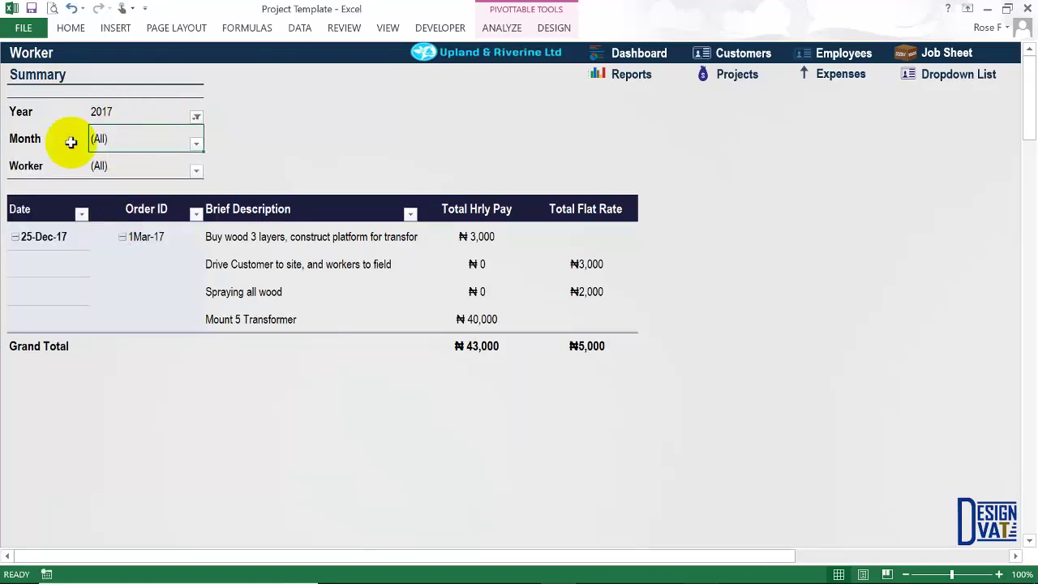
left_click(194, 141)
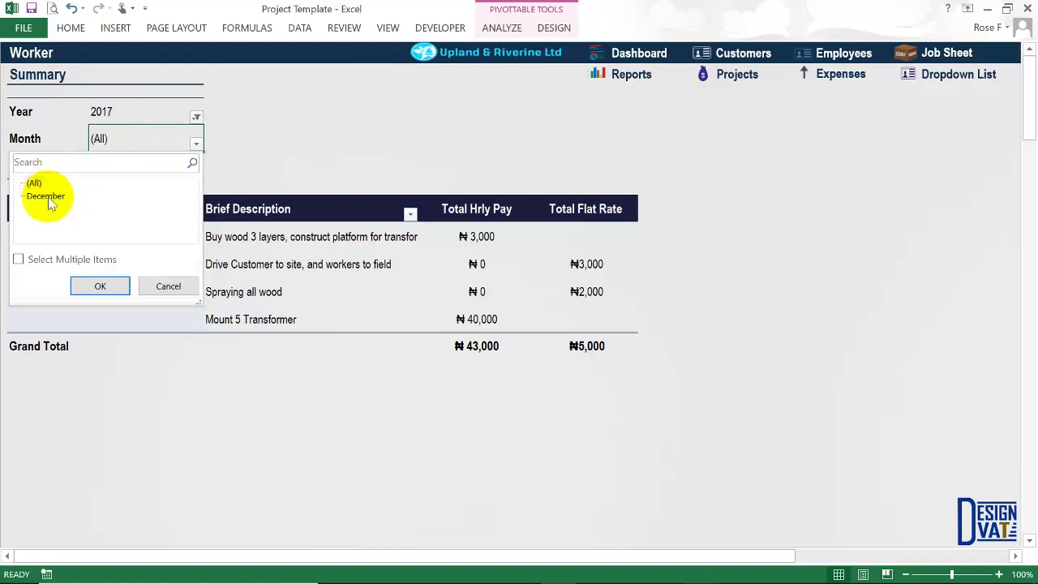
left_click(92, 286)
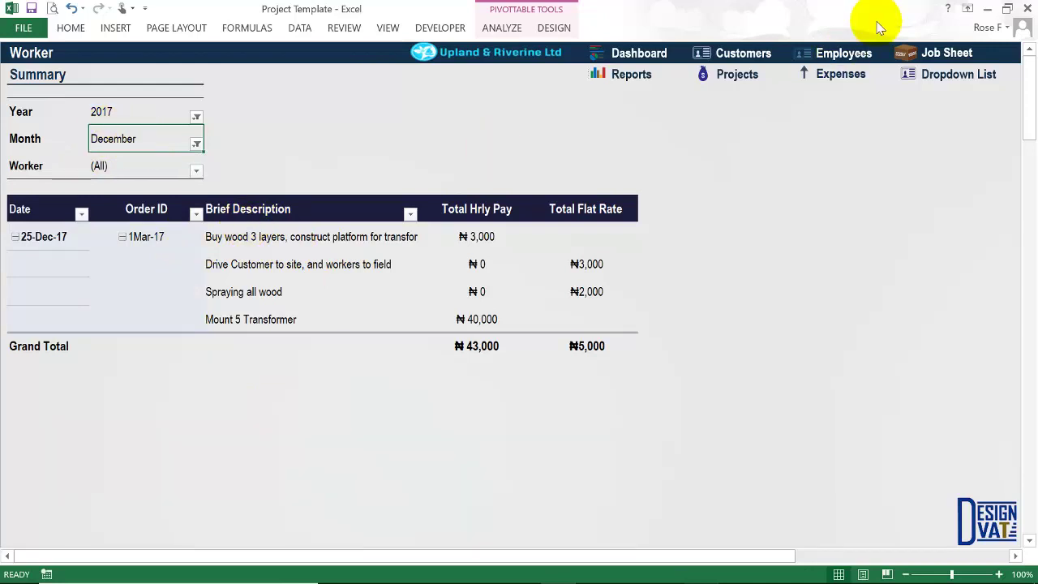
left_click(957, 52)
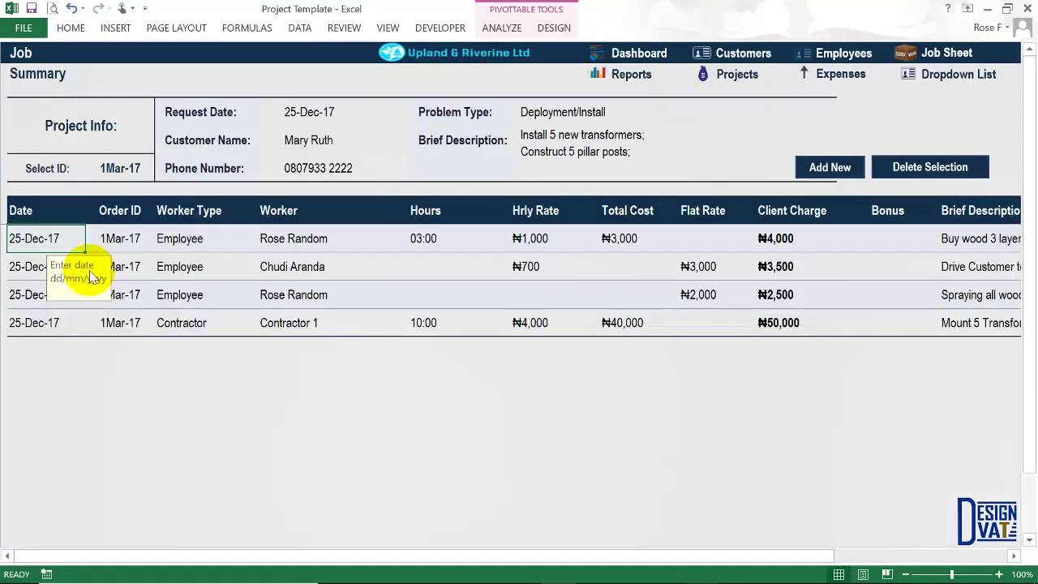
Redate the first two 1Mar-17 job entries from 25-Dec-17 to 25-Jan-17.
double_click(34, 267)
left_click(33, 266)
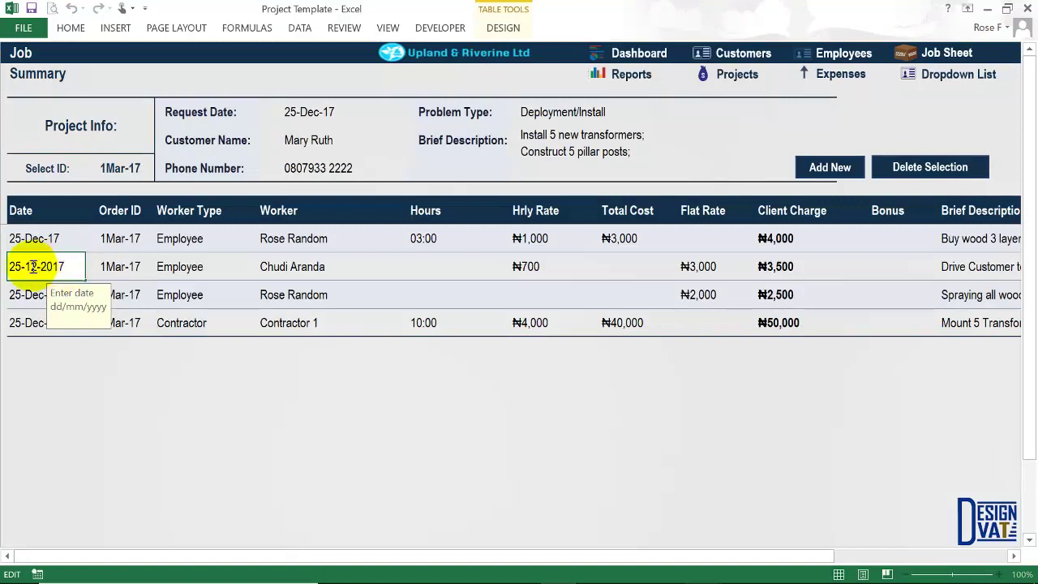
key("Delete")
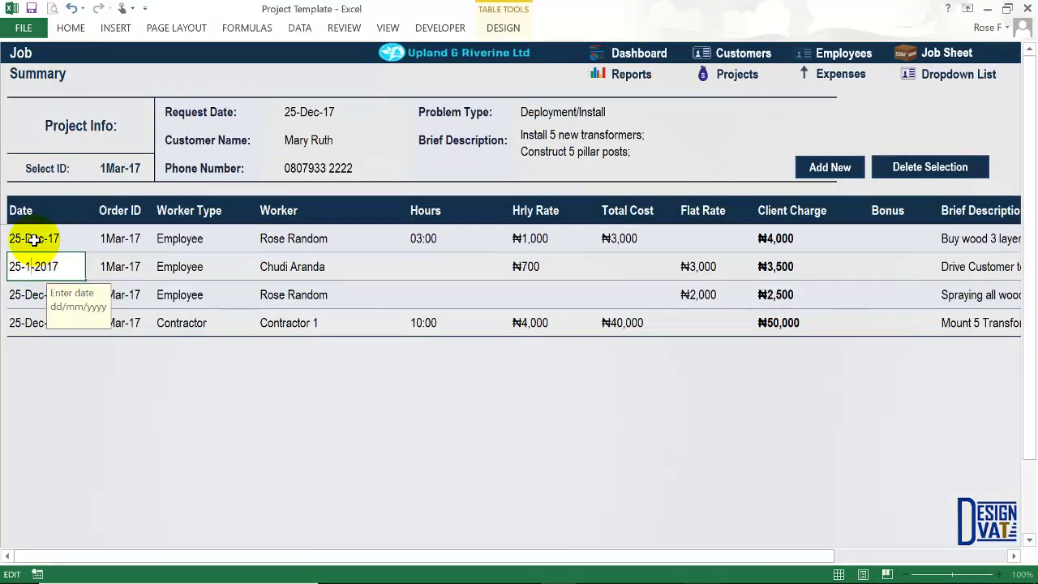
left_click(32, 238)
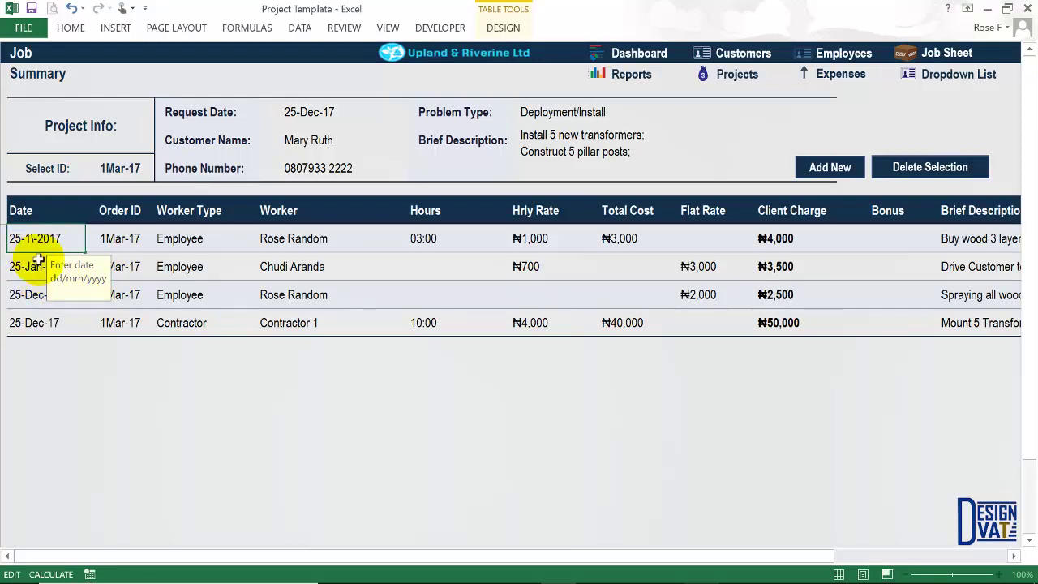
key("Return")
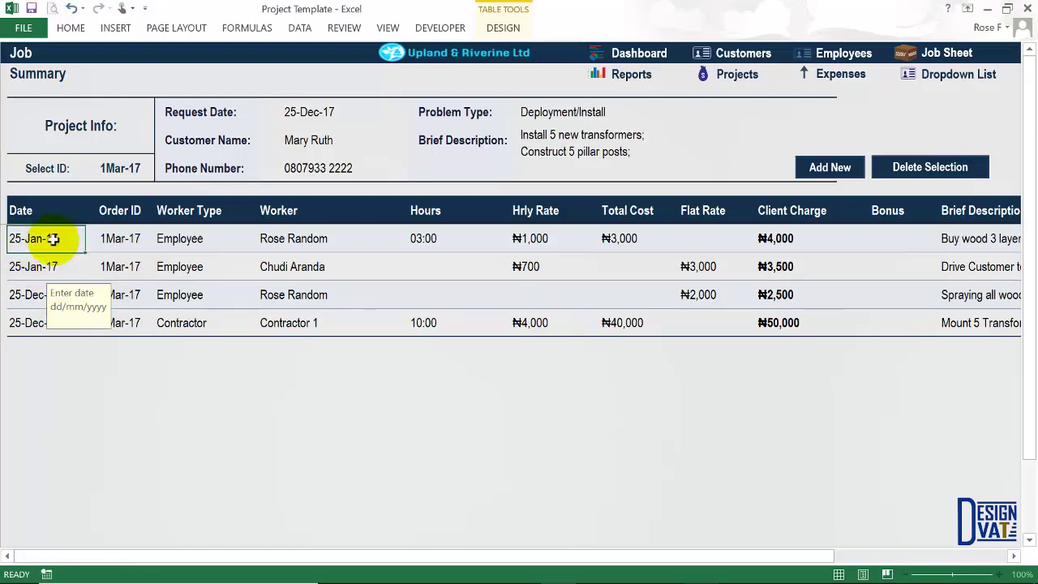
left_click(51, 239)
left_click_drag(49, 261, 30, 323)
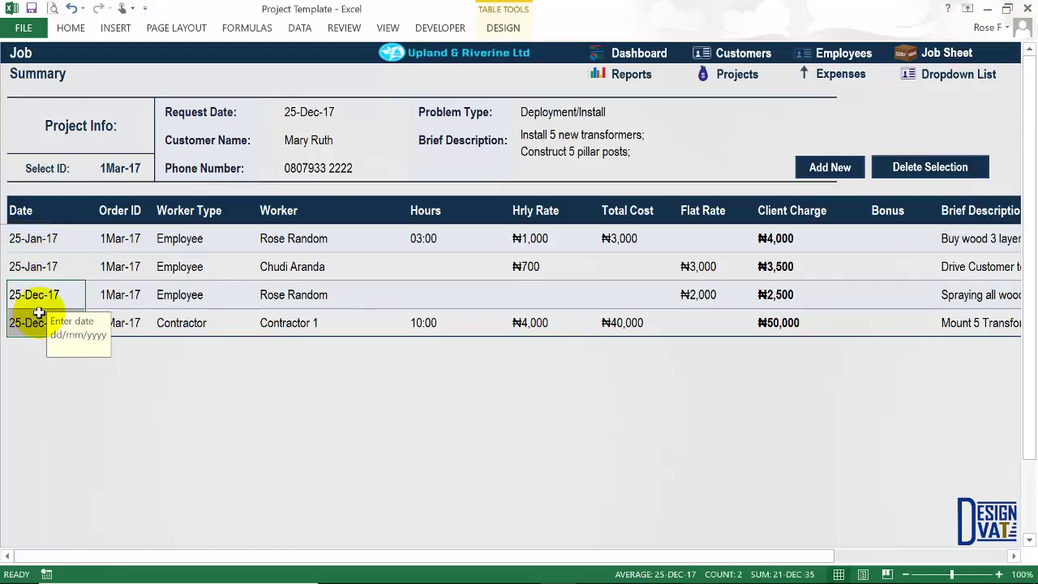
left_click(631, 73)
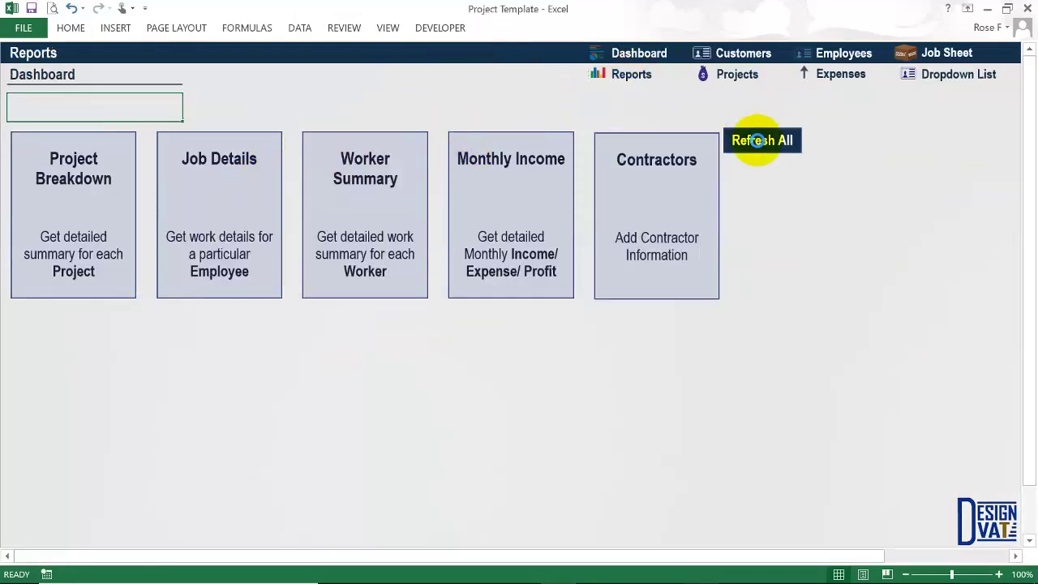
Refresh all reports and reopen the Worker Summary, switching the Month filter to January and back to December.
left_click(759, 140)
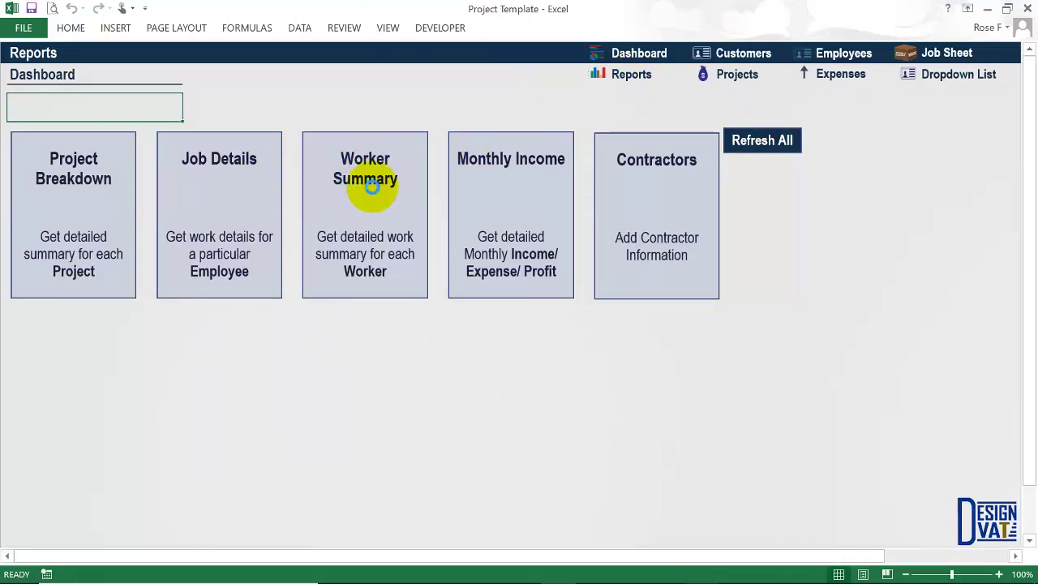
left_click(370, 186)
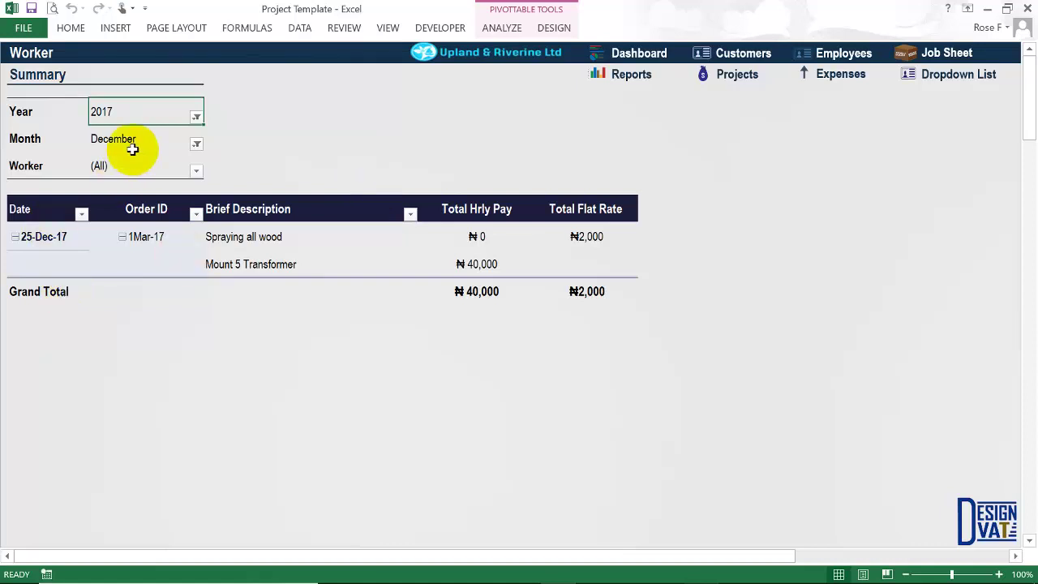
left_click_drag(280, 237, 269, 258)
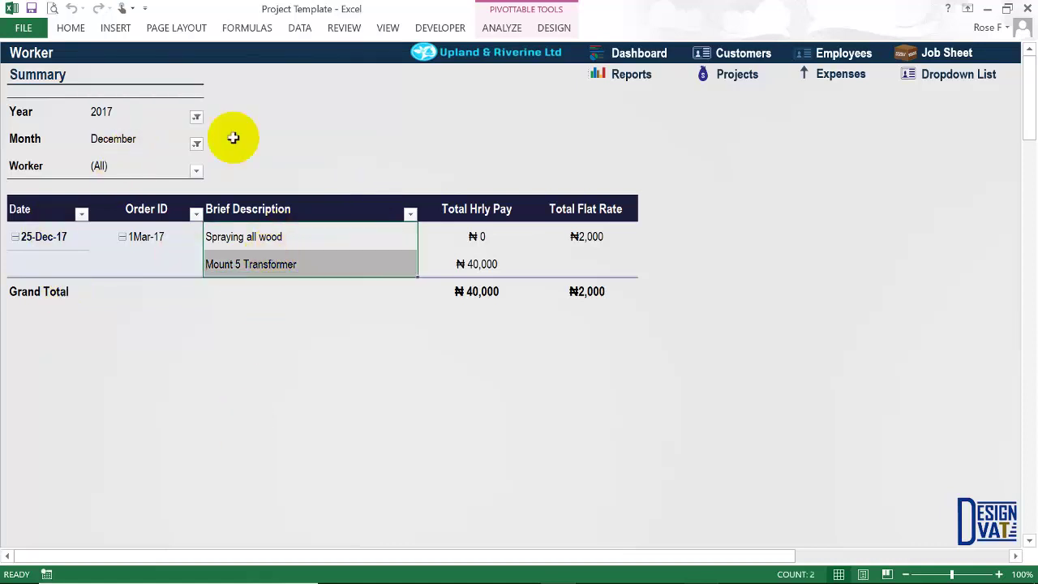
left_click(197, 143)
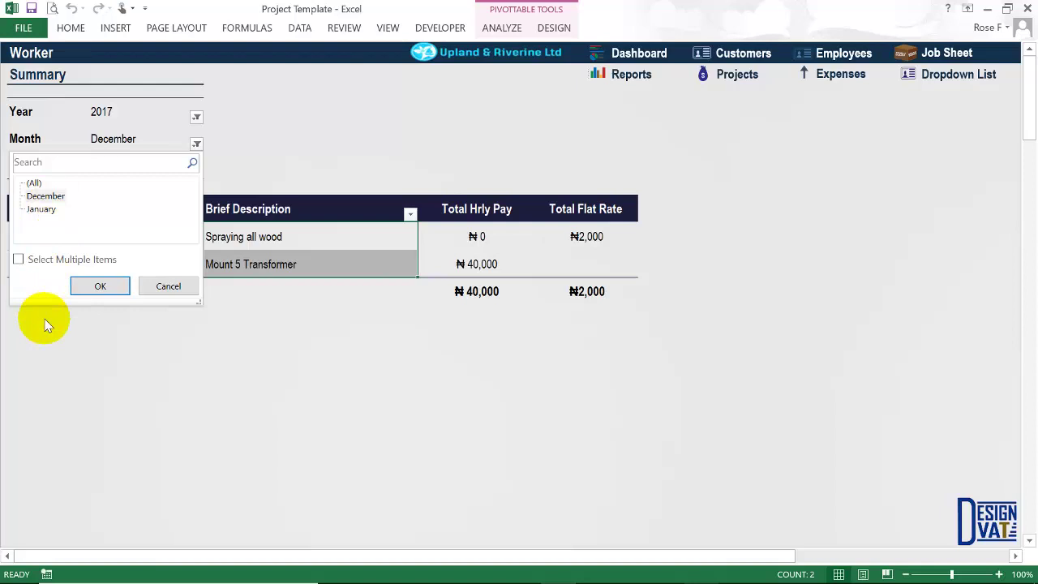
left_click(43, 209)
left_click(96, 286)
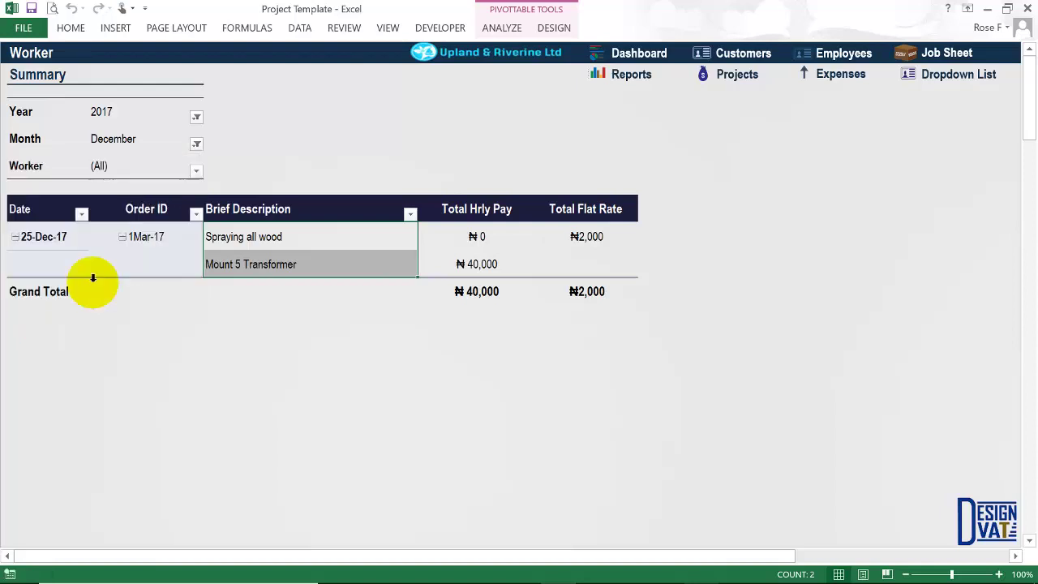
left_click(44, 237)
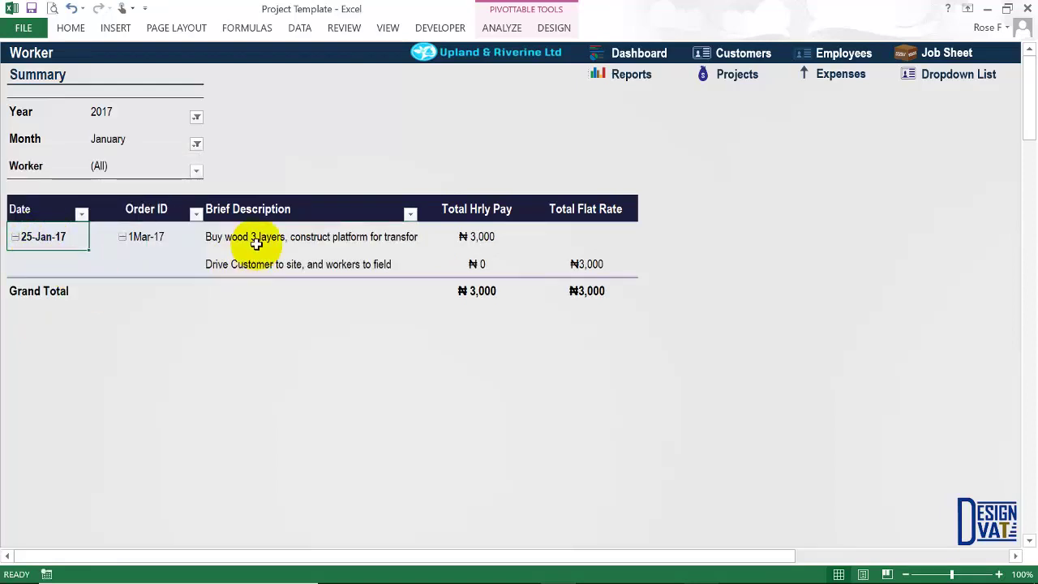
left_click_drag(255, 241, 251, 262)
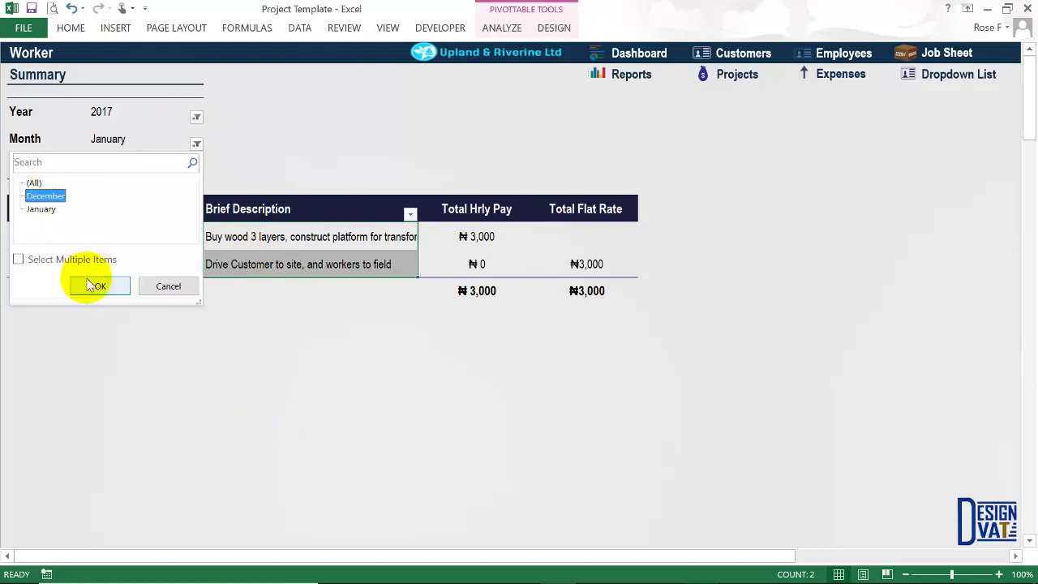
left_click(94, 286)
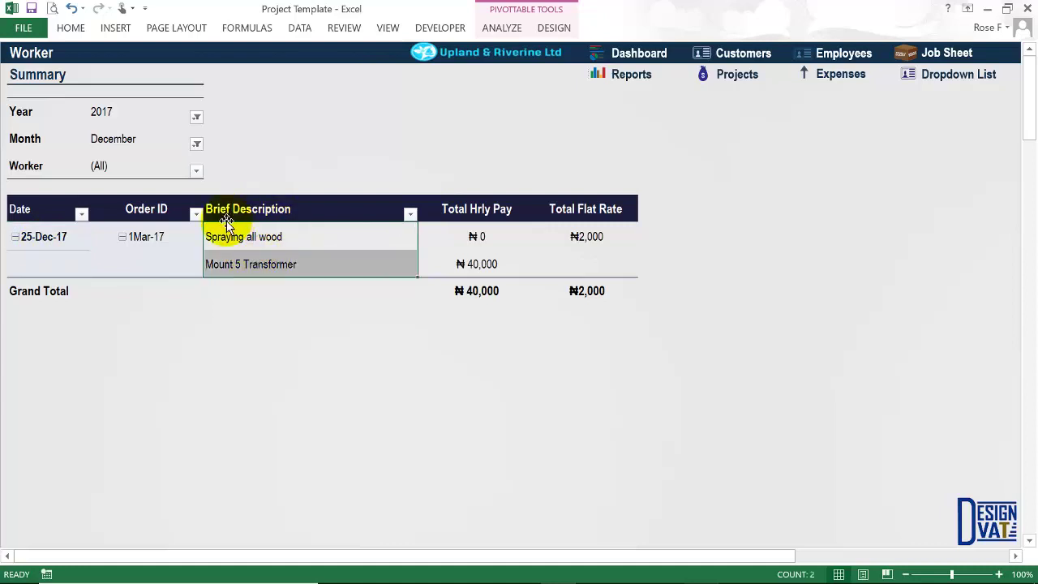
Sum December's hourly and flat-rate grand totals in the Worker Summary.
left_click(464, 284)
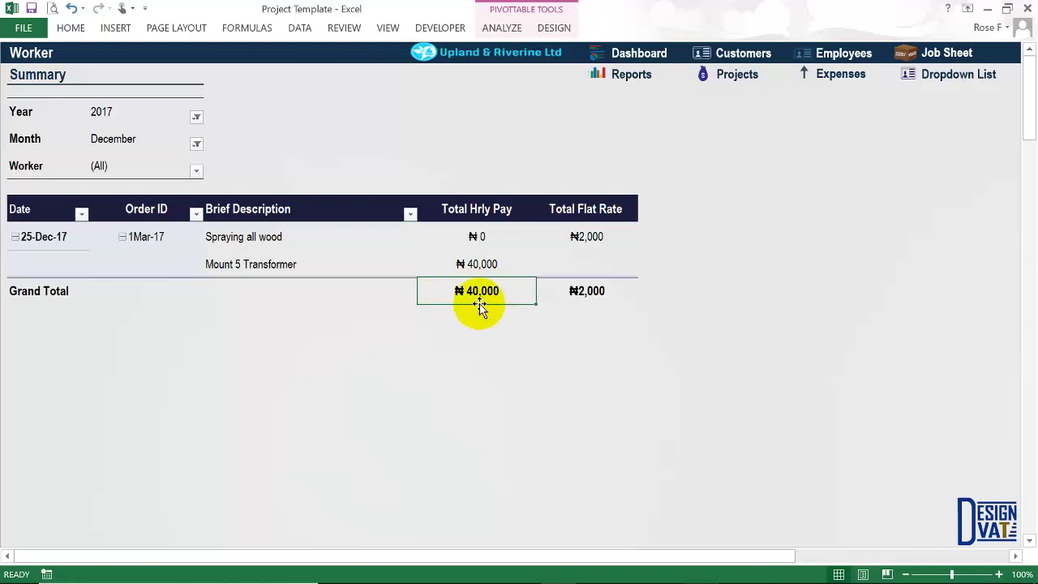
left_click(609, 297)
left_click_drag(489, 295, 540, 292)
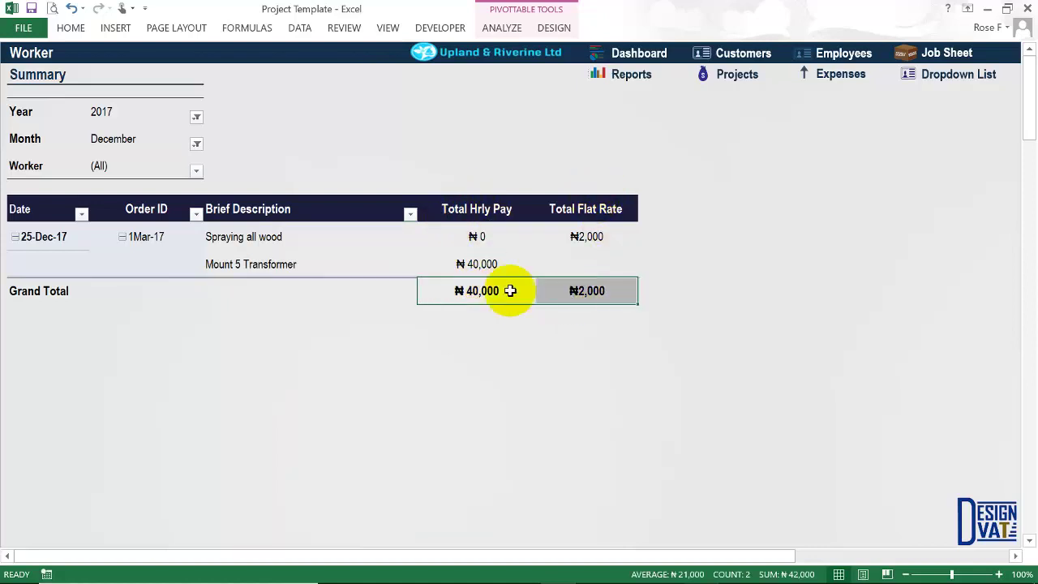
Filter to January and confirm the ₦3,000 hourly and ₦3,000 flat-rate grand totals.
left_click_drag(117, 144, 125, 119)
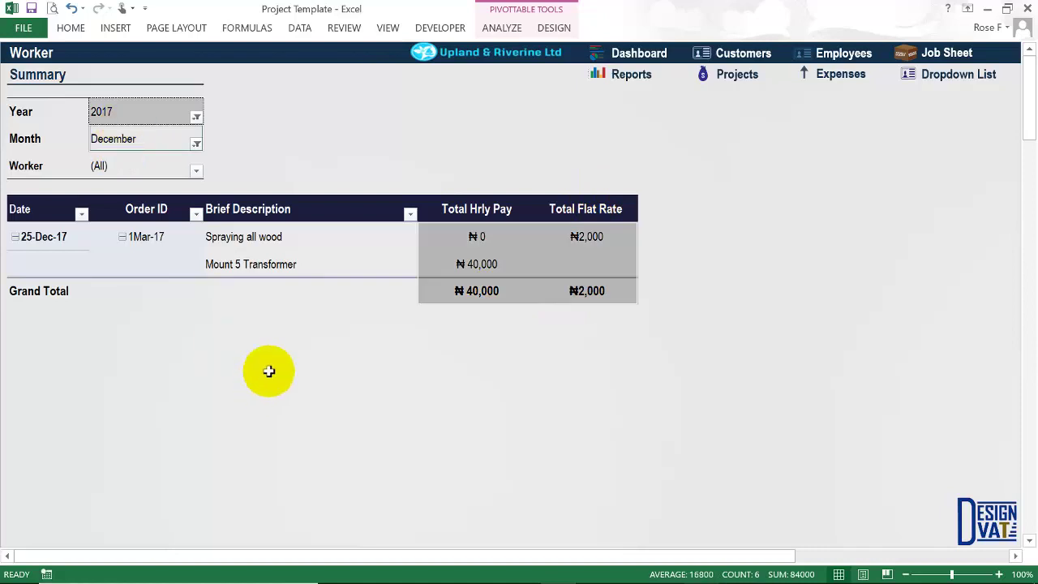
left_click(41, 209)
left_click(100, 285)
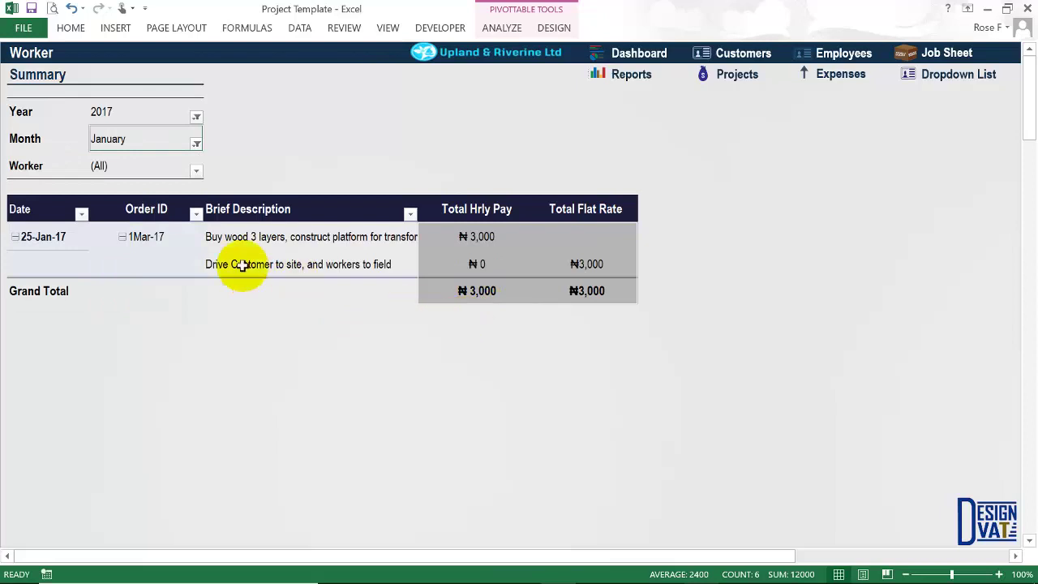
left_click(232, 311)
left_click(489, 293)
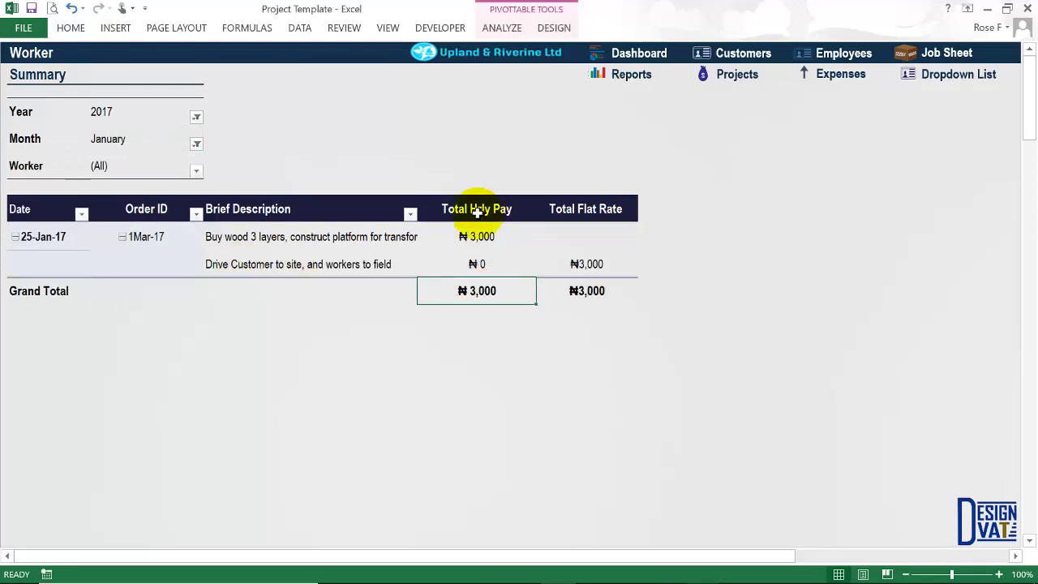
left_click(576, 302)
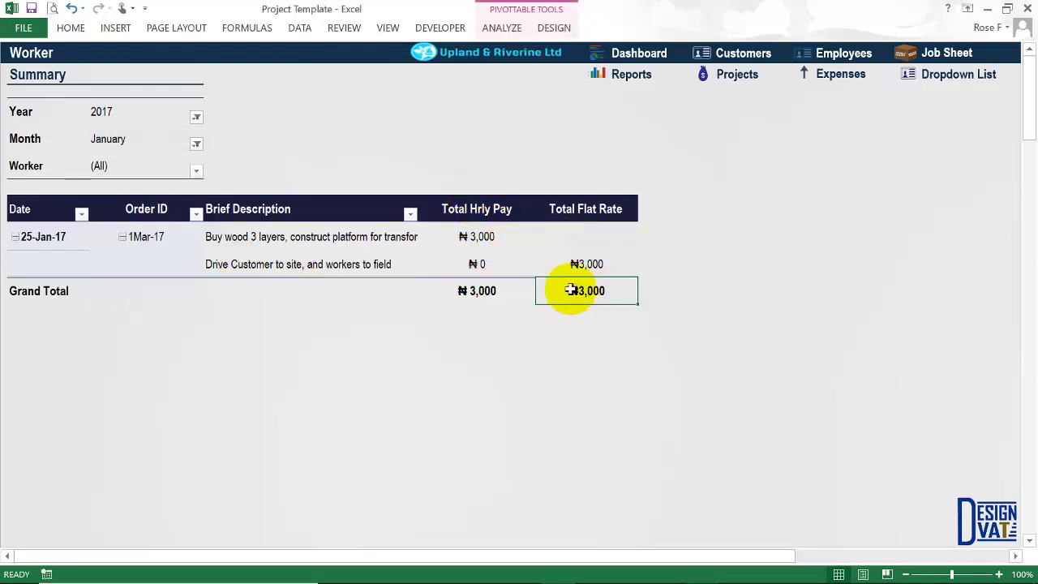
left_click_drag(485, 294, 573, 294)
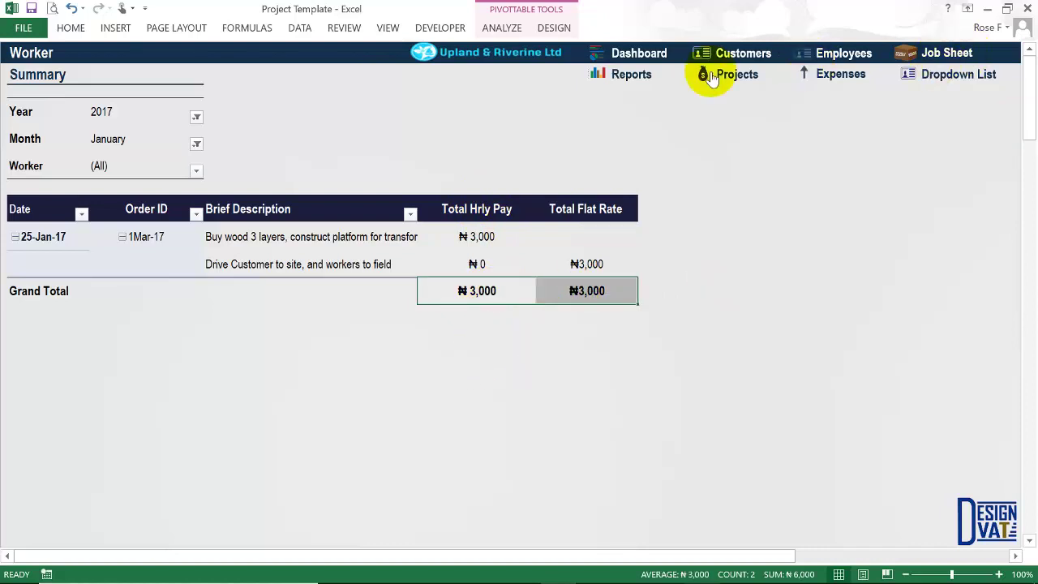
left_click(623, 73)
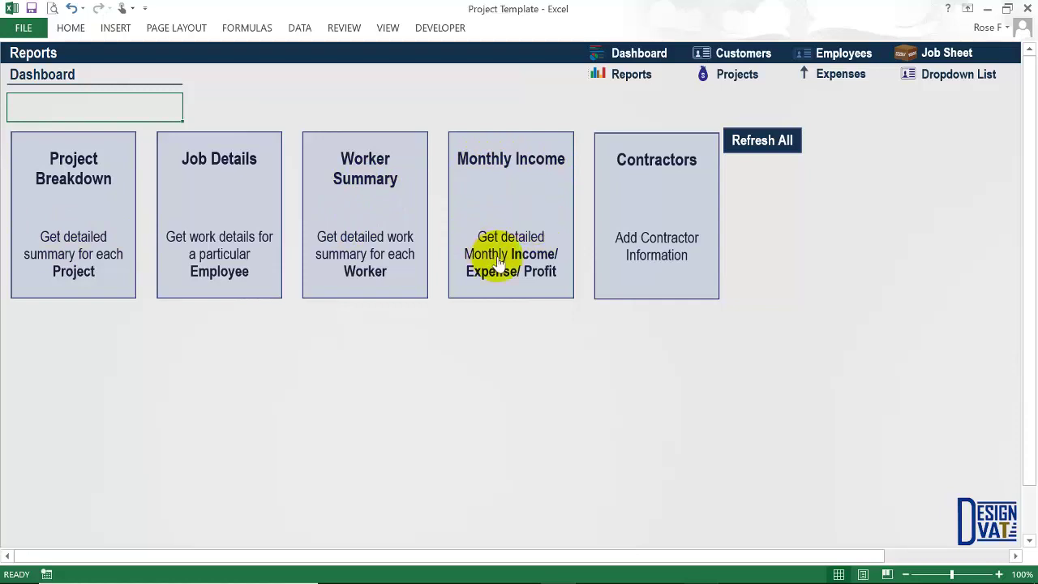
Set the Monthly Income year to 2017 and inspect January's income, expense and profit.
left_click(532, 240)
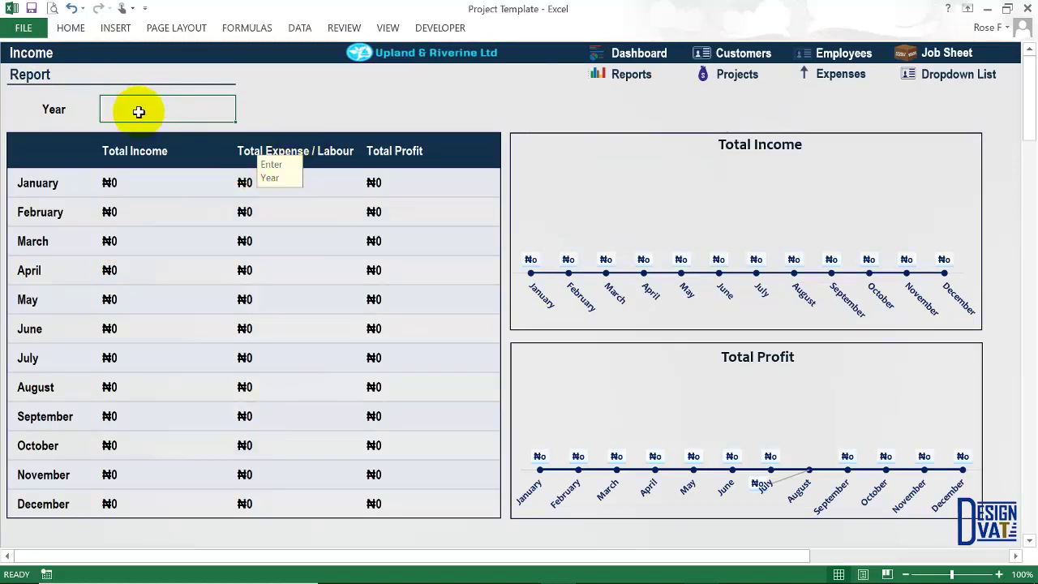
left_click_drag(274, 174, 422, 108)
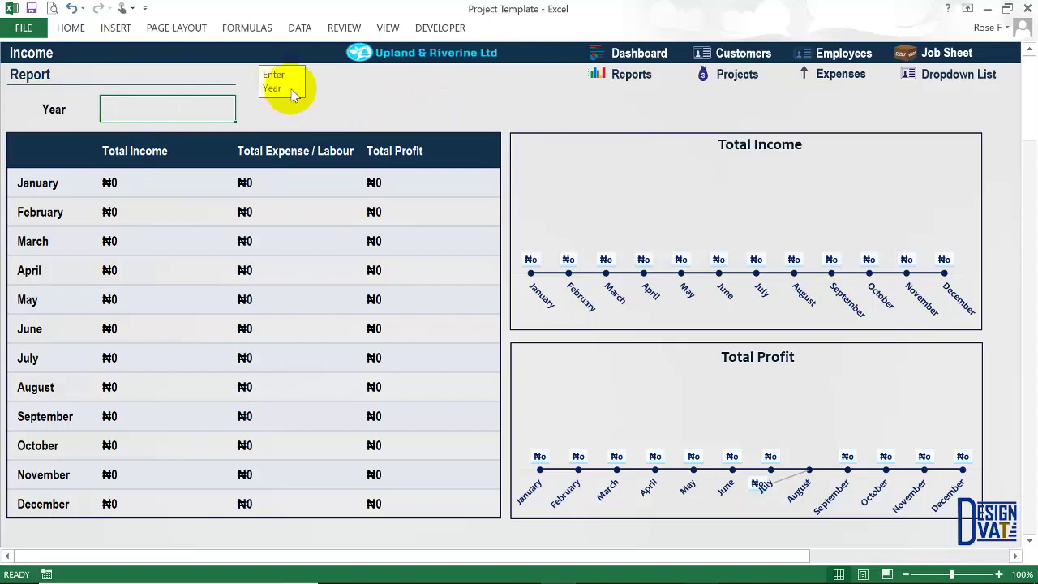
left_click_drag(273, 80, 522, 91)
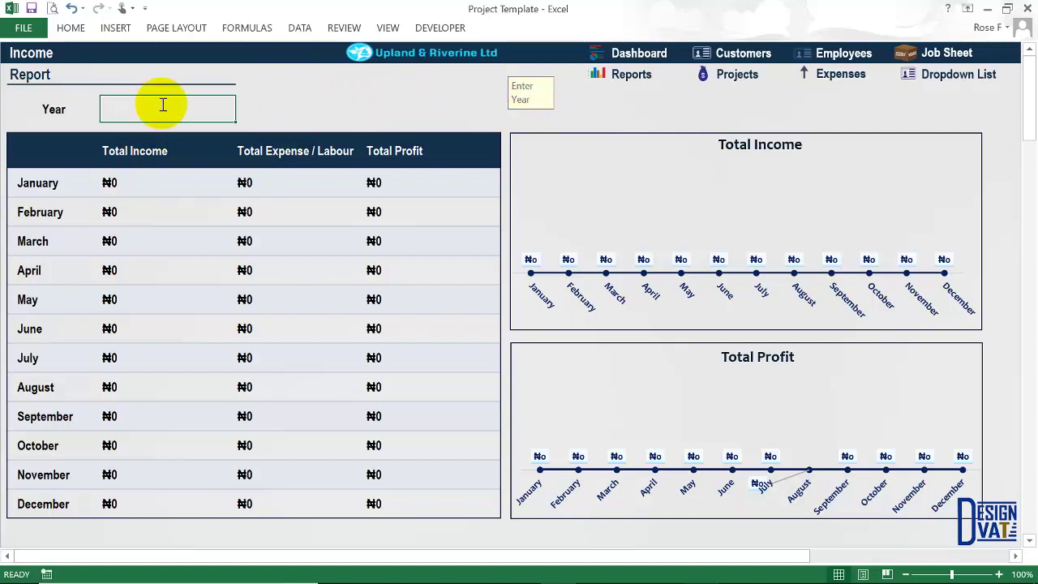
type("2017")
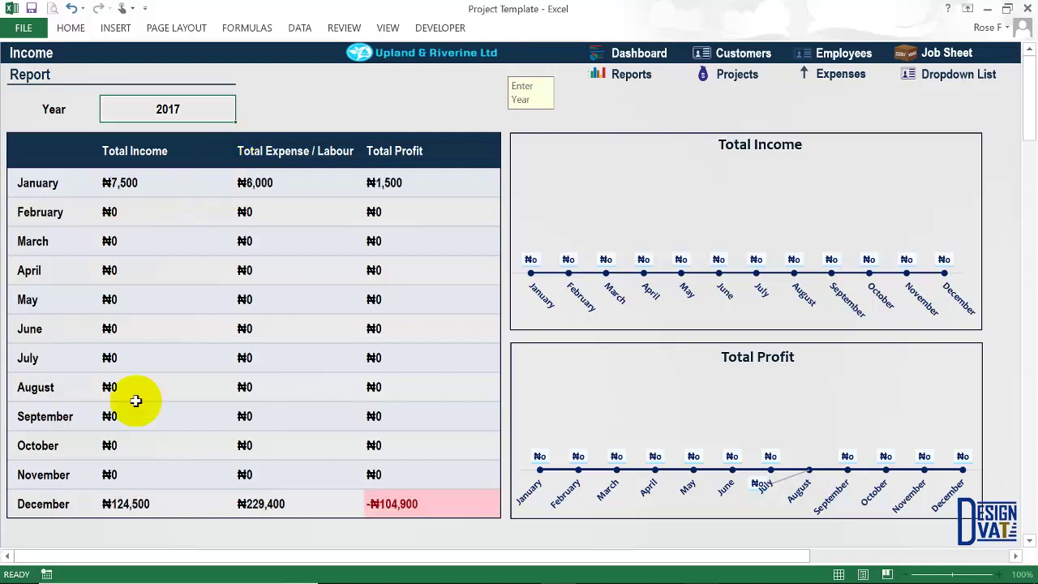
left_click(39, 185)
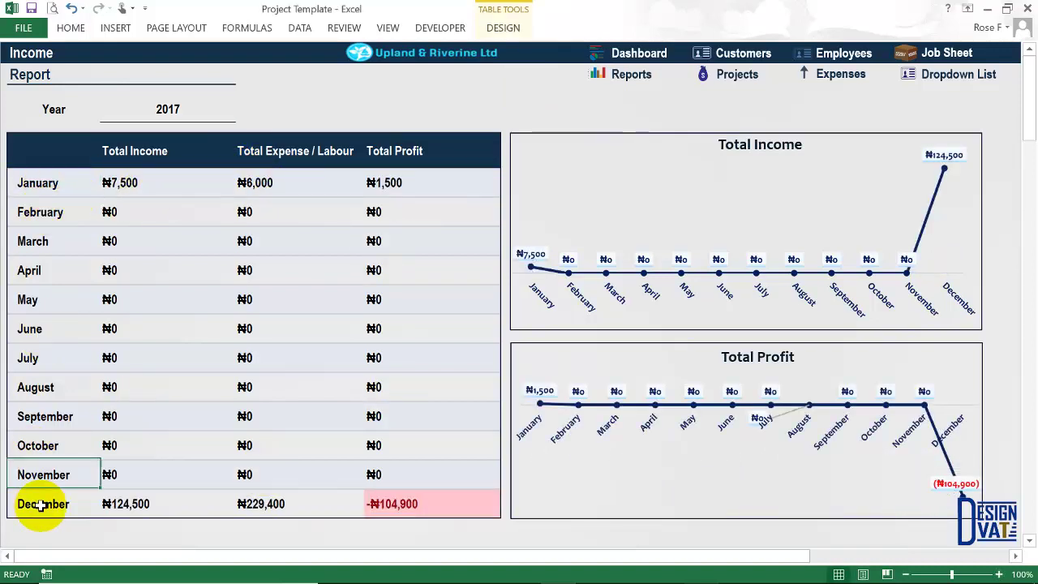
left_click(138, 180)
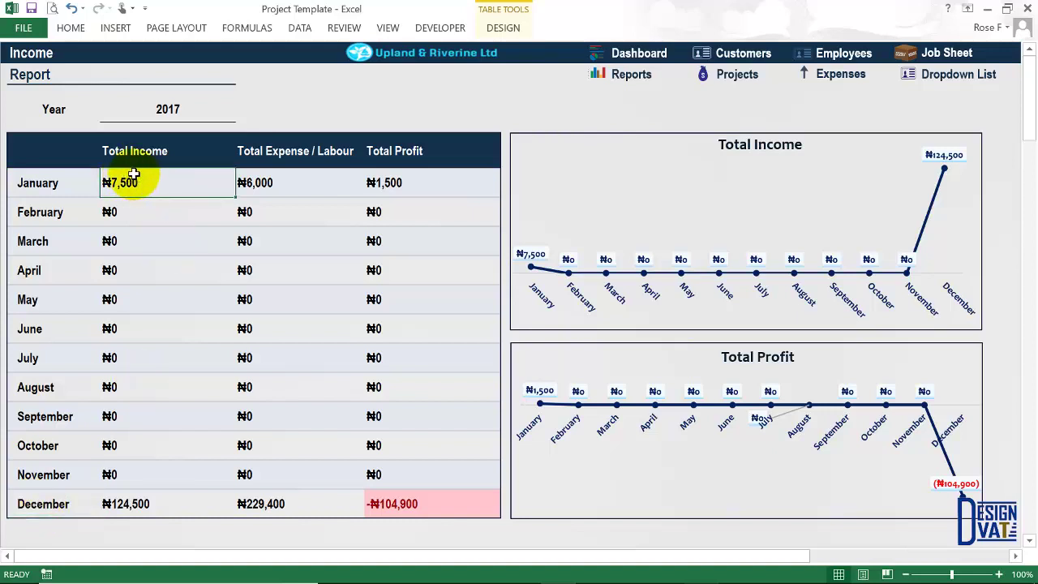
left_click(294, 177)
left_click(397, 184)
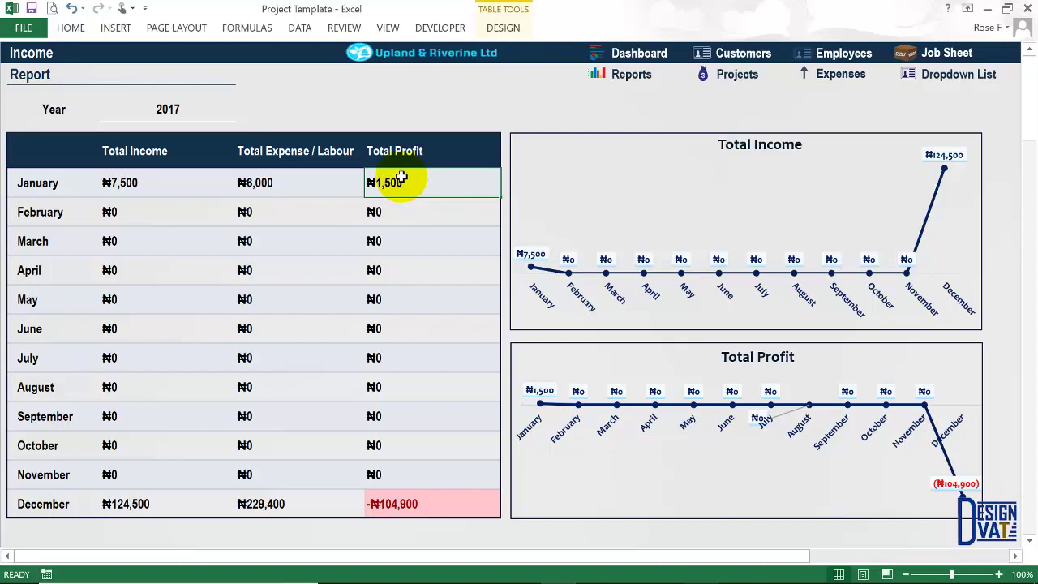
left_click(56, 183)
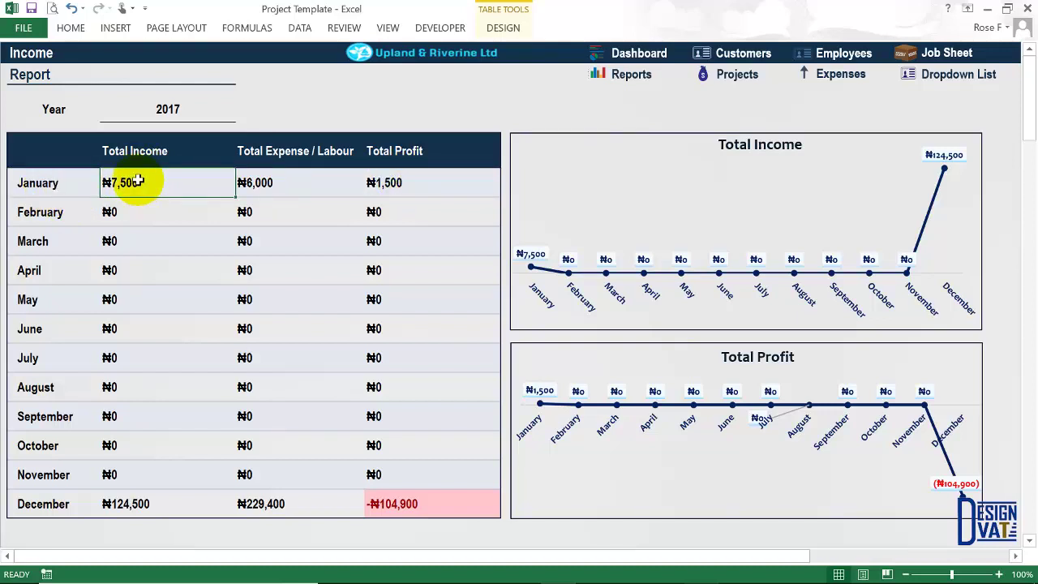
Sum the two January client charges on the Job Sheet and compare with Monthly Income.
left_click(949, 53)
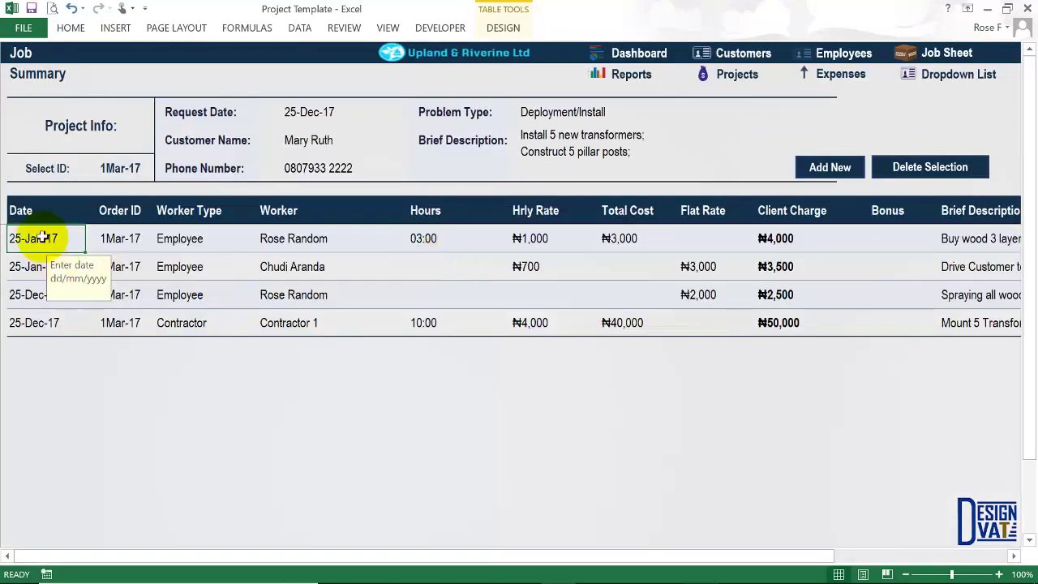
left_click(41, 265, "shift")
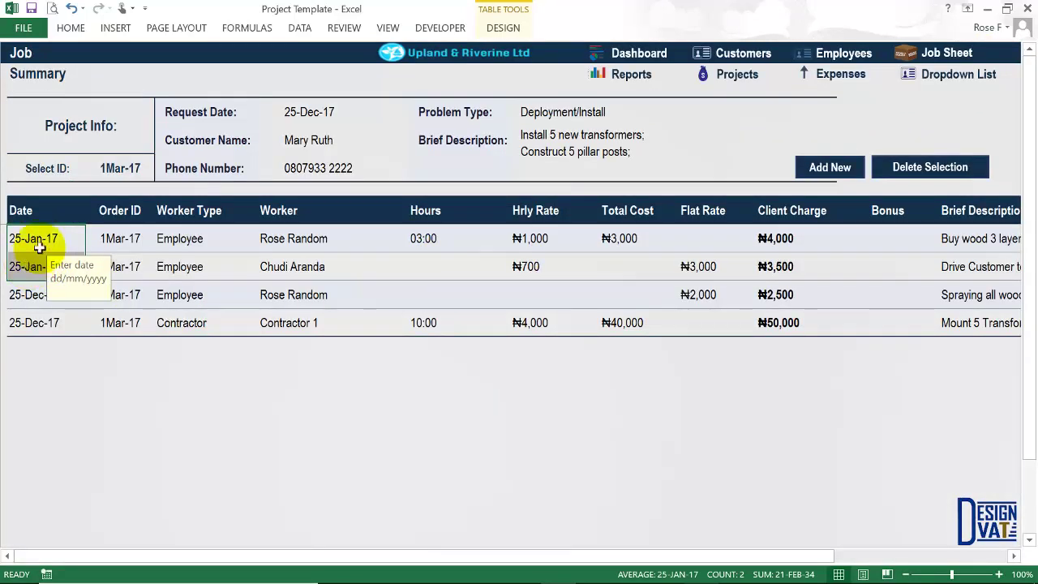
left_click(776, 238)
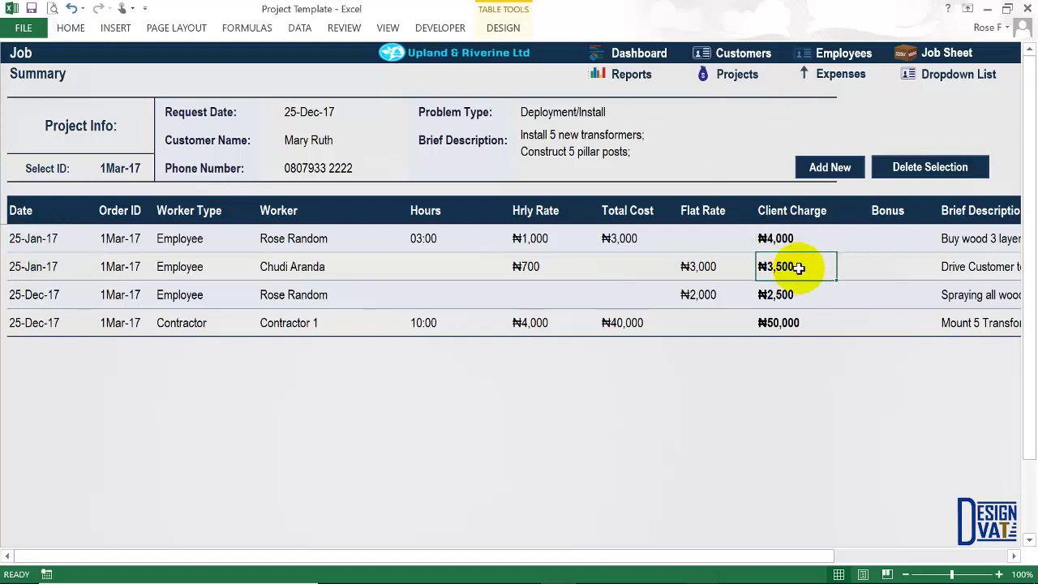
left_click_drag(799, 267, 799, 238)
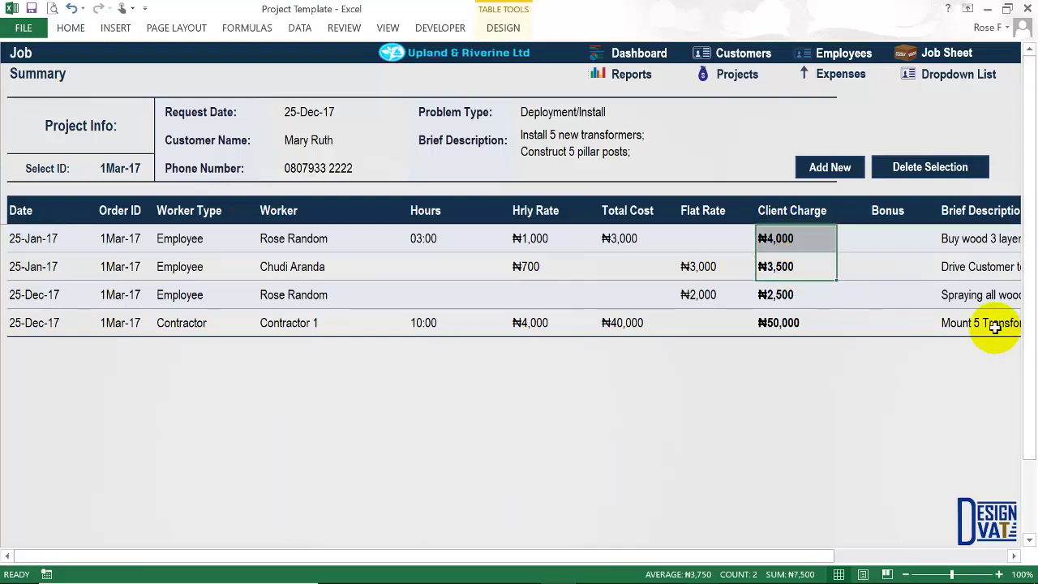
left_click(631, 74)
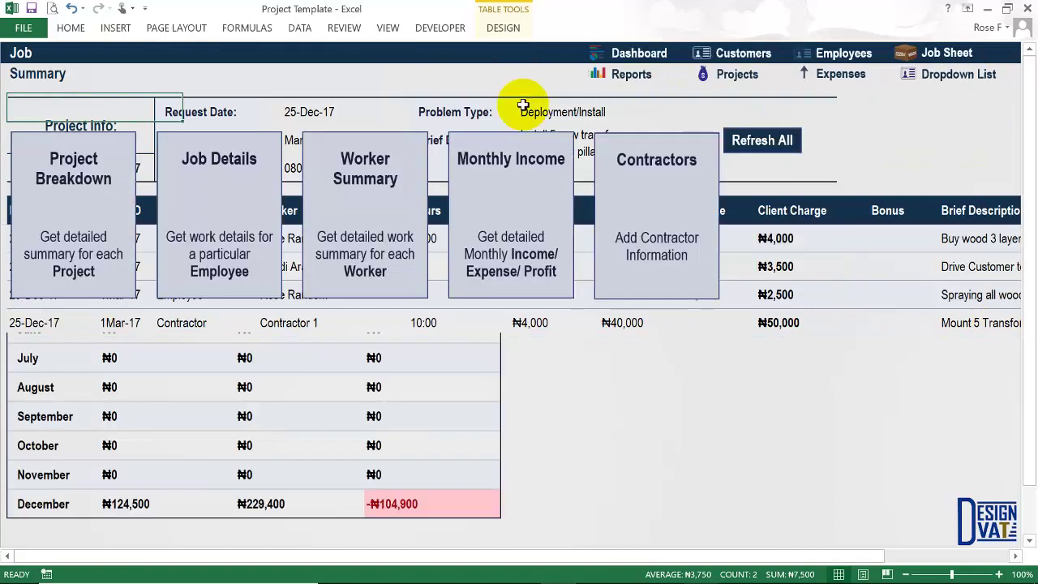
left_click(487, 231)
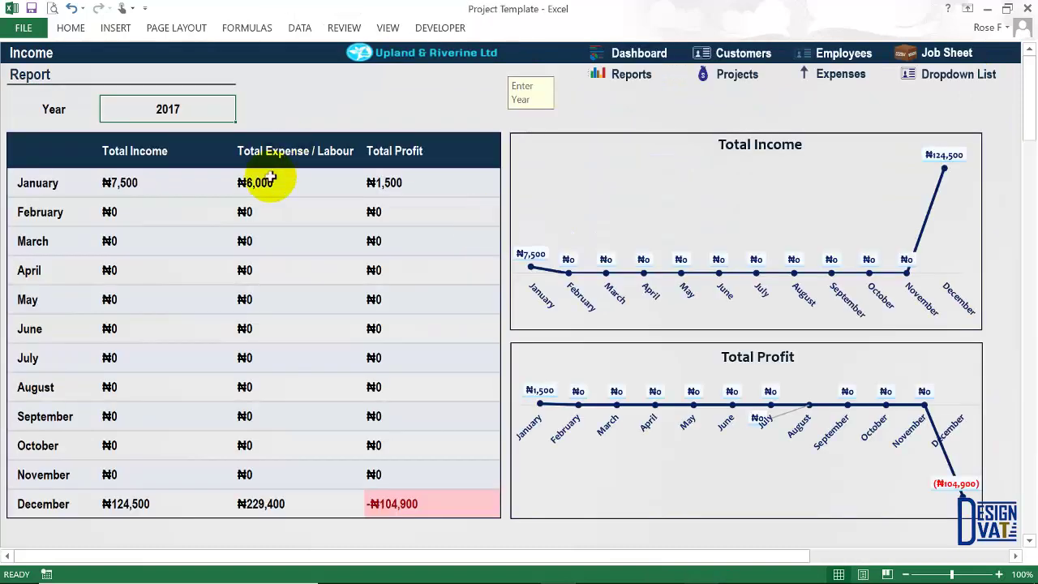
left_click(309, 186)
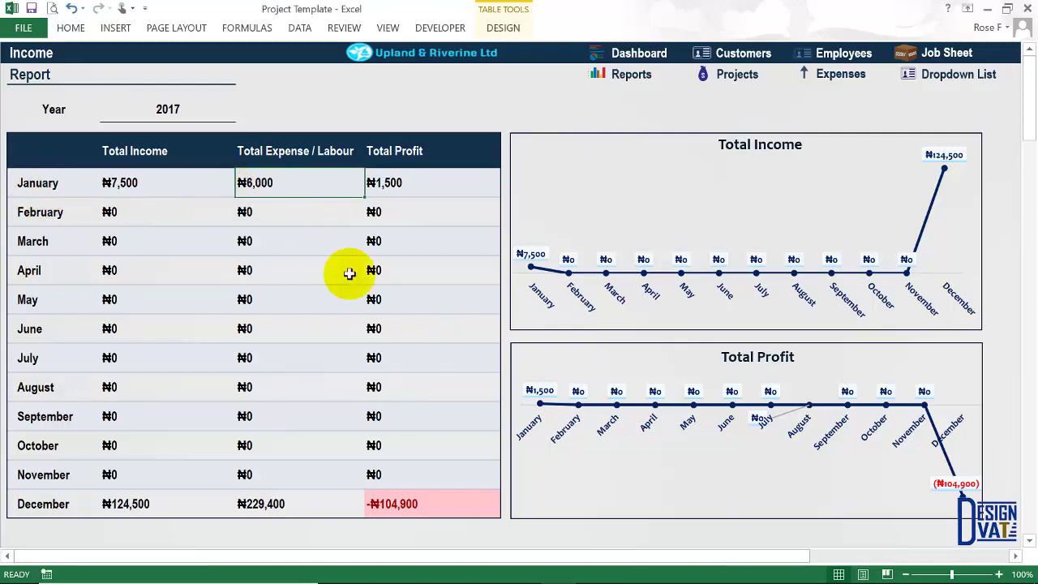
Check the January jobs' labour costs, flat rates and client charges against the Monthly Income report.
left_click(957, 56)
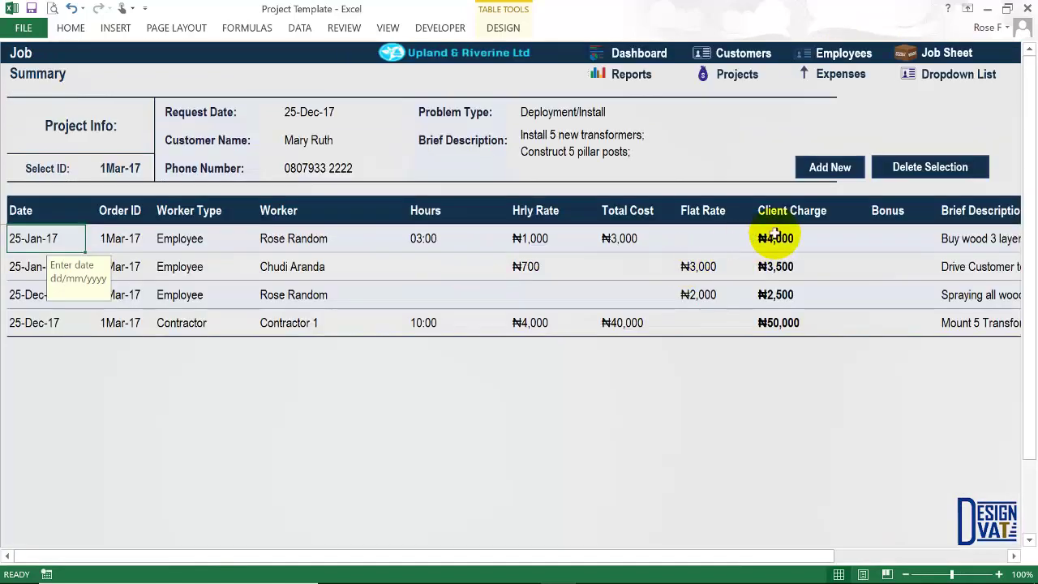
left_click_drag(785, 237, 783, 265)
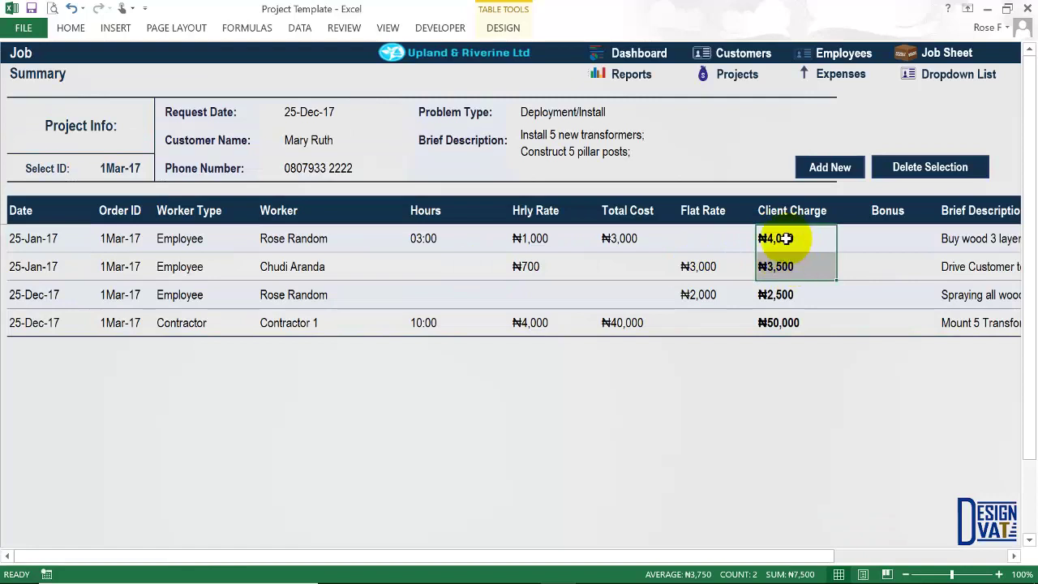
left_click(702, 263)
left_click(628, 238)
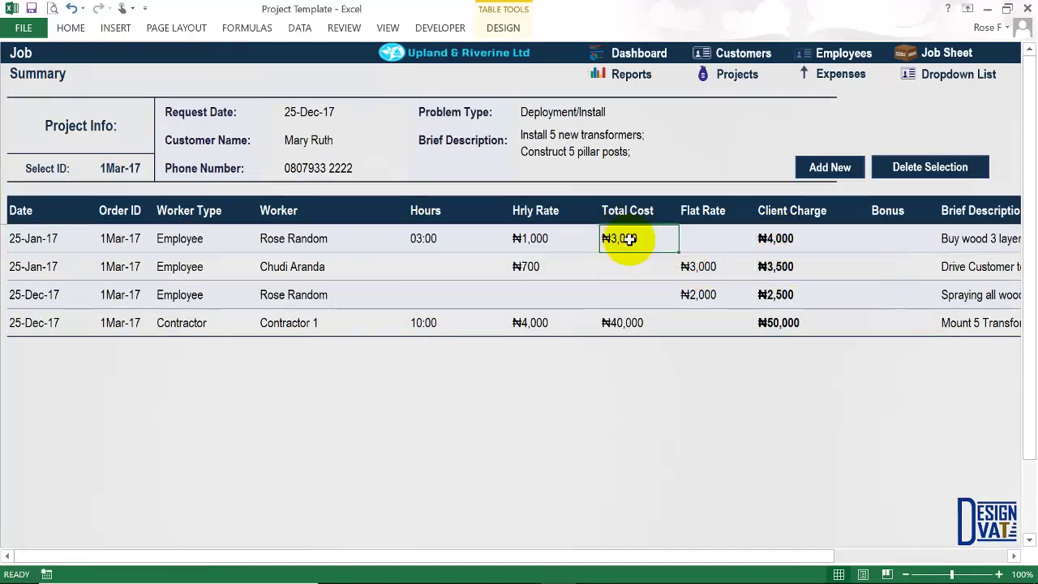
left_click(702, 267)
left_click(619, 240)
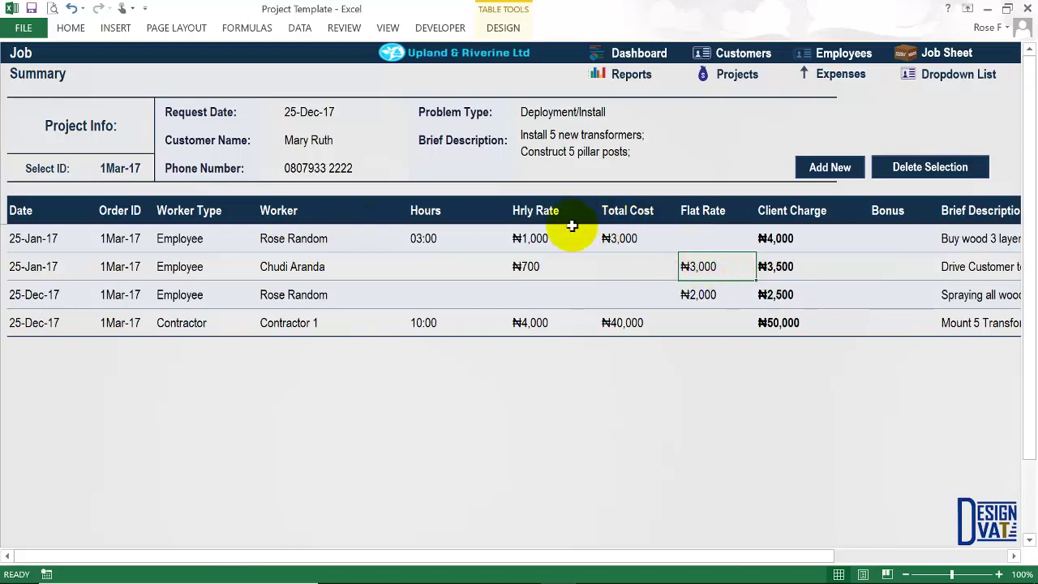
left_click(777, 236)
left_click(775, 263)
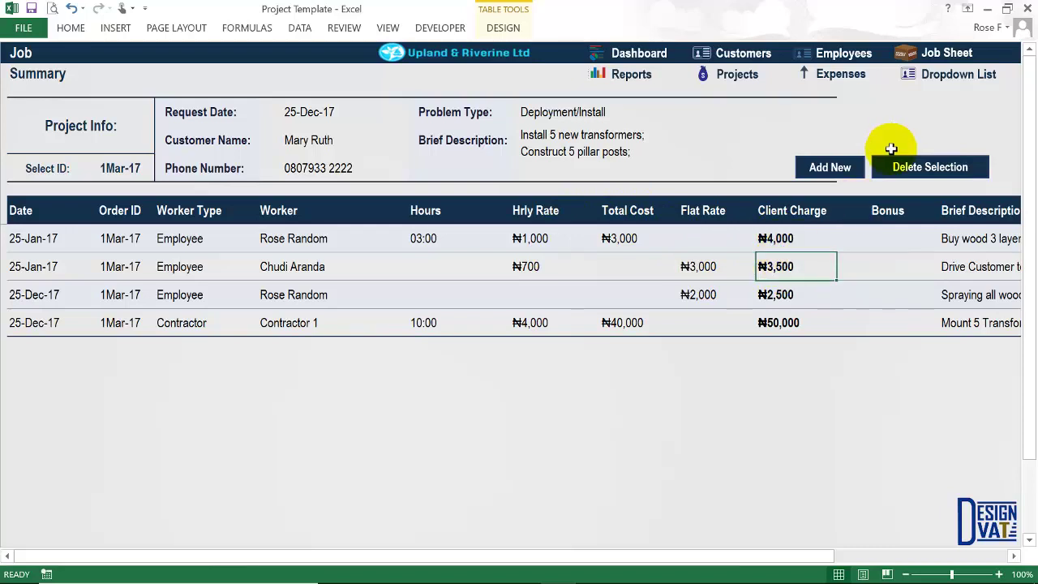
left_click(628, 76)
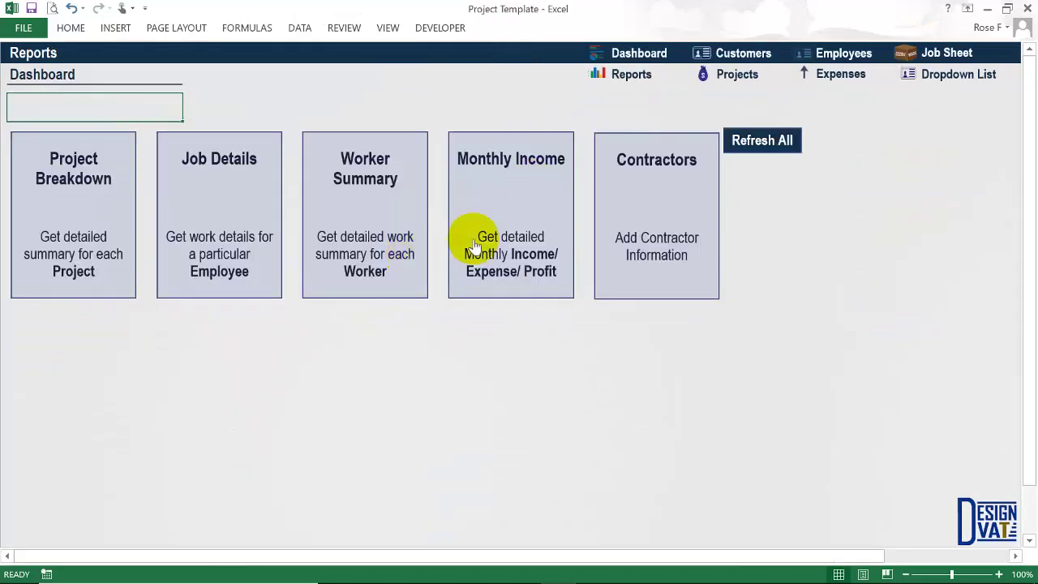
left_click(551, 211)
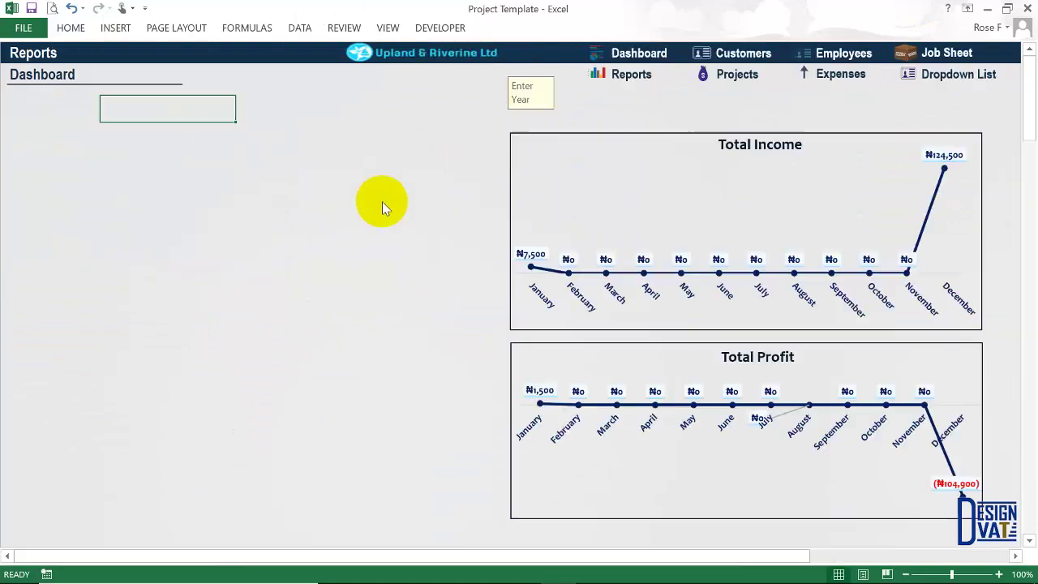
Compare December's ₦124,500 total income with the December job's client charge.
left_click(411, 183)
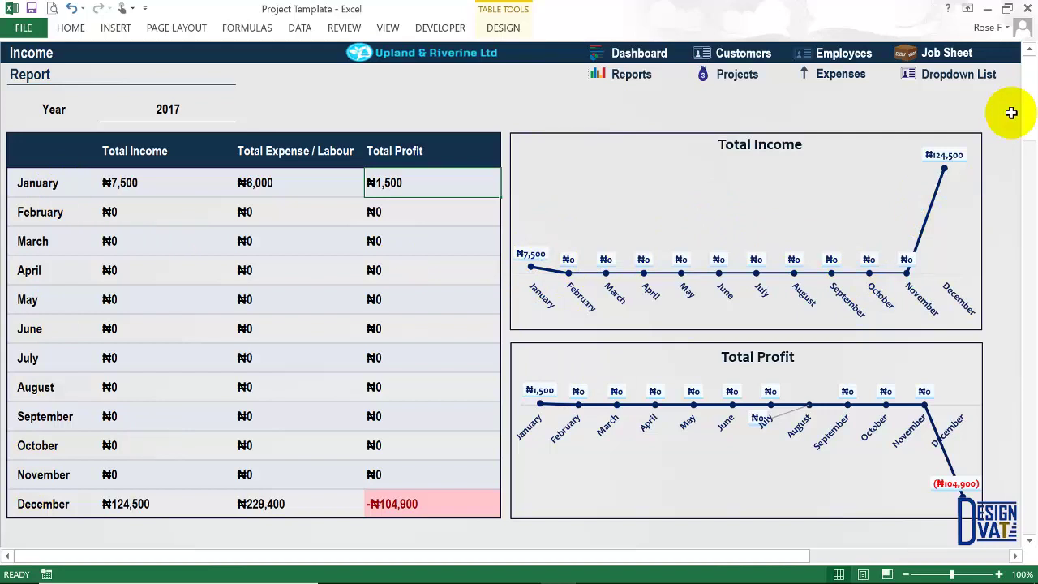
left_click(45, 504)
left_click(123, 503)
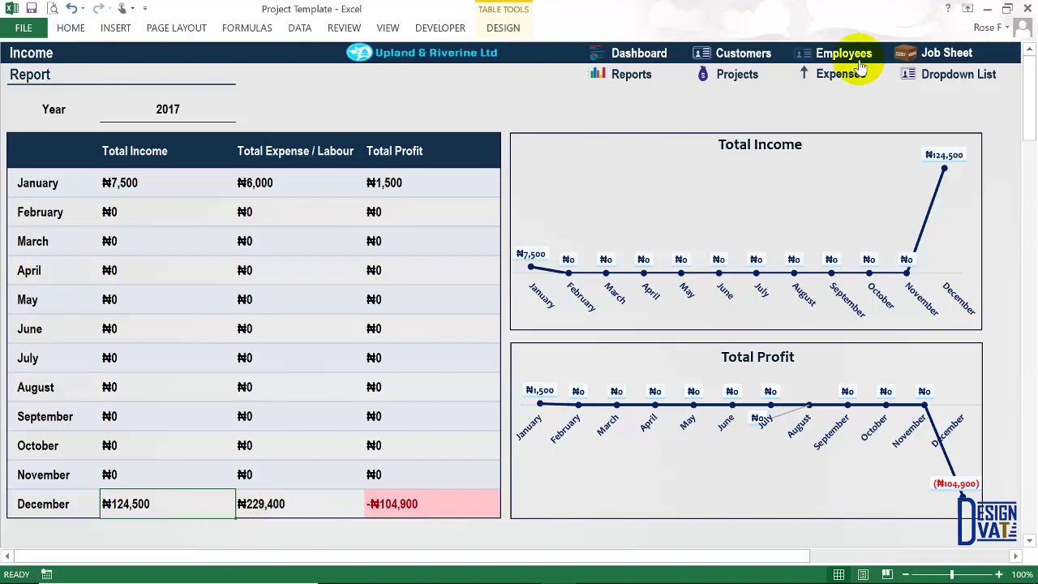
left_click(944, 52)
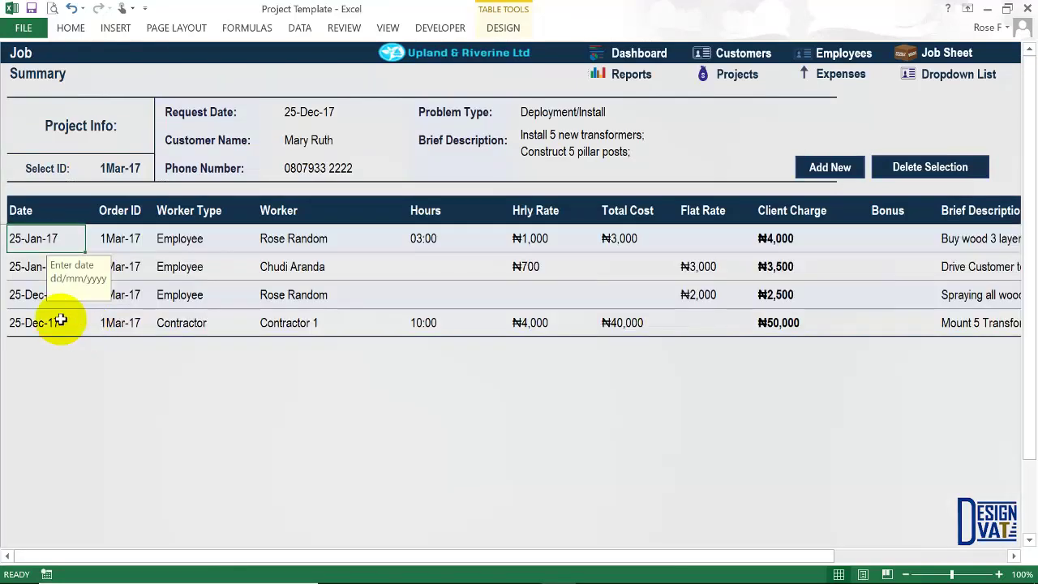
left_click(38, 297)
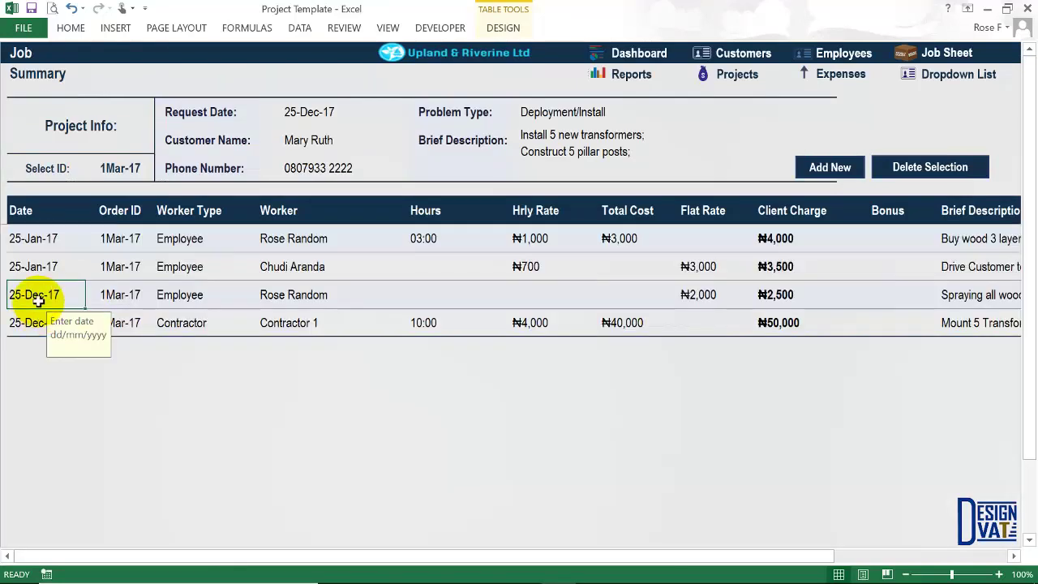
left_click(782, 297)
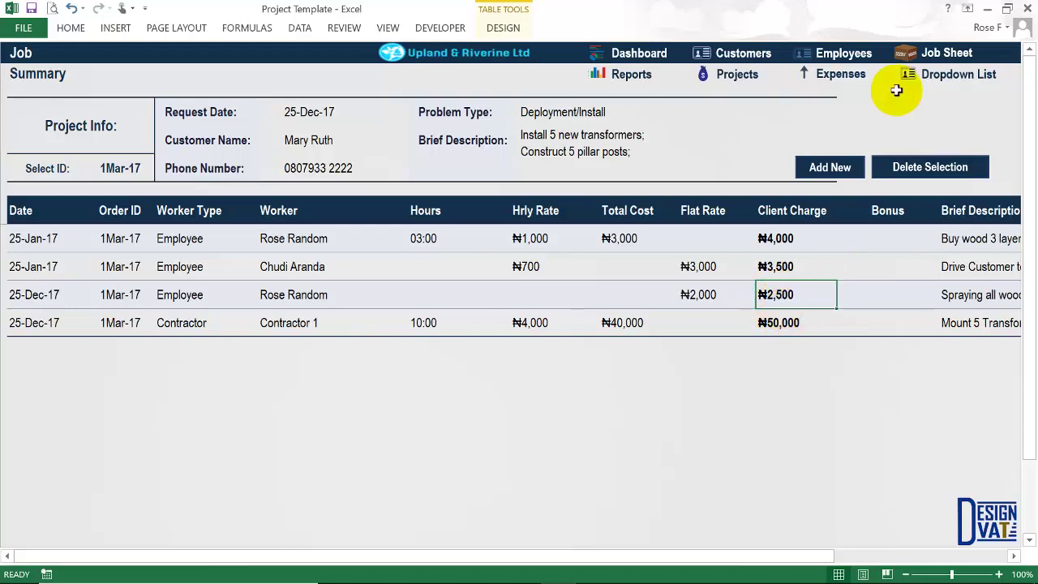
Sum the expense Selling Prices and the ₦2,500 and ₦50,000 client charges, then reopen Monthly Income.
left_click(843, 73)
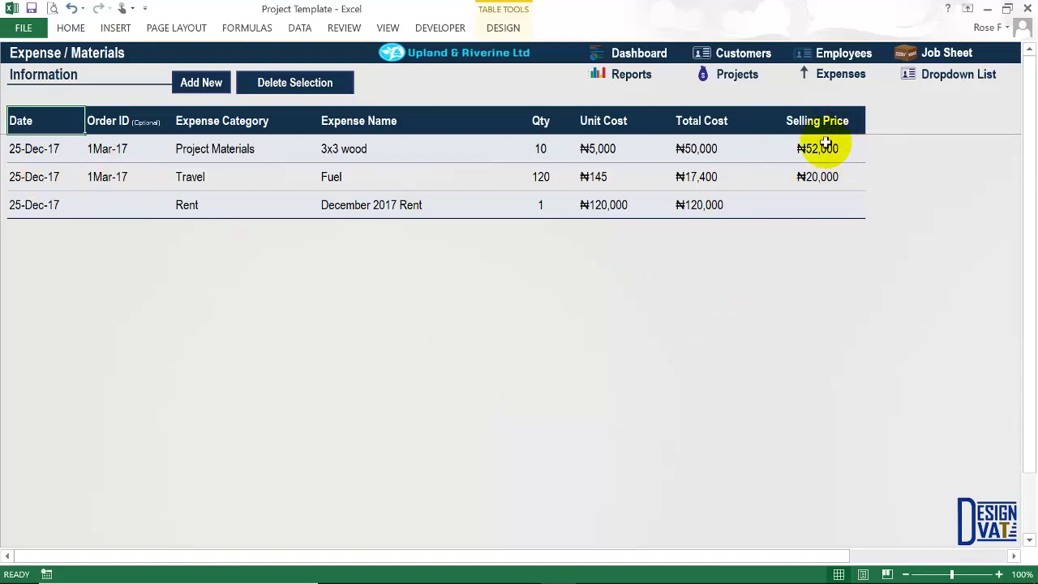
left_click_drag(826, 146, 788, 167)
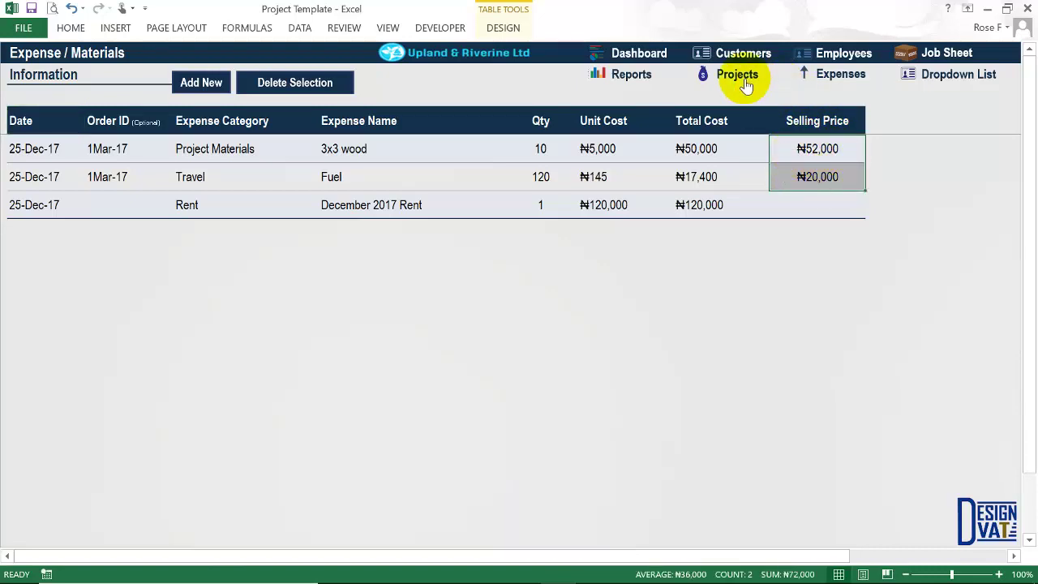
left_click(963, 54)
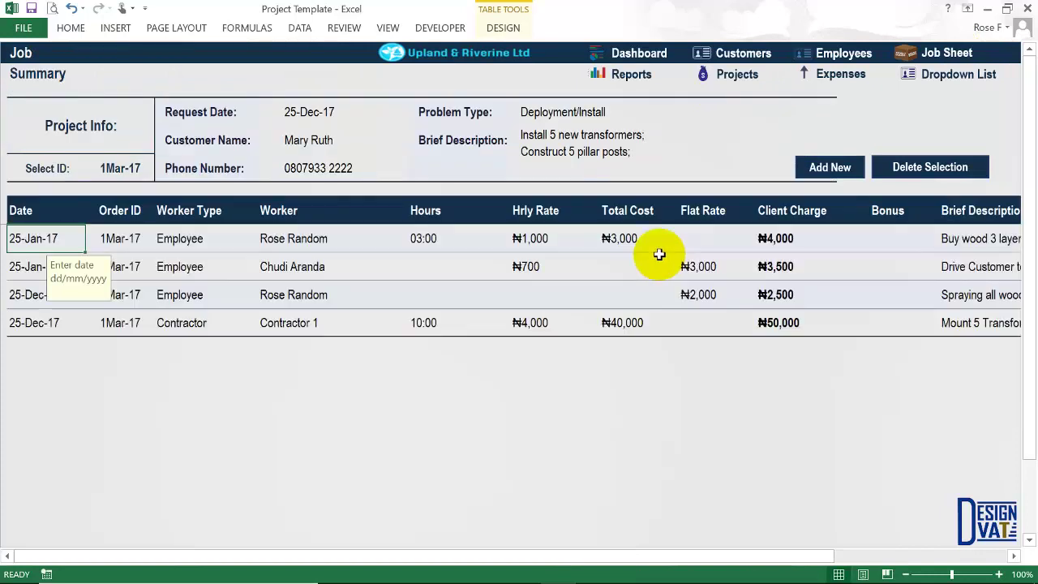
left_click(785, 302)
left_click(791, 323, "shift")
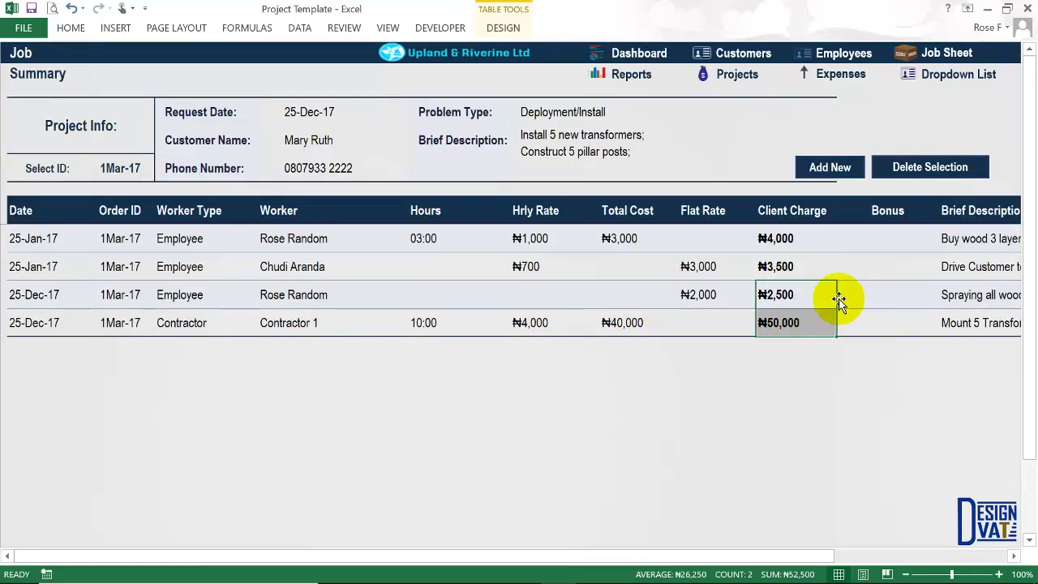
left_click(601, 73)
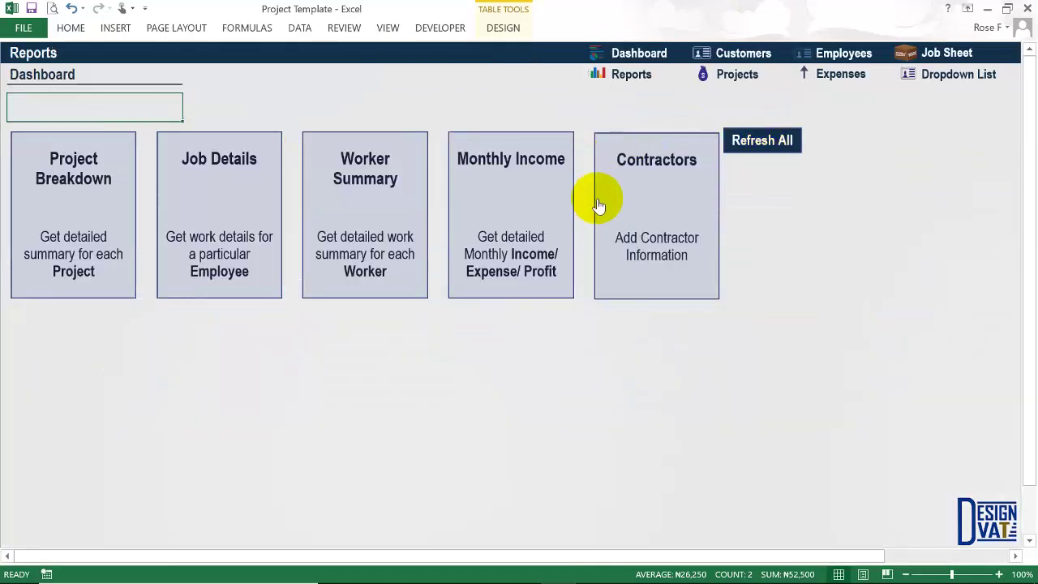
left_click(482, 204)
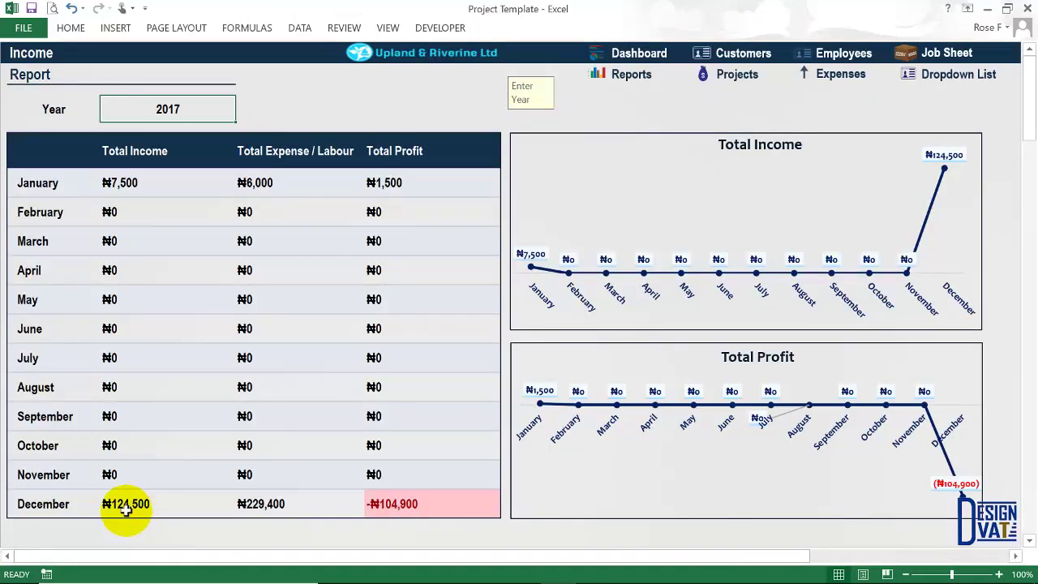
Review December's ₦124,500 income, ₦229,400 expense and -₦104,900 profit.
left_click(126, 504)
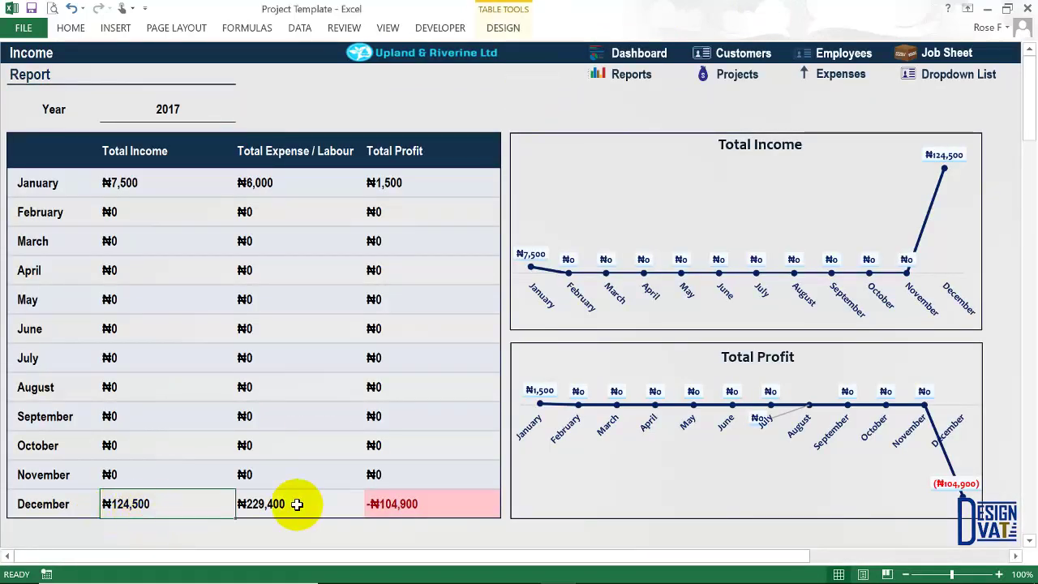
left_click(259, 495)
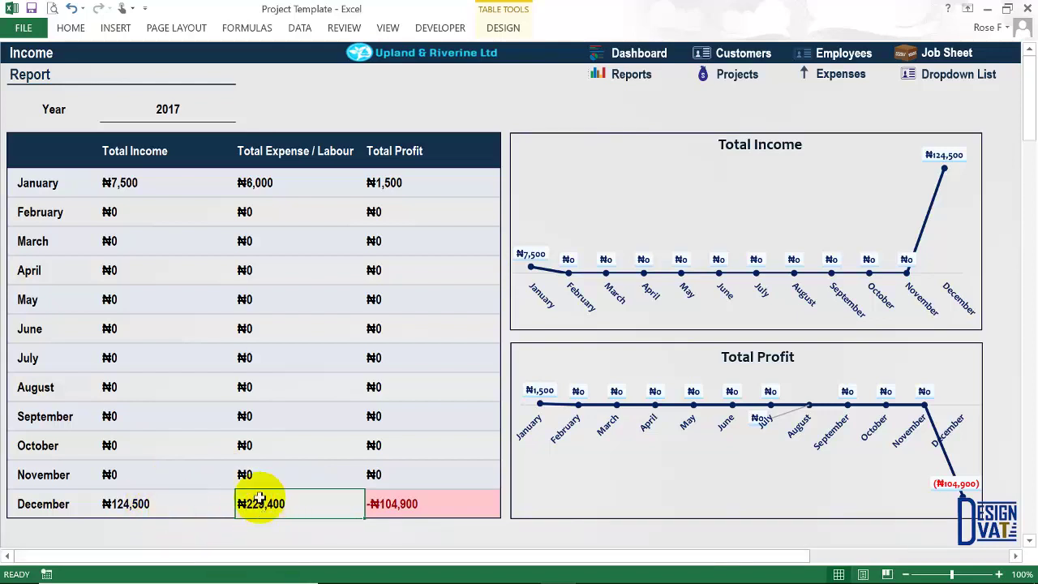
left_click(396, 503)
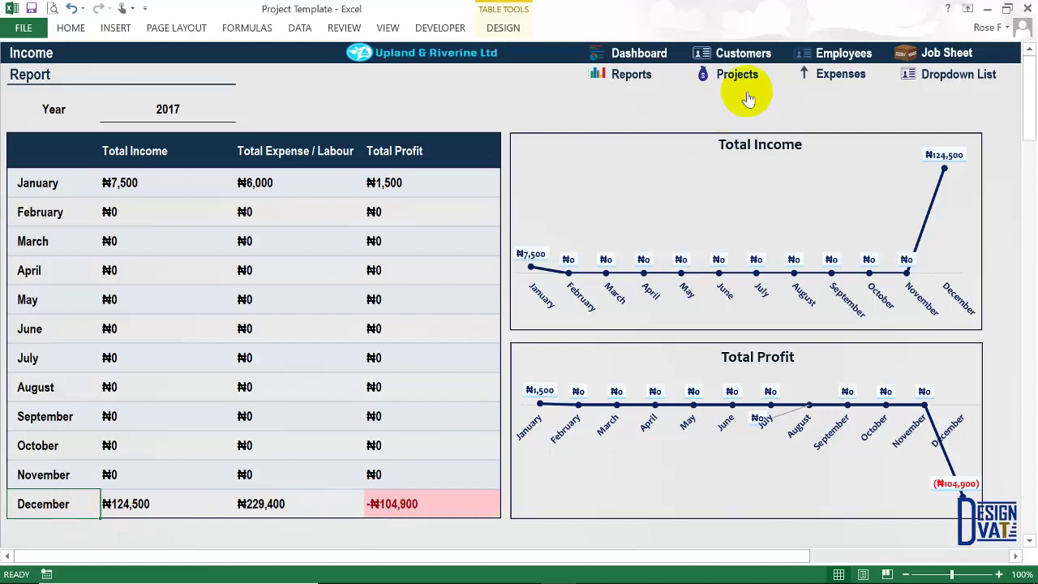
left_click(943, 52)
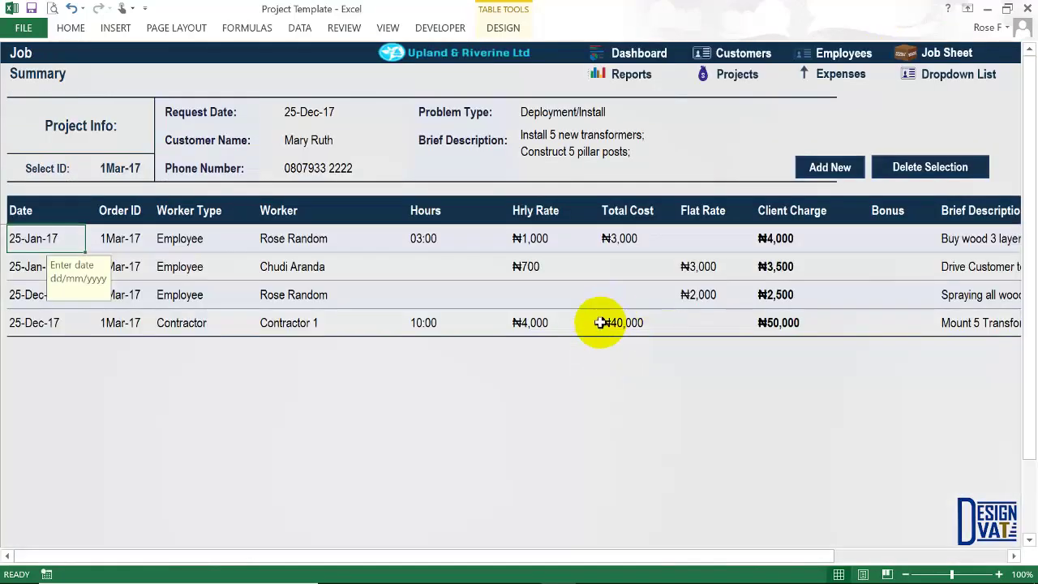
Sum the three Total Cost amounts on Expense / Materials, including the ₦120,000 rent.
left_click(618, 324)
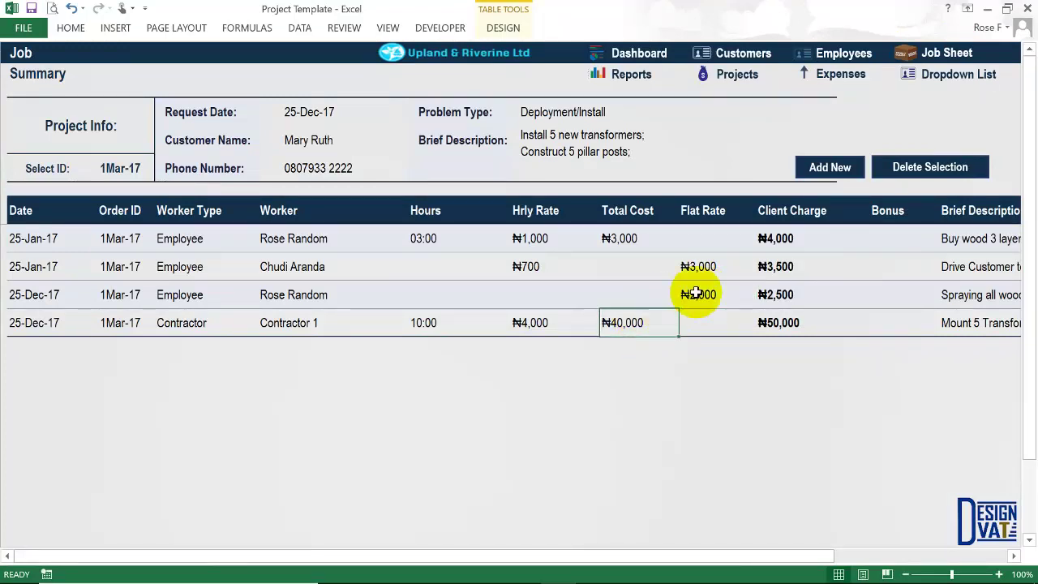
left_click(616, 324)
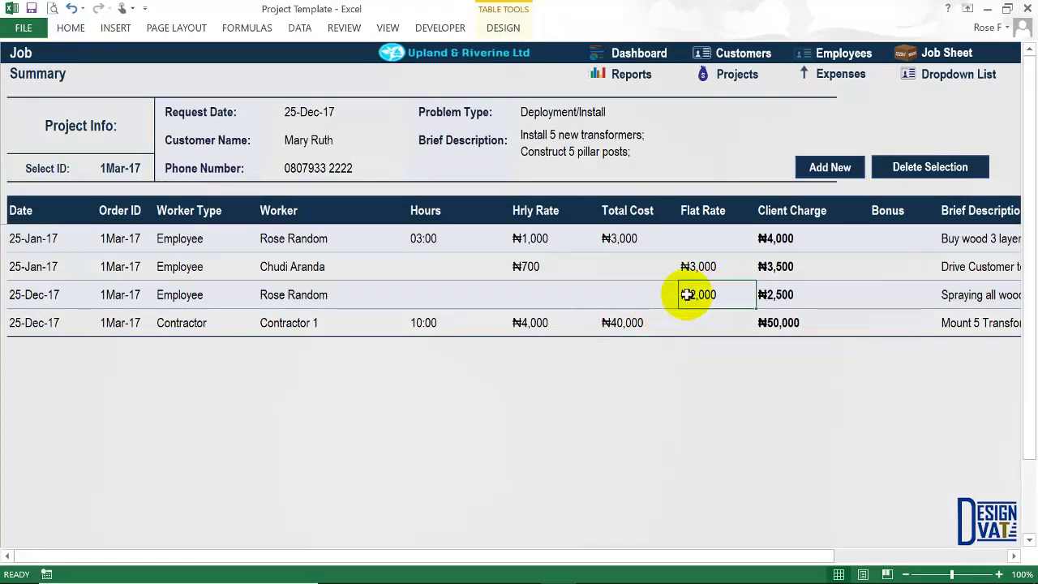
left_click(838, 74)
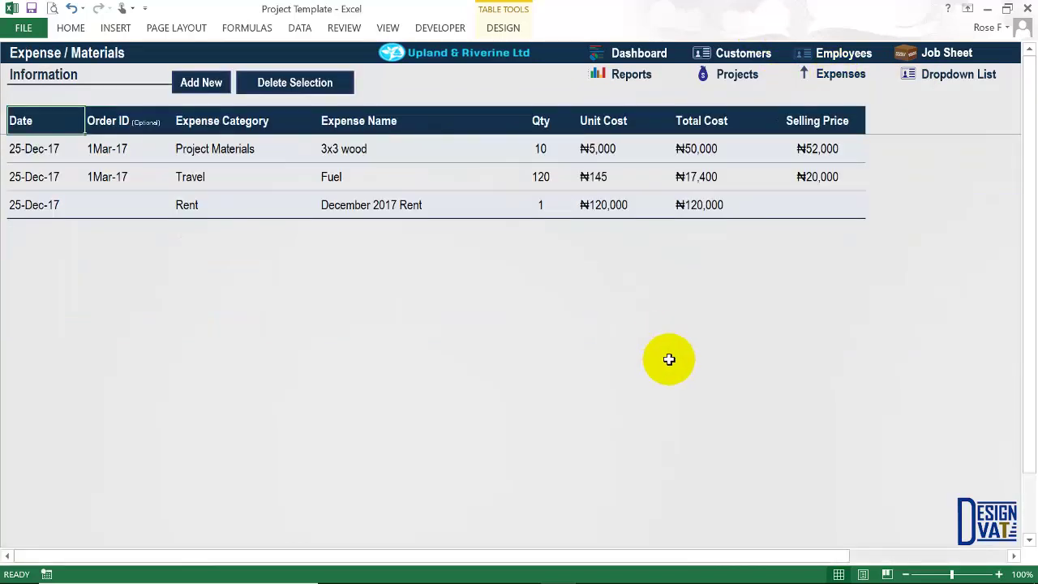
left_click(695, 204)
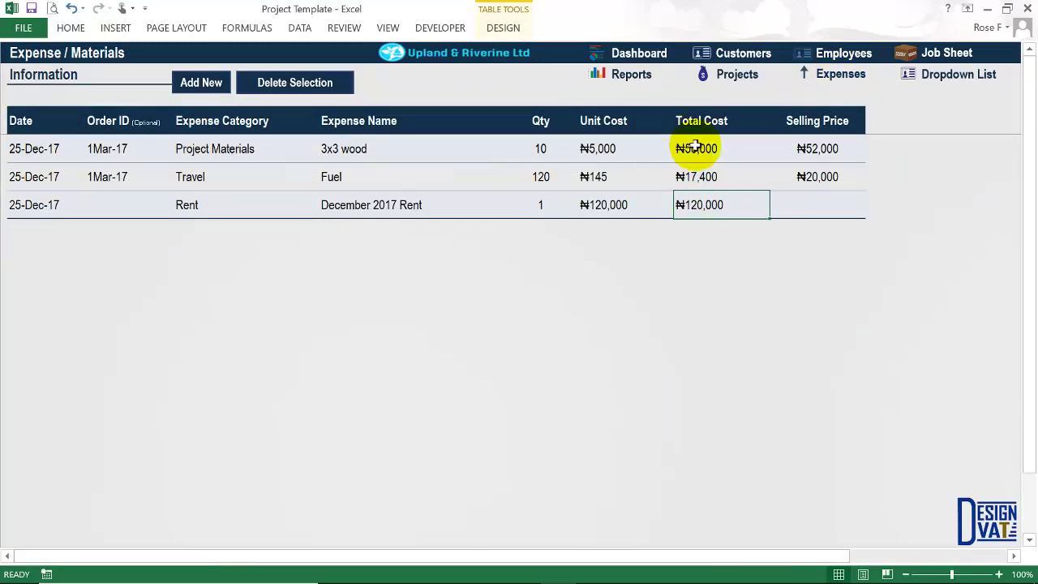
left_click_drag(695, 149, 697, 176)
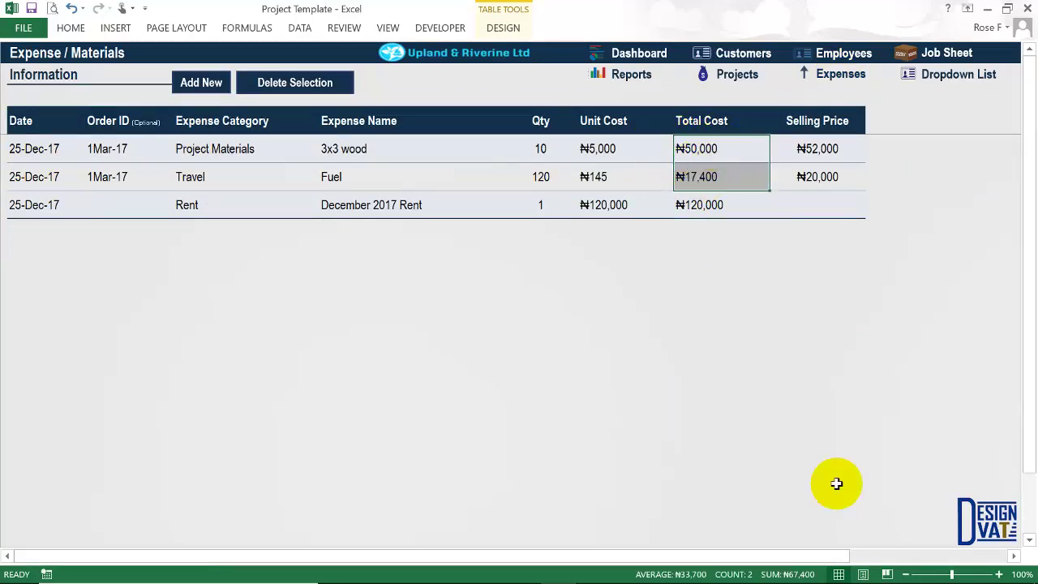
left_click(702, 208)
left_click_drag(695, 148, 702, 207)
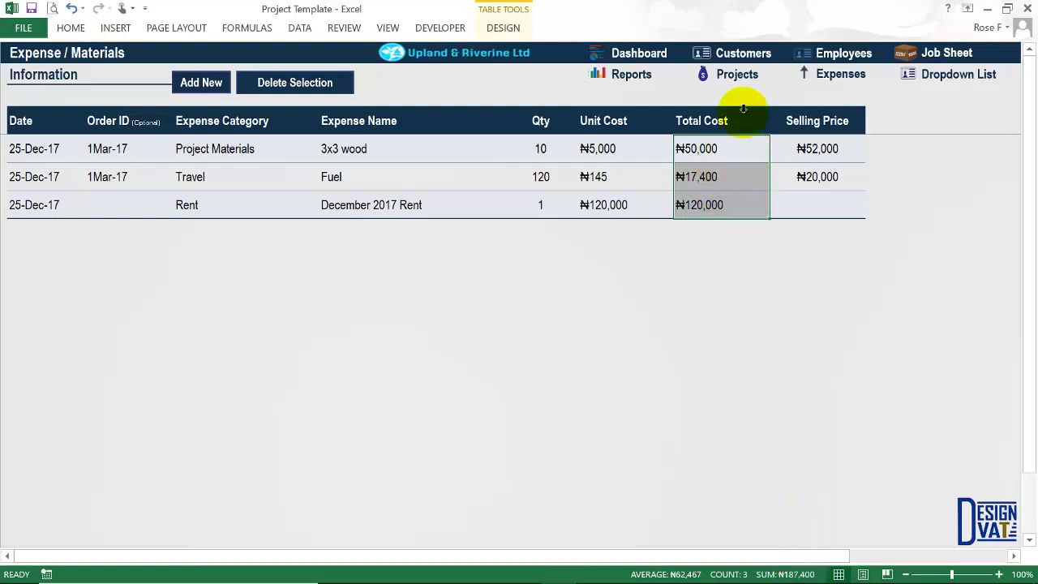
Check the last two jobs' Total Cost and Flat Rate amounts, including the contractor's ₦40,000.
left_click(929, 58)
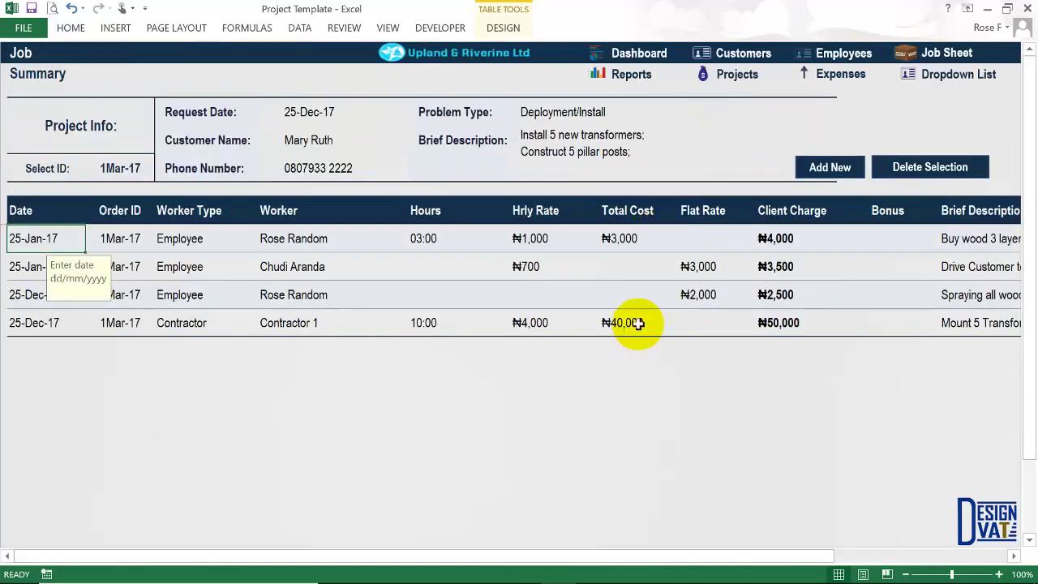
left_click_drag(690, 297, 634, 326)
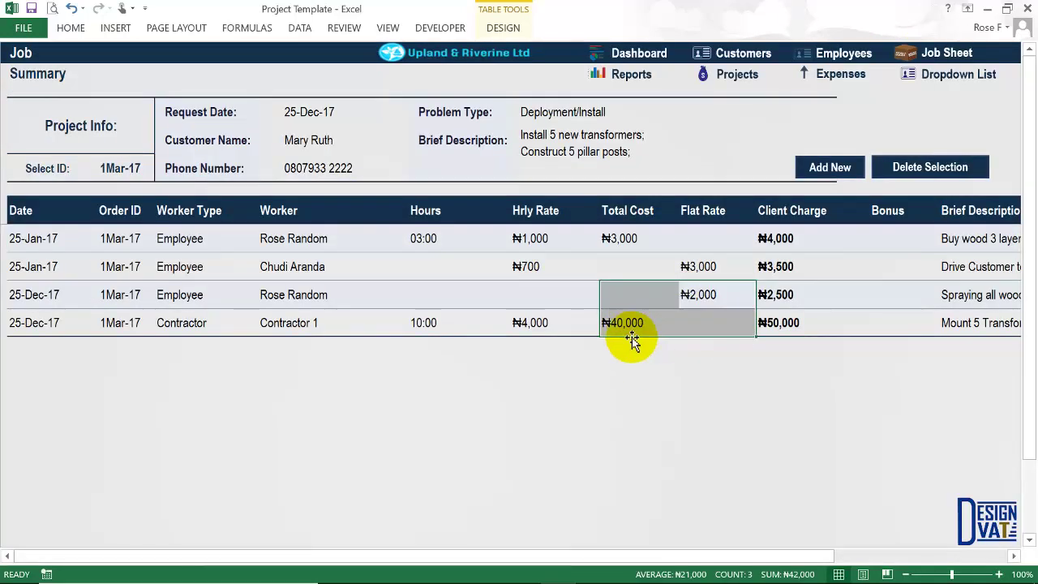
left_click(632, 326)
left_click(716, 294)
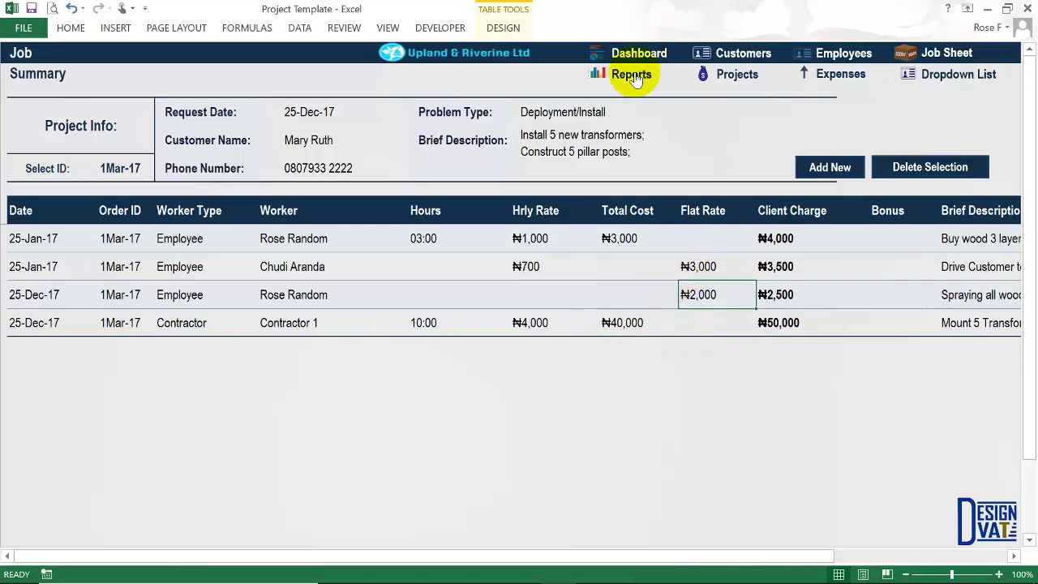
left_click(631, 73)
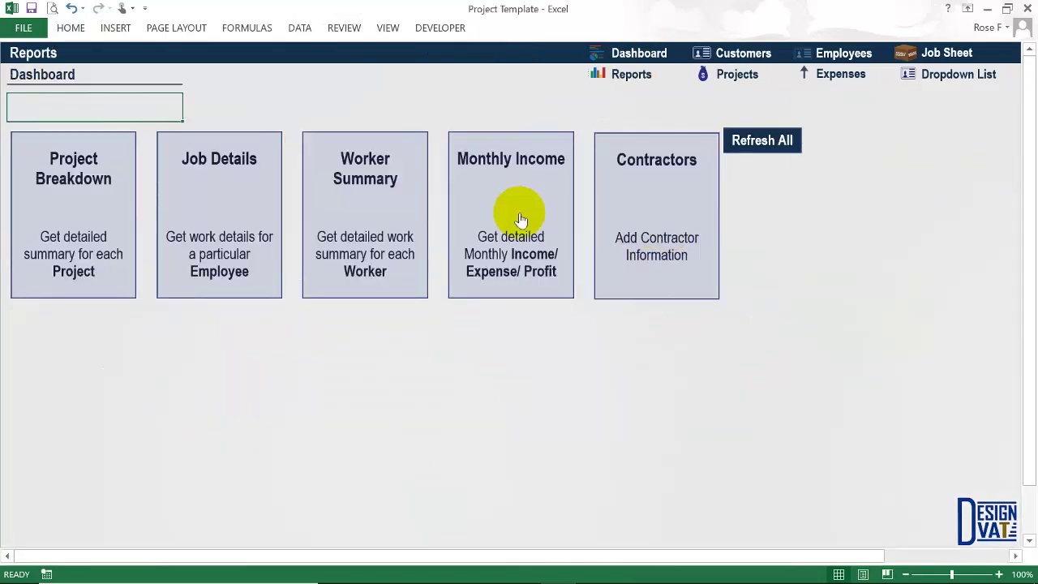
Check December's expense and profit, then change the Monthly Income year to 2018.
left_click(517, 216)
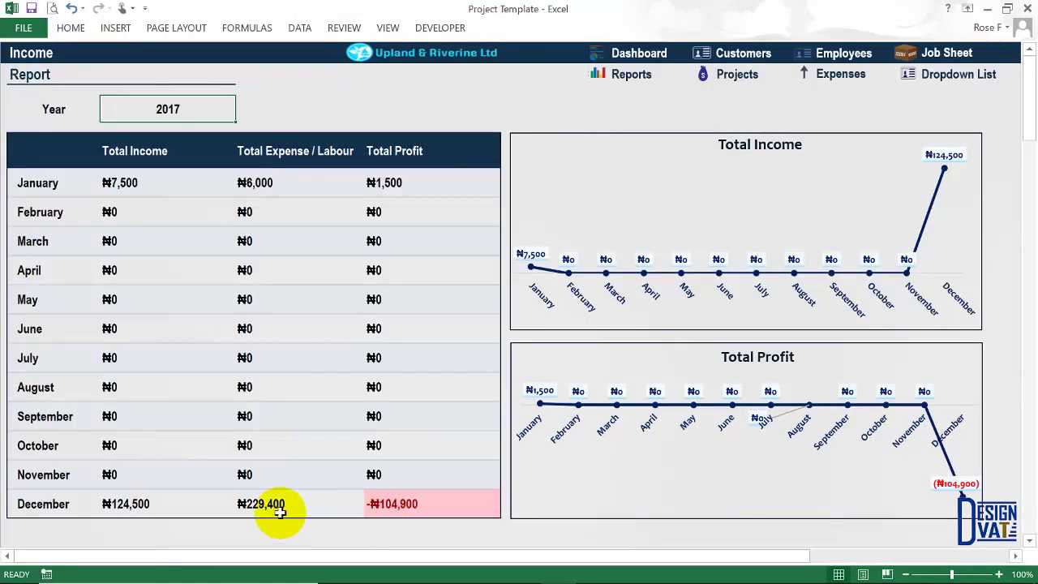
left_click(265, 506)
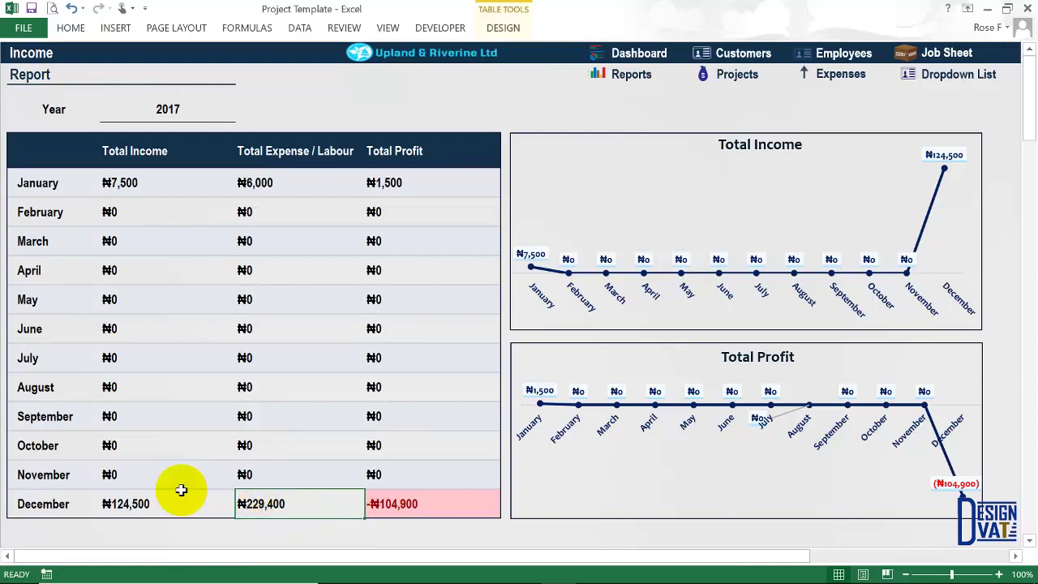
left_click(408, 505)
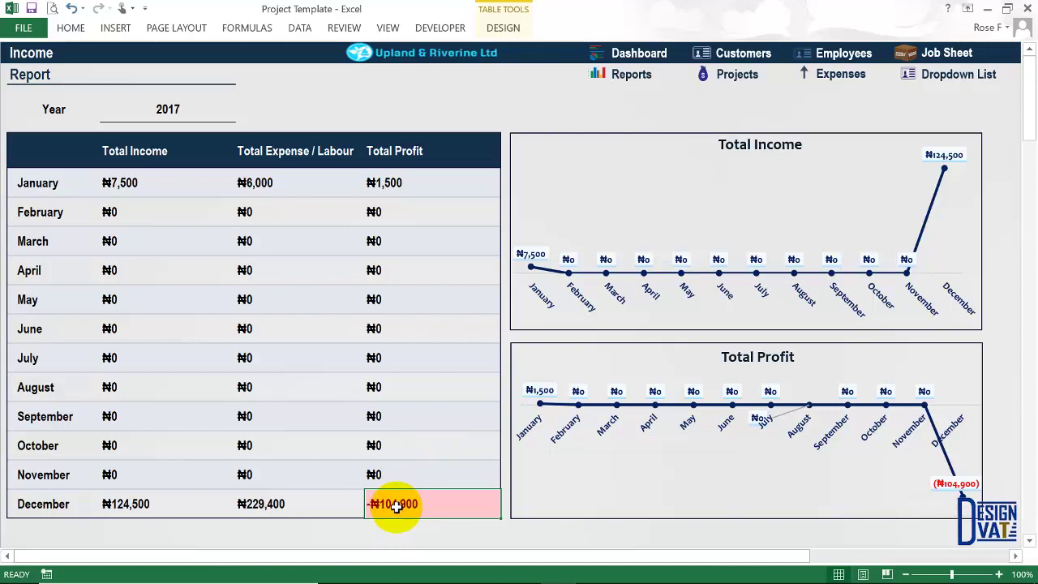
left_click(163, 111)
type("20")
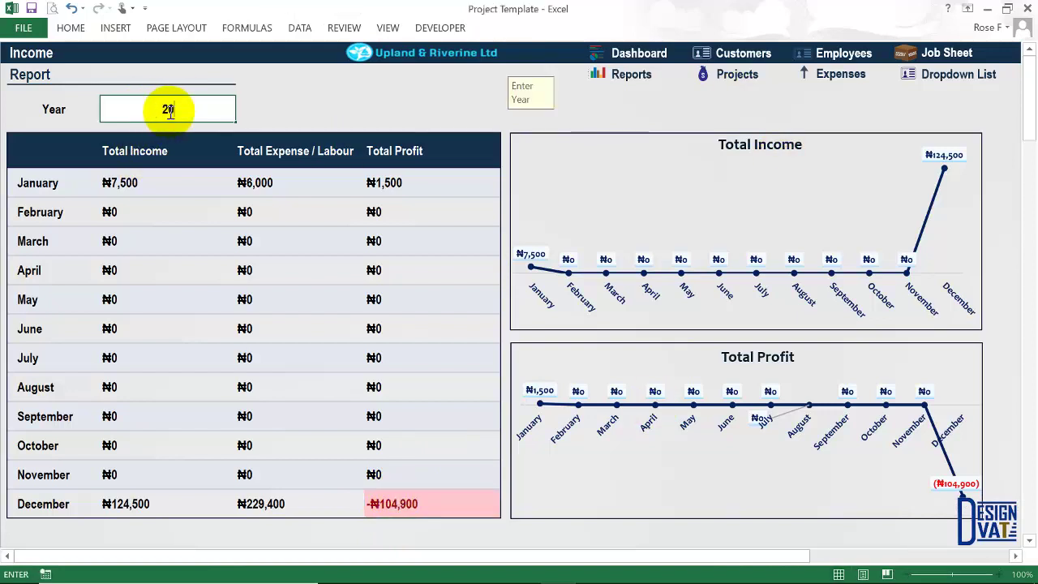
key("Return")
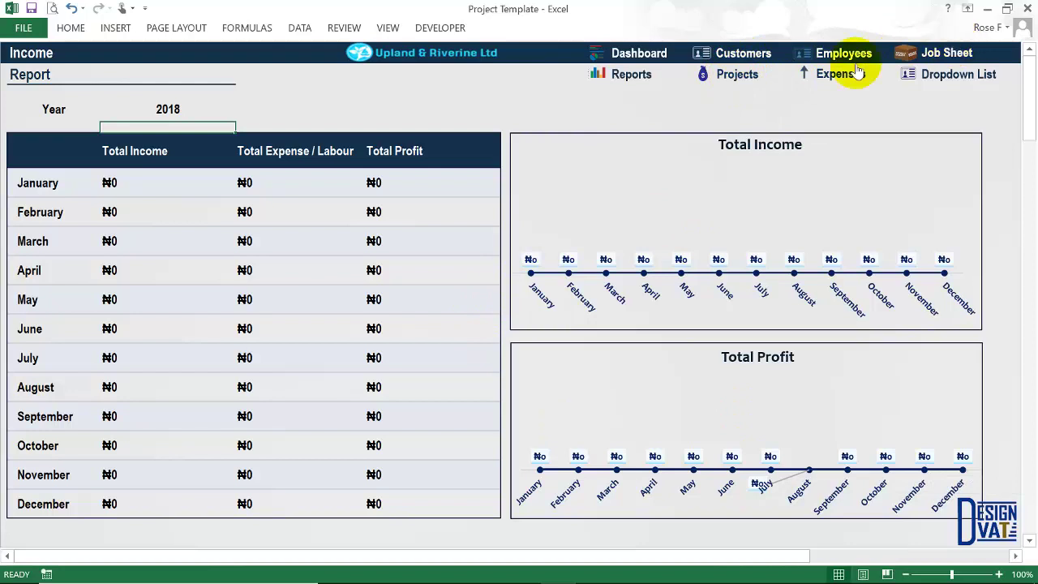
left_click(632, 84)
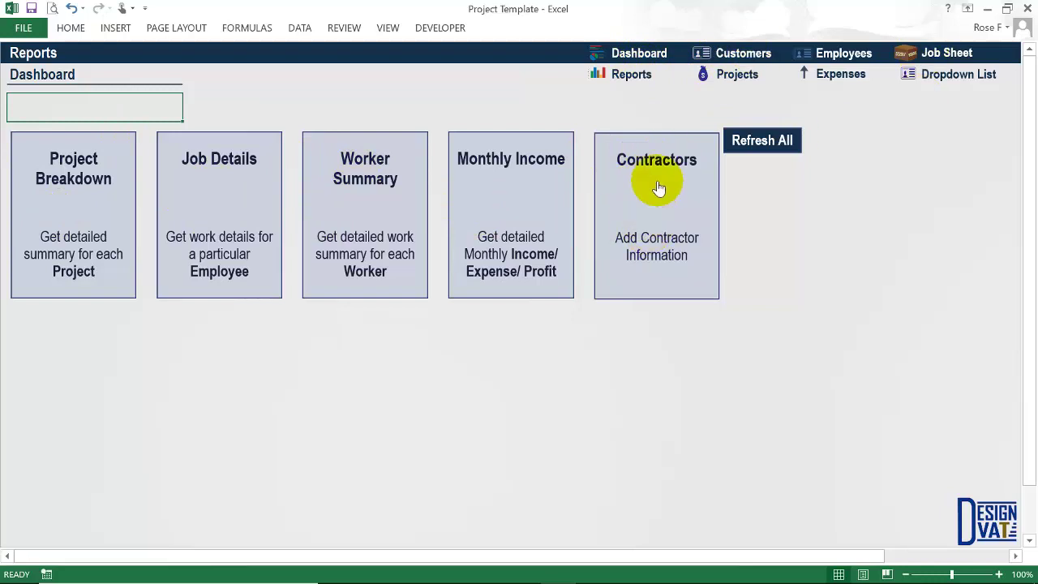
Open the Dashboard showing Quarter 1 profit $1,500 and Quarter 4 profit -$104,900.
left_click(636, 53)
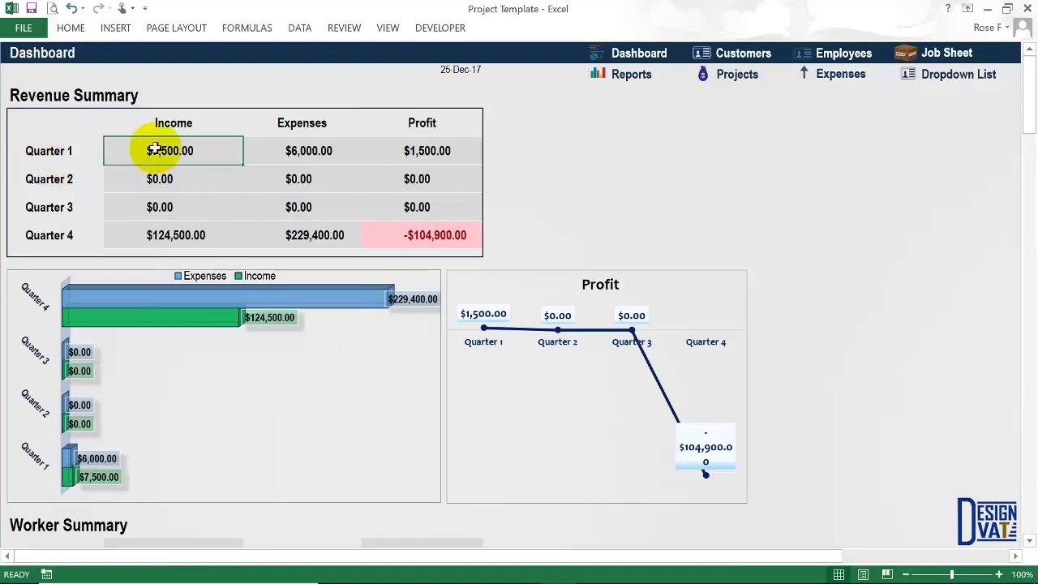
left_click(421, 151)
left_click(156, 179)
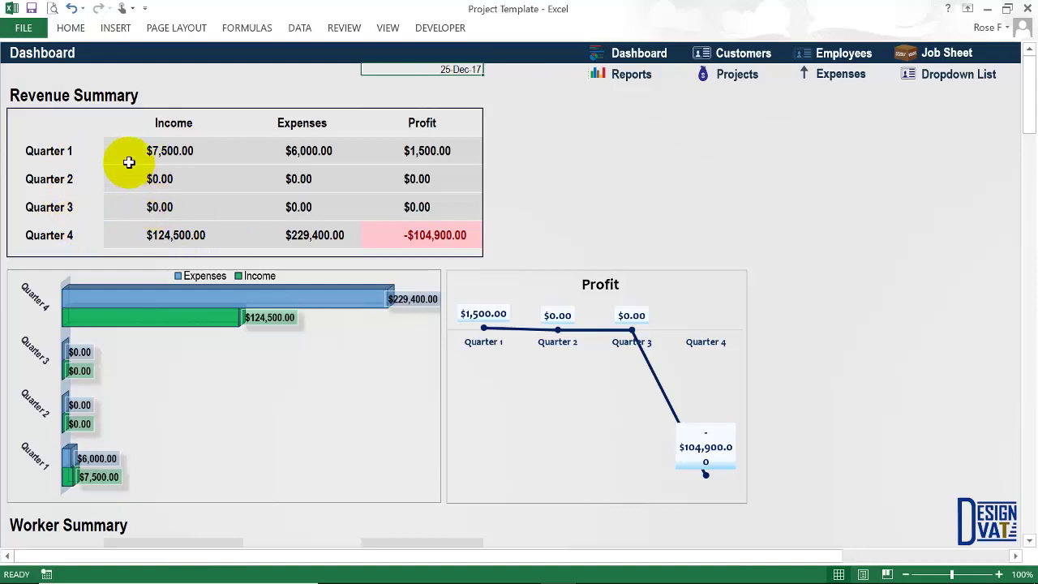
left_click_drag(71, 151, 166, 154)
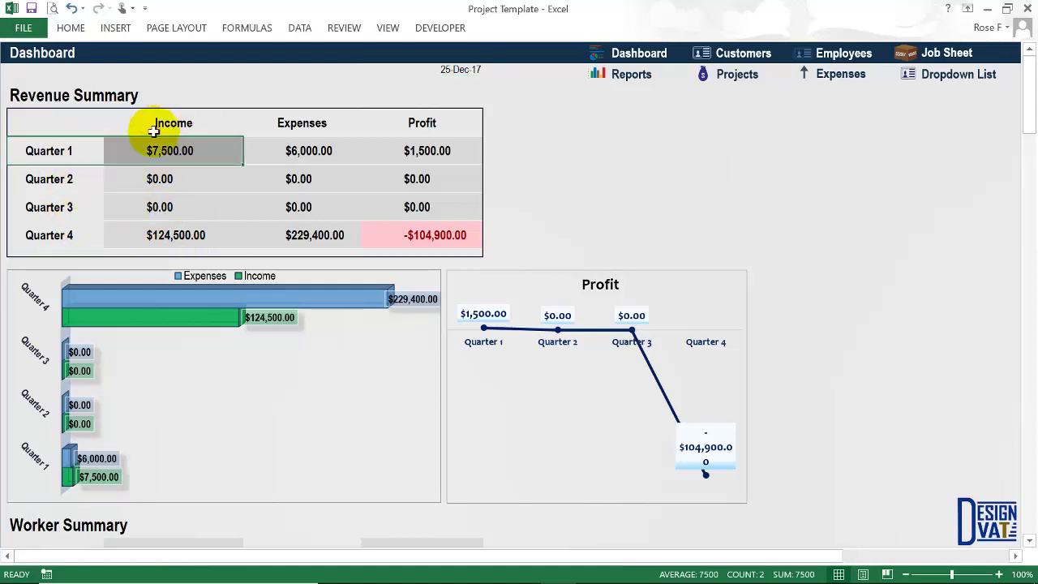
left_click(187, 151)
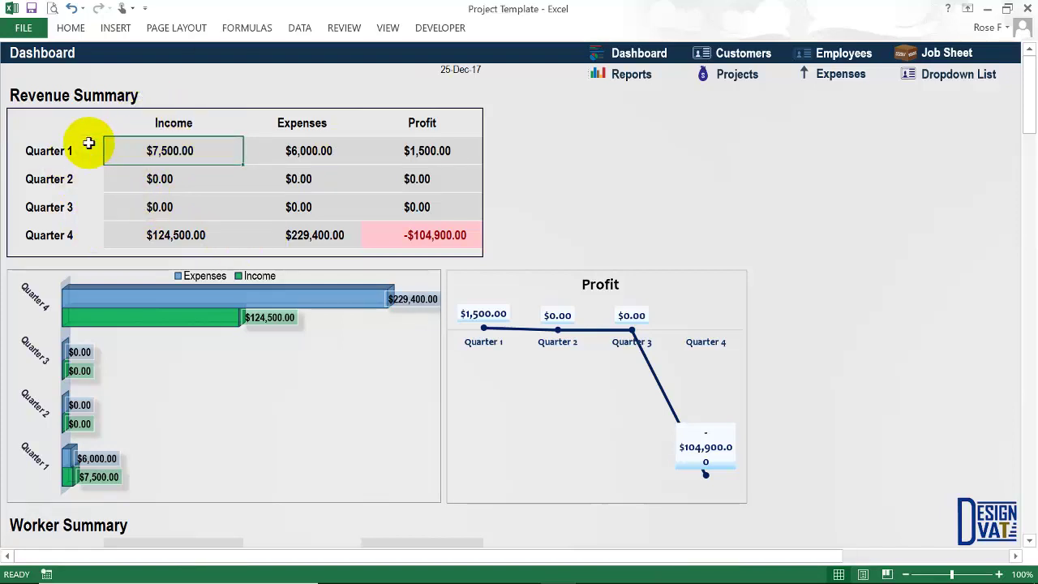
left_click(400, 232)
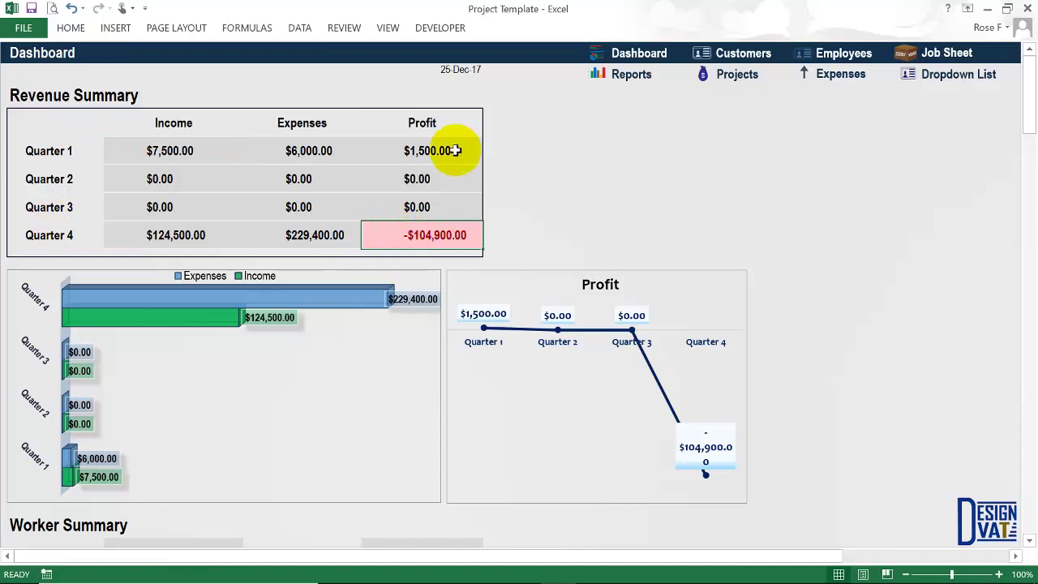
left_click(429, 147)
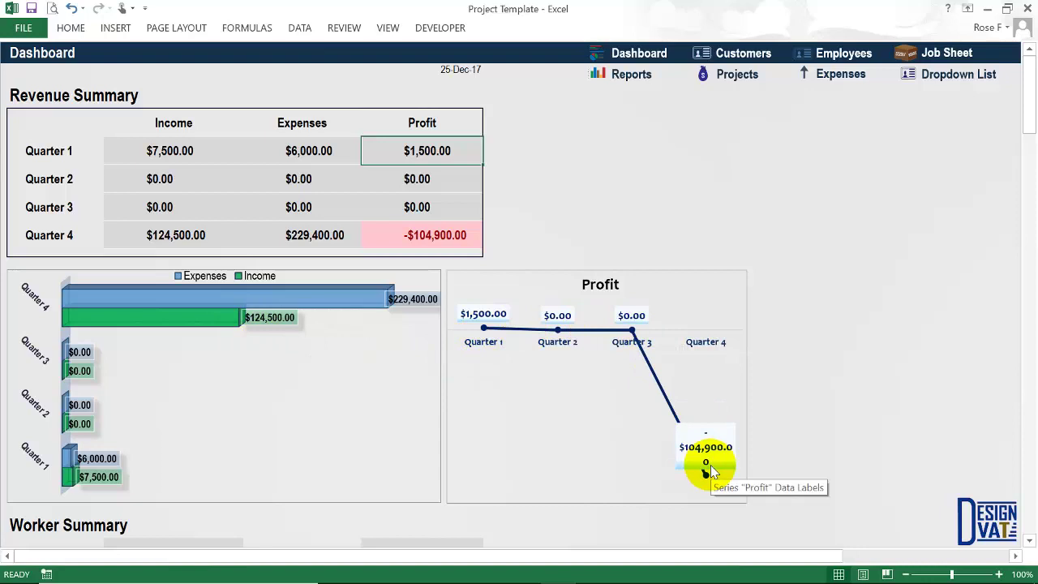
scroll(607, 478, "down", 5)
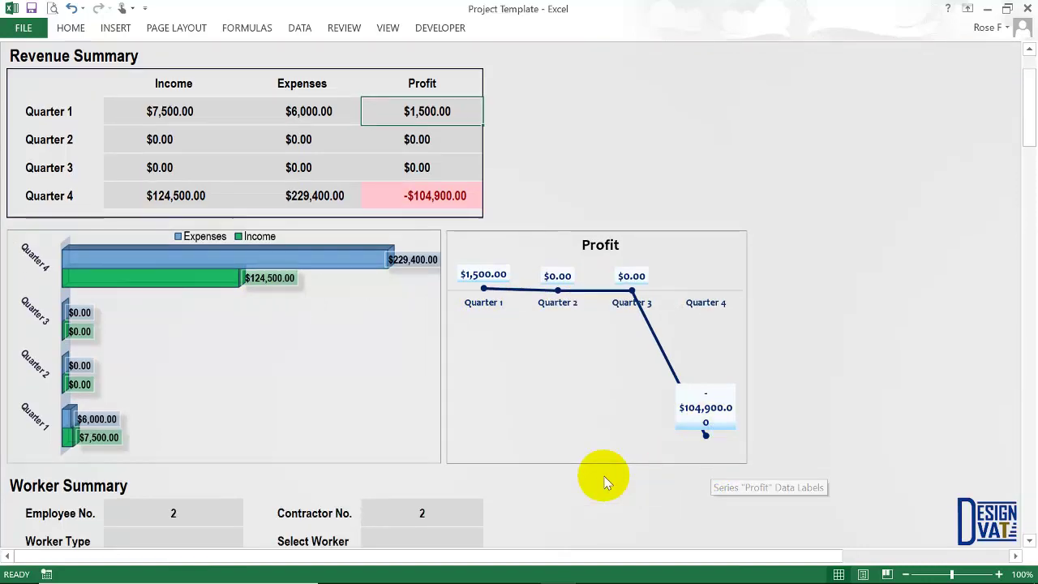
Review the Worker Summary fields, noting 2 employees and 2 contractors.
scroll(604, 476, "down", 4)
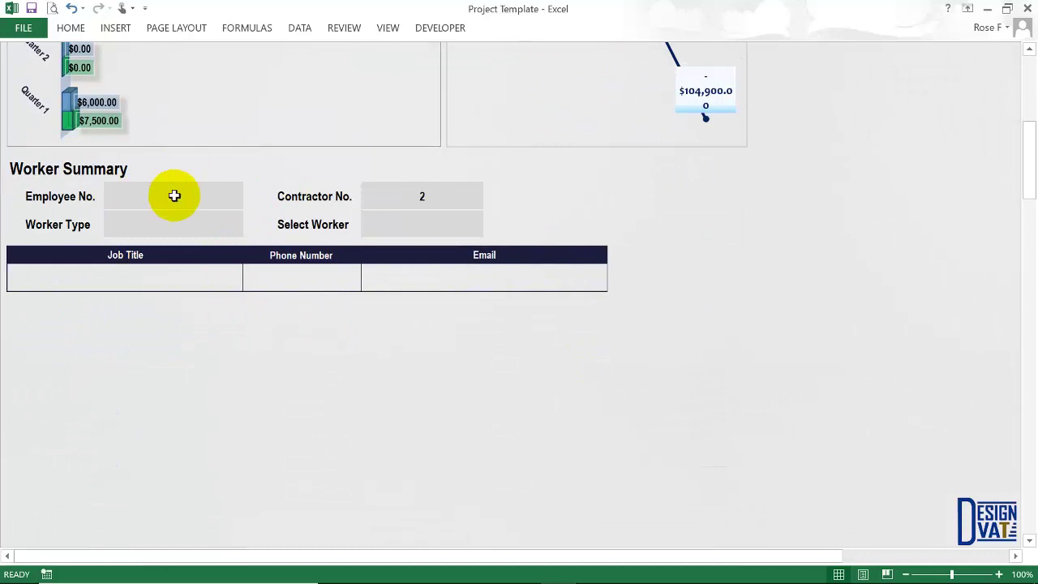
left_click(64, 198)
left_click(165, 195)
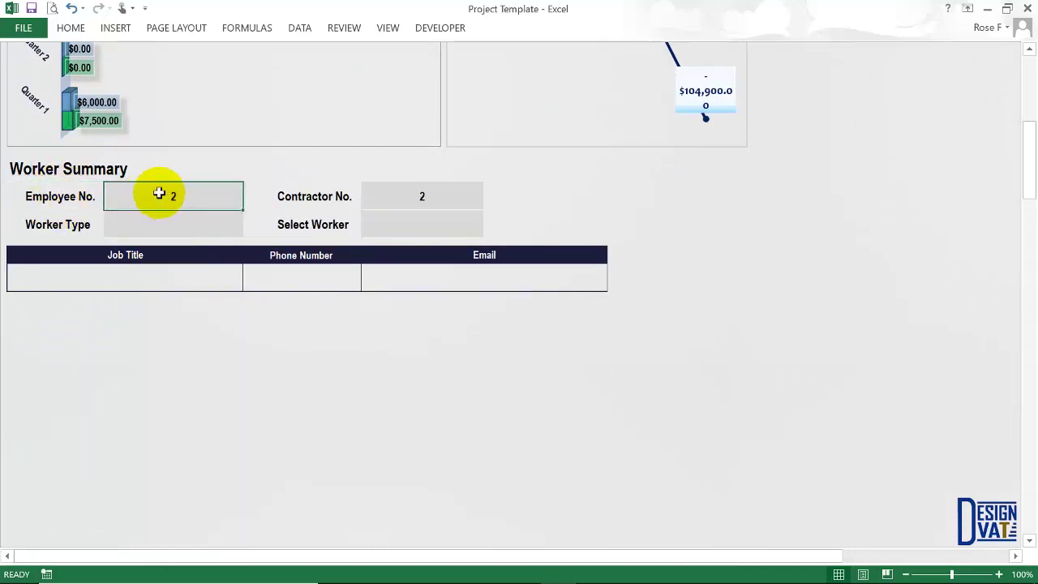
left_click(415, 195)
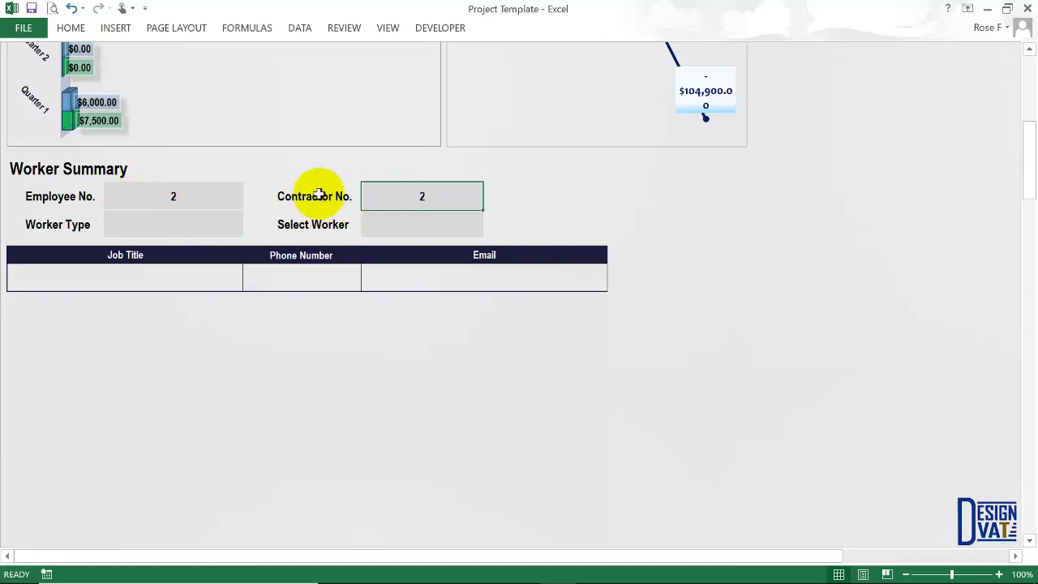
left_click(134, 225)
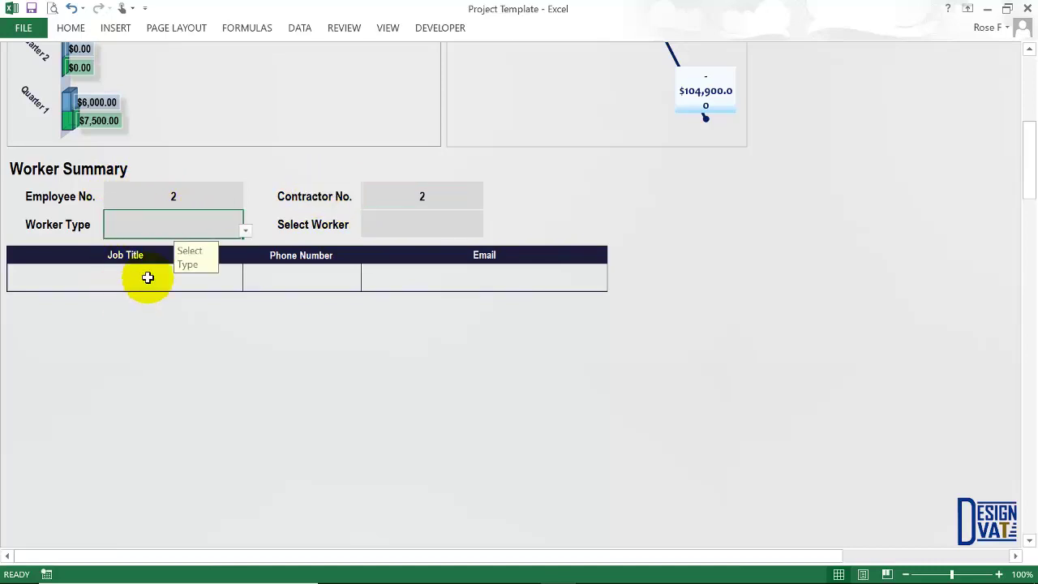
left_click(135, 275)
left_click(310, 282)
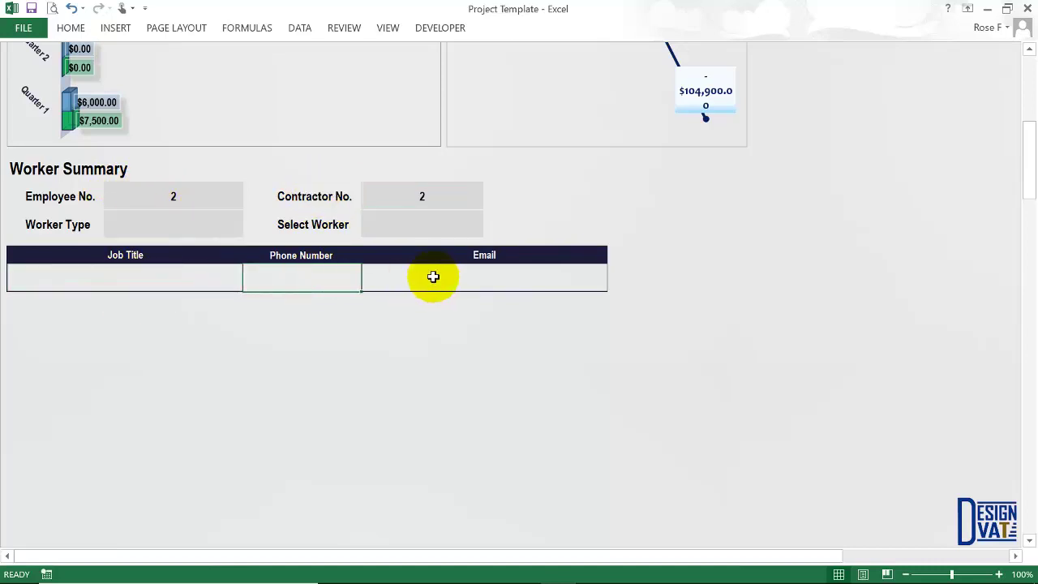
left_click(420, 274)
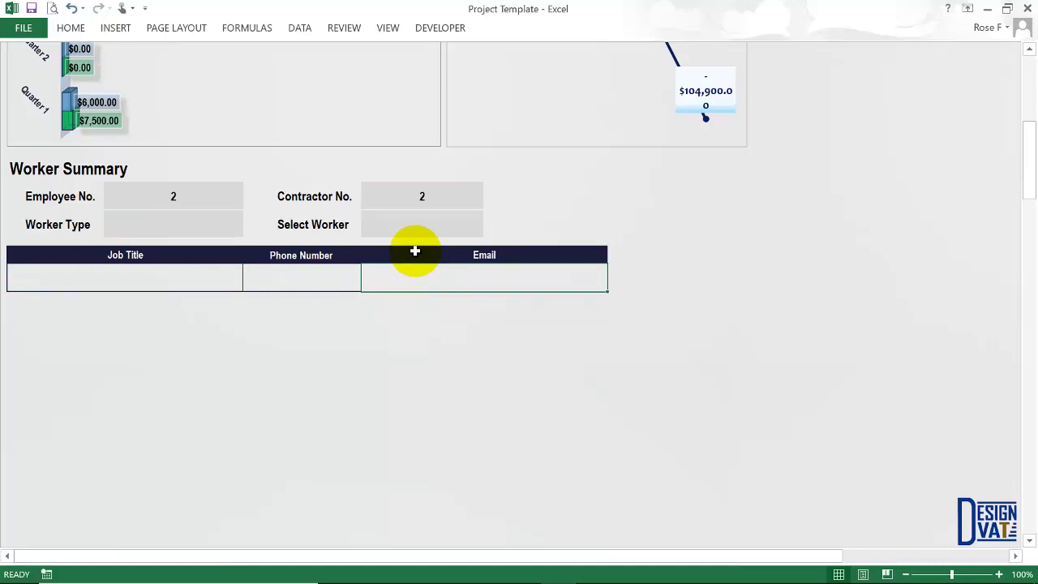
Set Worker Type to Employee and look up the first employee, a Carpenter with a phone number.
left_click(238, 229)
left_click(245, 230)
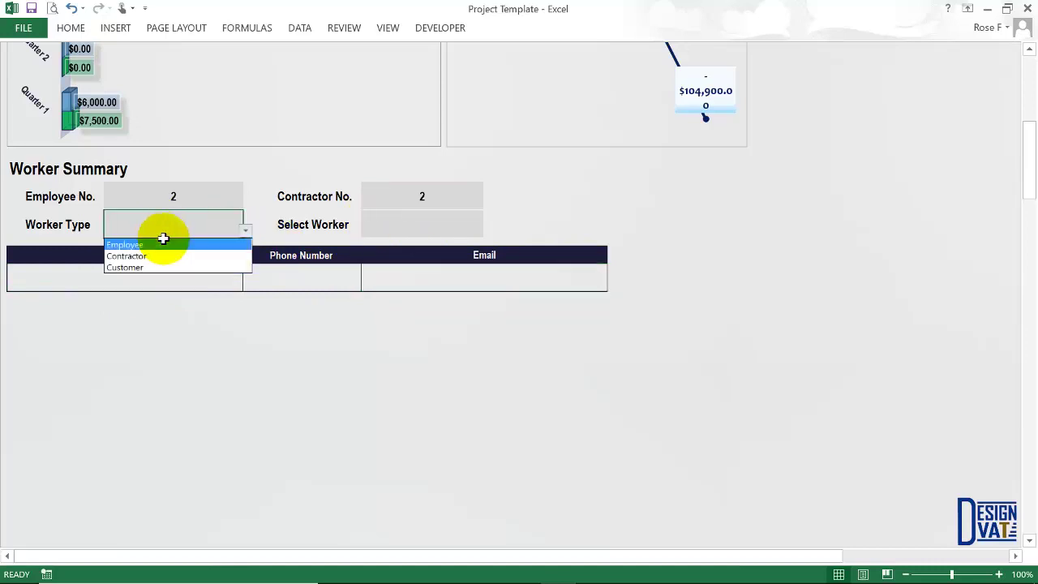
left_click(143, 245)
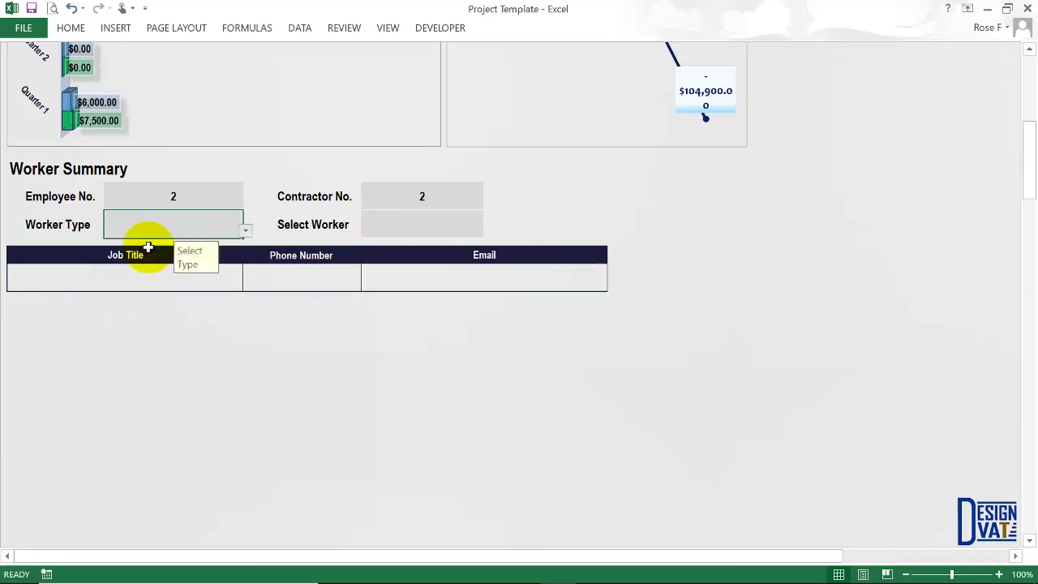
left_click(423, 224)
left_click(485, 231)
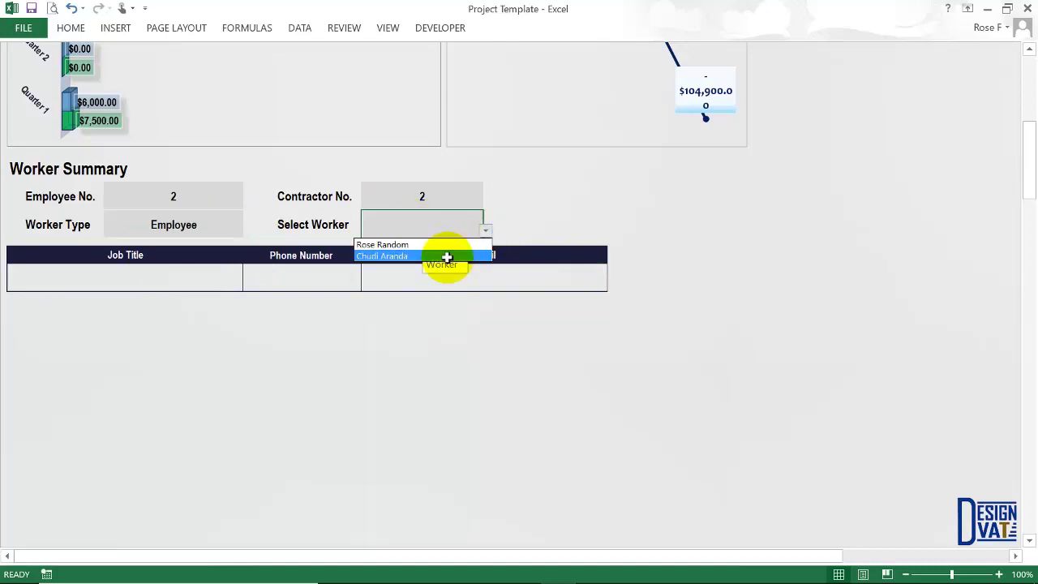
left_click(408, 245)
left_click(456, 360)
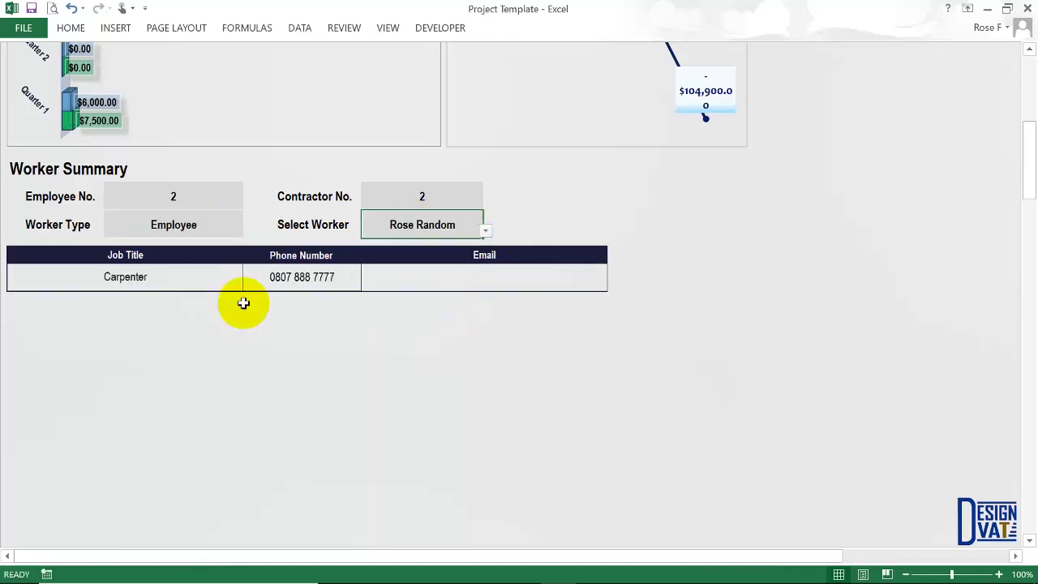
left_click(123, 280)
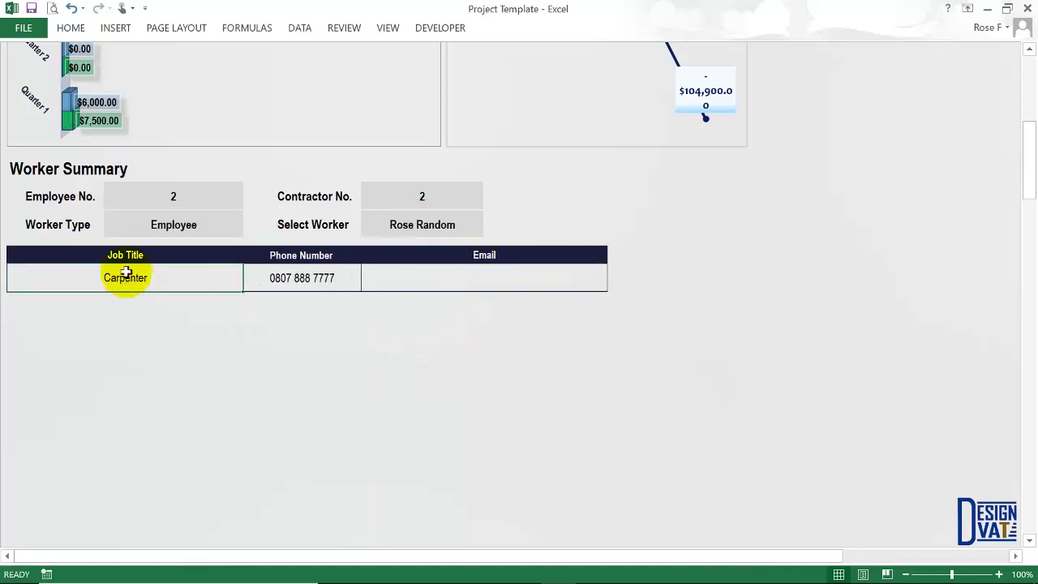
left_click(319, 278)
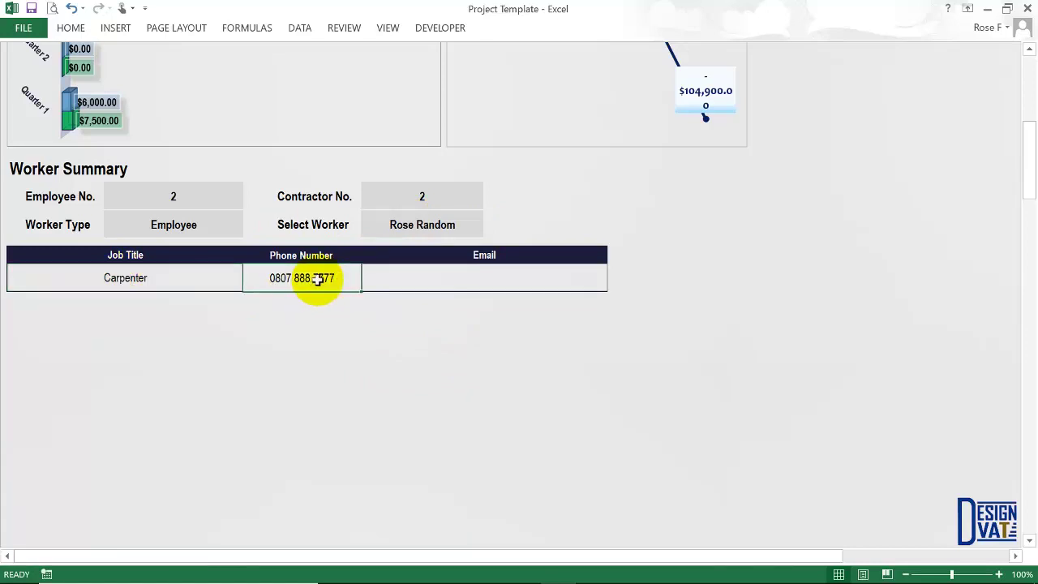
Switch the lookup to the second employee, showing Driver and a phone number.
left_click(442, 226)
left_click(485, 231)
left_click(396, 258)
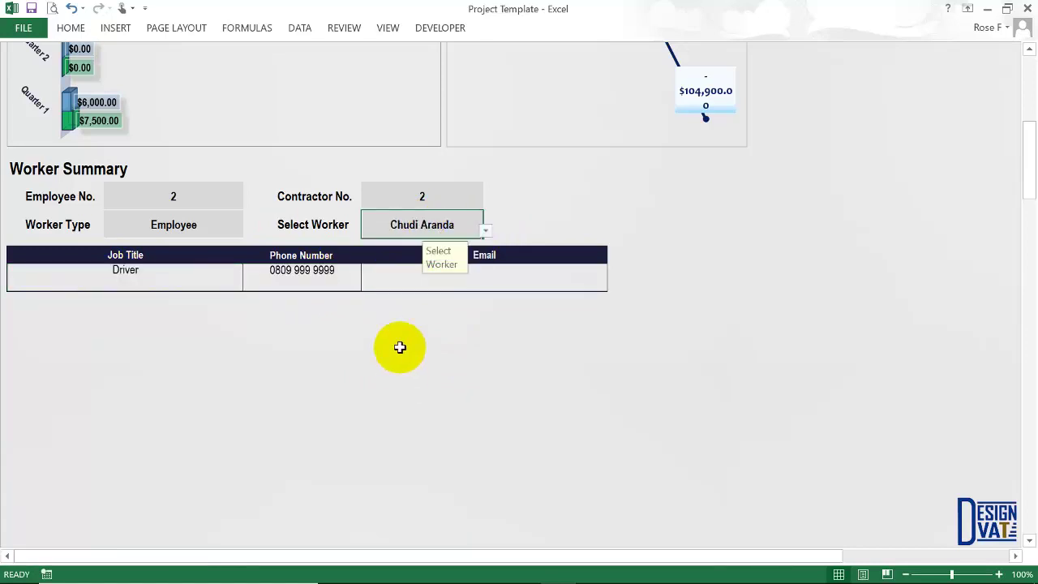
left_click(145, 282)
left_click(343, 283)
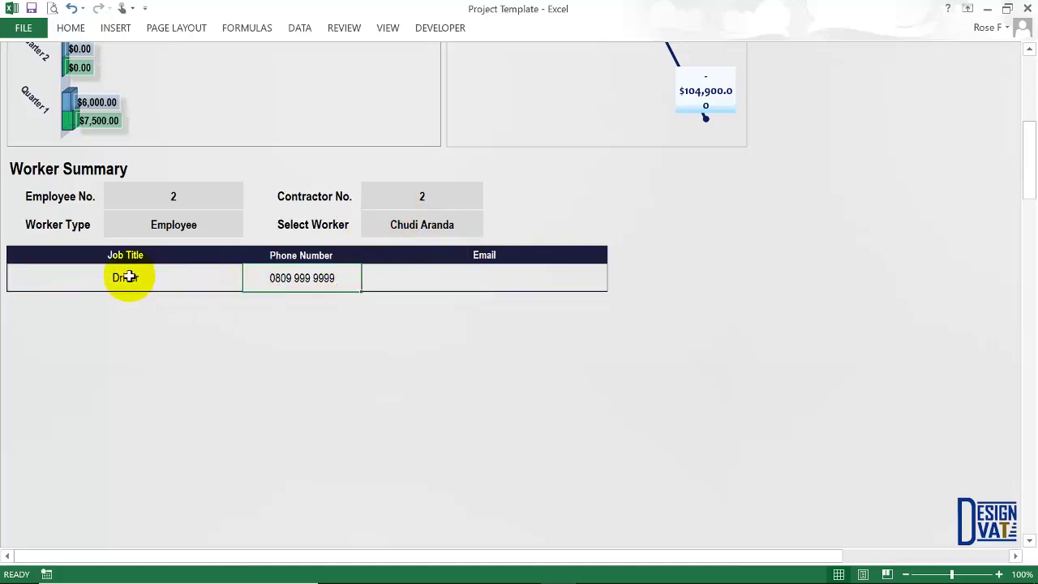
Set Worker Type to Customer and select the first customer.
left_click(199, 226)
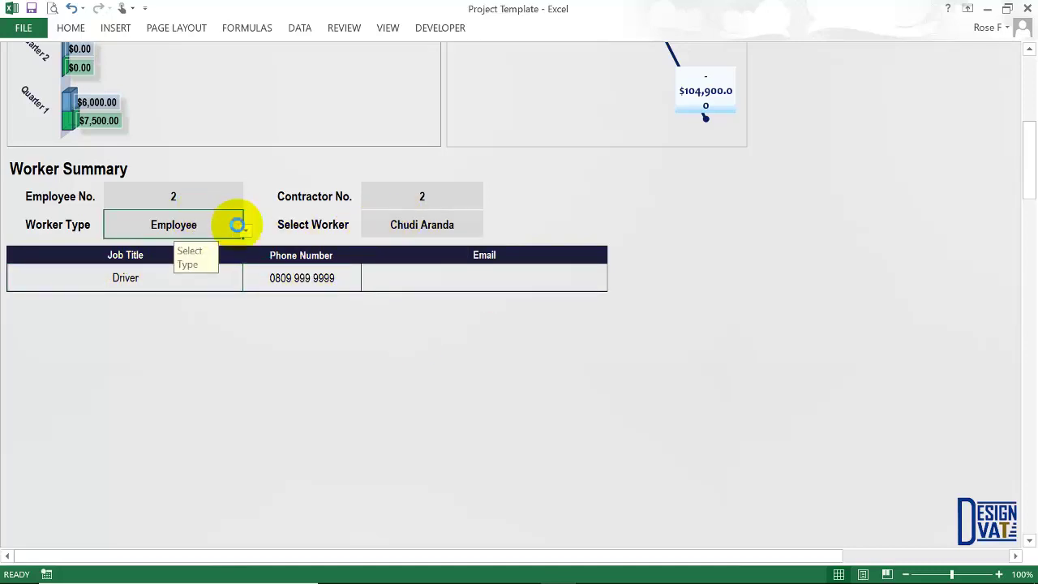
left_click(245, 230)
left_click(148, 267)
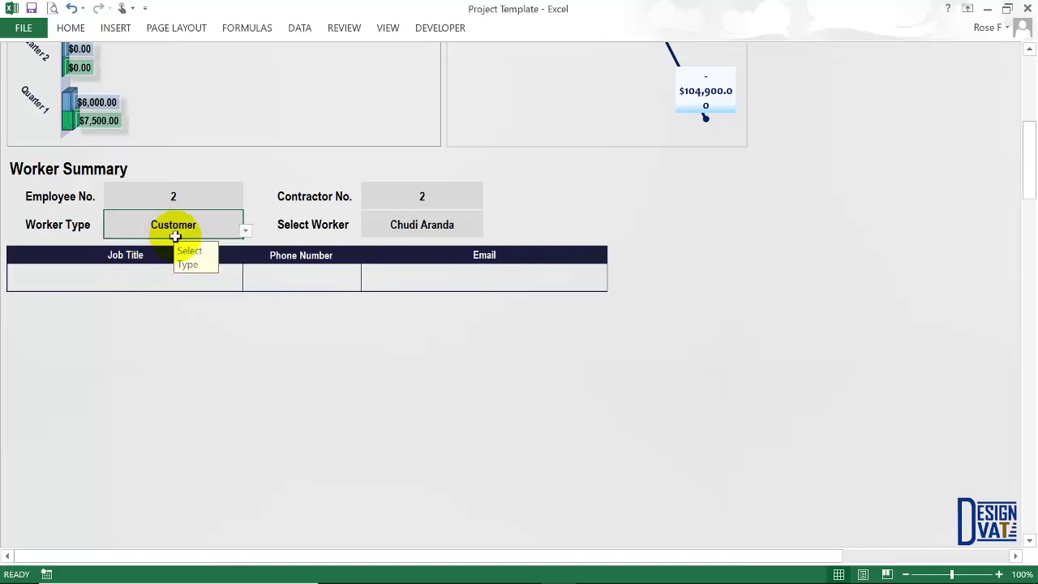
left_click(454, 226)
left_click(486, 231)
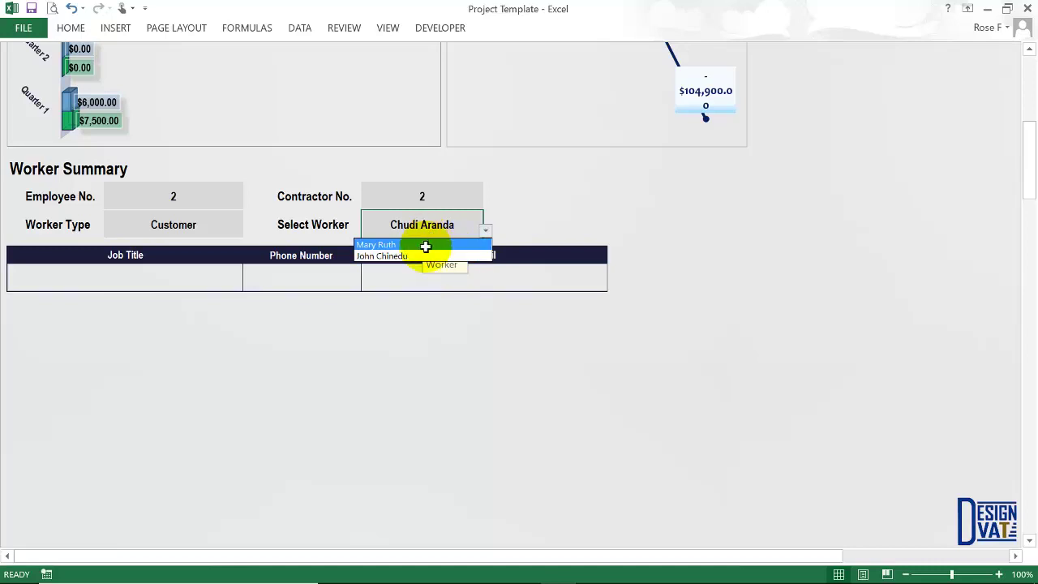
left_click(423, 244)
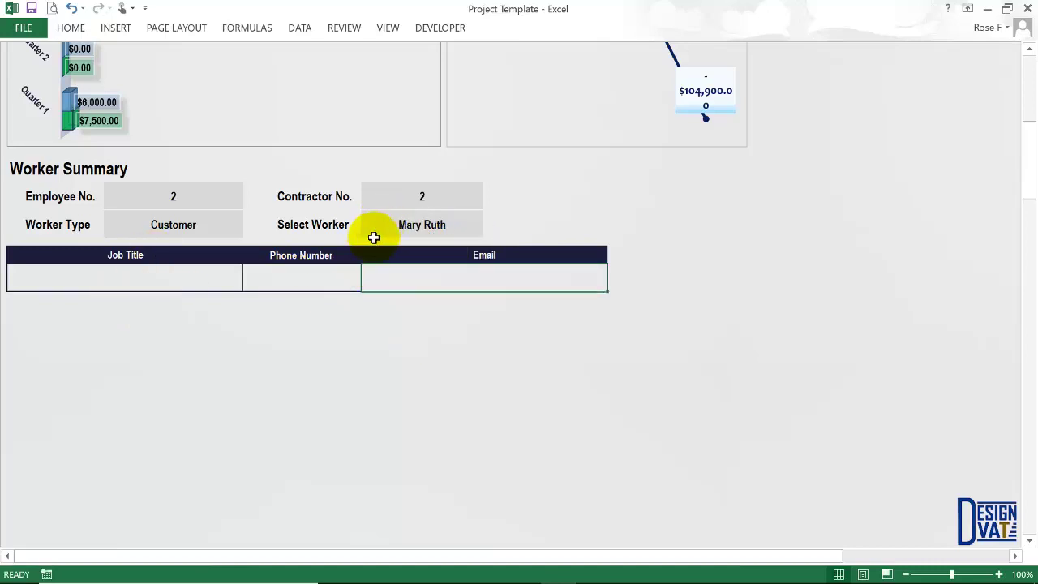
Change Worker Type to Contractor and look up Contractor 1's phone number.
left_click(236, 236)
left_click(245, 232)
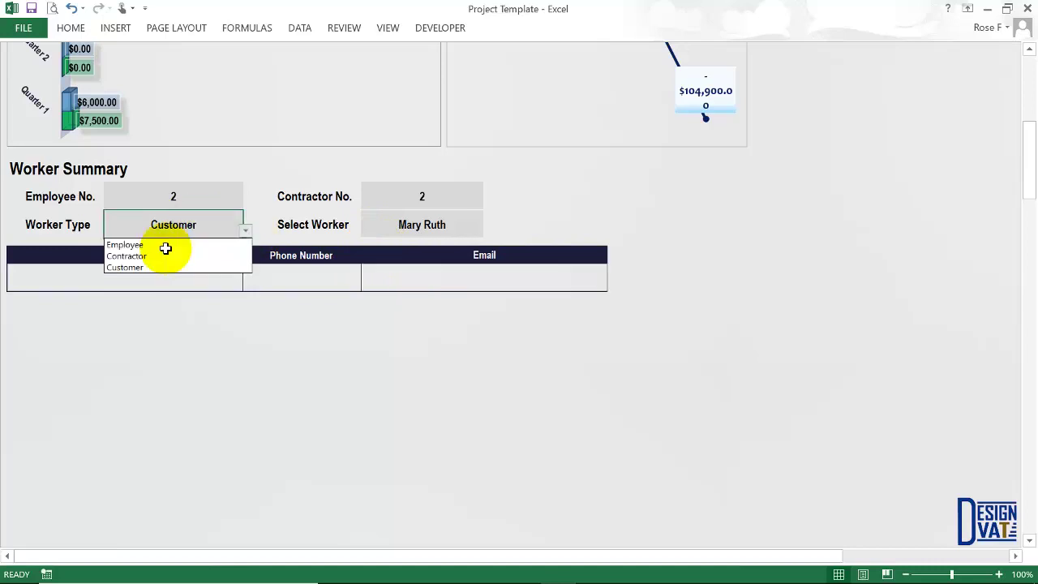
left_click(153, 256)
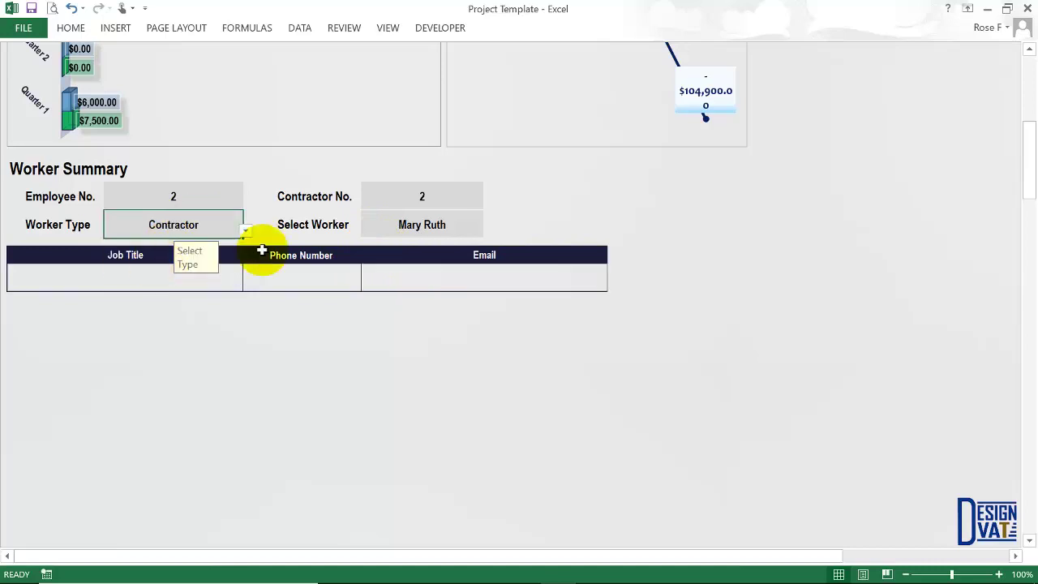
left_click(483, 232)
left_click(485, 231)
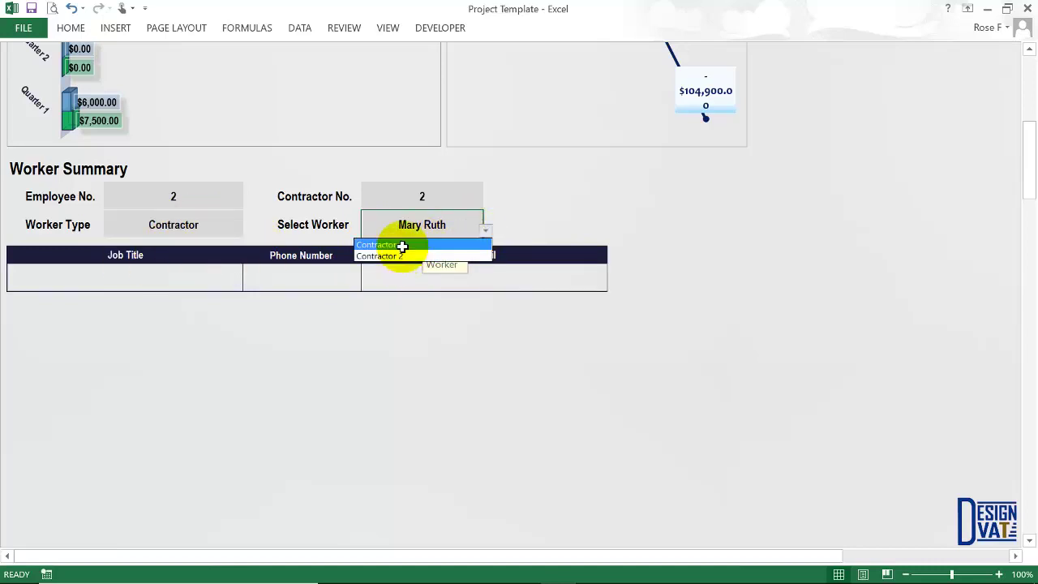
left_click(415, 244)
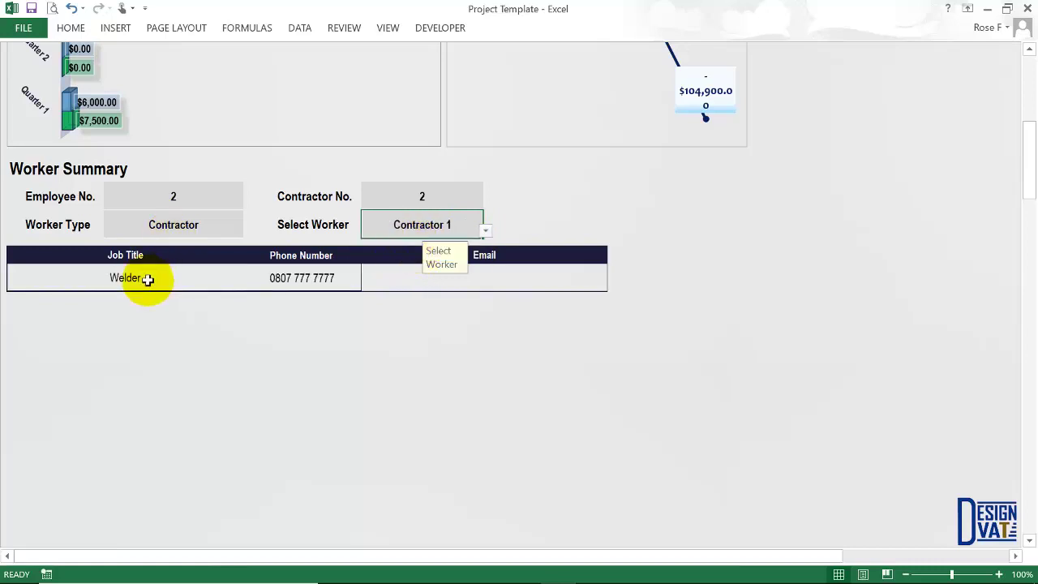
left_click(296, 281)
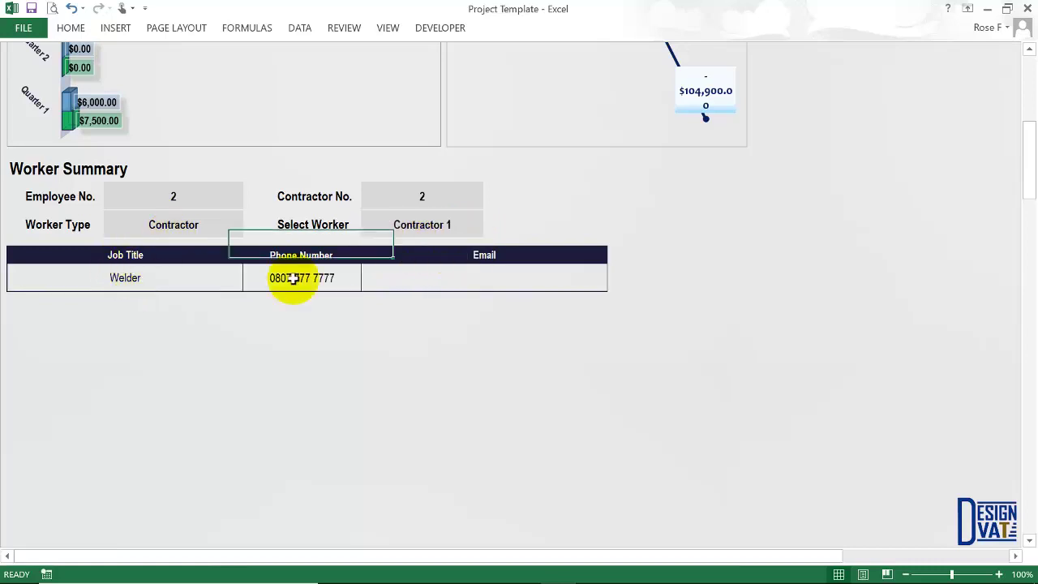
Select Contractor 2, showing job title Cleaner with a phone number.
left_click(470, 223)
left_click(485, 231)
left_click(400, 254)
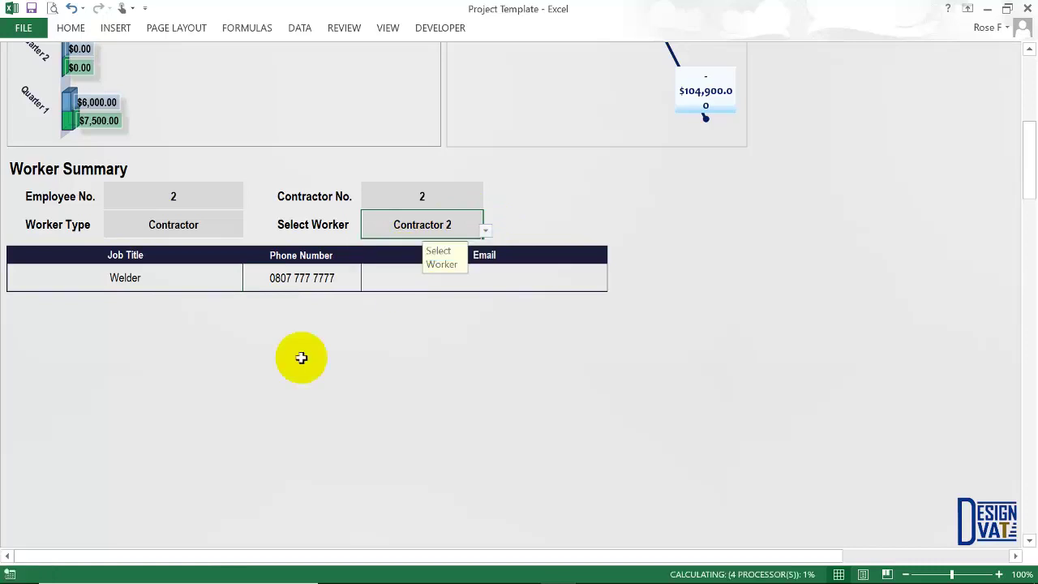
left_click(324, 286)
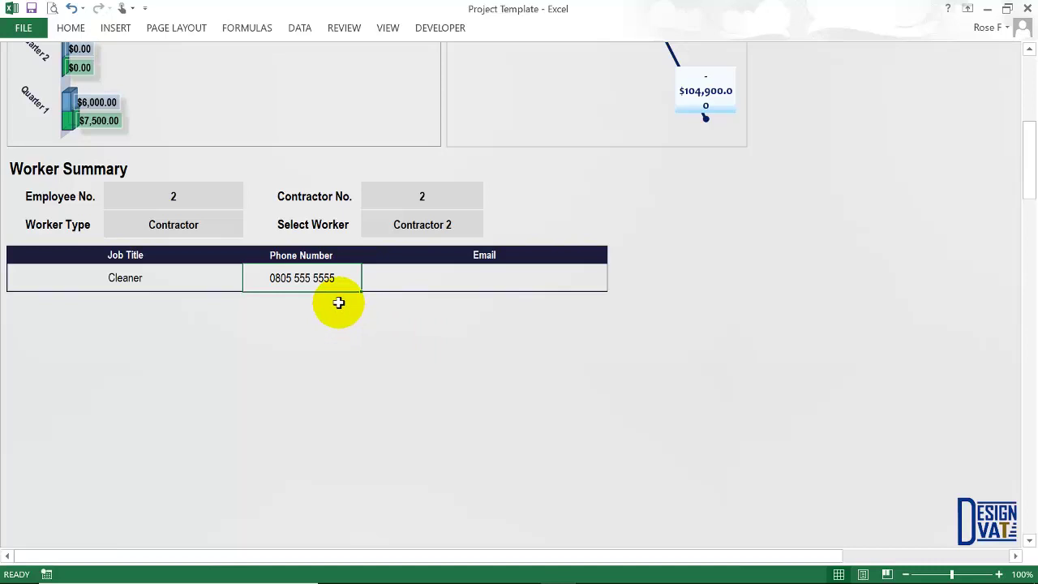
Check Contractor 2's job title, phone and email cells in the Worker Summary.
left_click(206, 221)
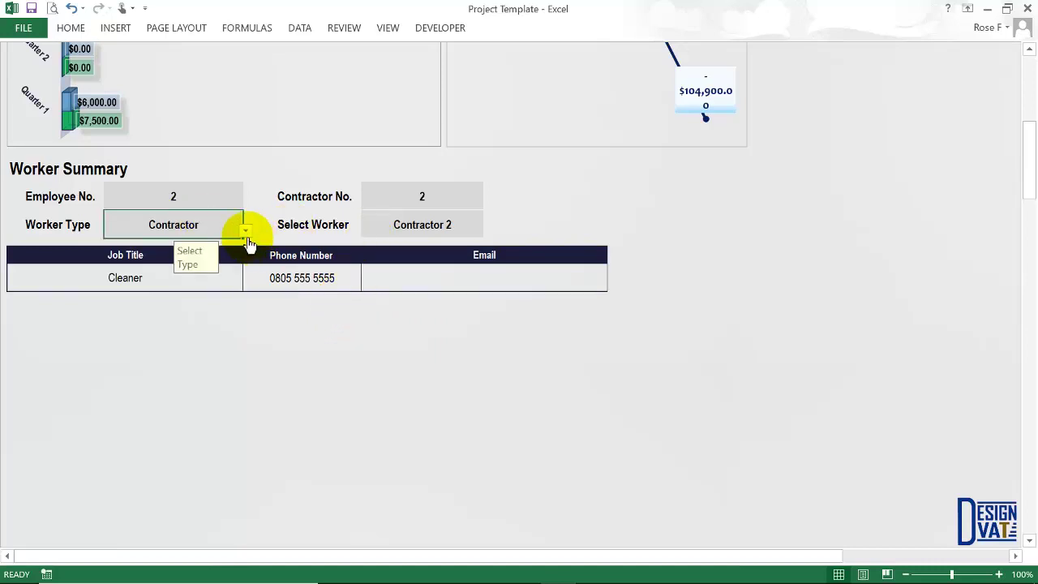
left_click(404, 232)
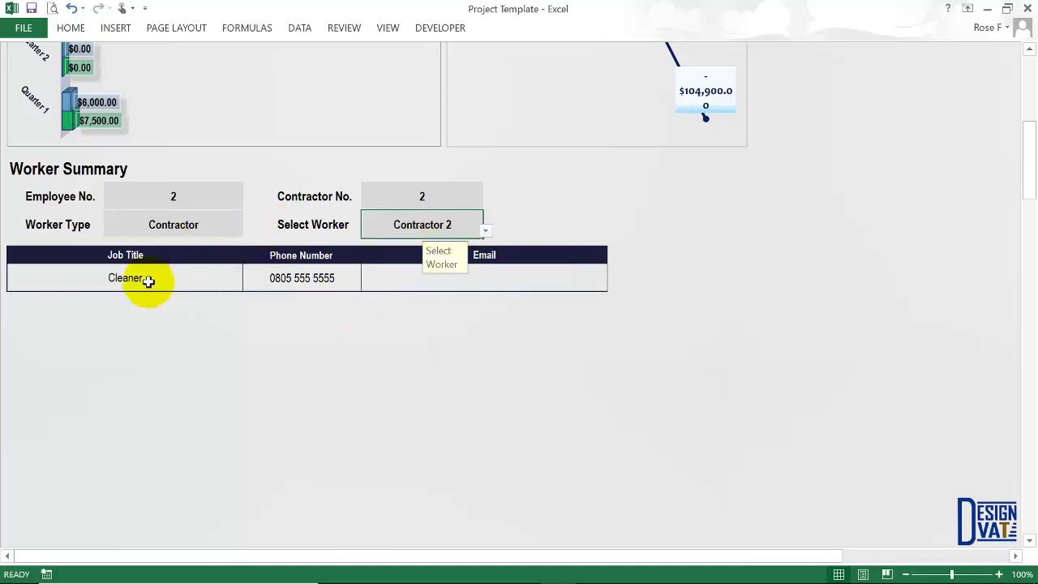
left_click_drag(151, 280, 371, 292)
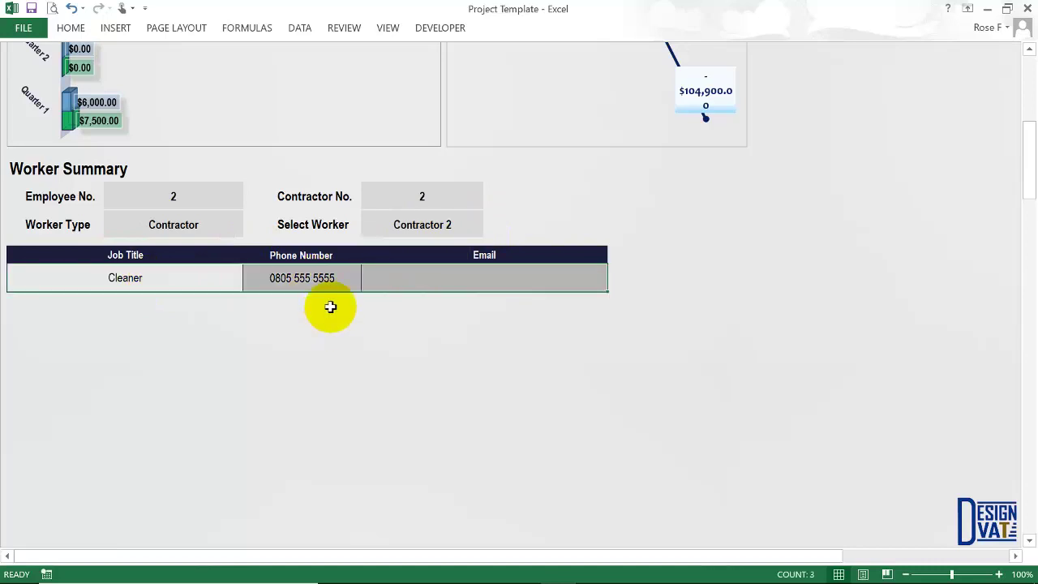
left_click(322, 279)
Return to the top of the Dashboard via the Dashboard link.
scroll(489, 285, "up", 1)
scroll(487, 288, "up", 3)
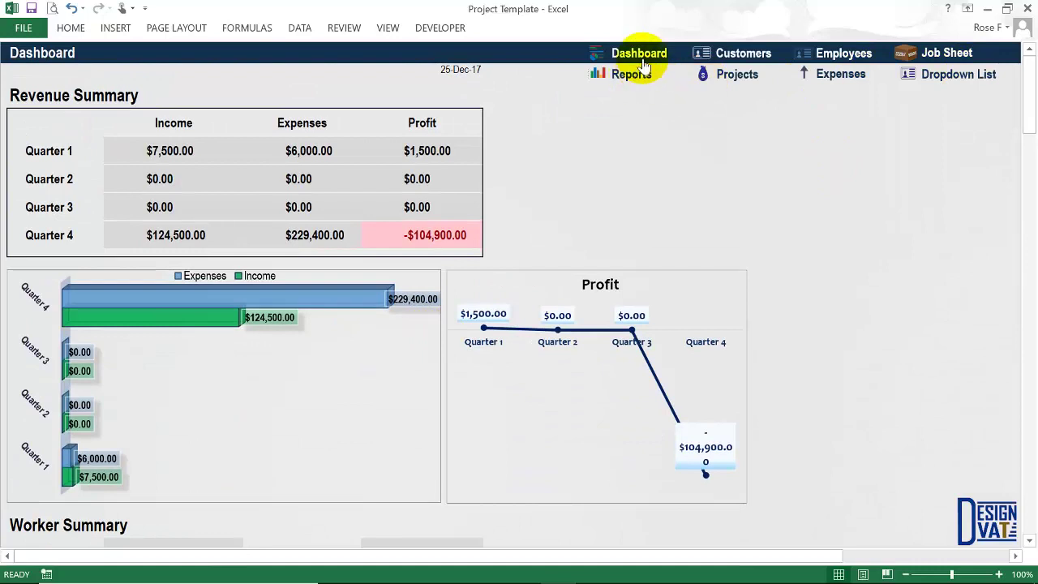
left_click(641, 54)
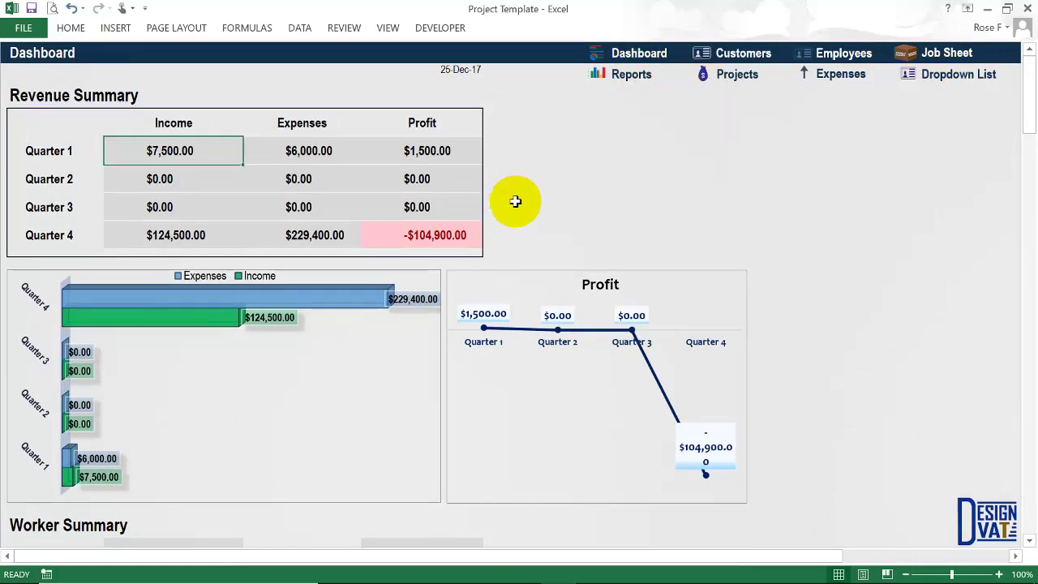